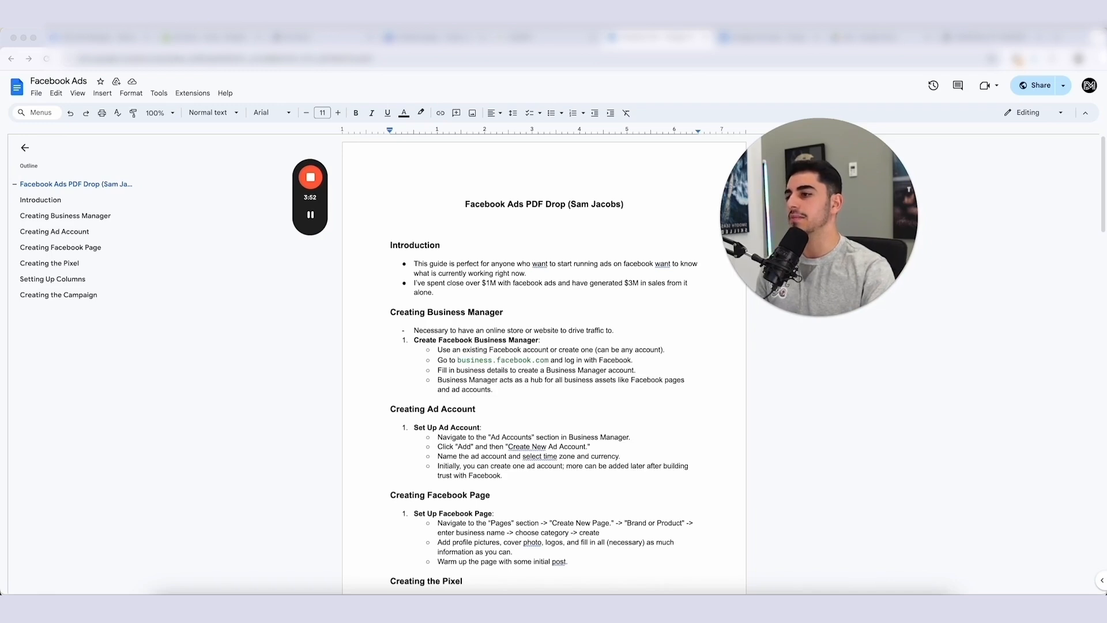
Step: Switch to Meta Ads Manager and open the business settings of the Horizon lux portfolio
left_click(63, 34)
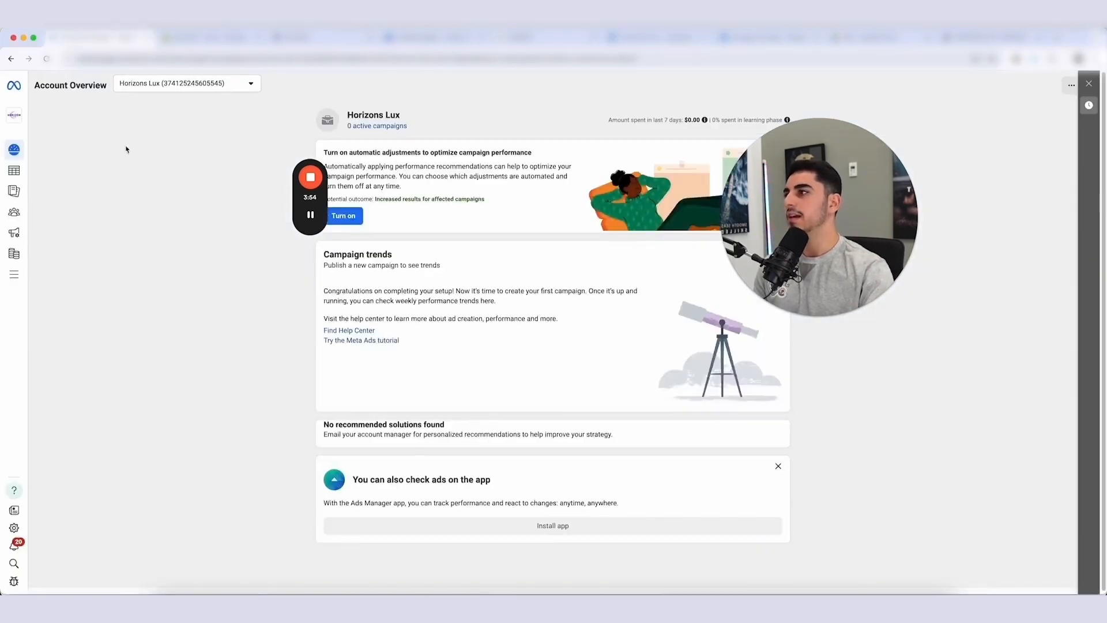
mouse_move(17, 153)
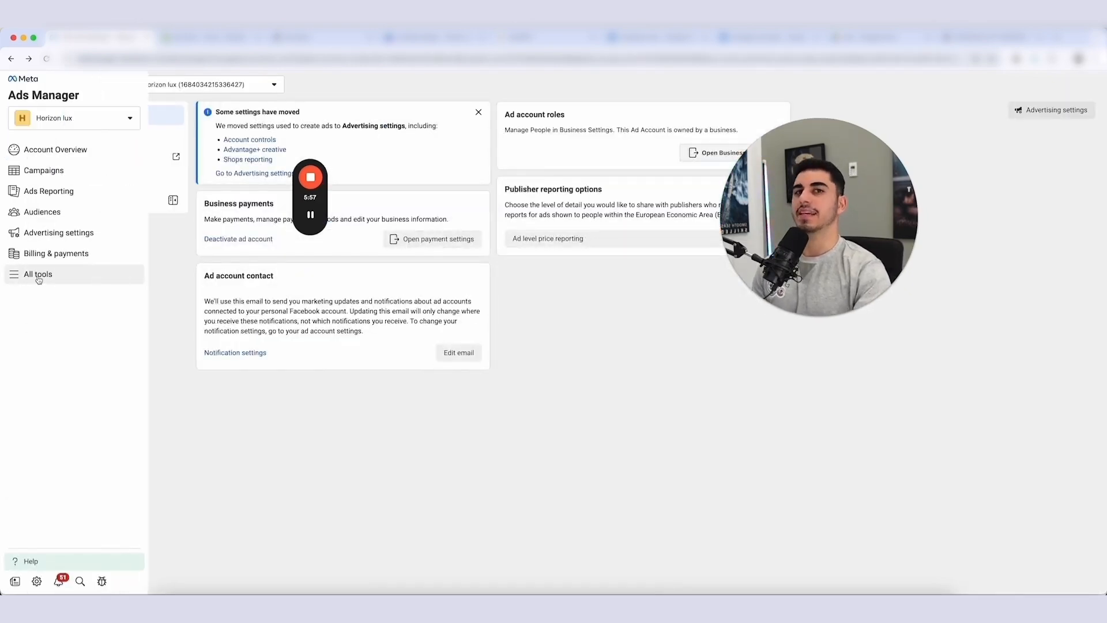
left_click(38, 275)
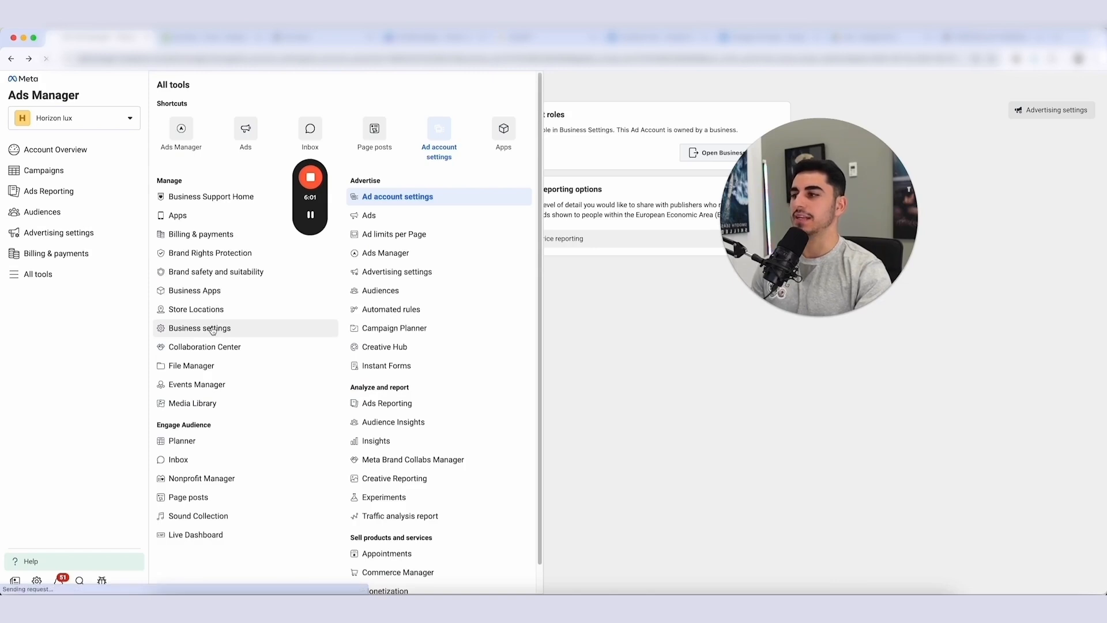
left_click(222, 328)
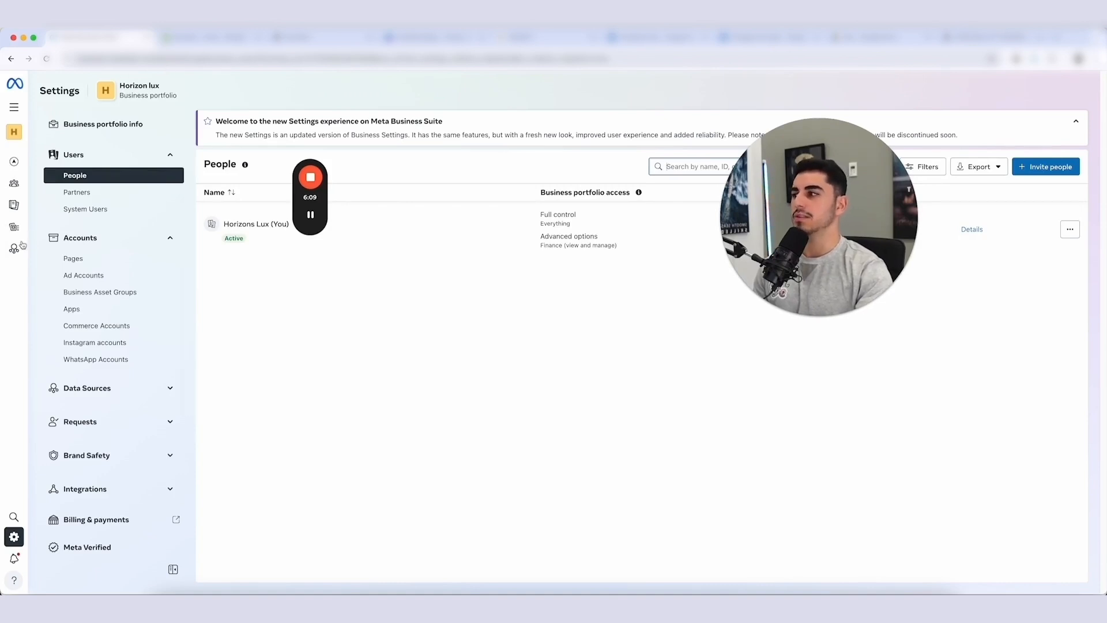
mouse_move(26, 246)
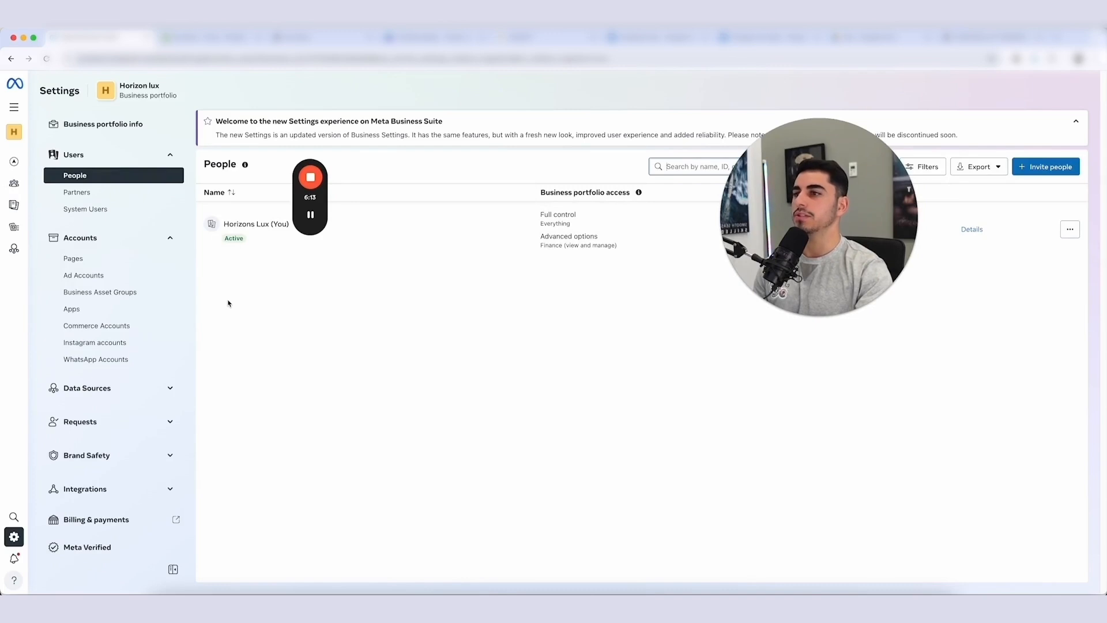
Step: Open the portfolio's ad accounts and start creating a new ad account
left_click(146, 279)
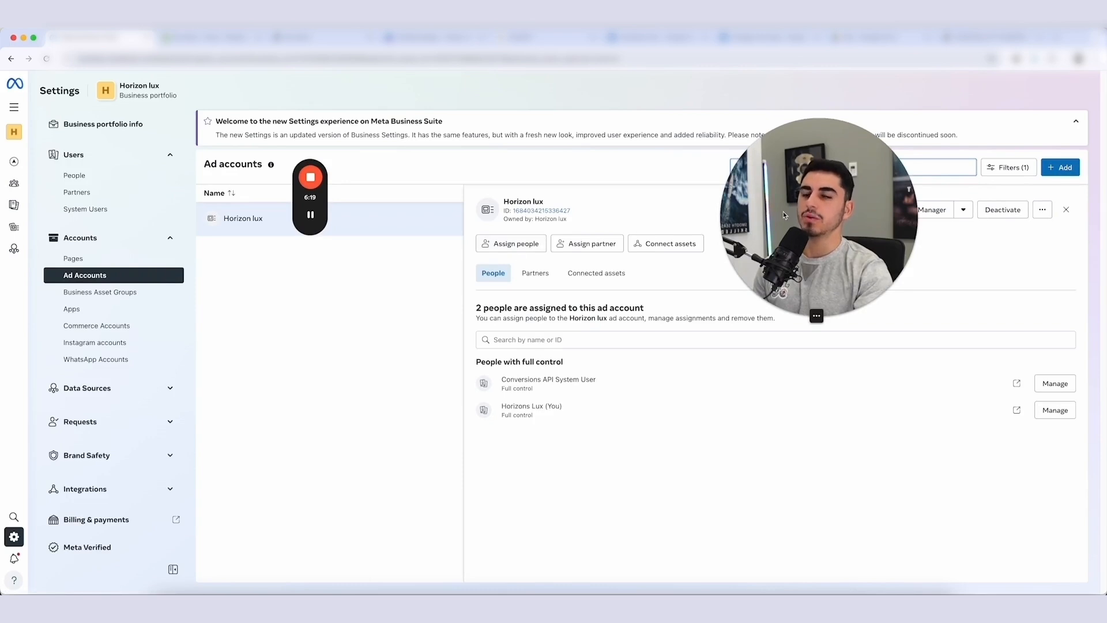
left_click_drag(801, 223, 540, 170)
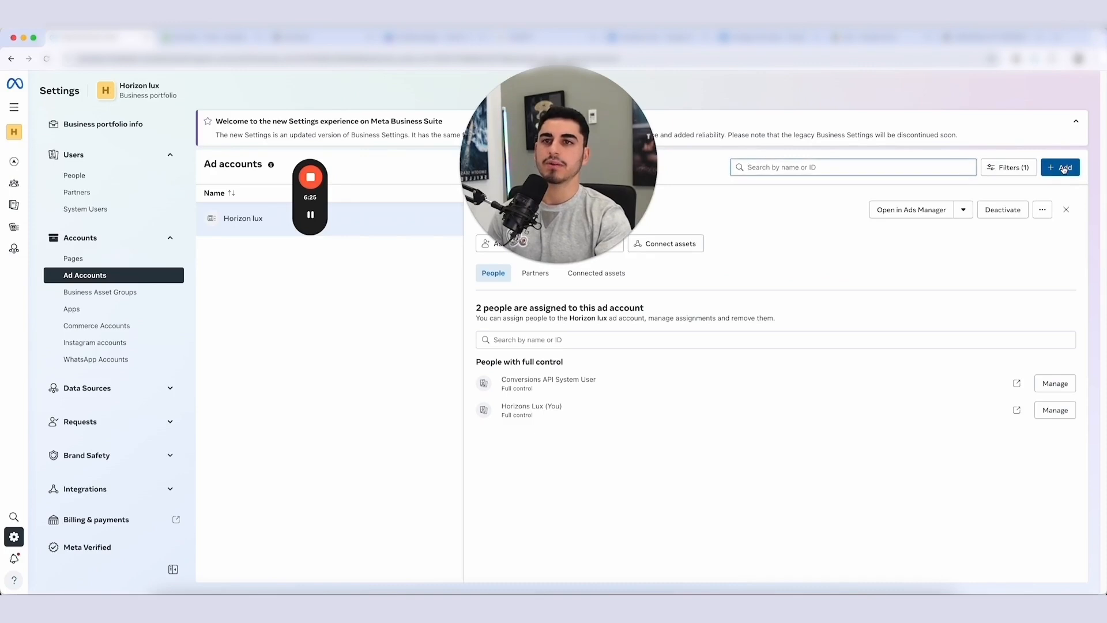
left_click(1066, 168)
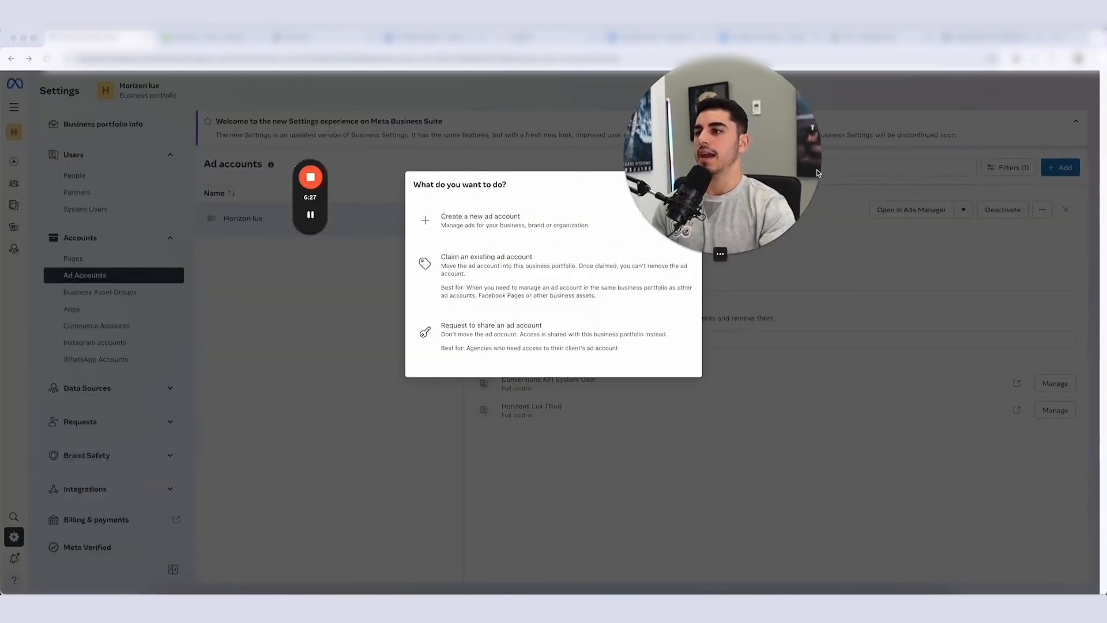
left_click(594, 228)
Step: Name the ad account mystore and set its time zone to (GMT-04:00) America/New York
left_click(624, 221)
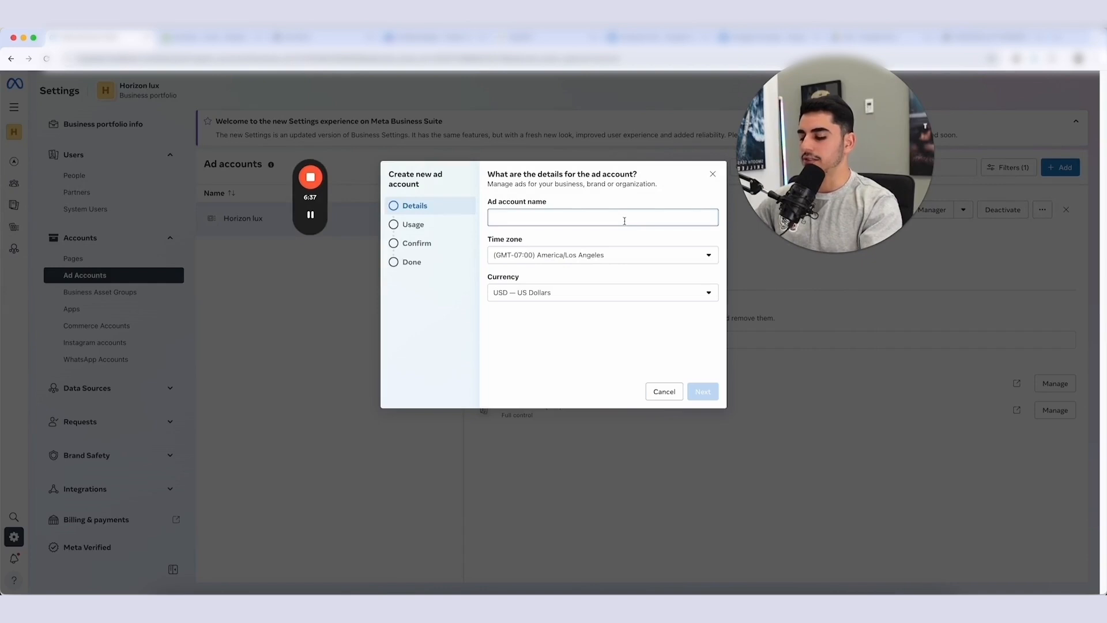
type("mystore")
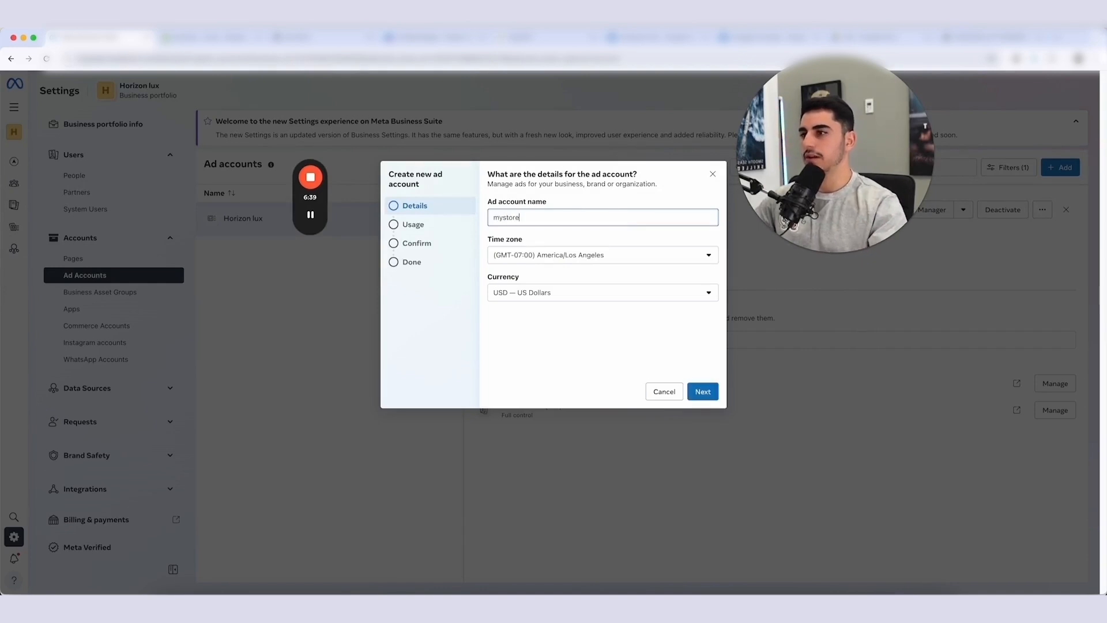
left_click(610, 255)
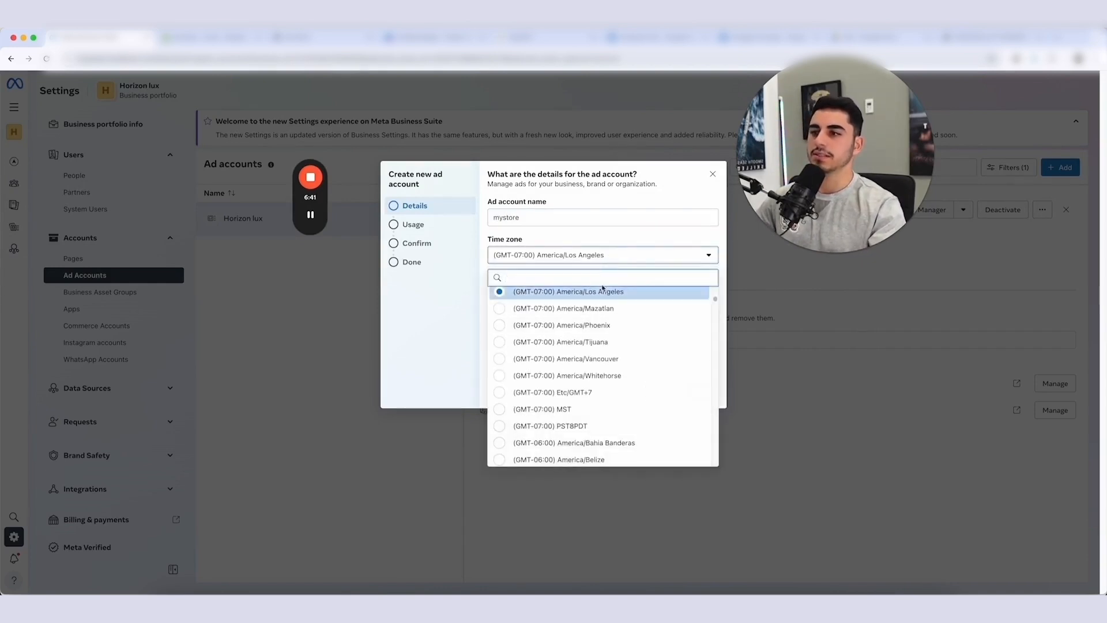
type("new yo")
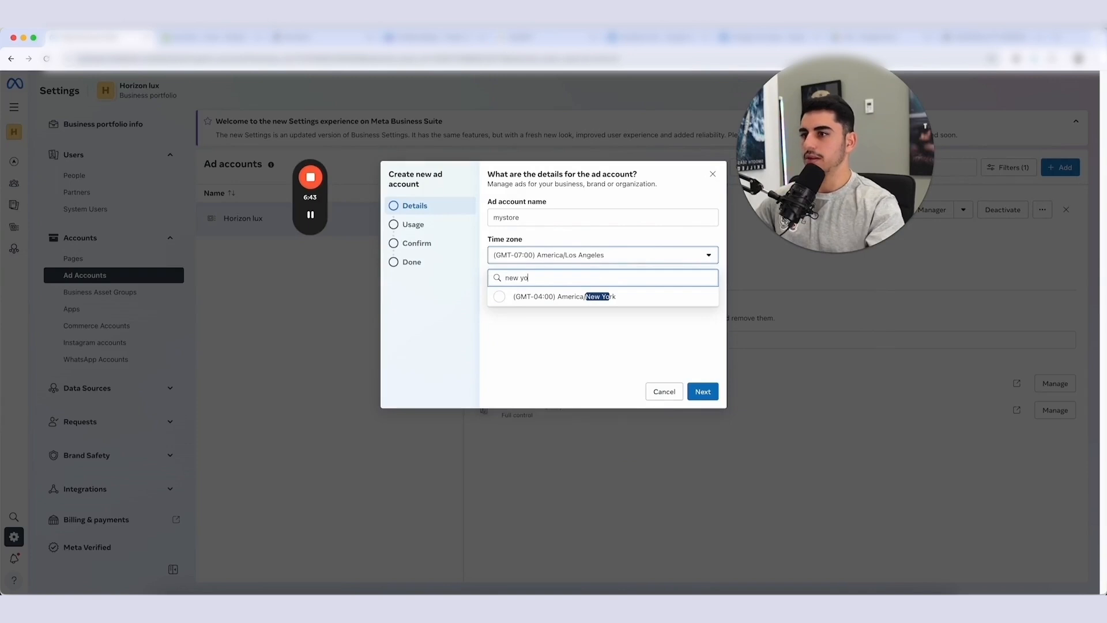
left_click(590, 298)
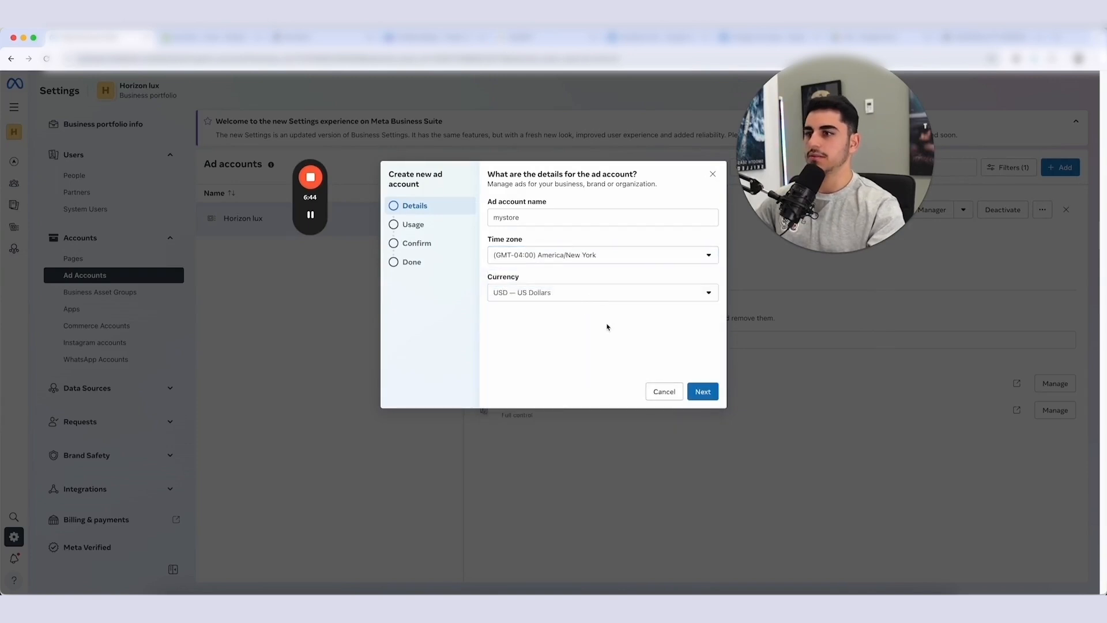
left_click(703, 393)
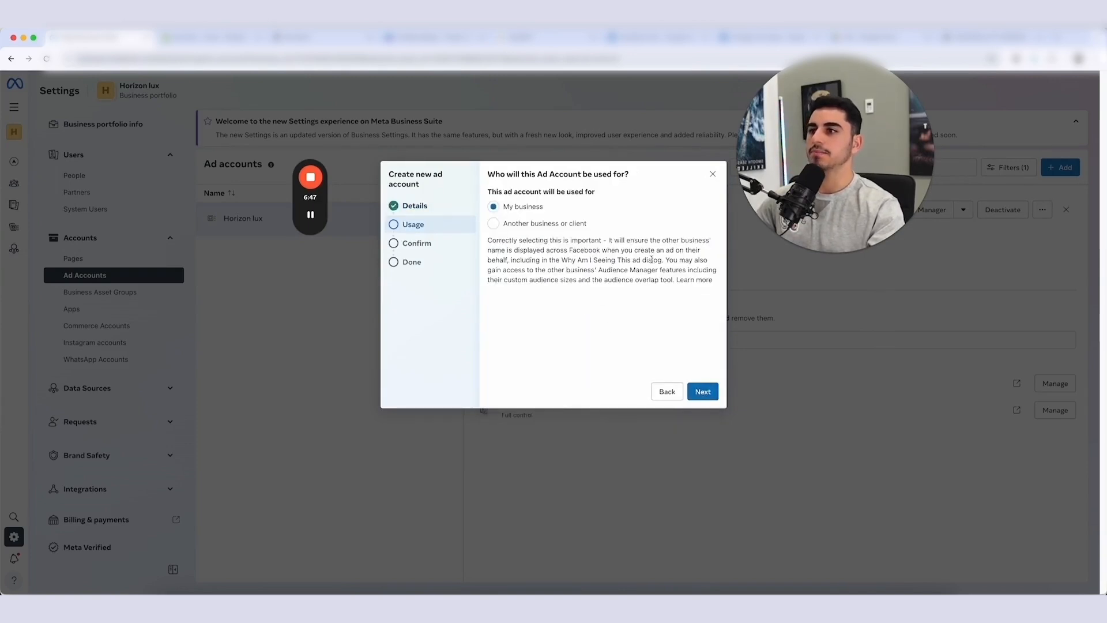
Step: Keep My business as the ad account's usage and finish creating the account
left_click(703, 391)
left_click(492, 338)
left_click(675, 391)
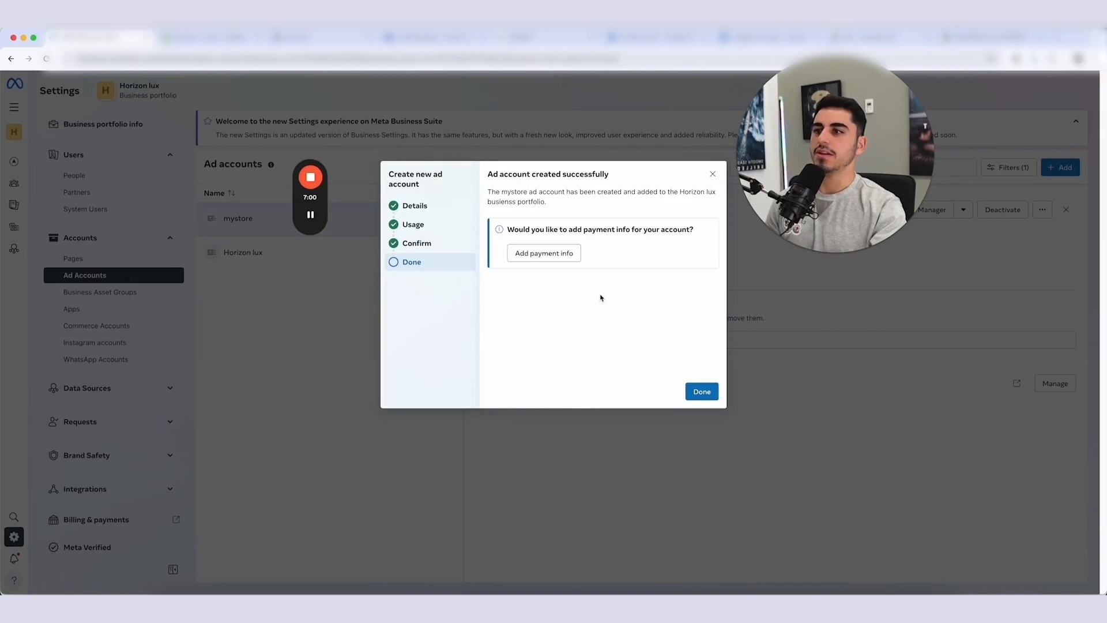
Step: Start adding payment information for mystore and set the time zone to New York, America (GMT-04:00)
left_click(569, 255)
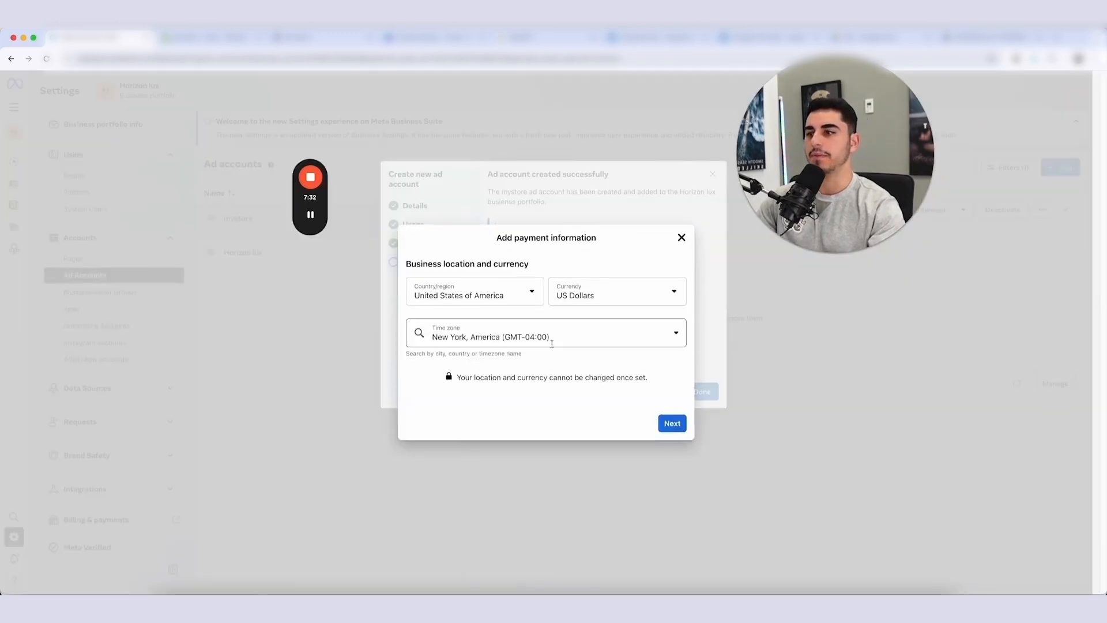
left_click(569, 342)
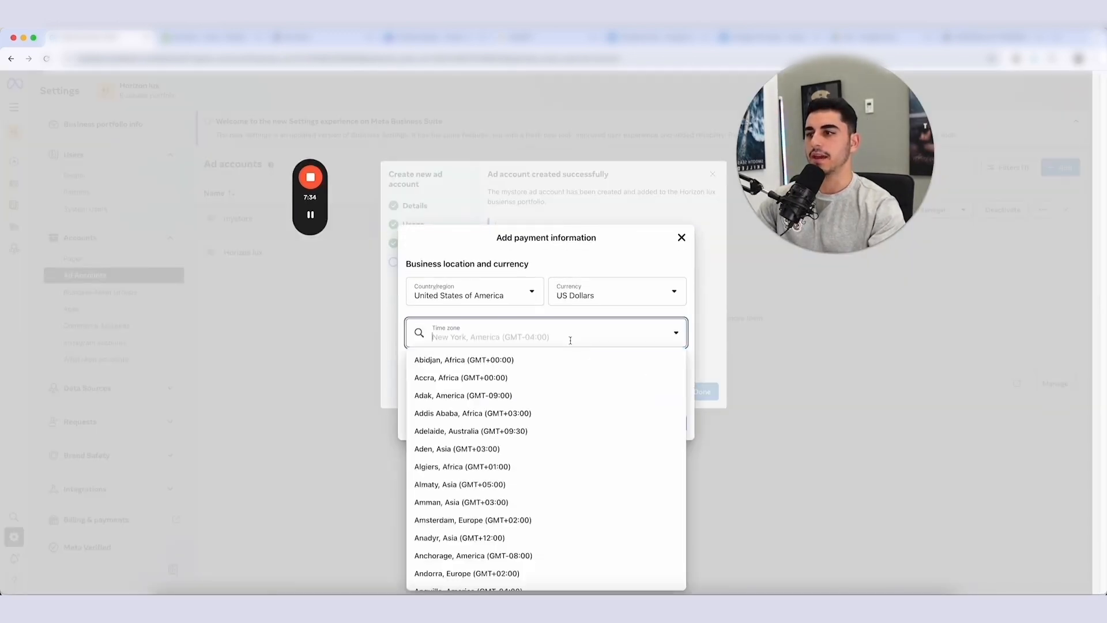
type("new yo")
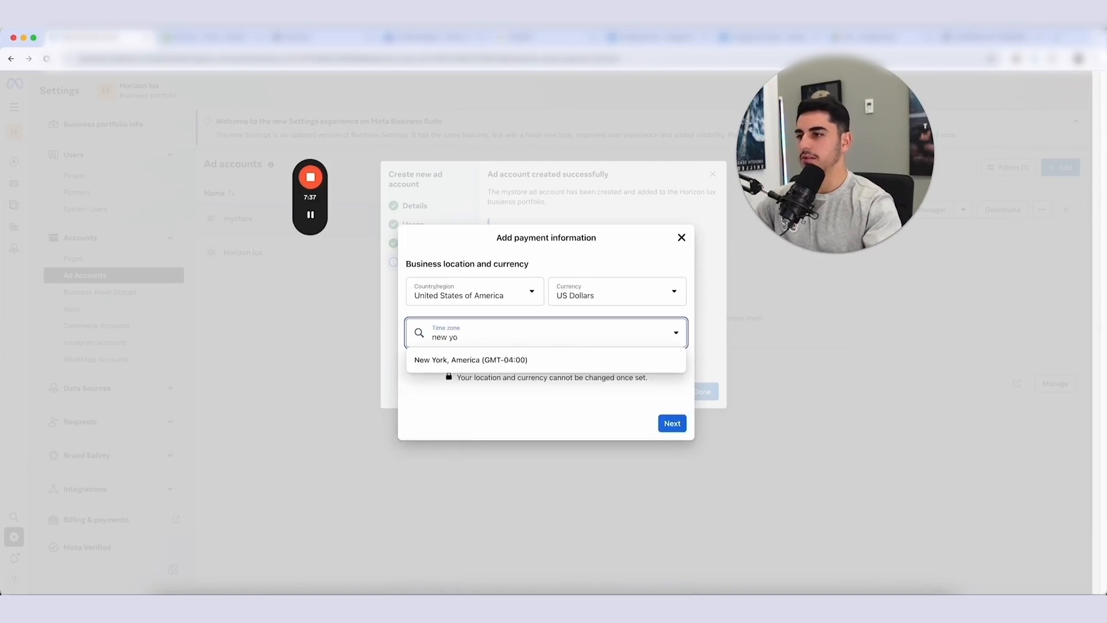
left_click(527, 360)
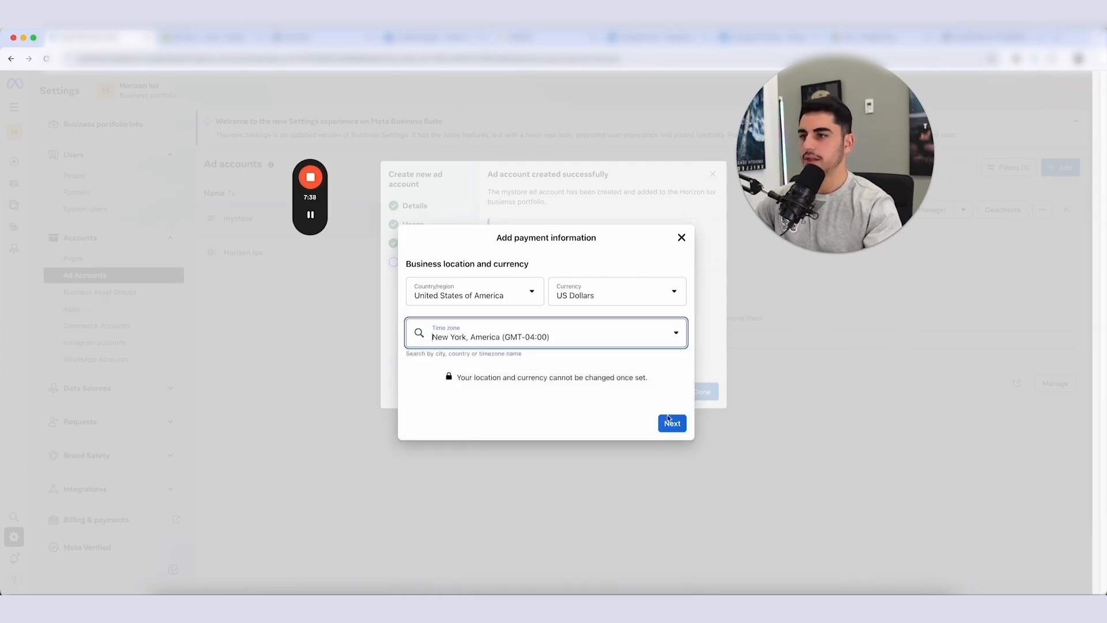
left_click(668, 428)
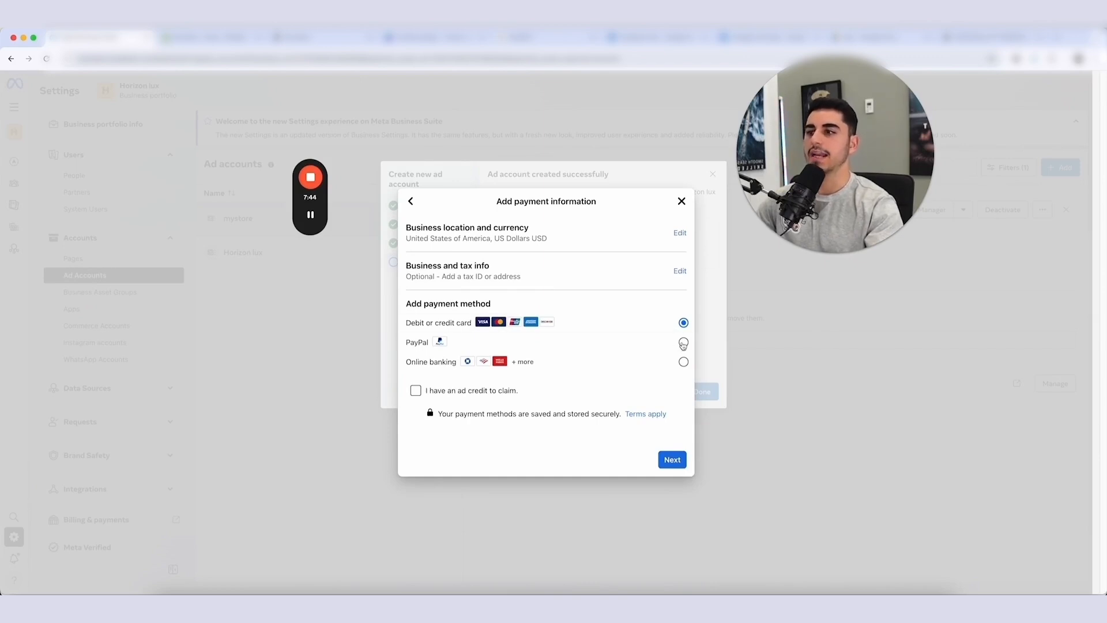
Step: Choose PayPal as the ad account's payment method and continue to PayPal to link it
left_click(684, 344)
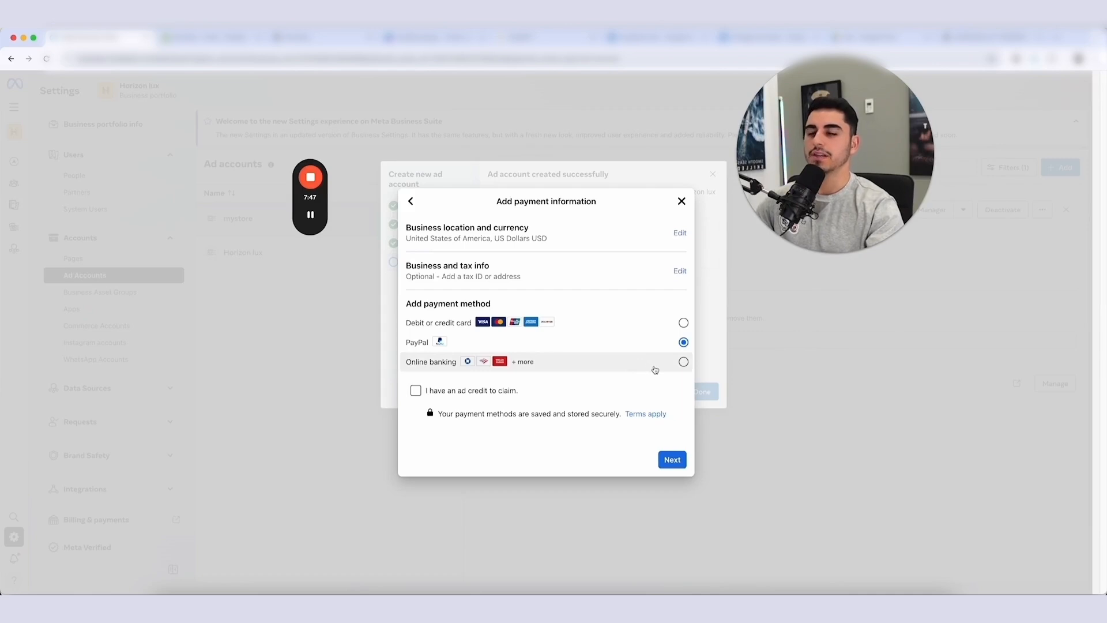
left_click(671, 462)
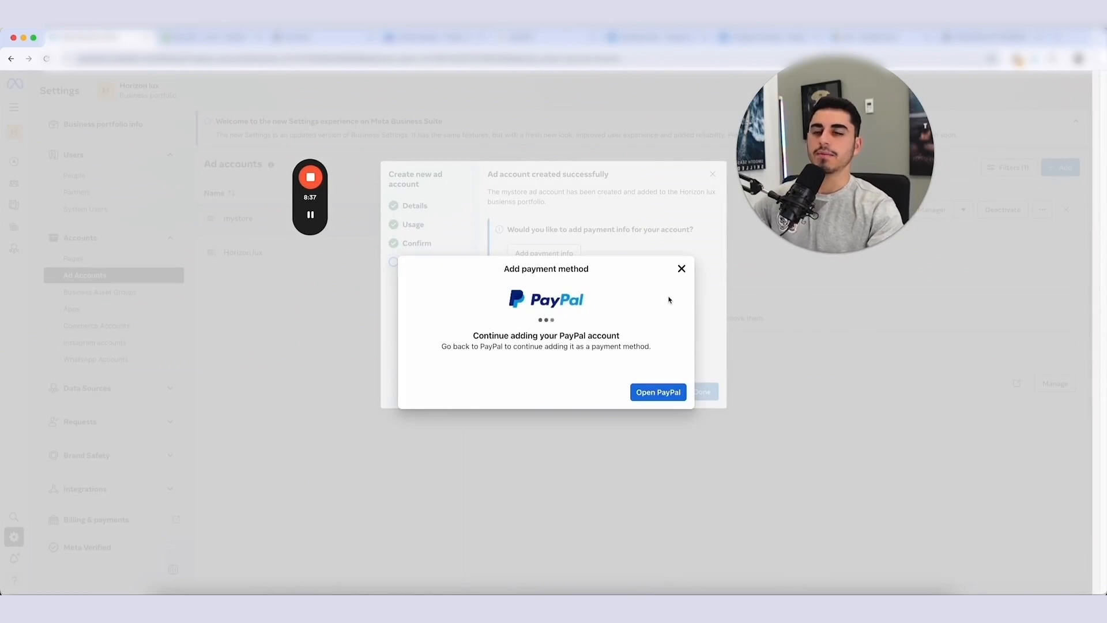
left_click(671, 385)
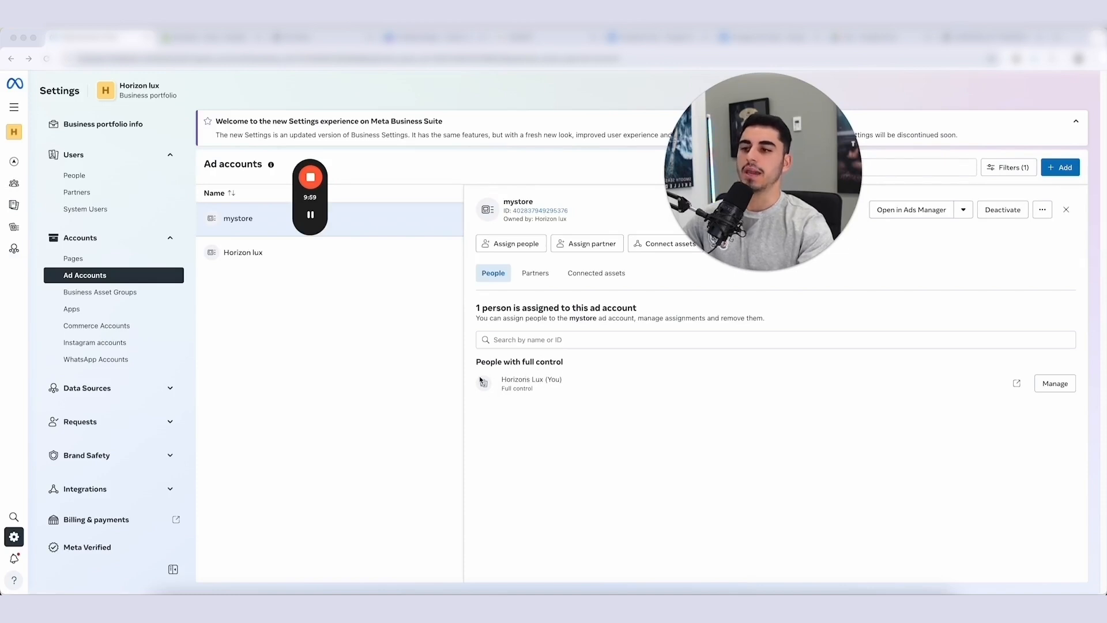
Step: Assign the Horizons Lux user to the mystore ad account with full control through the Manage ad accounts permission
left_click(515, 244)
left_click(394, 256)
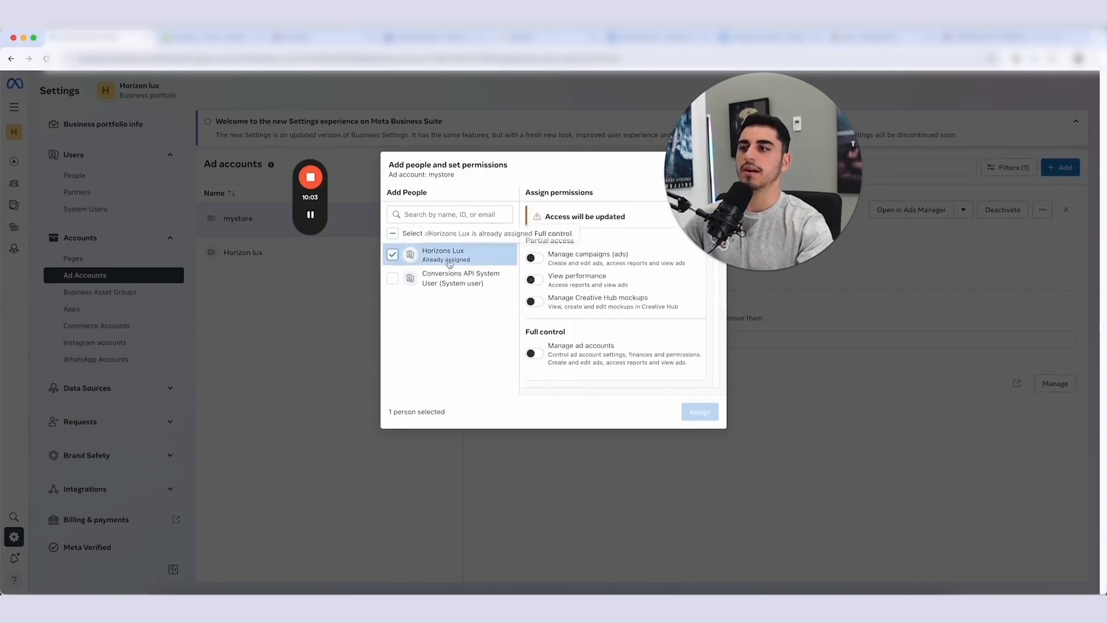
left_click(535, 258)
left_click(534, 354)
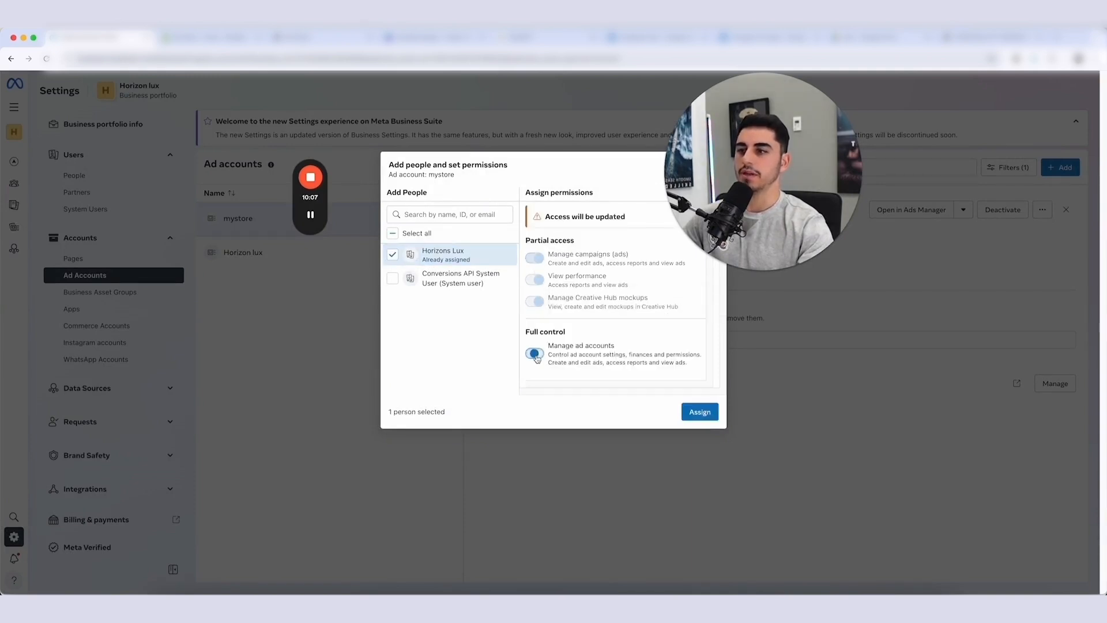
left_click(700, 413)
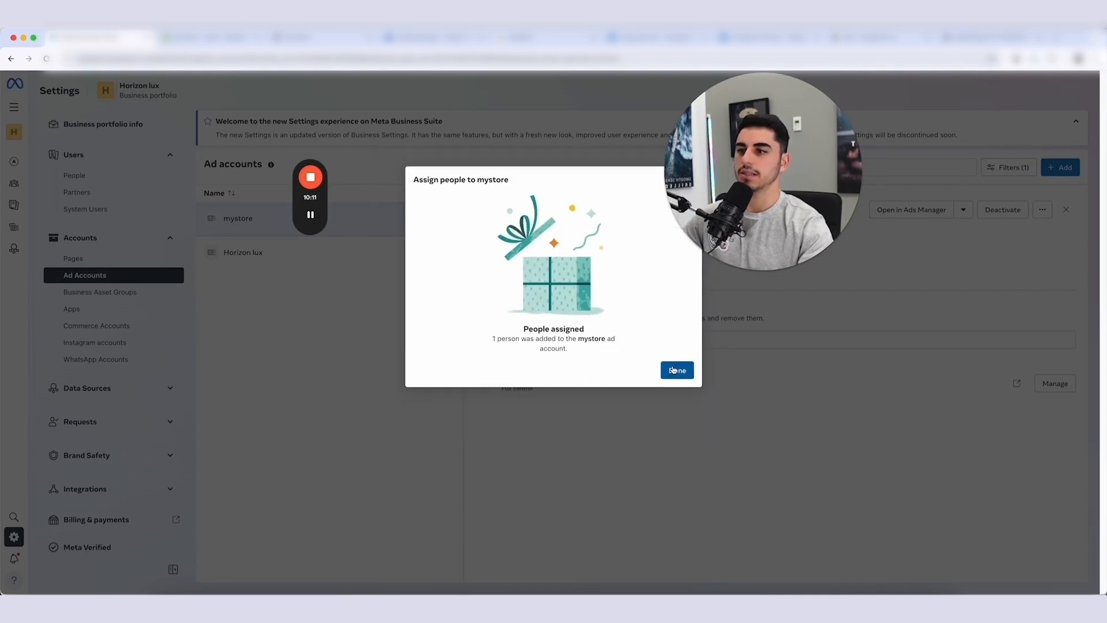
left_click(675, 371)
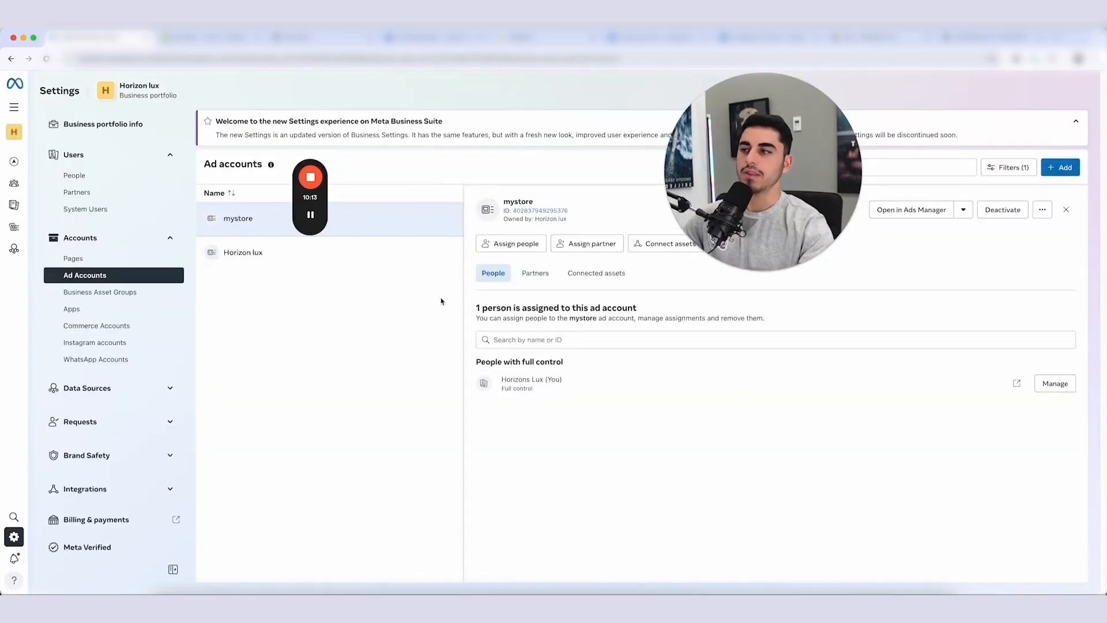
Step: Open the portfolio's Pages settings and start creating a new Facebook Page
left_click(147, 263)
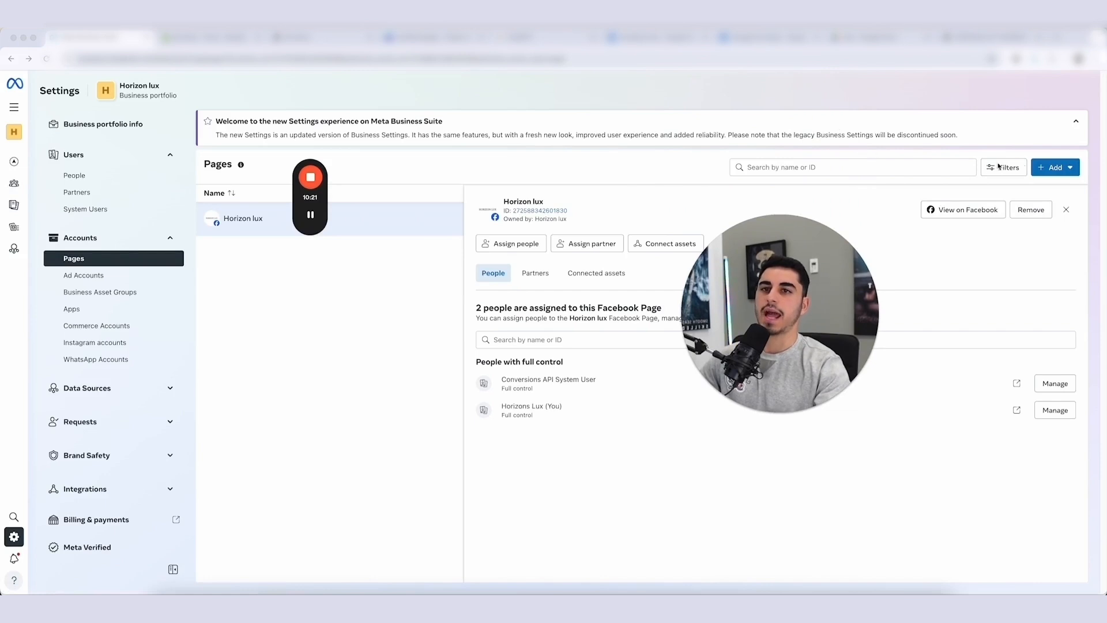
left_click(1055, 167)
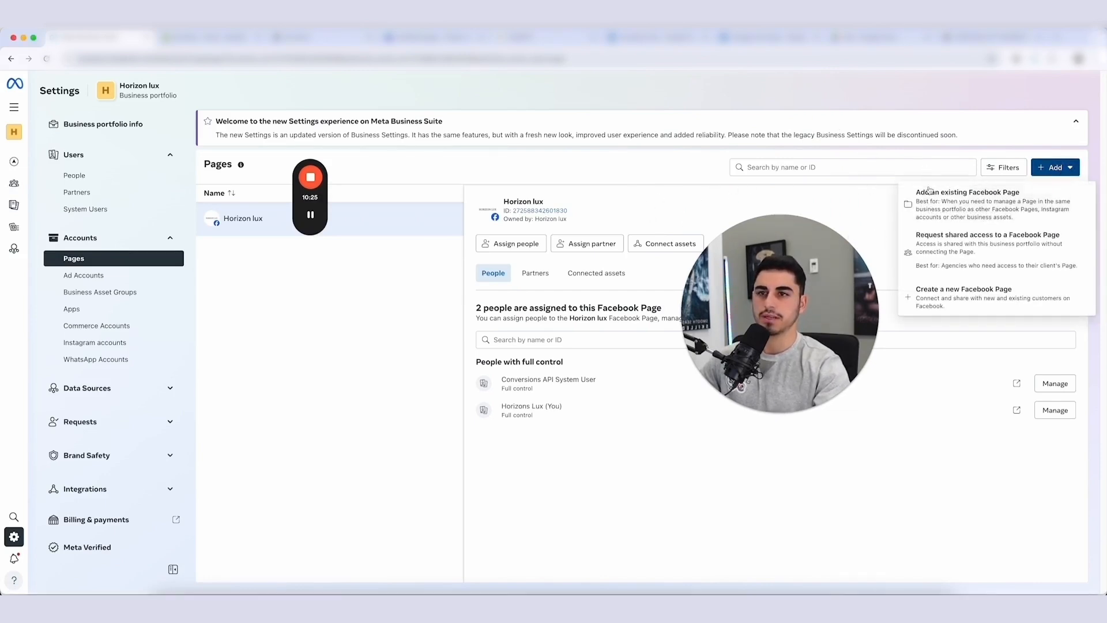
left_click(960, 293)
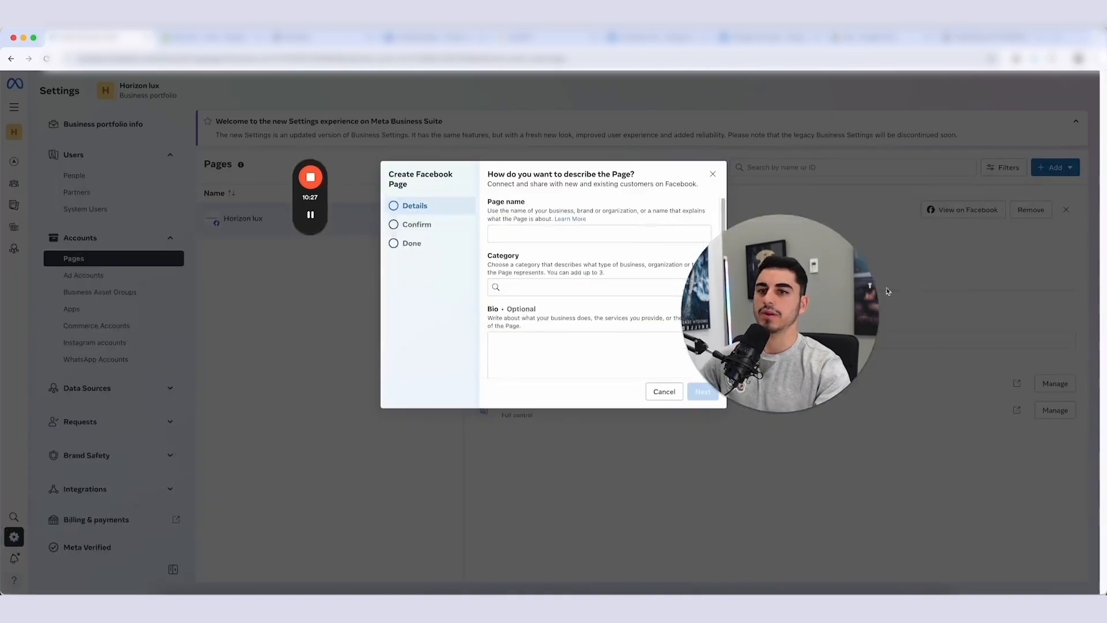
left_click(616, 235)
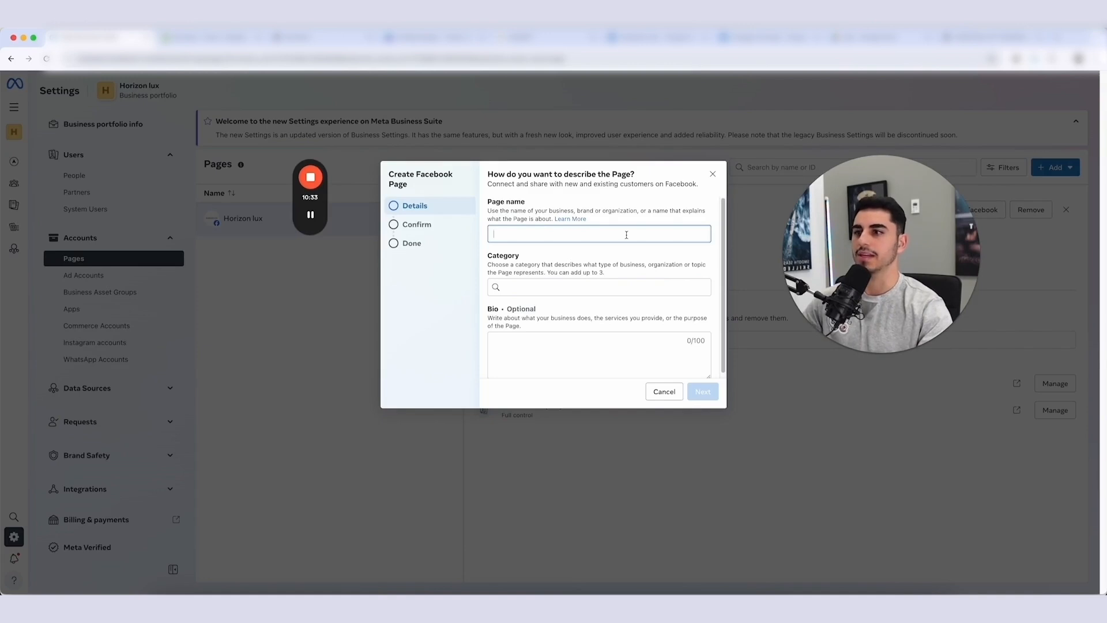
type("hor")
key("BackSpace")
key("BackSpace")
key("BackSpace")
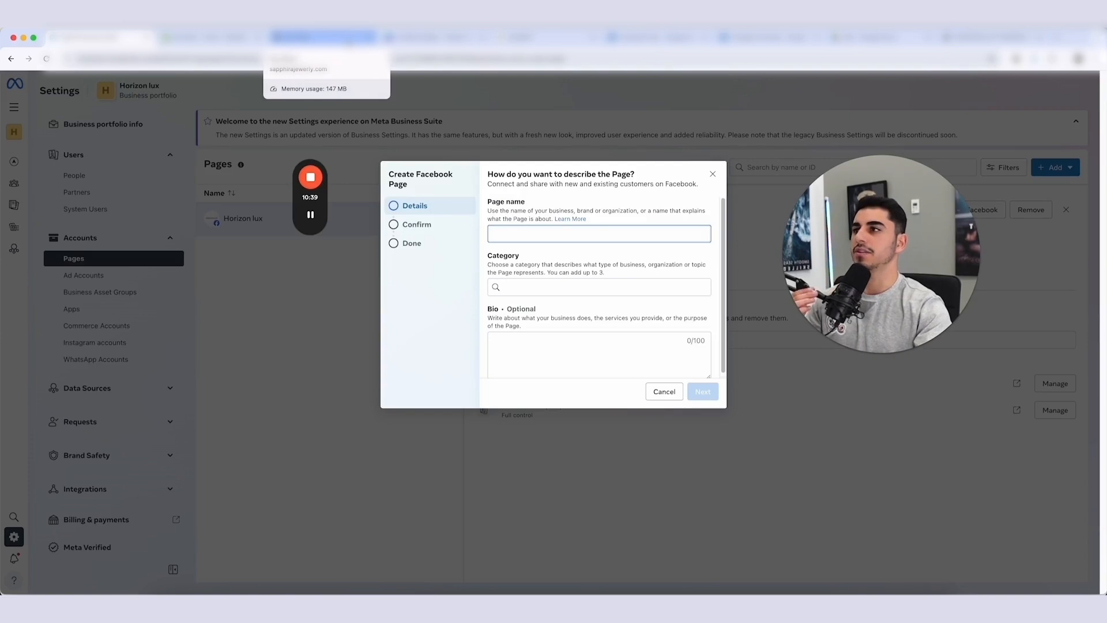
Step: Check the store's name and web address on its site and name the new Facebook Page Sapphira Jewerly
left_click(323, 37)
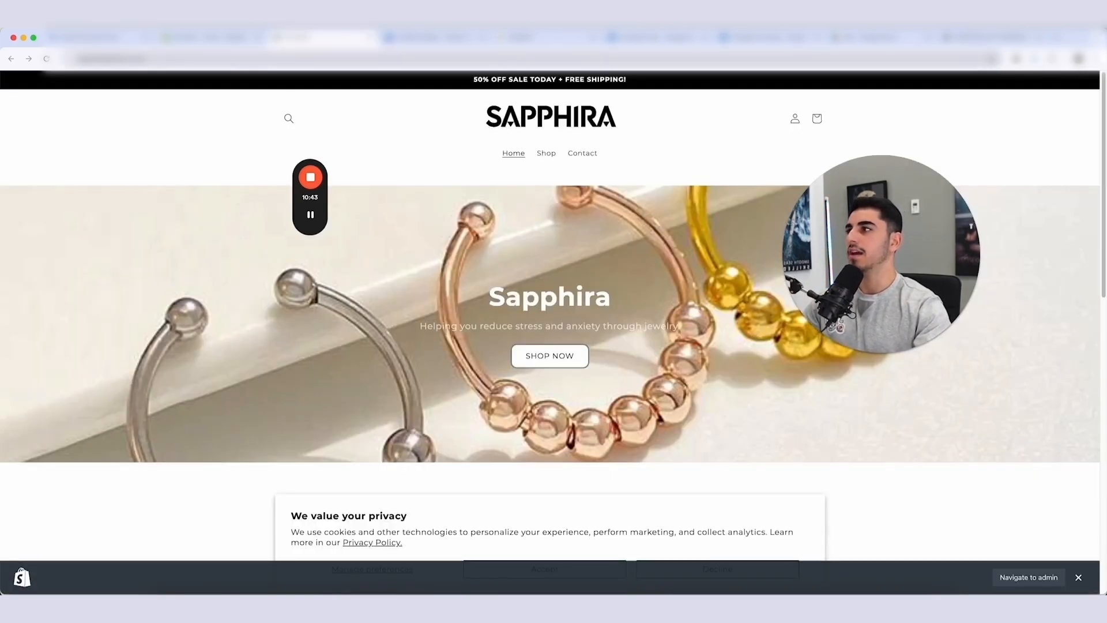
double_click(112, 59)
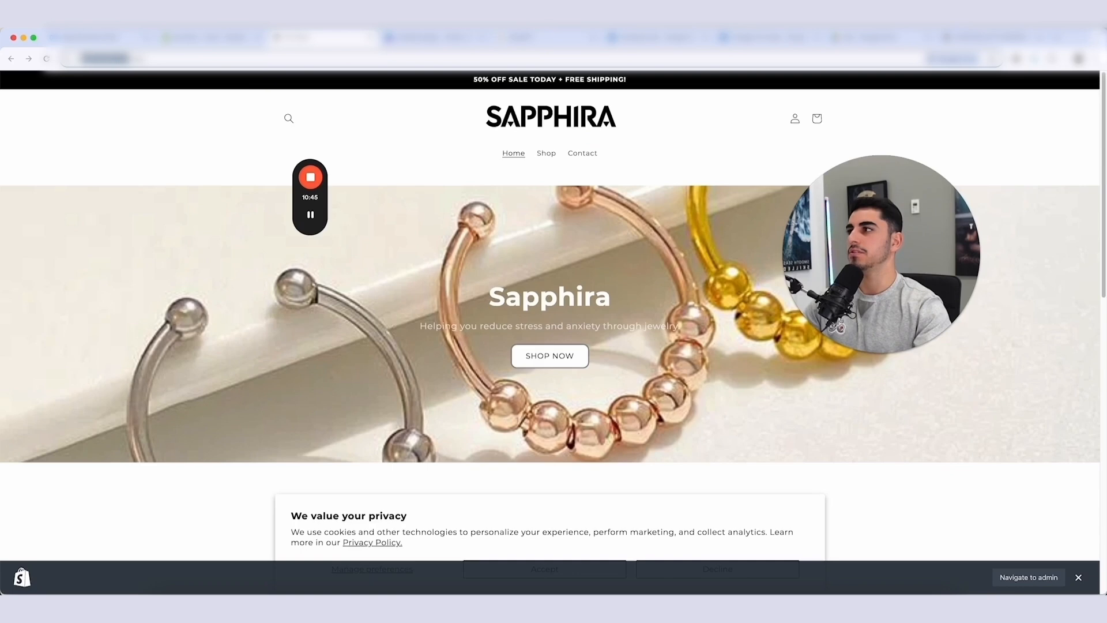
left_click_drag(81, 58, 78, 59)
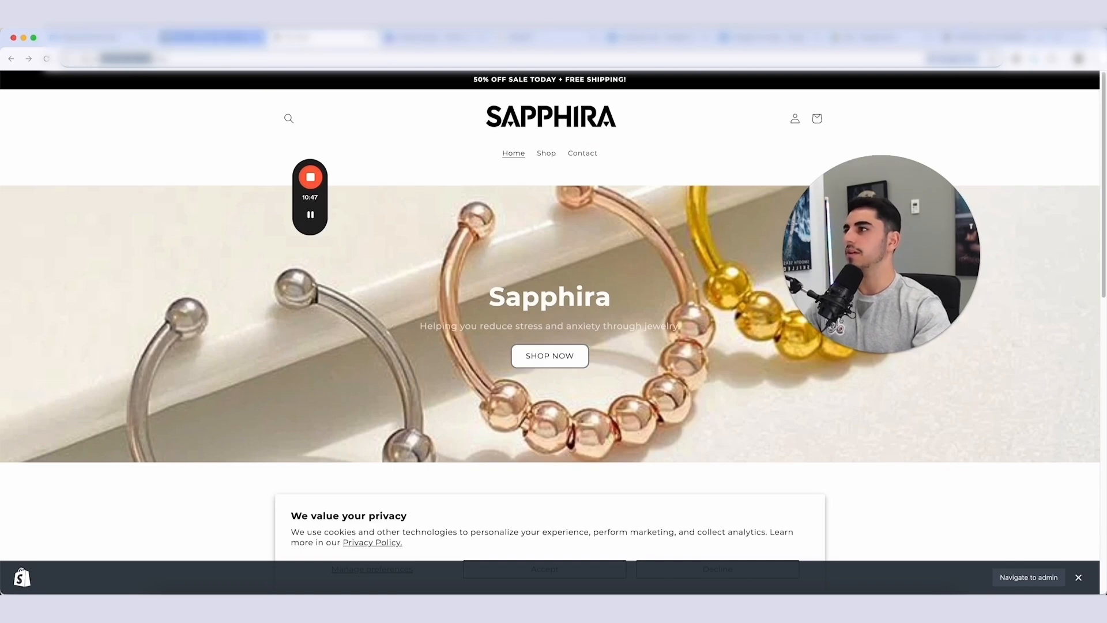
left_click(100, 37)
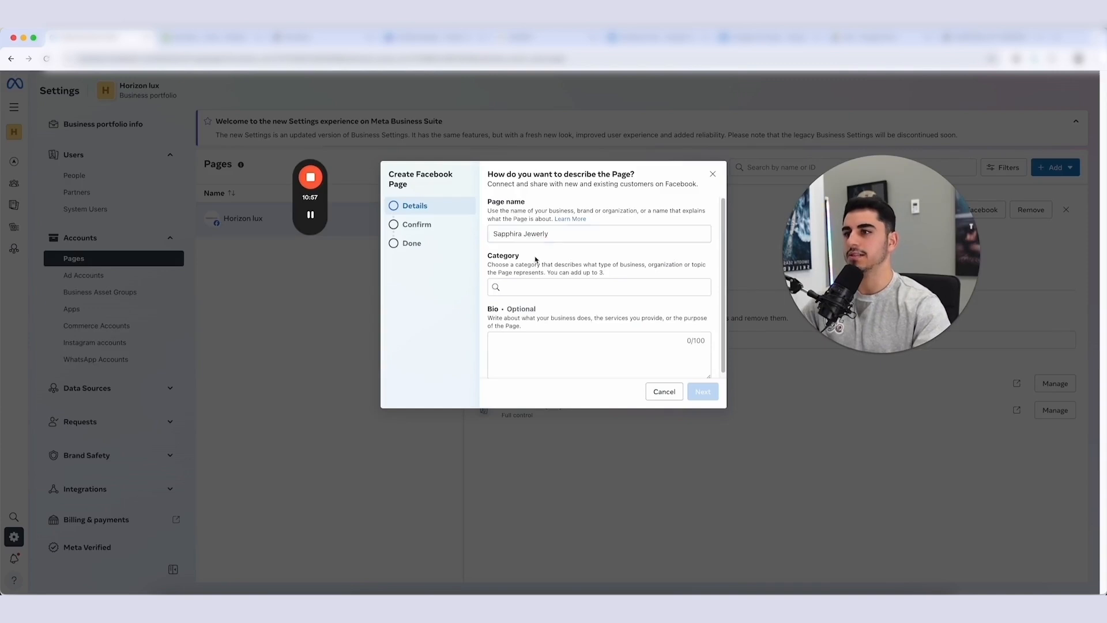
Step: Search the Page categories for jewelry and assign the Jewelry/watches category
scroll(538, 248, "down", 1)
left_click(557, 285)
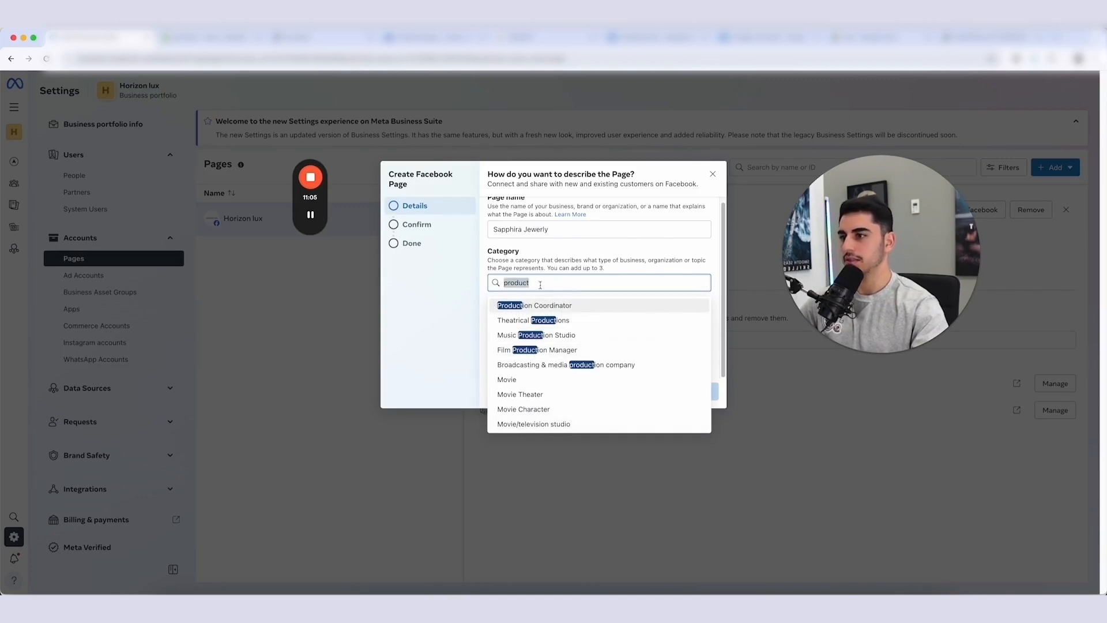
key("BackSpace")
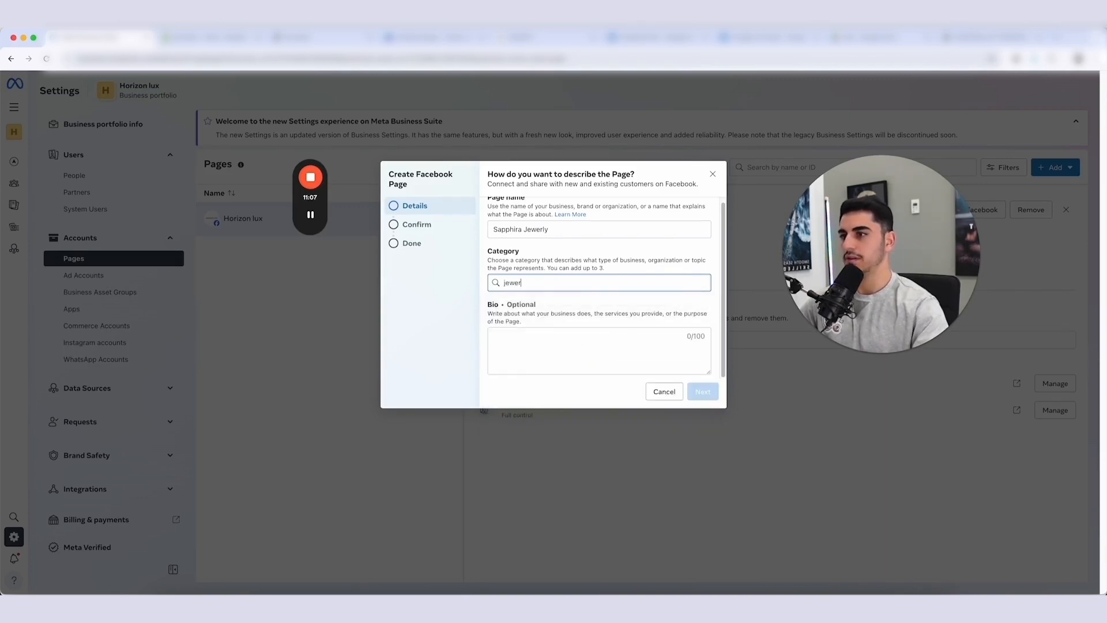
key("BackSpace")
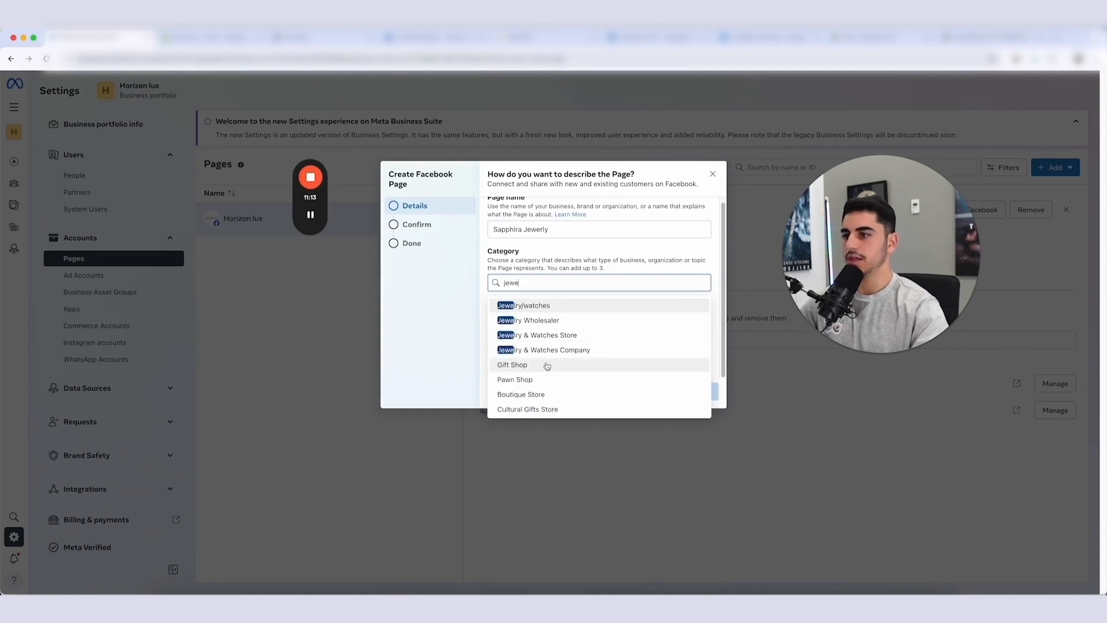
left_click(546, 306)
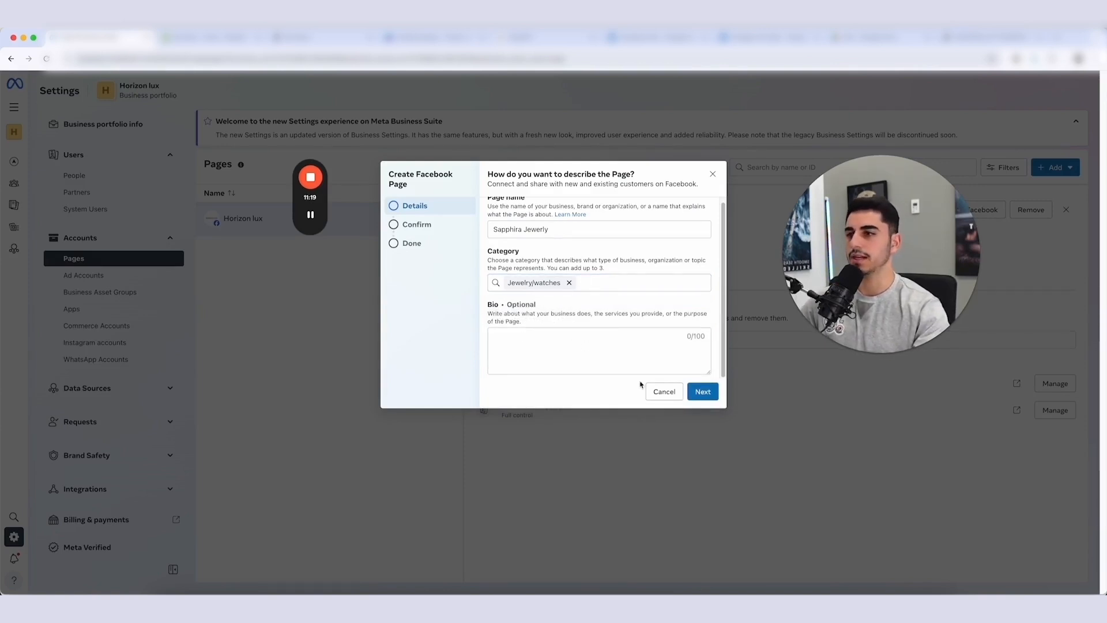
Step: Continue without a bio, agree to the Meta terms and Page policies, and create the Sapphira Jewerly Page
left_click(706, 390)
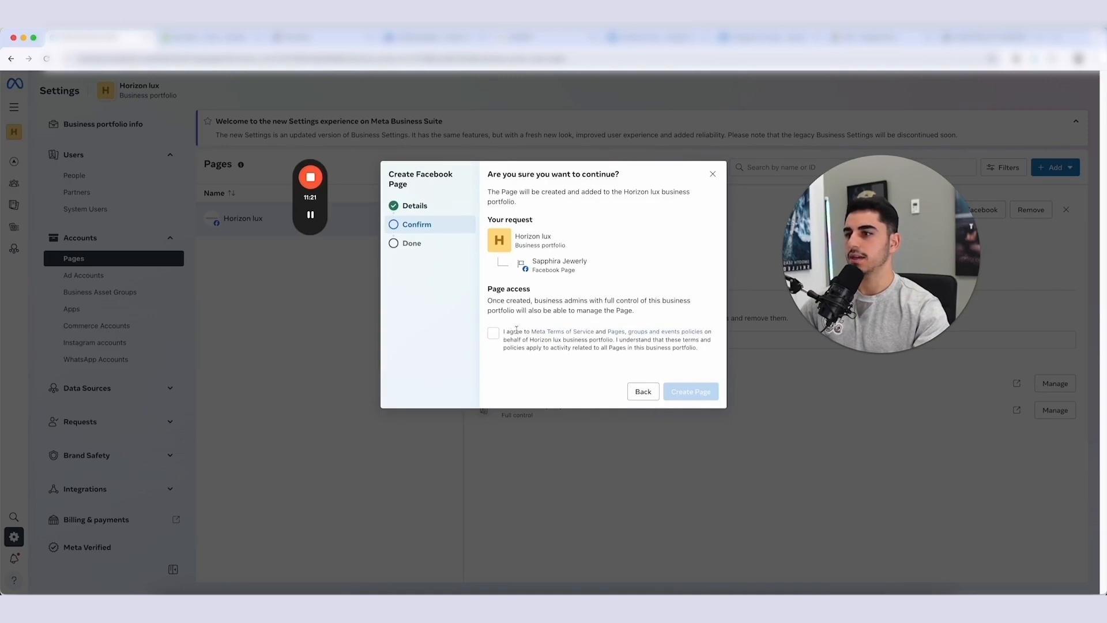
left_click(493, 335)
left_click(670, 388)
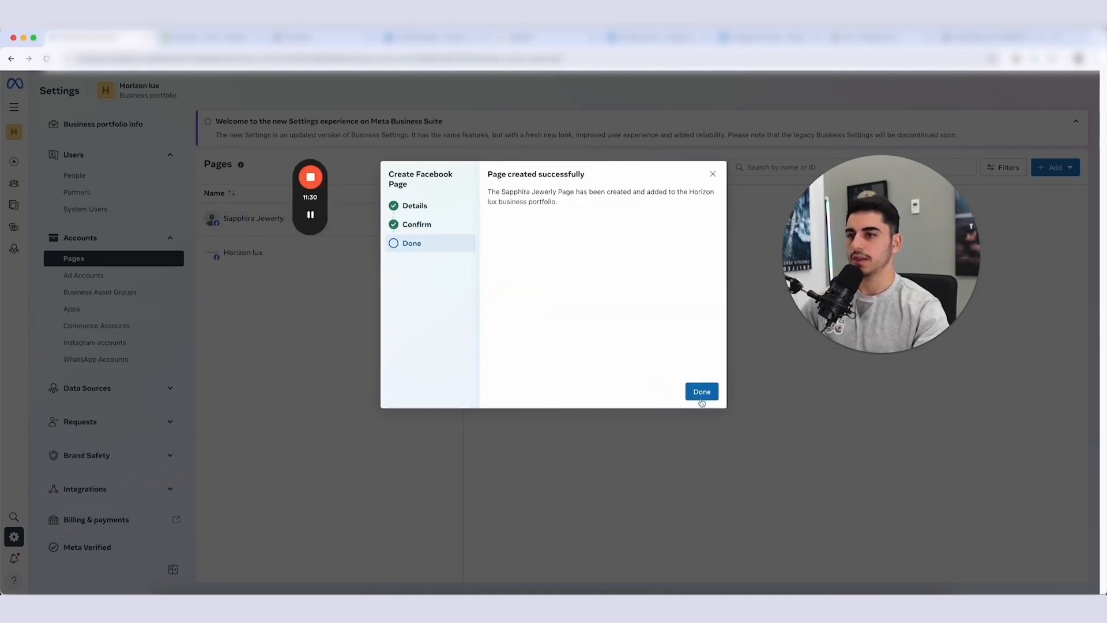
left_click(702, 390)
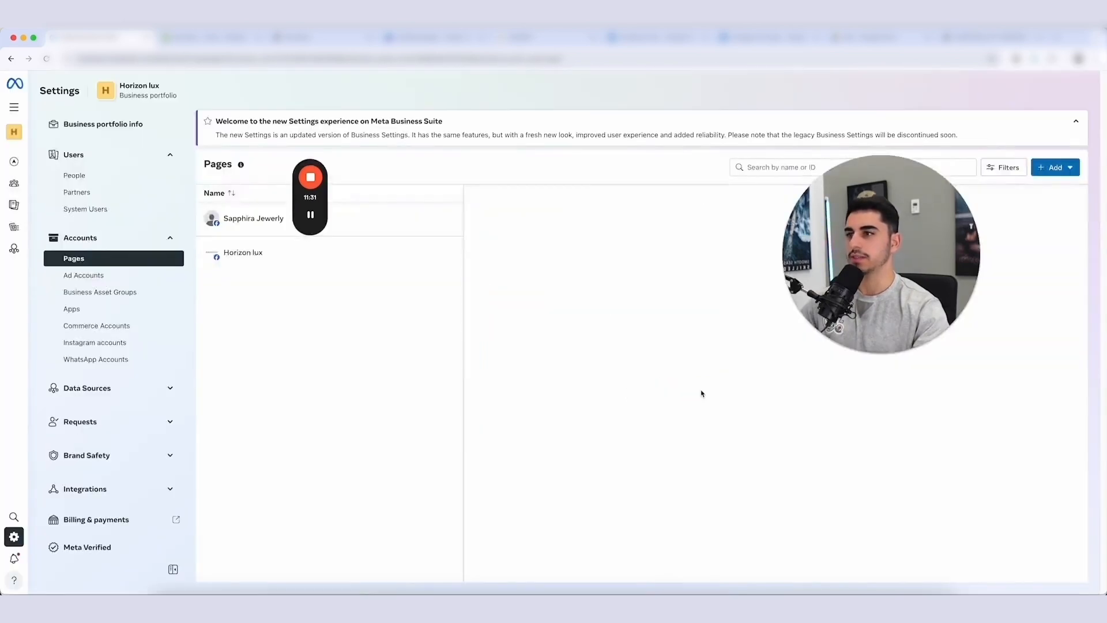
Step: View the Sapphira Jewerly Page on Facebook and switch into its profile, blocking notifications and declining the tour
left_click(447, 225)
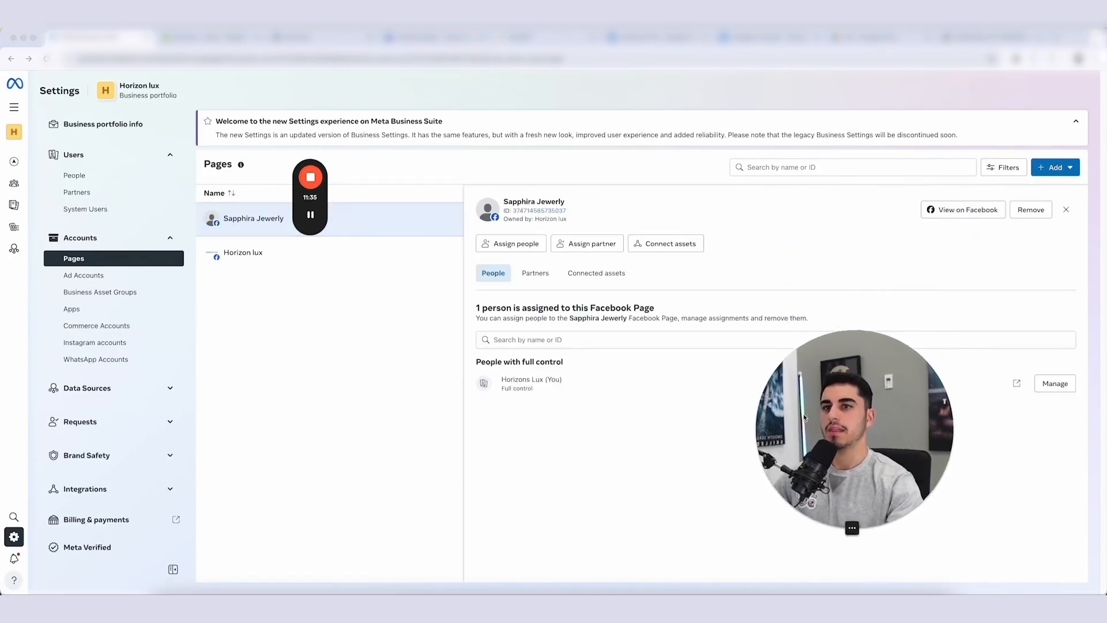
left_click(946, 210)
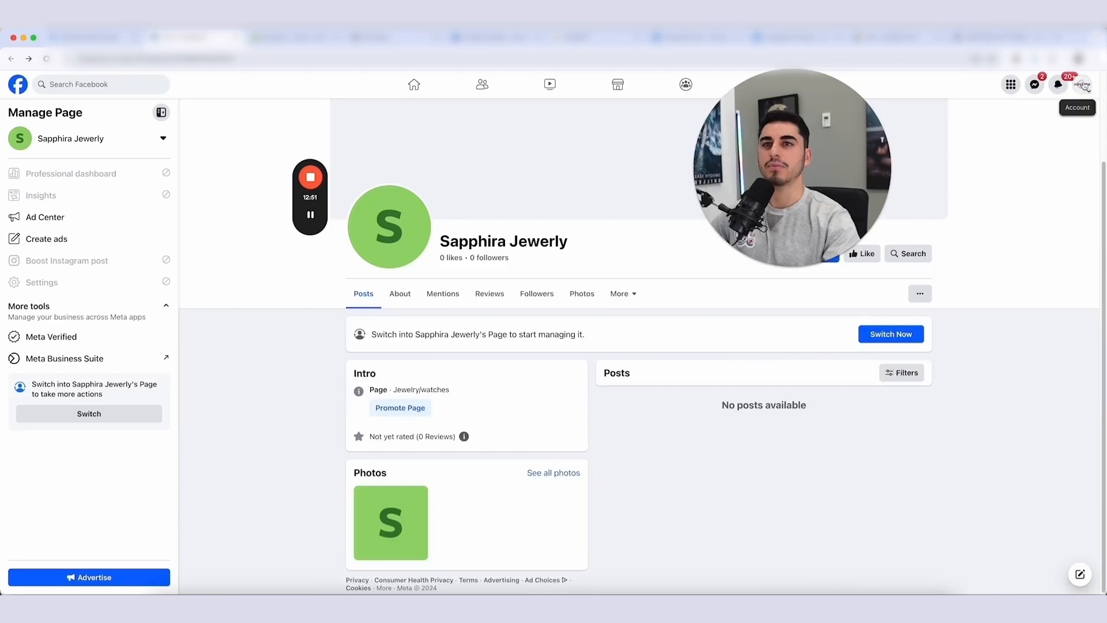
left_click(1082, 86)
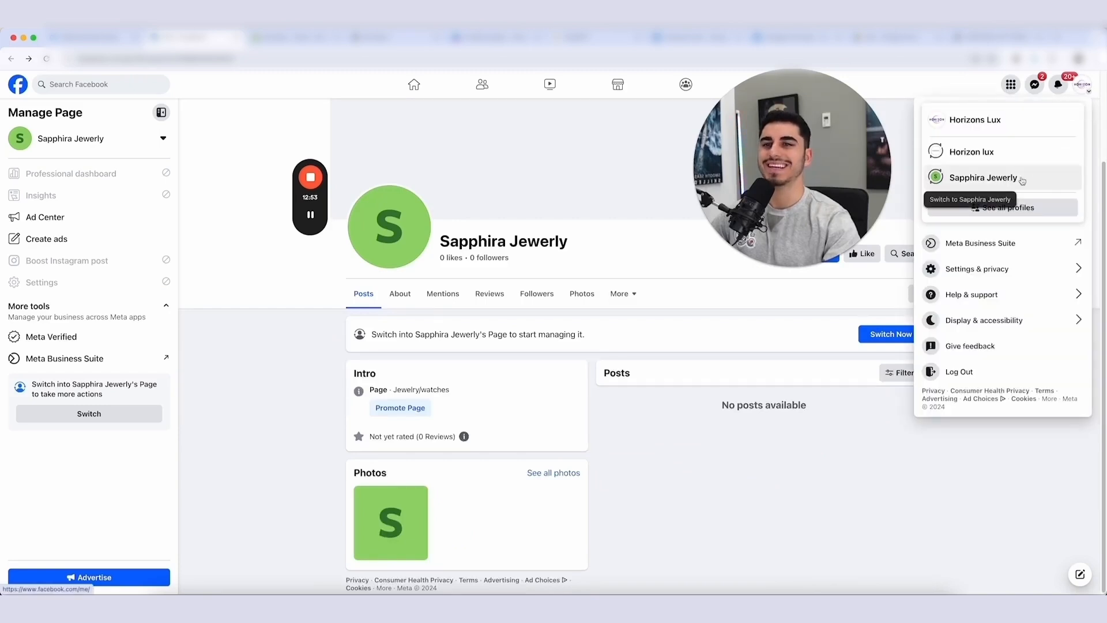
left_click(1001, 178)
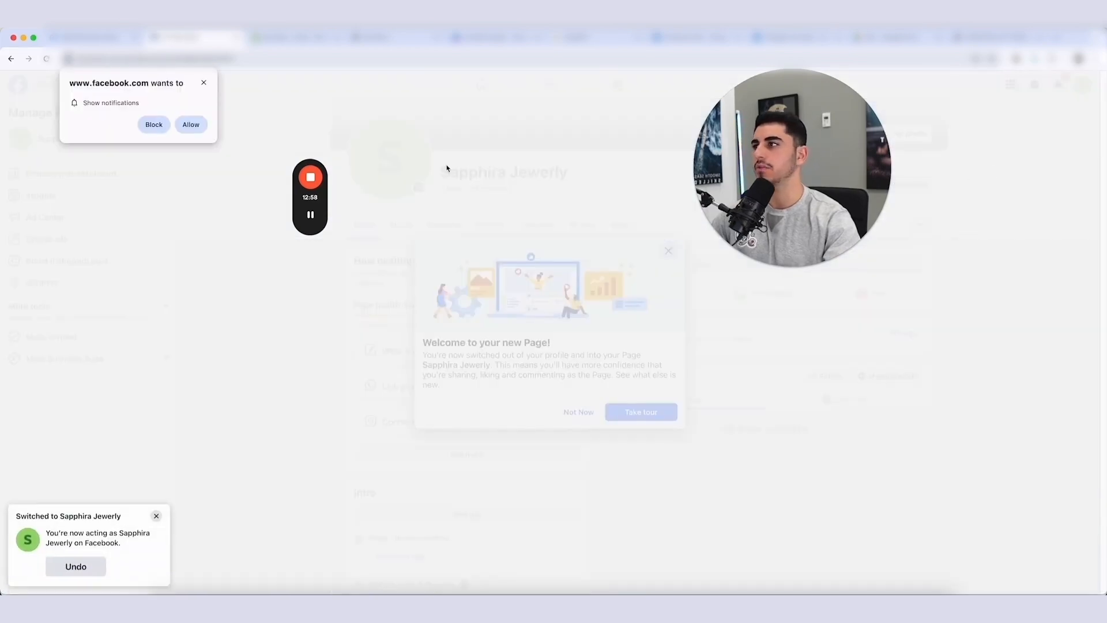
left_click(153, 125)
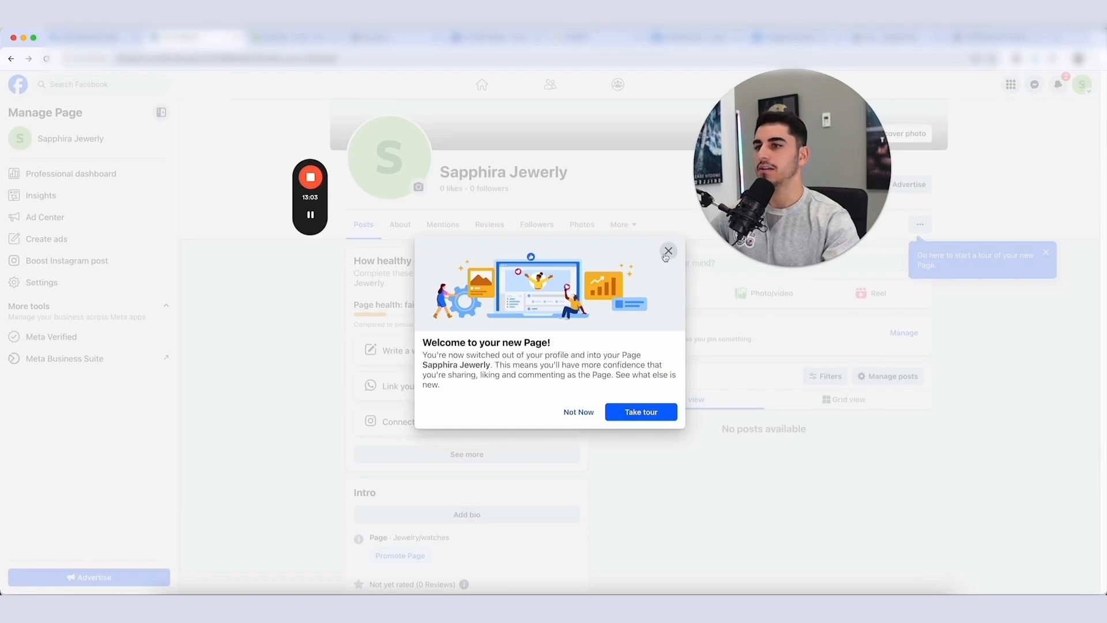
left_click(594, 412)
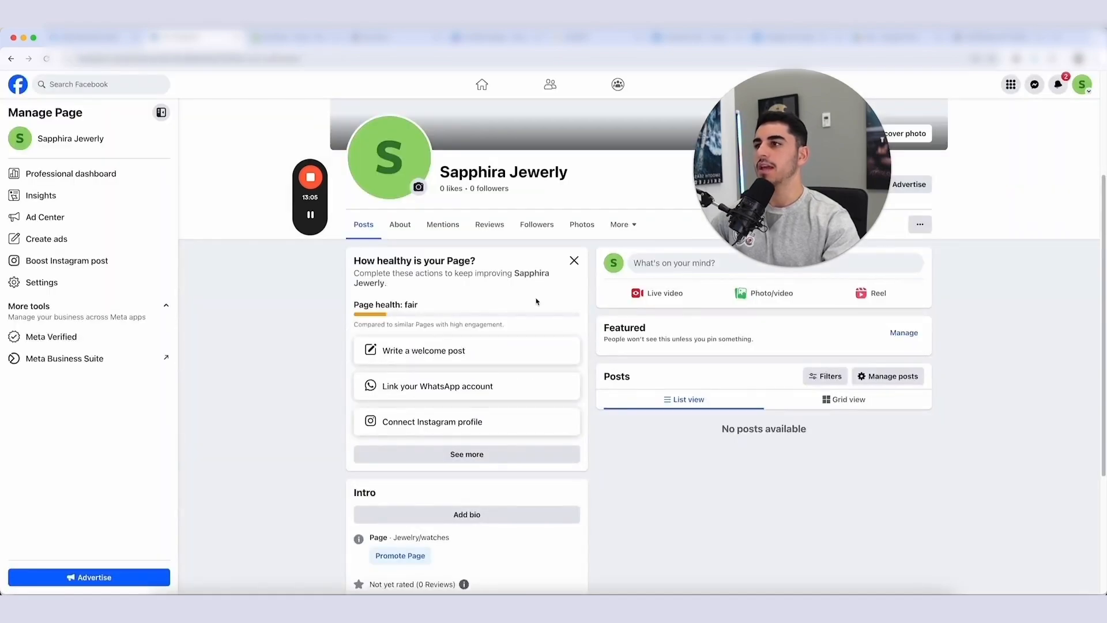
scroll(477, 265, "up", 3)
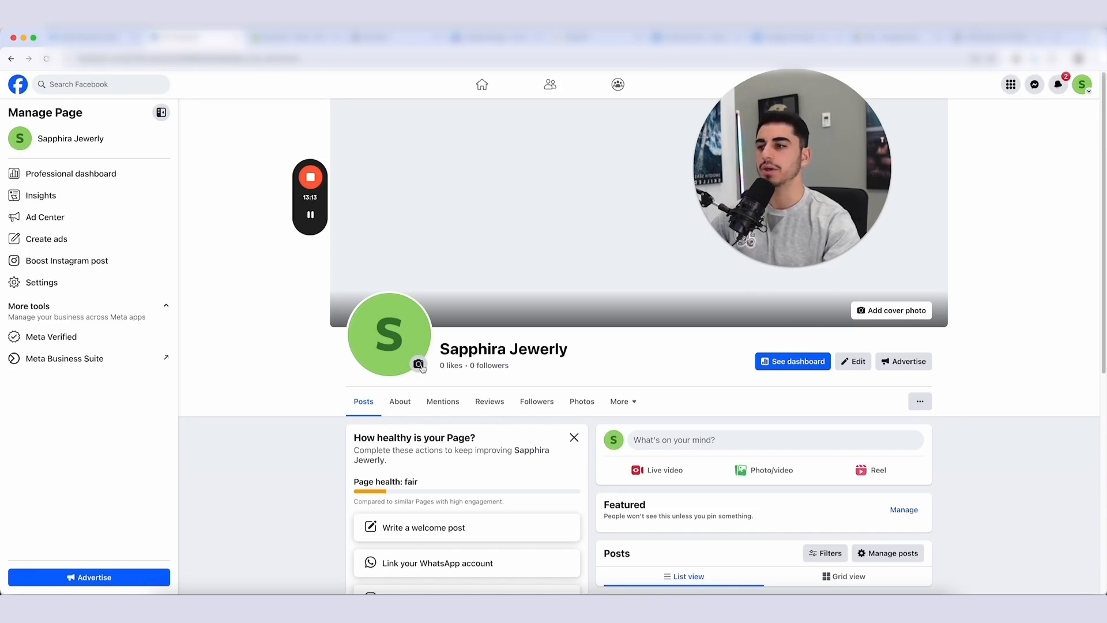
left_click(419, 366)
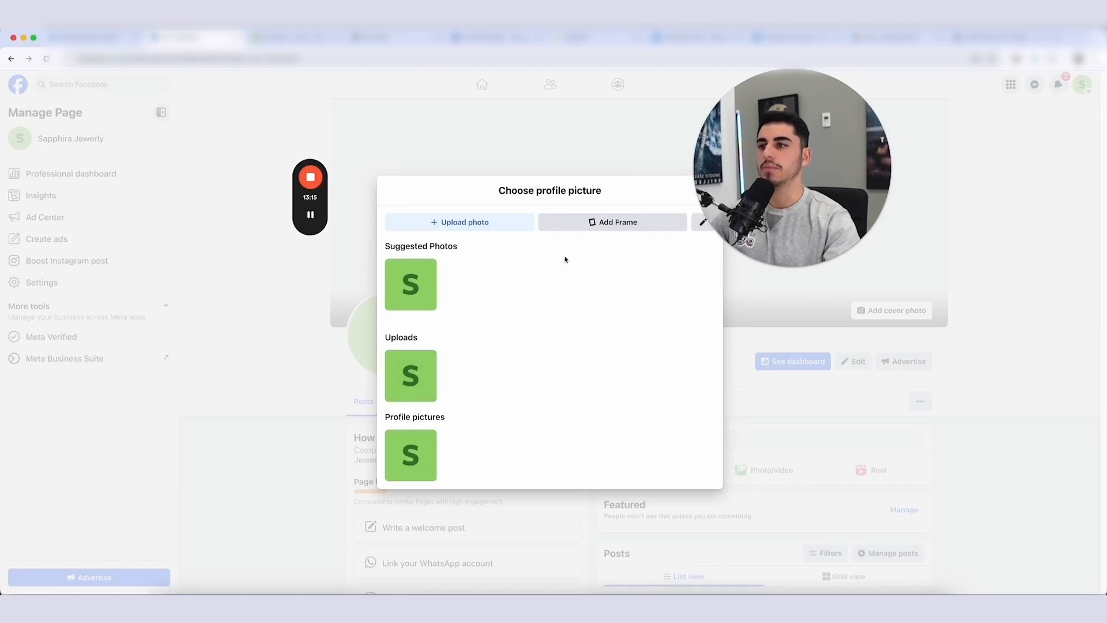
left_click(501, 222)
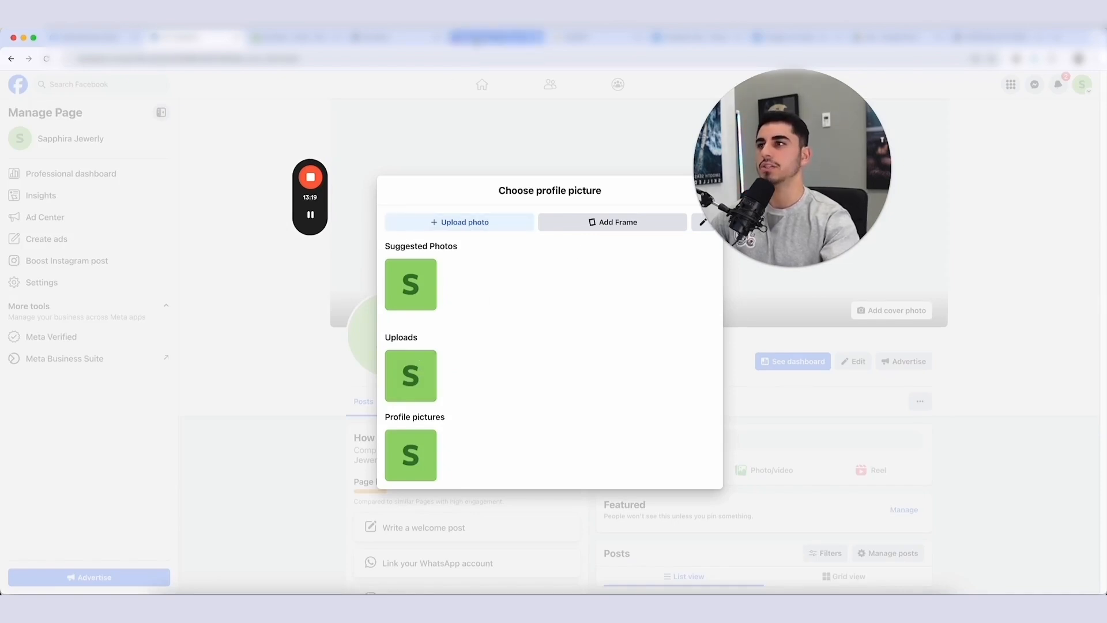
left_click(496, 37)
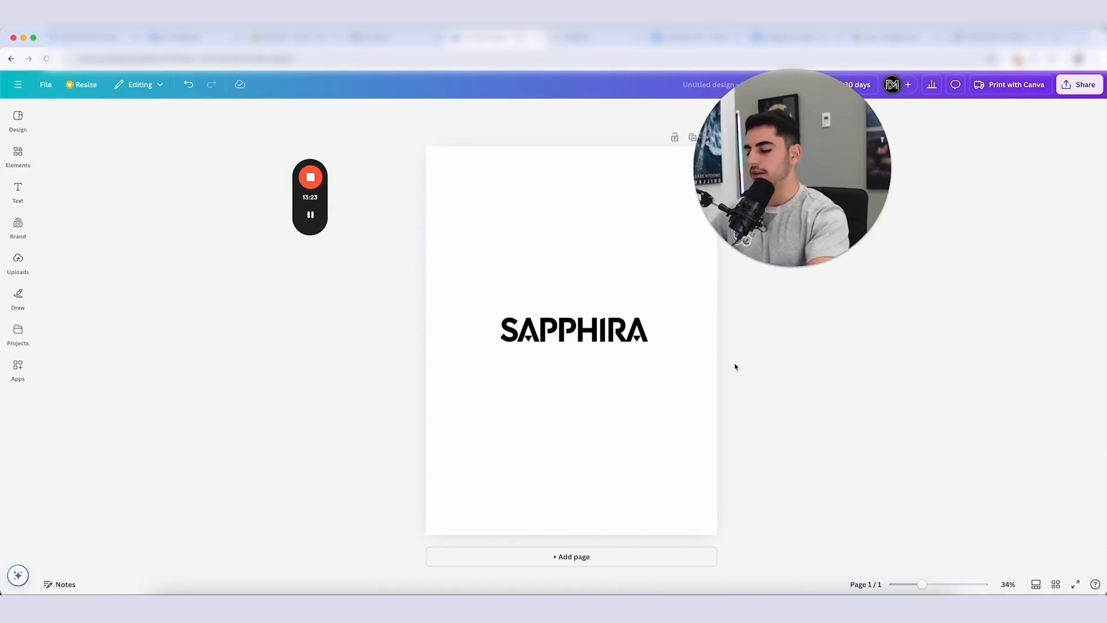
left_click_drag(431, 185, 723, 477)
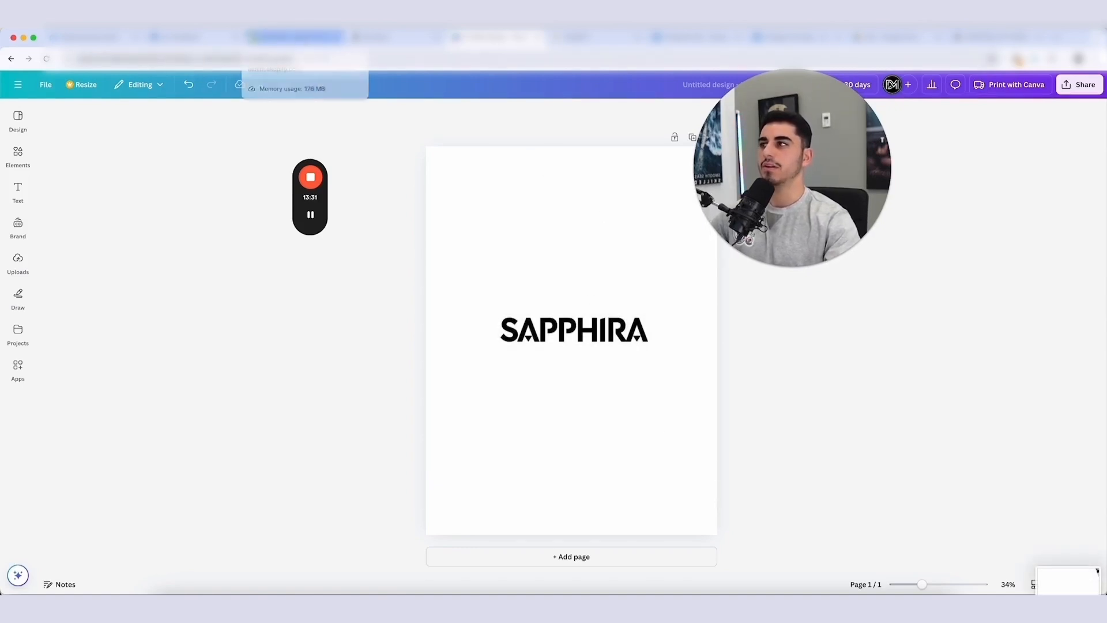
left_click(196, 37)
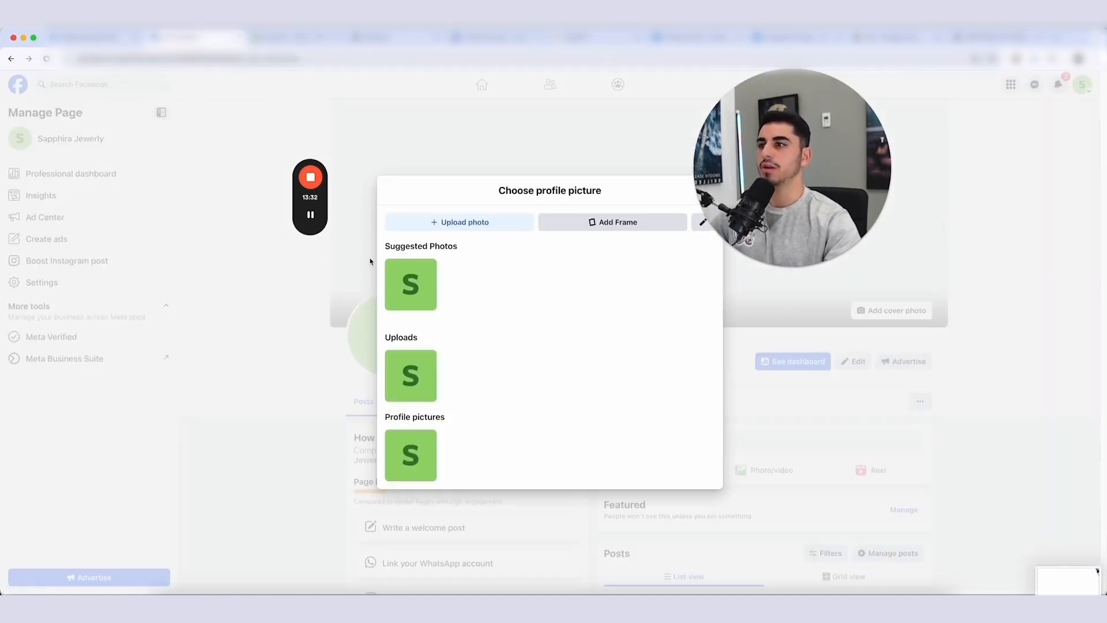
left_click(471, 223)
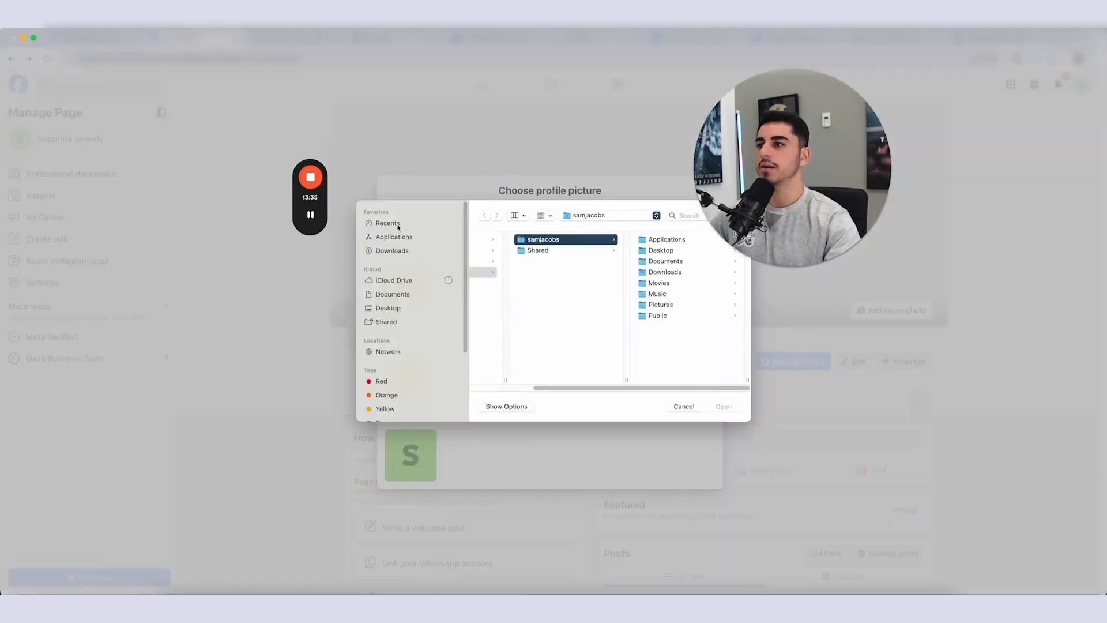
left_click(398, 224)
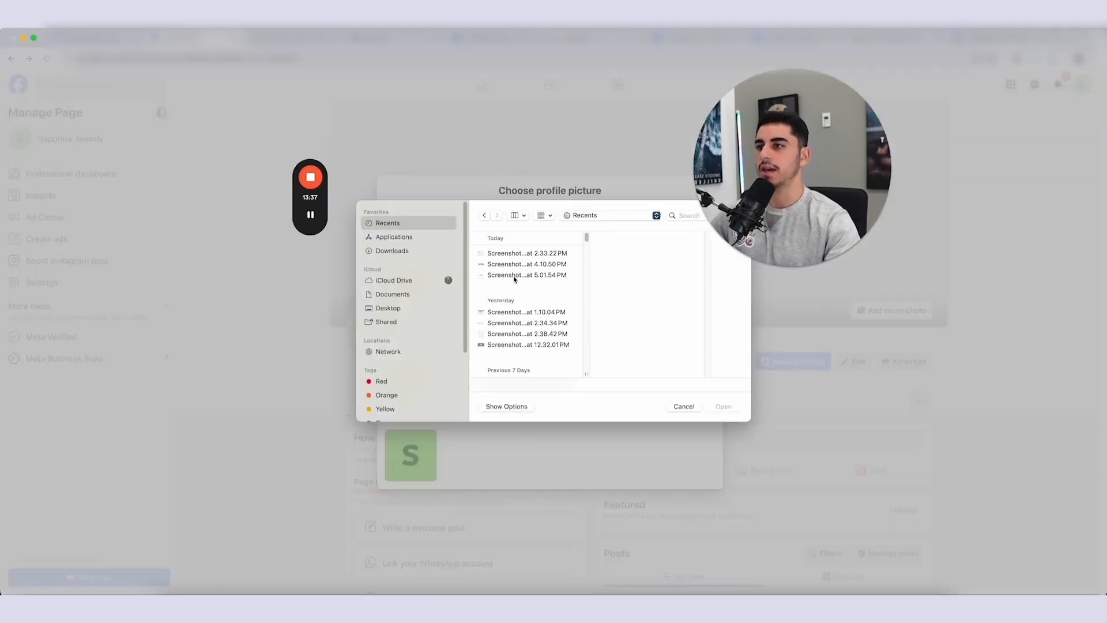
left_click(505, 275)
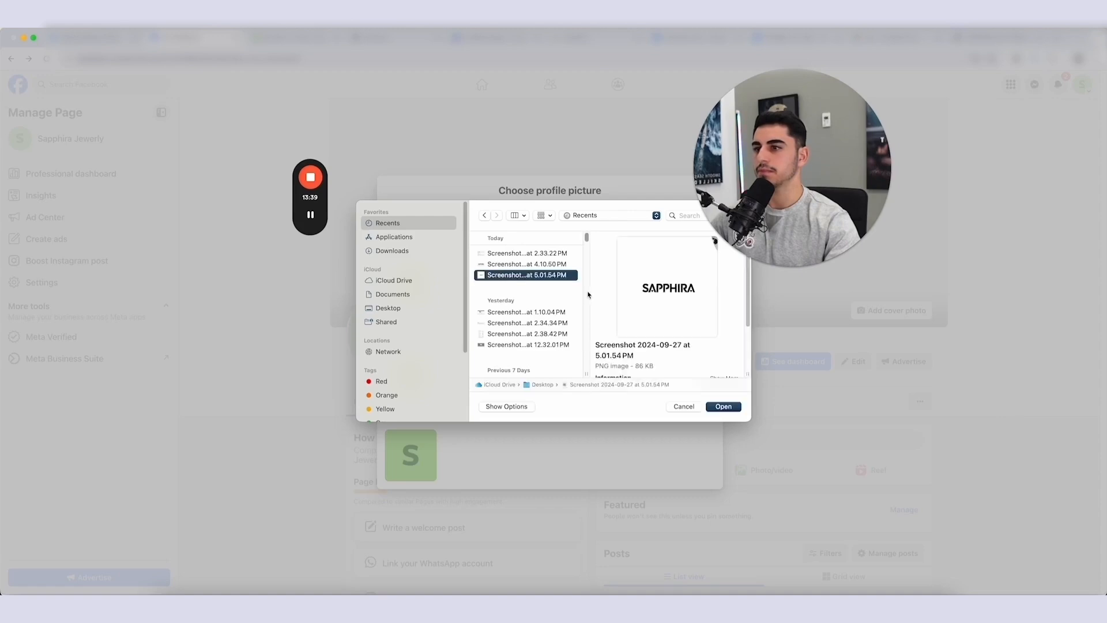
left_click(724, 407)
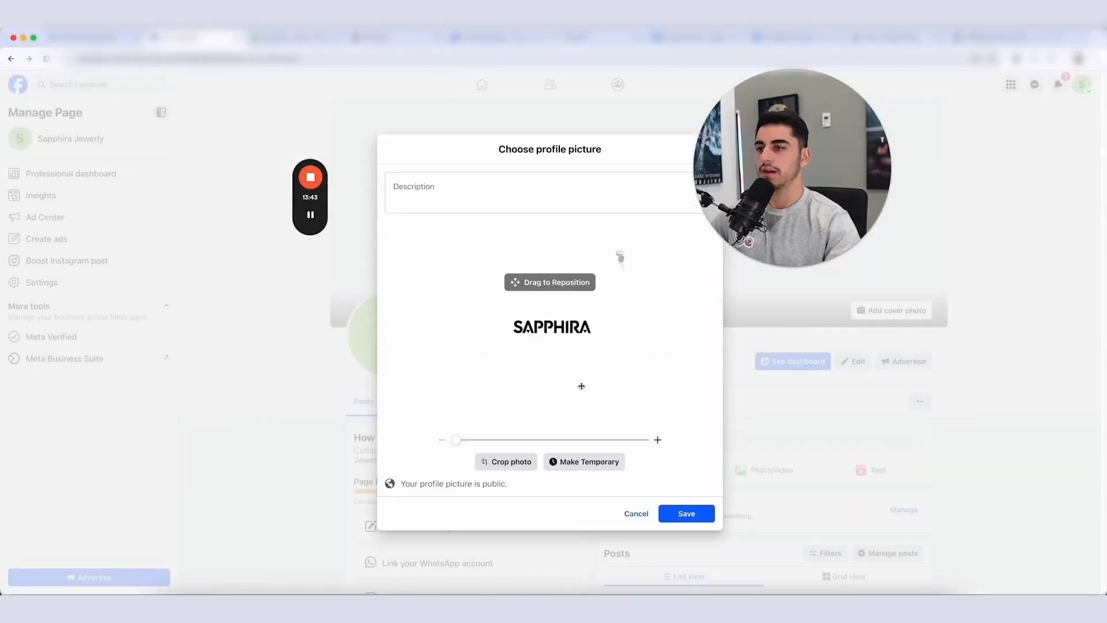
mouse_move(463, 443)
left_mouse_down()
mouse_move(516, 444)
mouse_move(482, 441)
left_mouse_up()
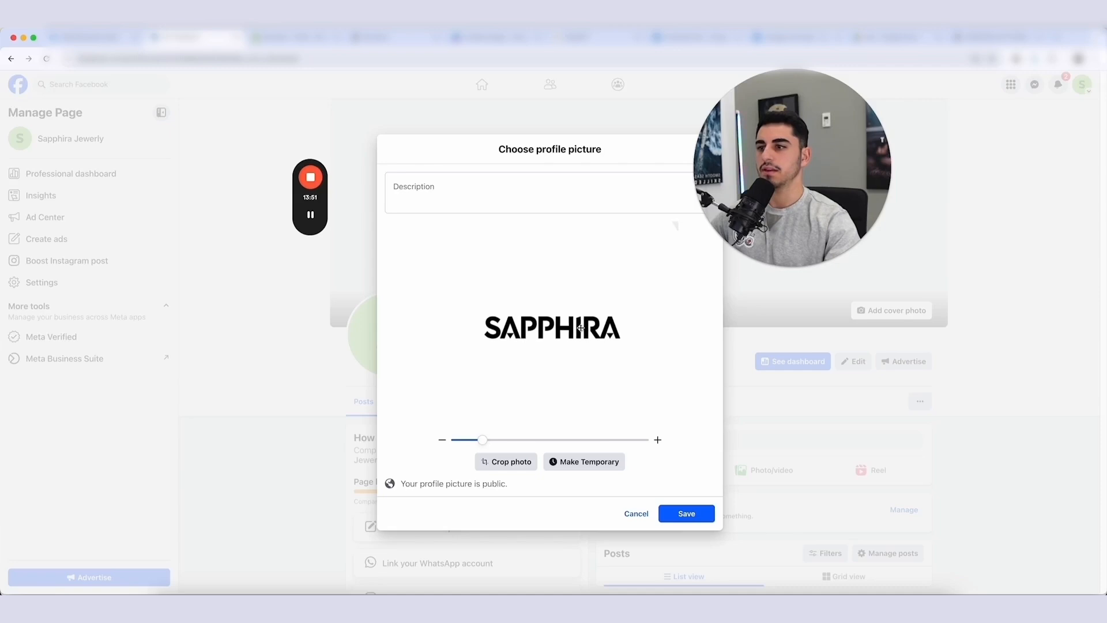
left_click(685, 512)
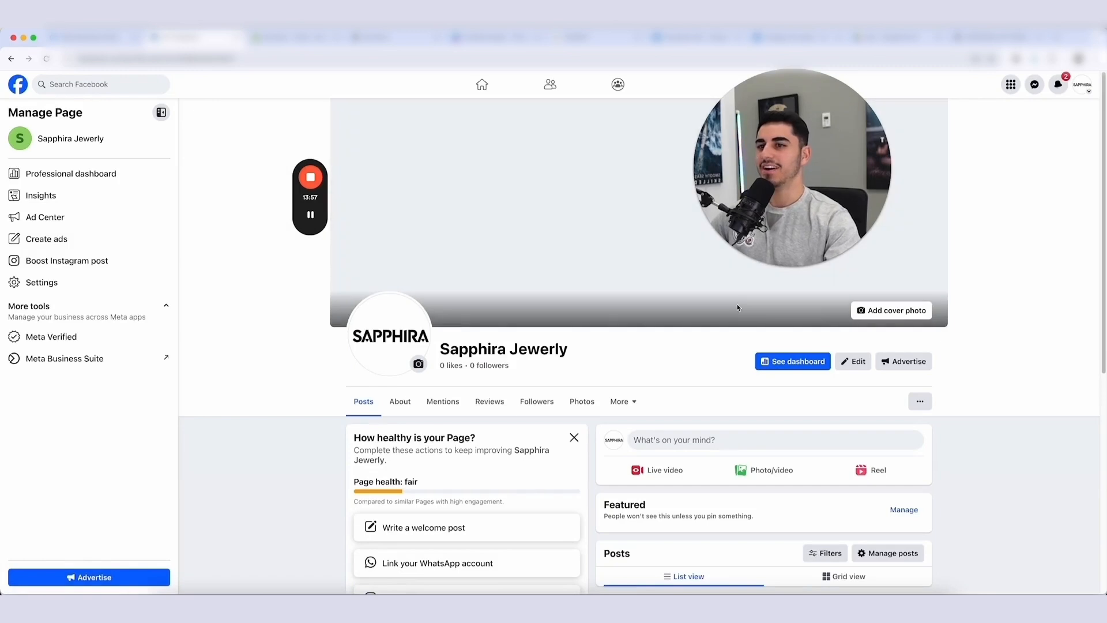
Step: Upload the same 5.01.54 PM SAPPHIRA logo screenshot as the Page's cover photo and save the change
left_click(892, 310)
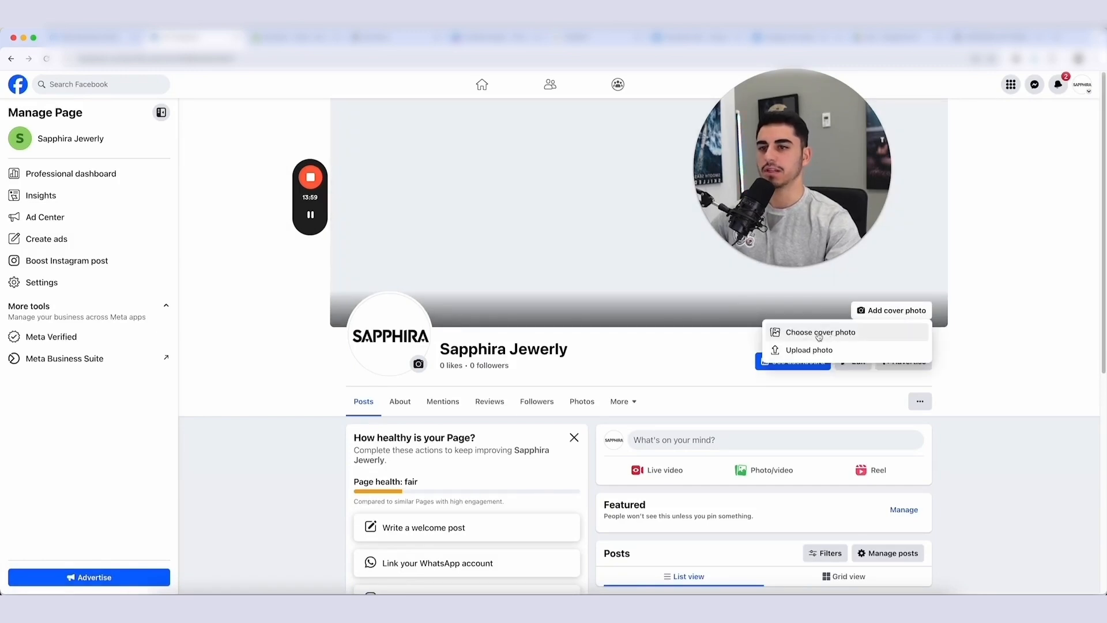
left_click(810, 350)
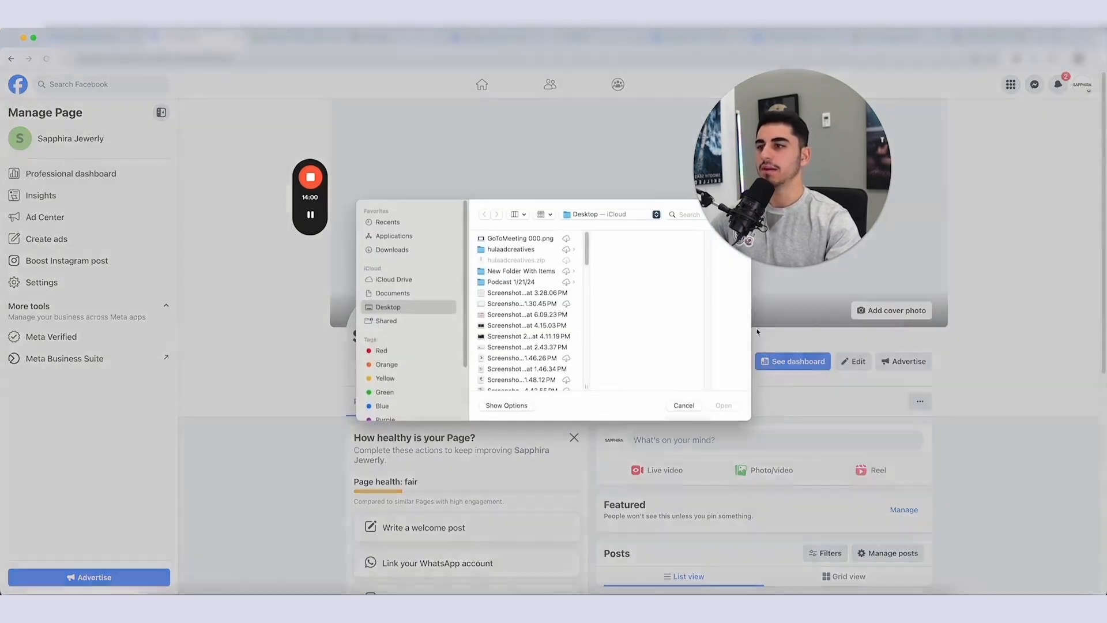
left_click(389, 223)
left_click(519, 275)
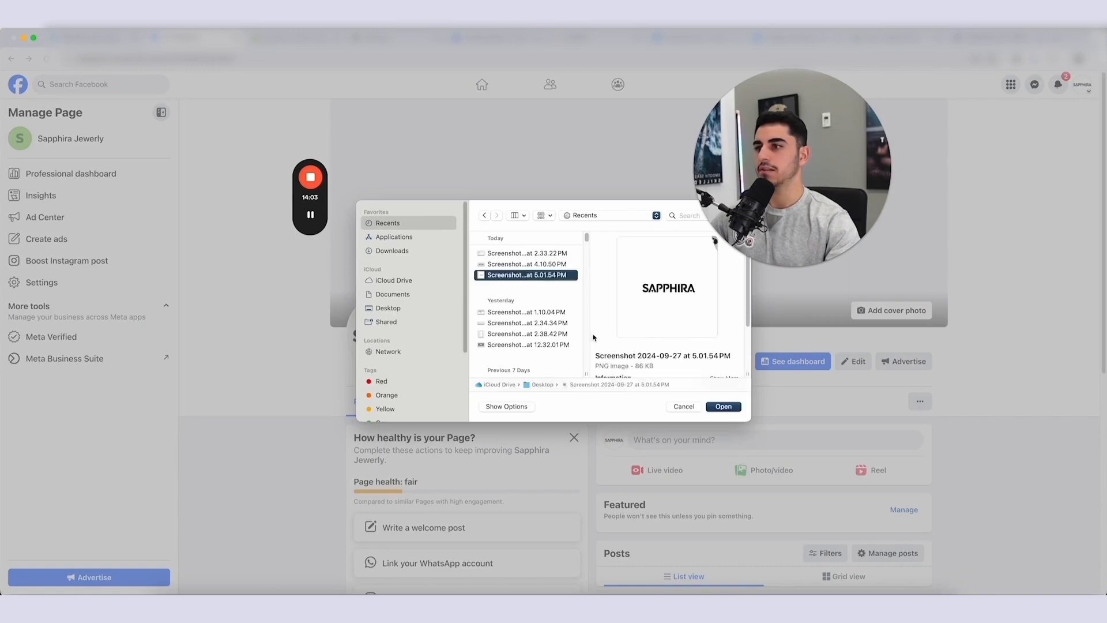
left_click(724, 407)
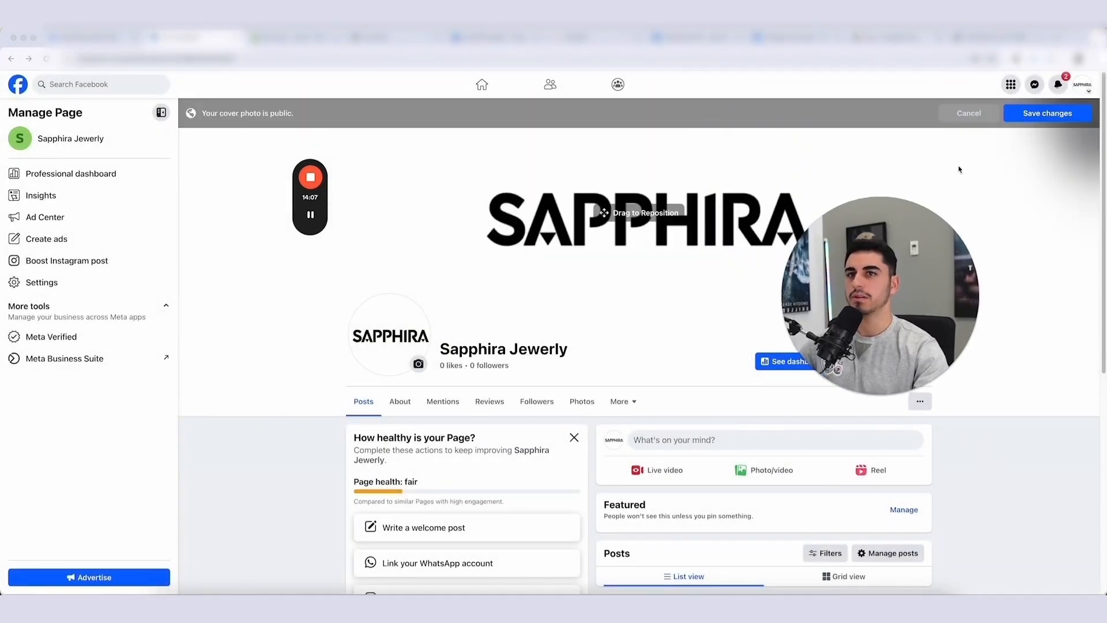
left_click(1041, 115)
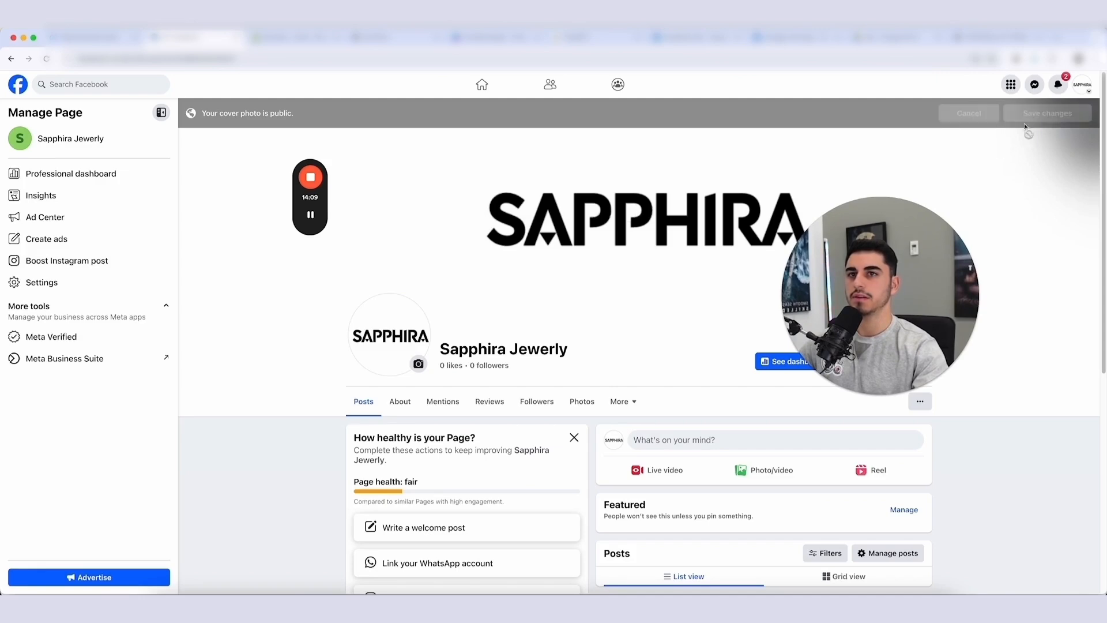
scroll(1012, 364, "down", 5)
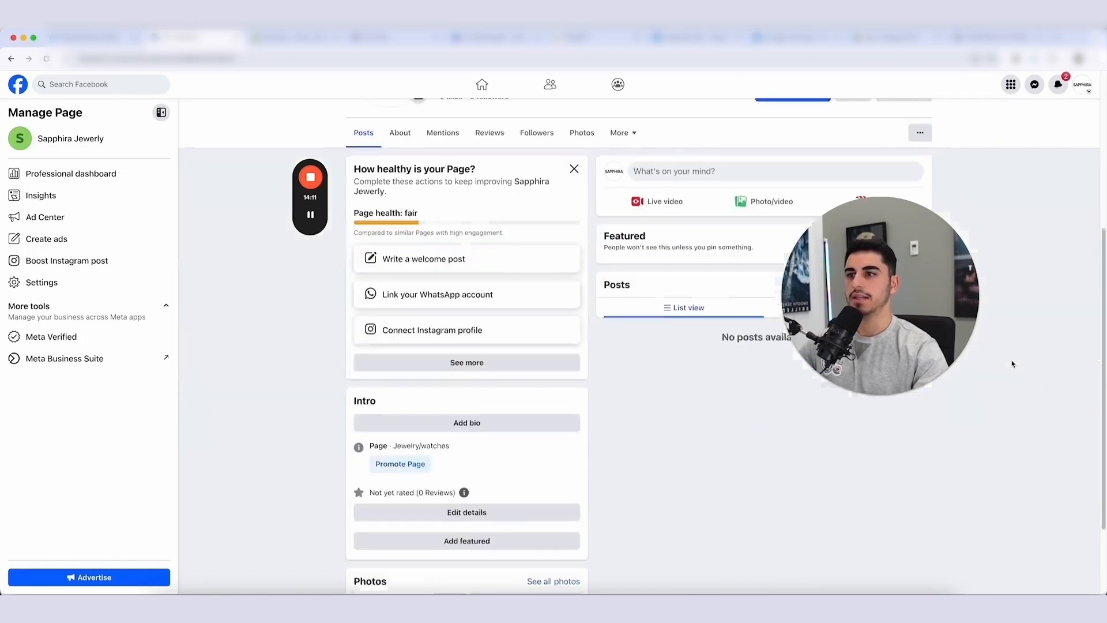
scroll(1012, 364, "up", 4)
left_click_drag(943, 335, 1009, 237)
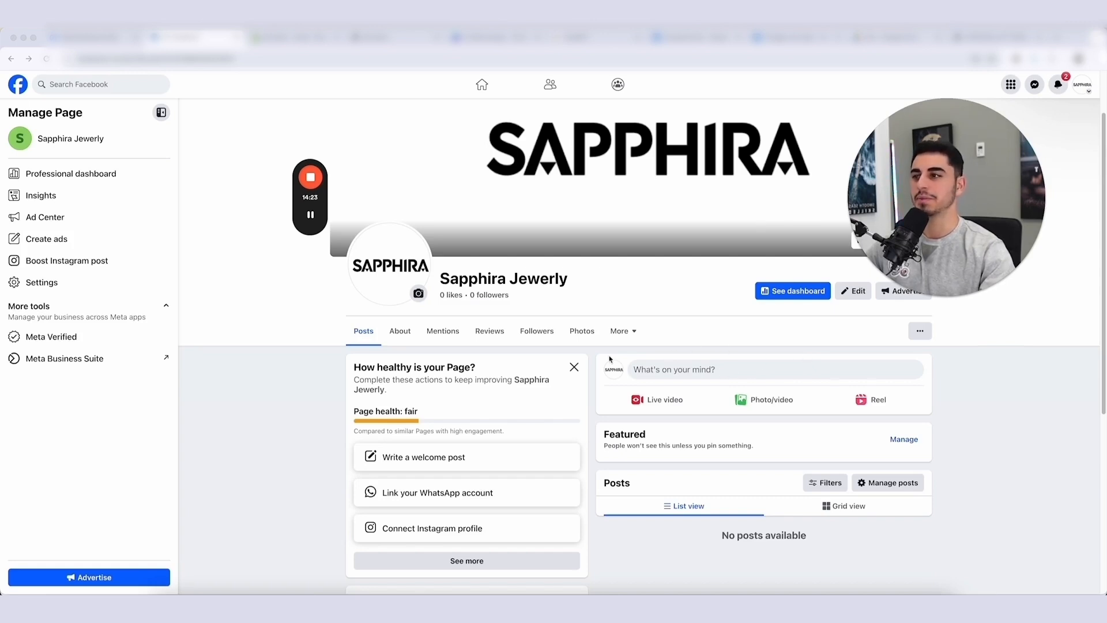
scroll(623, 329, "up", 2)
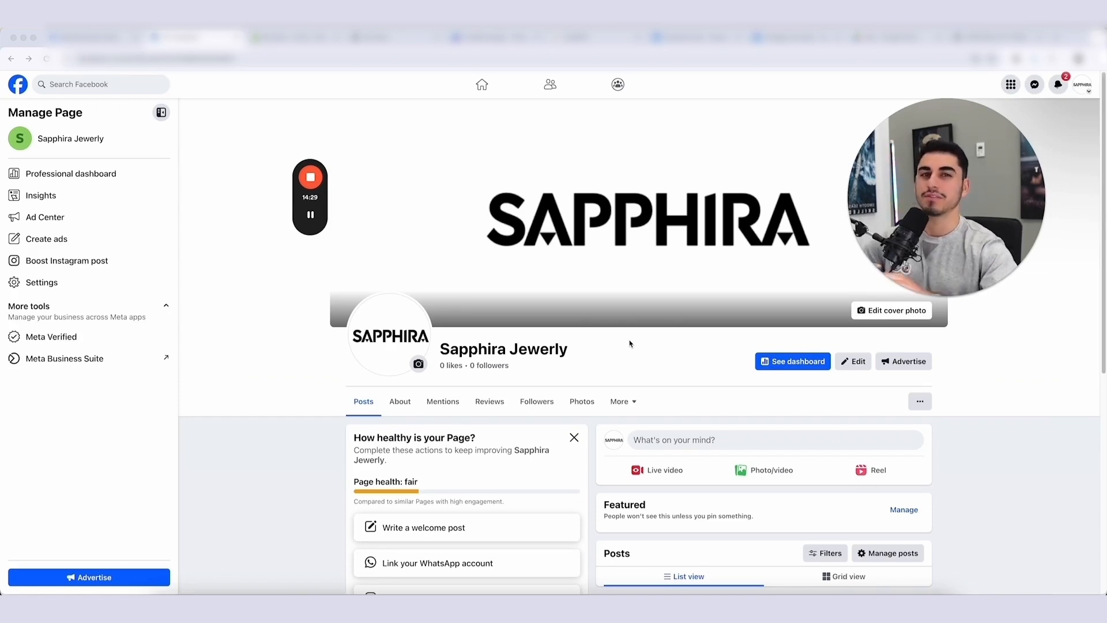
scroll(685, 383, "down", 2)
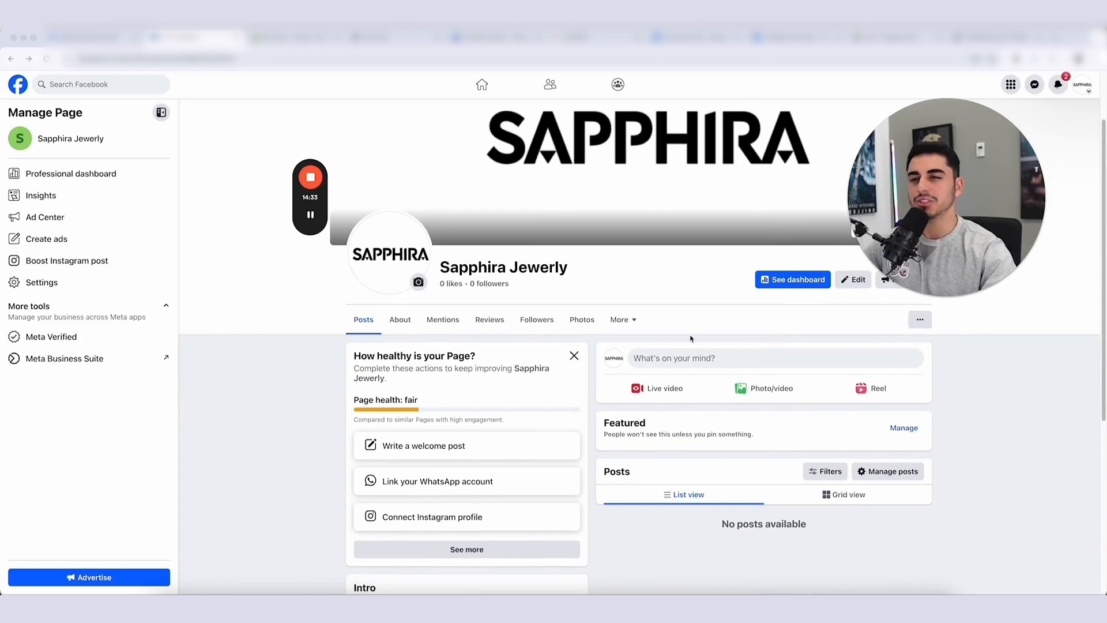
scroll(694, 384, "up", 2)
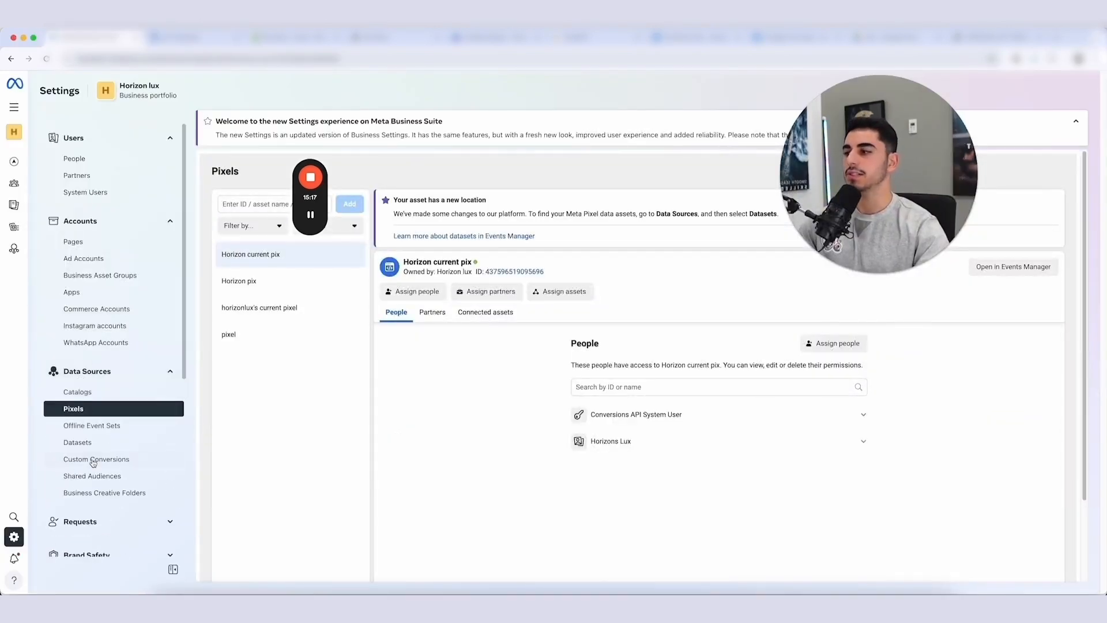
Step: In the Horizon lux business portfolio settings, create a new dataset named "mystore pixel"
left_click(99, 446)
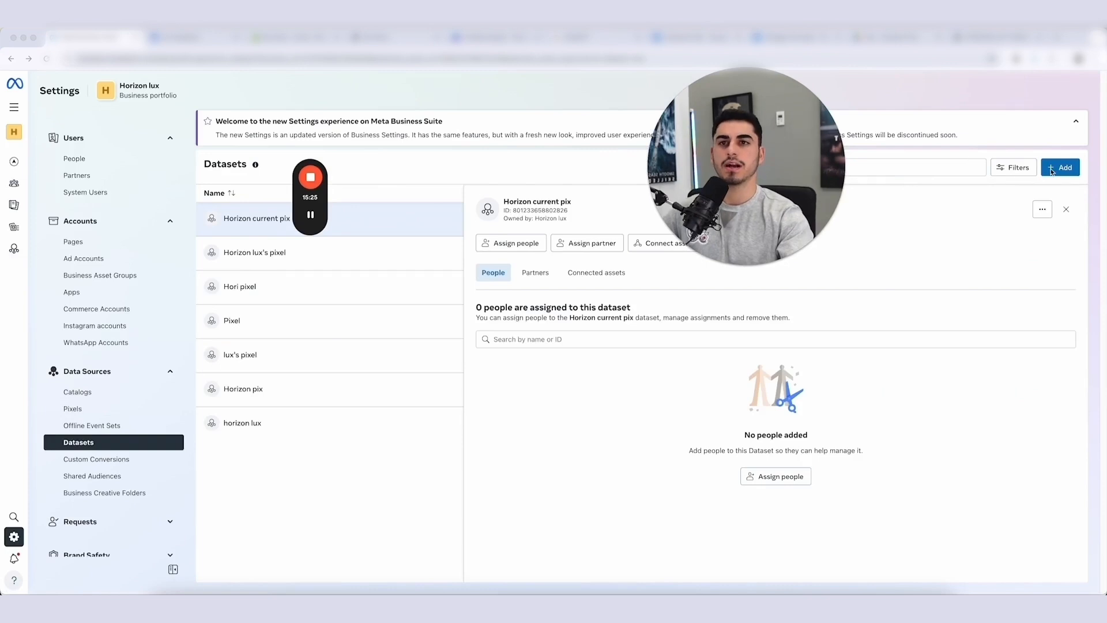
left_click(965, 165)
left_click(1062, 173)
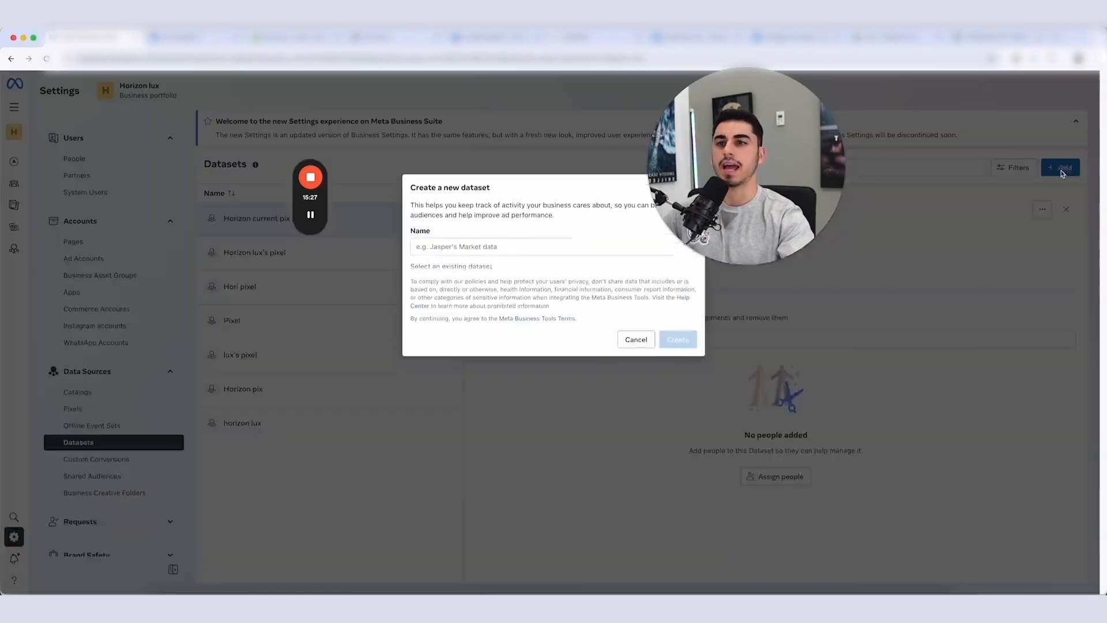
left_click(631, 250)
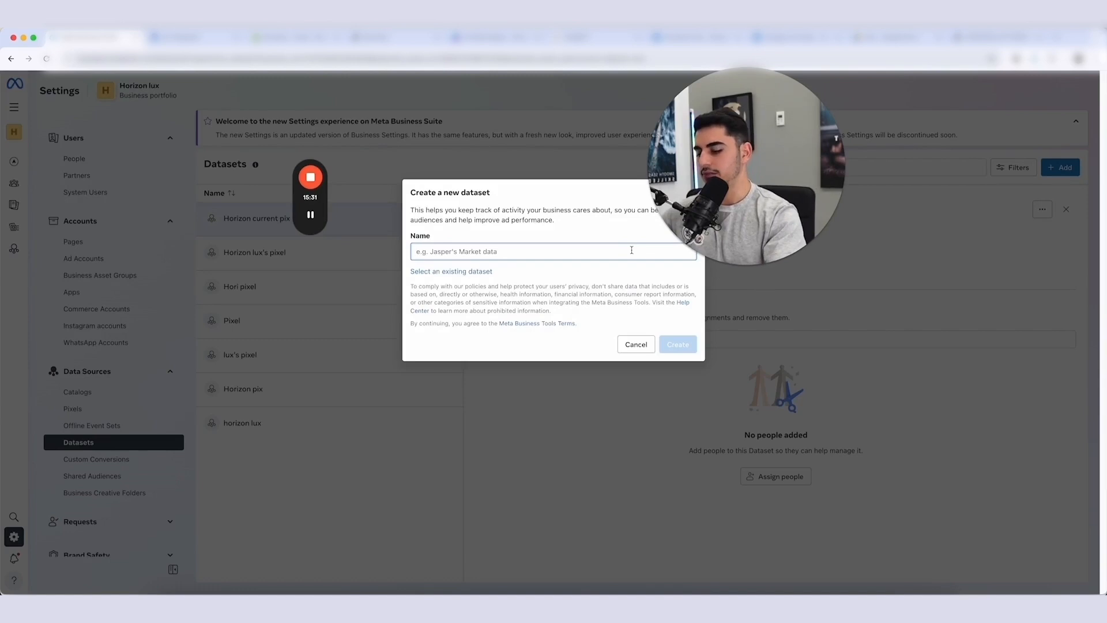
type("mystore pixel")
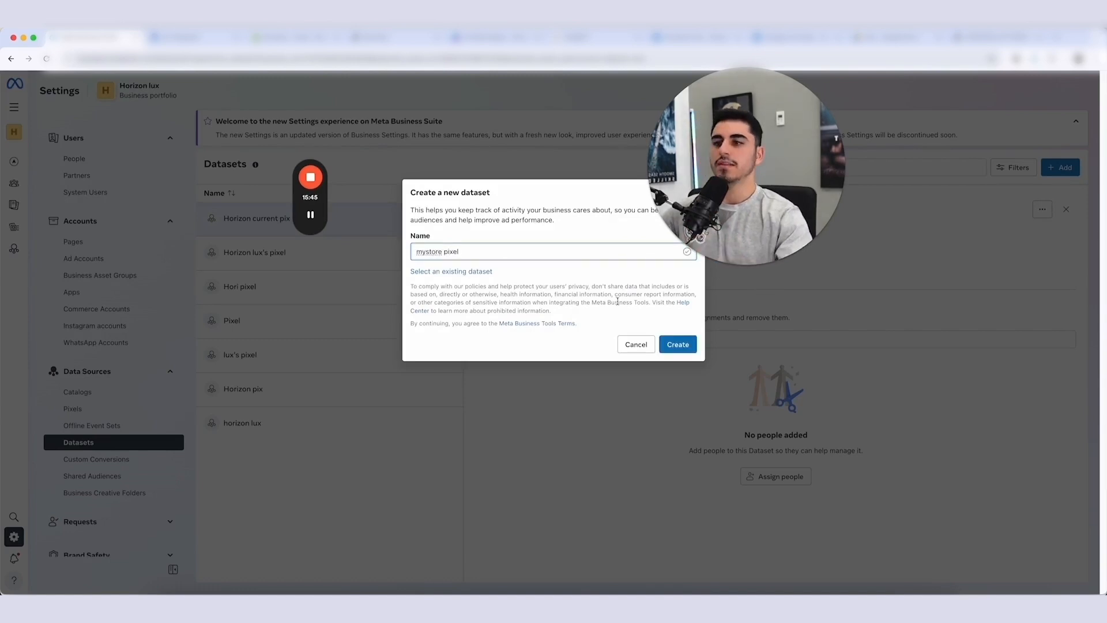
left_click(681, 344)
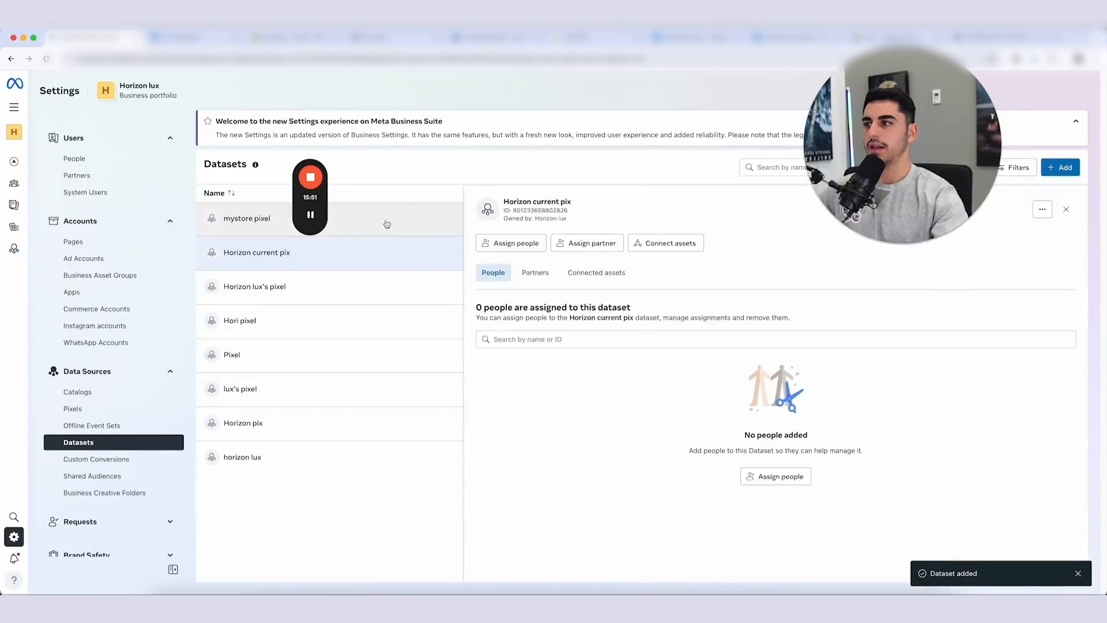
Step: Assign Horizons Lux to the mystore pixel dataset with both the use and manage events dataset permissions
left_click(388, 224)
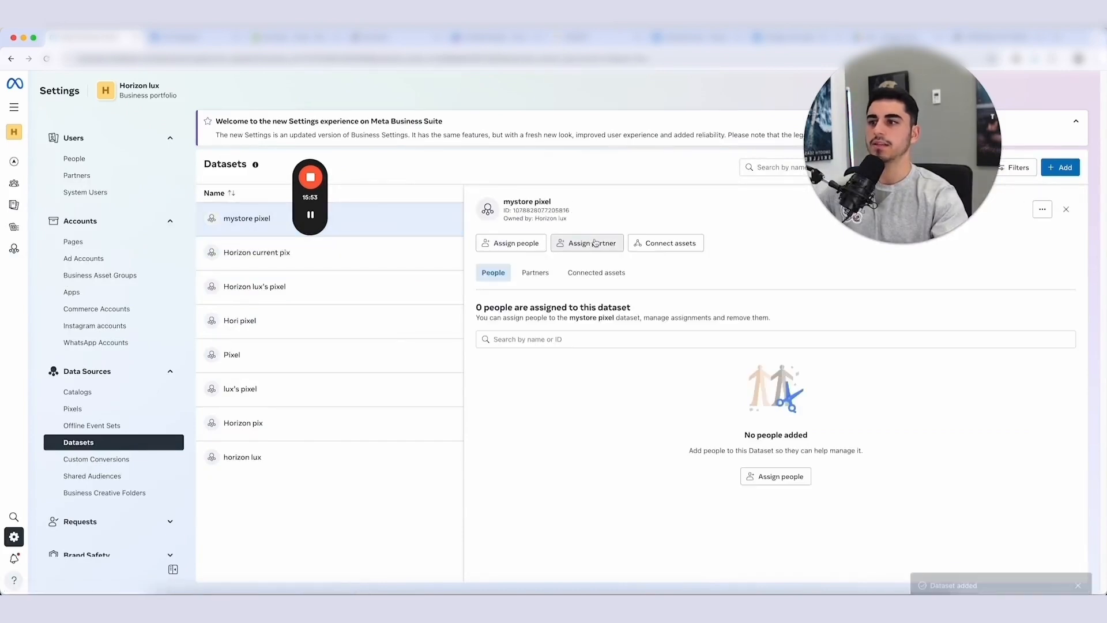
left_click(516, 243)
left_click(420, 254)
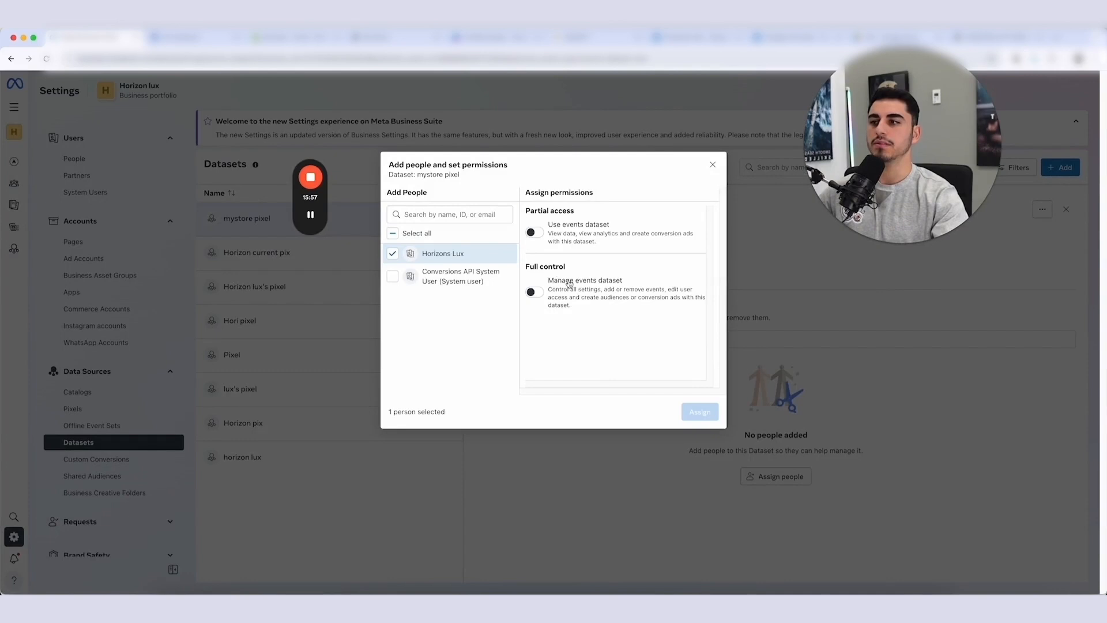
left_click(531, 233)
left_click(533, 292)
left_click(700, 413)
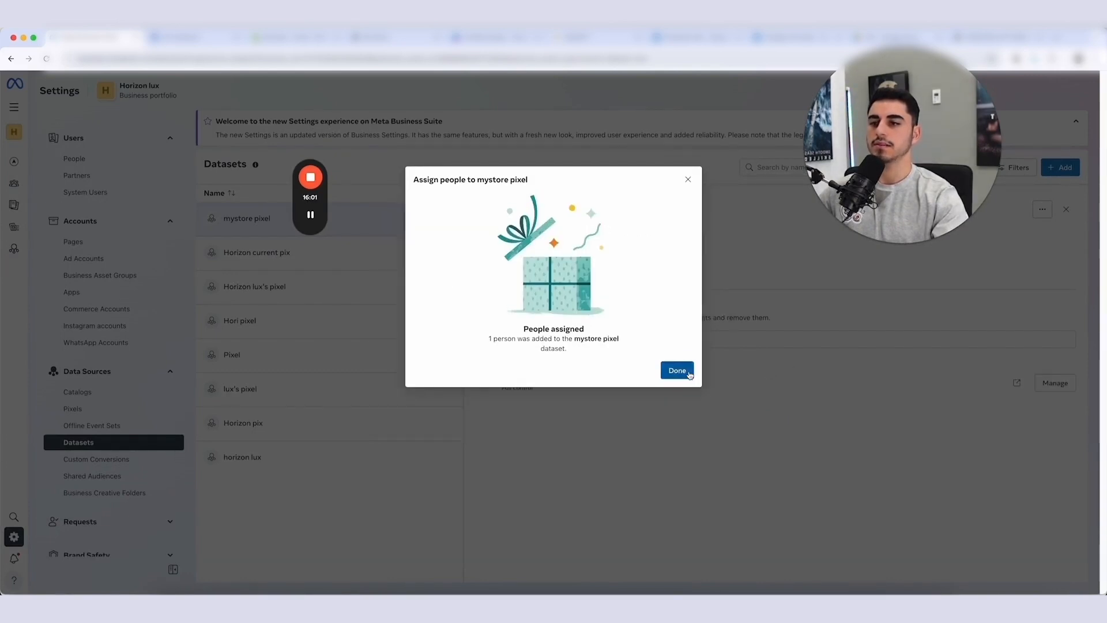
left_click(674, 368)
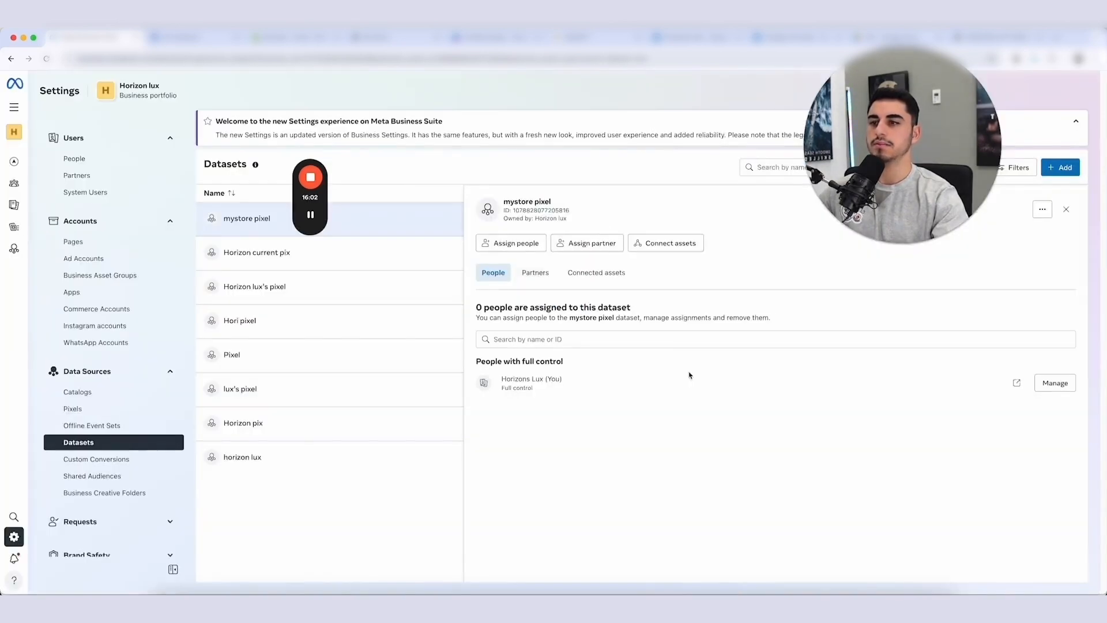
Step: Connect the mystore ad account to the mystore pixel dataset as a business asset
left_click(608, 278)
left_click(751, 463)
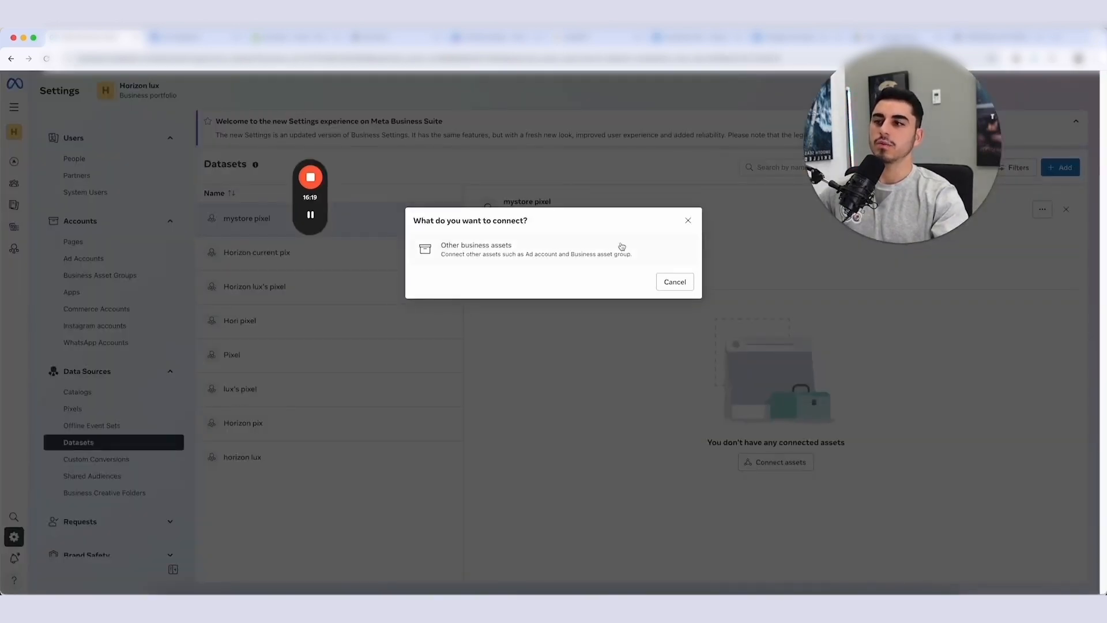
left_click(487, 254)
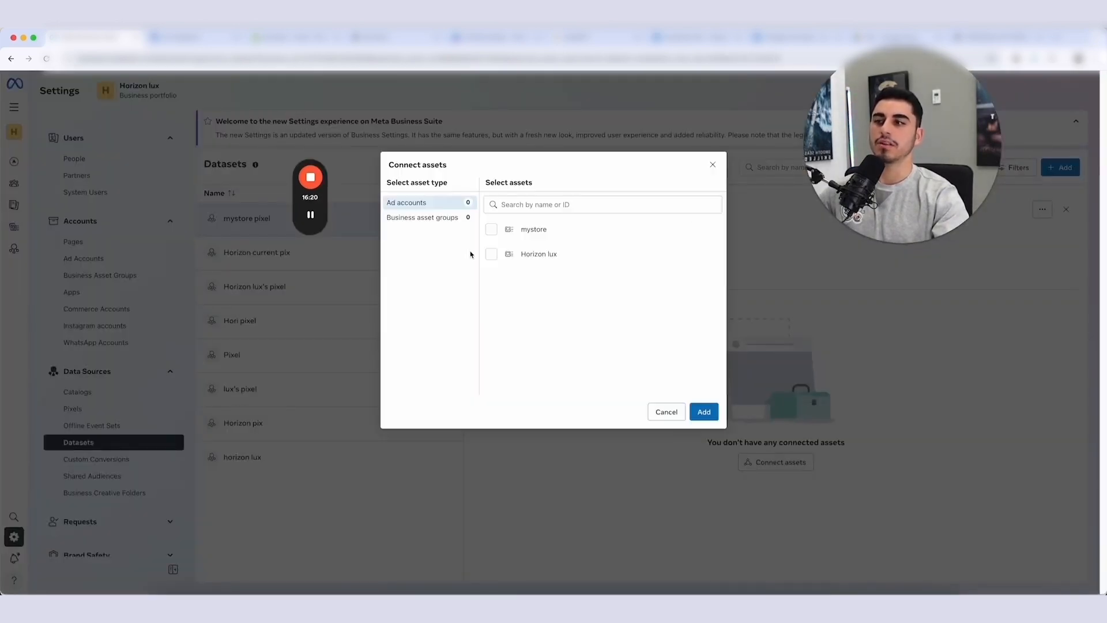
left_click(525, 237)
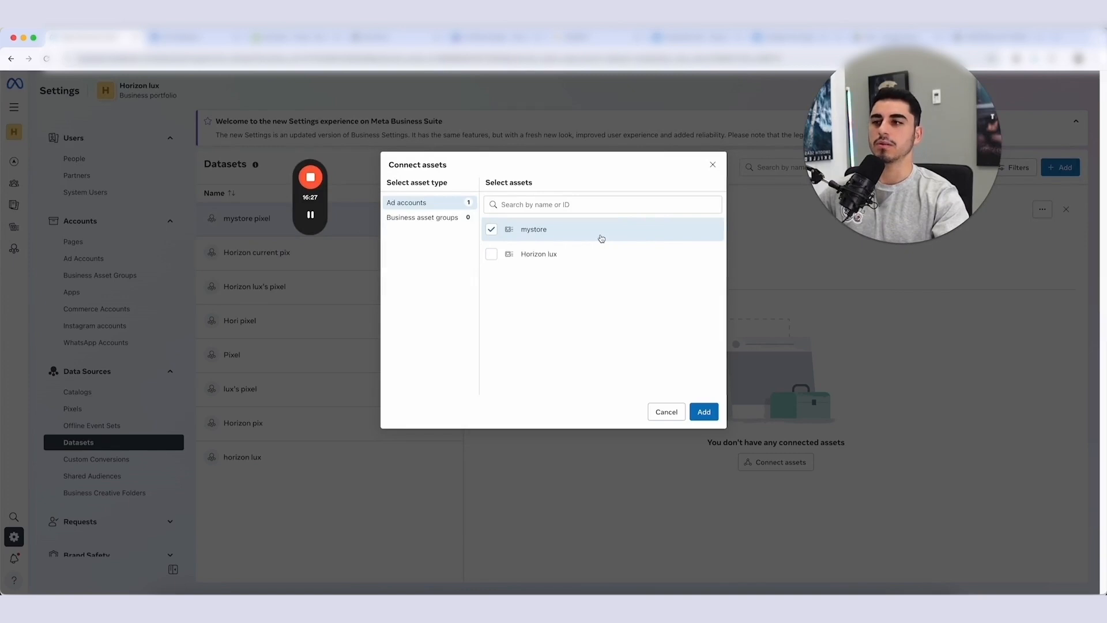
left_click(704, 411)
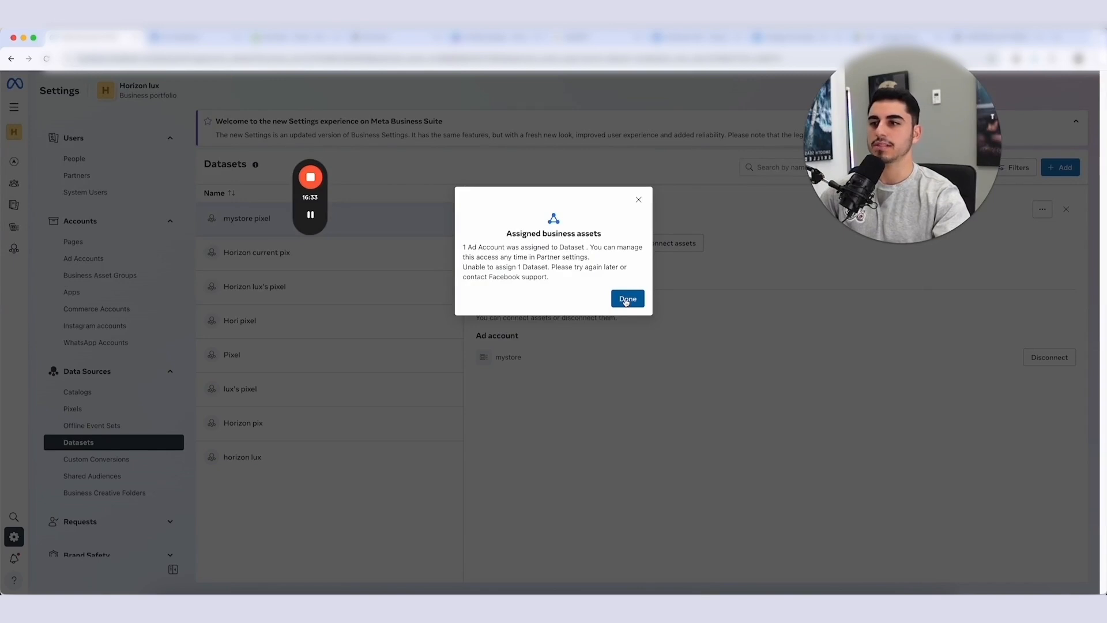
left_click(627, 300)
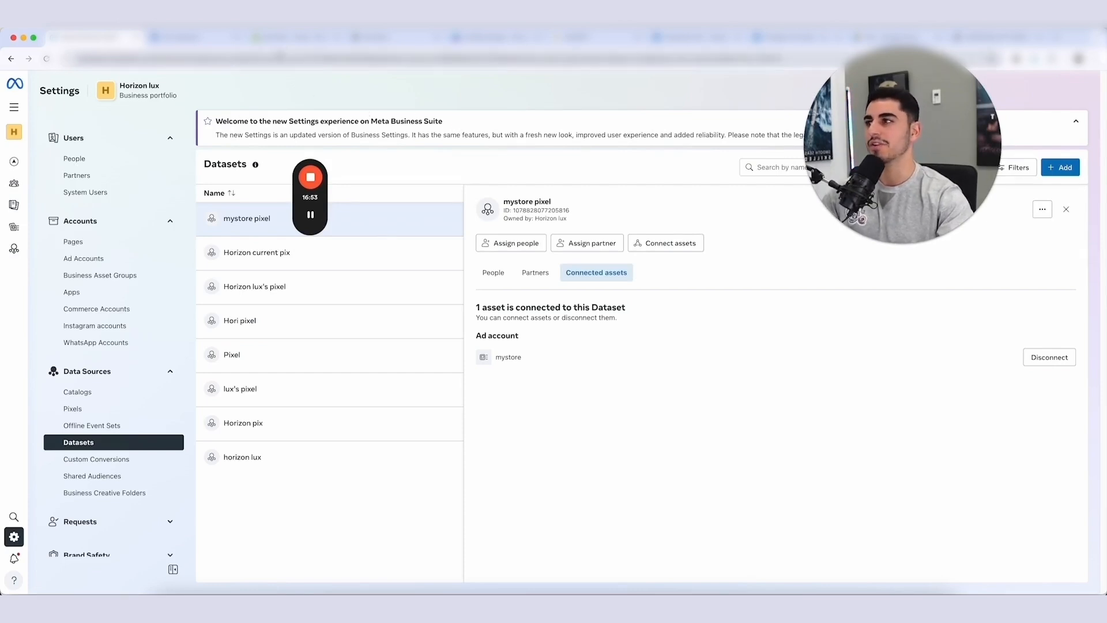
Step: Switch to the Shopify admin and open the Shopify App Store from the app and sales channel settings
left_click(296, 37)
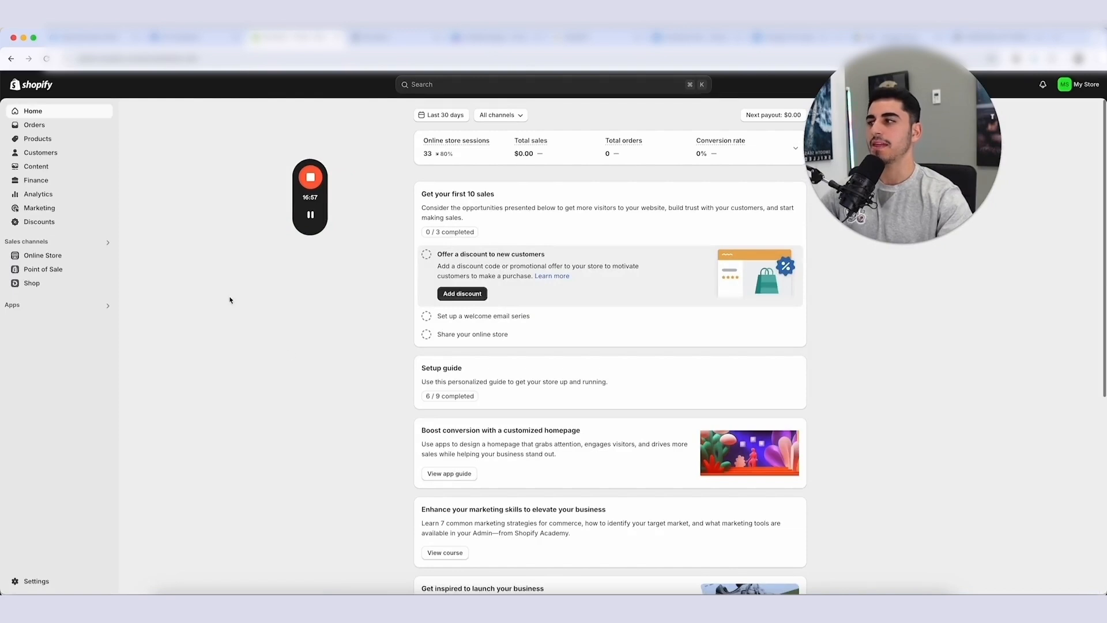
left_click(69, 247)
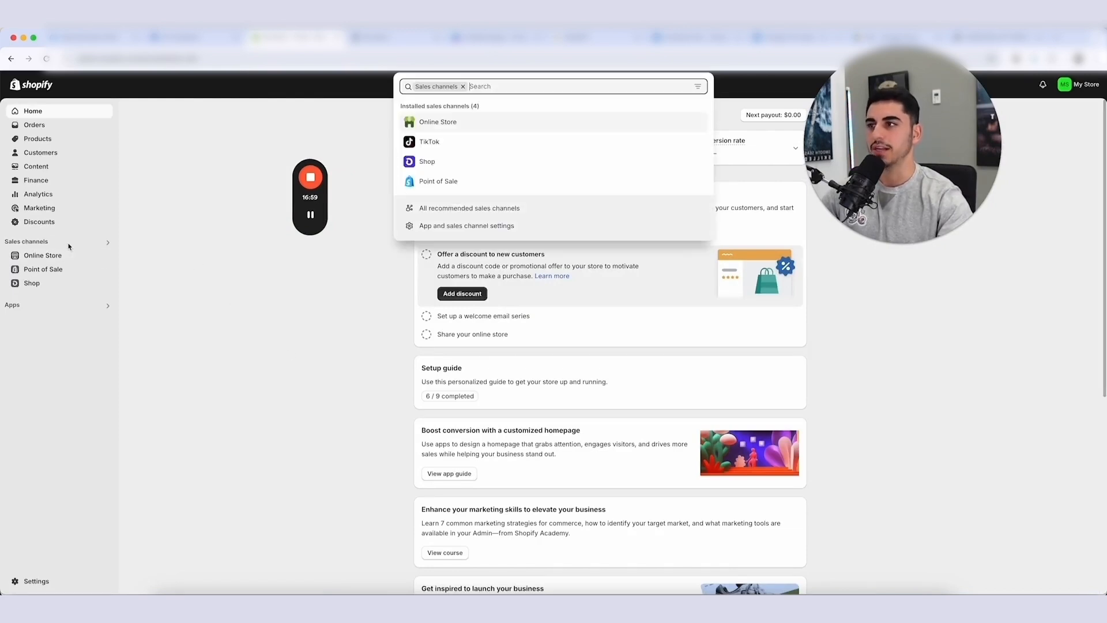
left_click(462, 228)
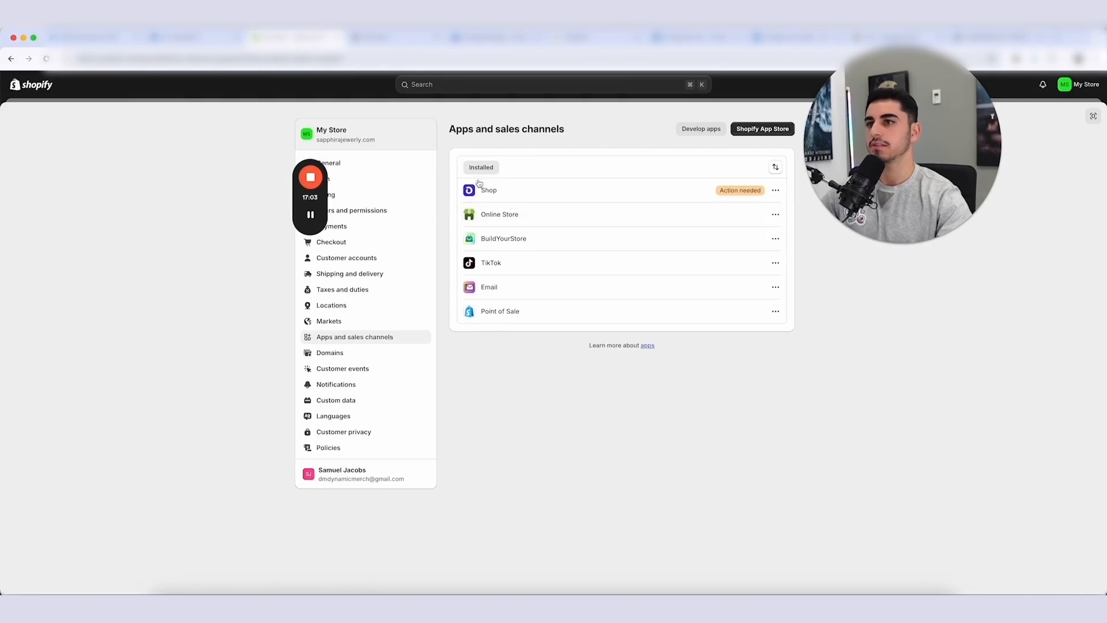
left_click(765, 134)
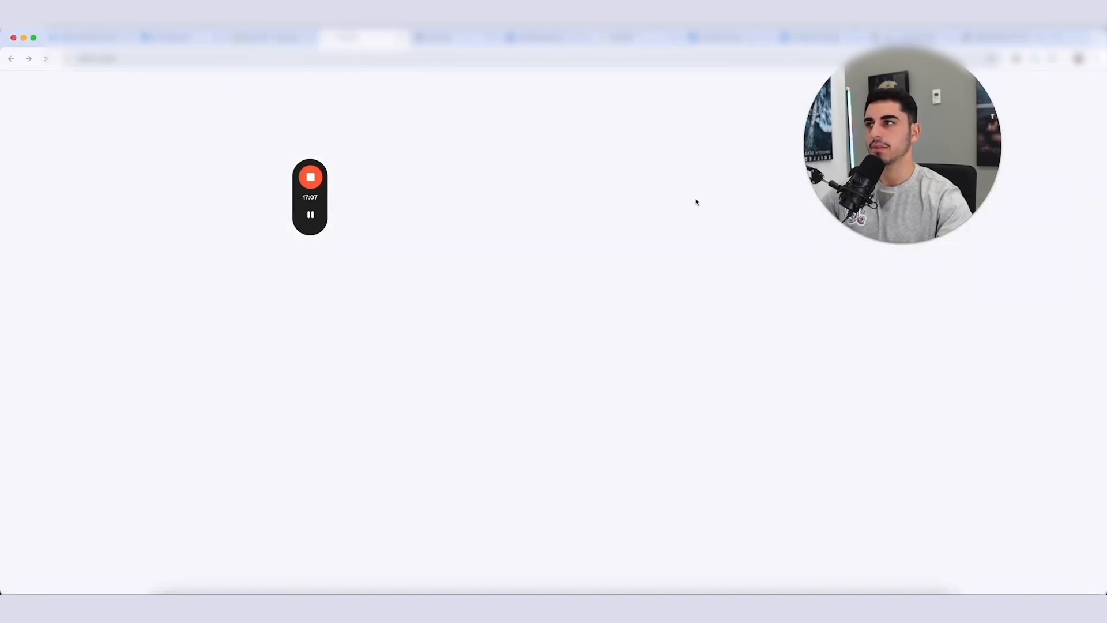
Step: Search the app store for "facebook and instagram" and install Meta's Facebook & Instagram app on the store
left_click(583, 89)
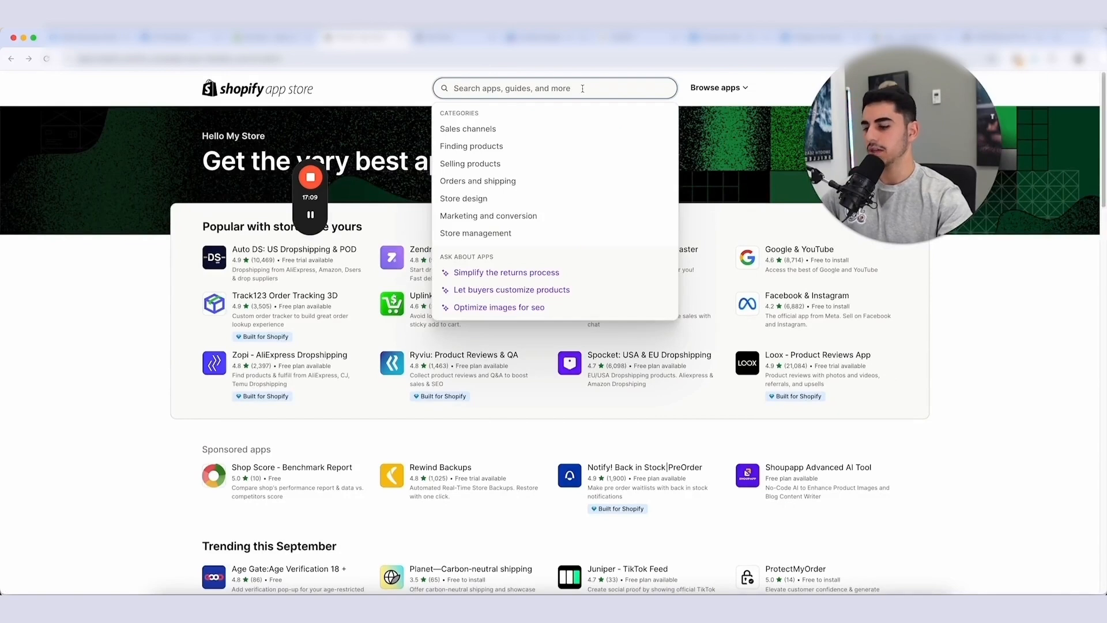
type("faceb")
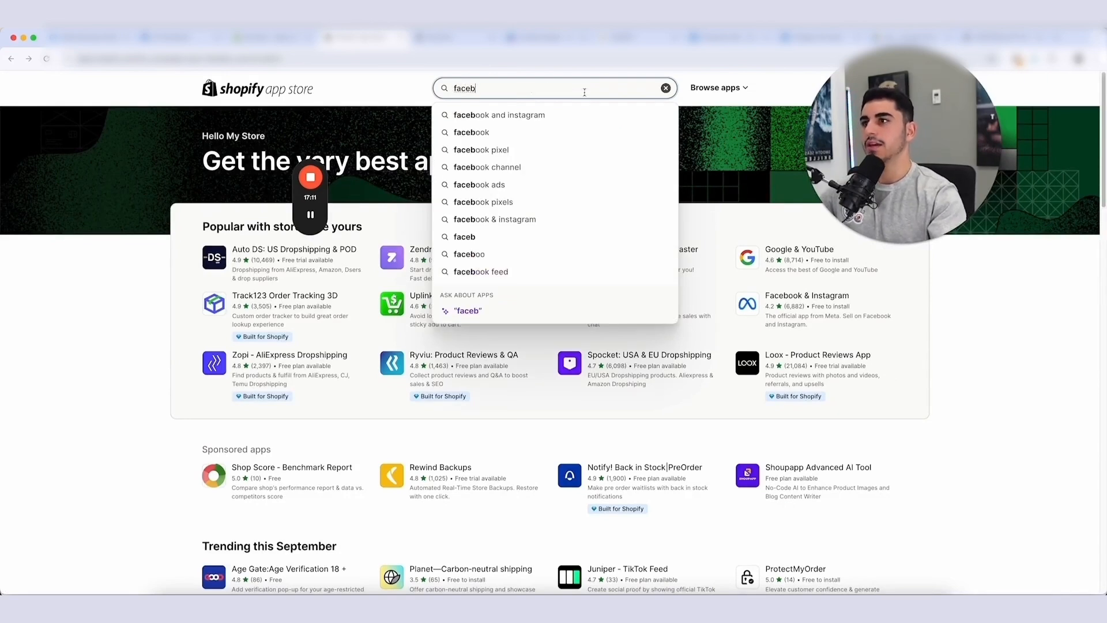
left_click(500, 115)
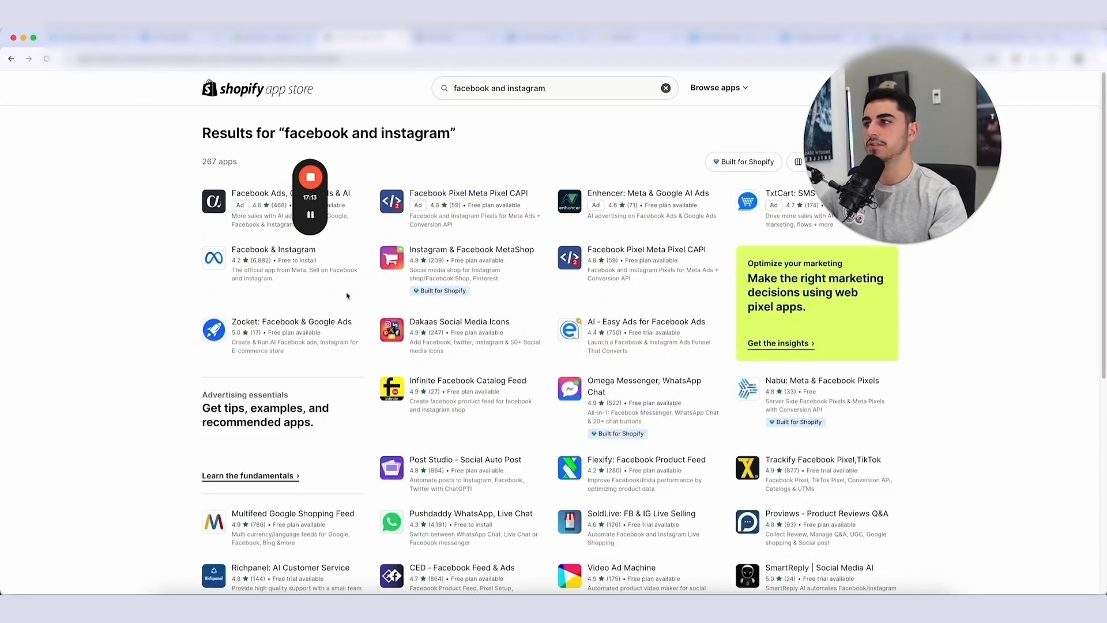
left_click(309, 260)
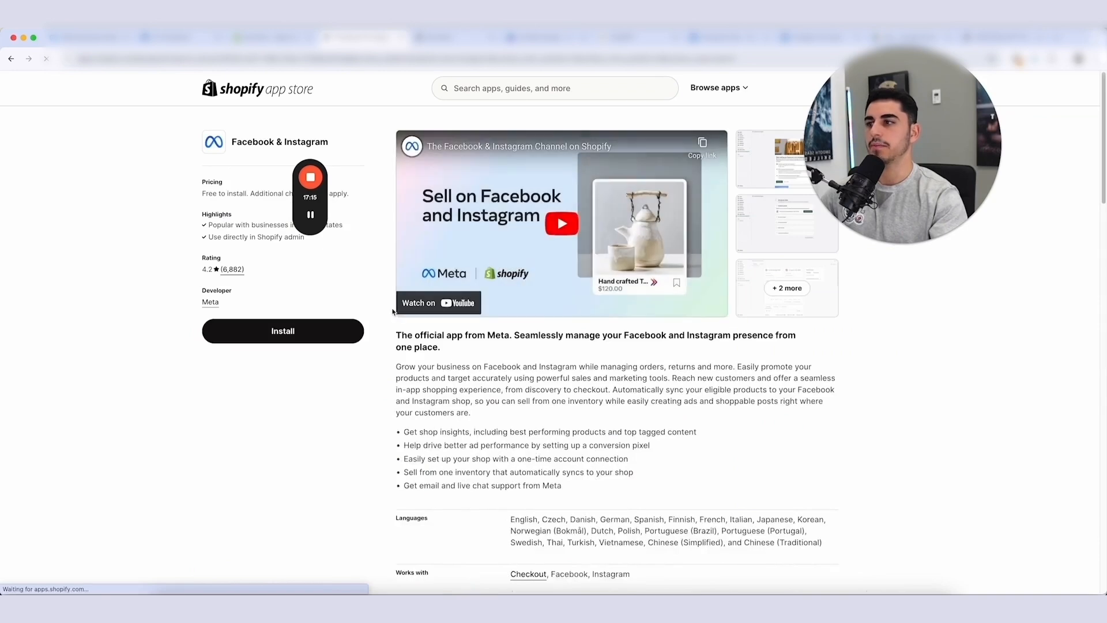
left_click(339, 327)
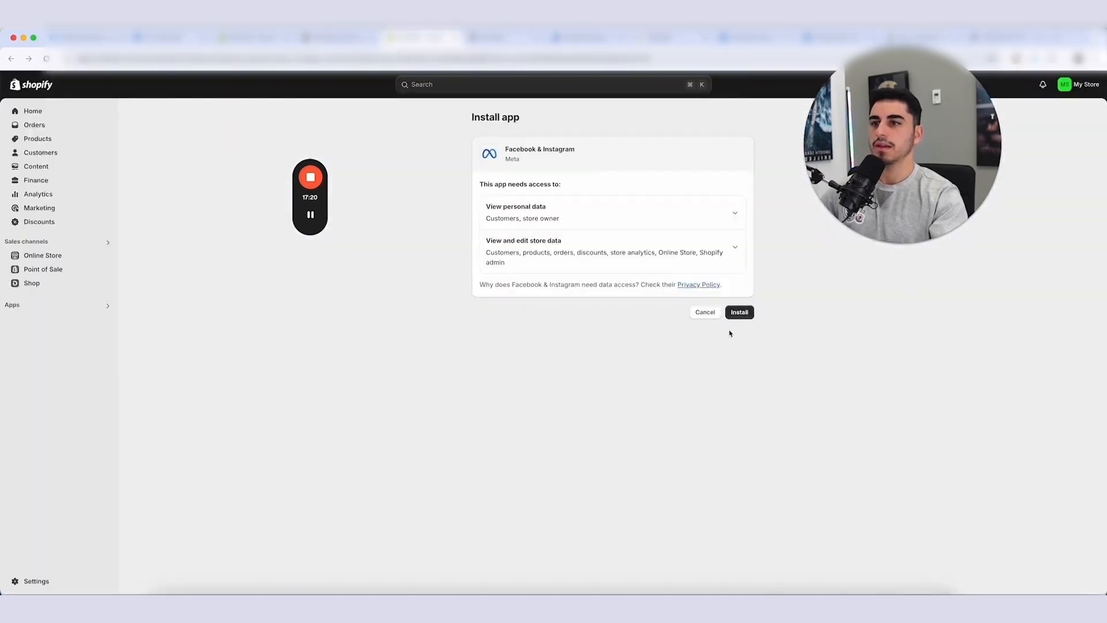
left_click(749, 316)
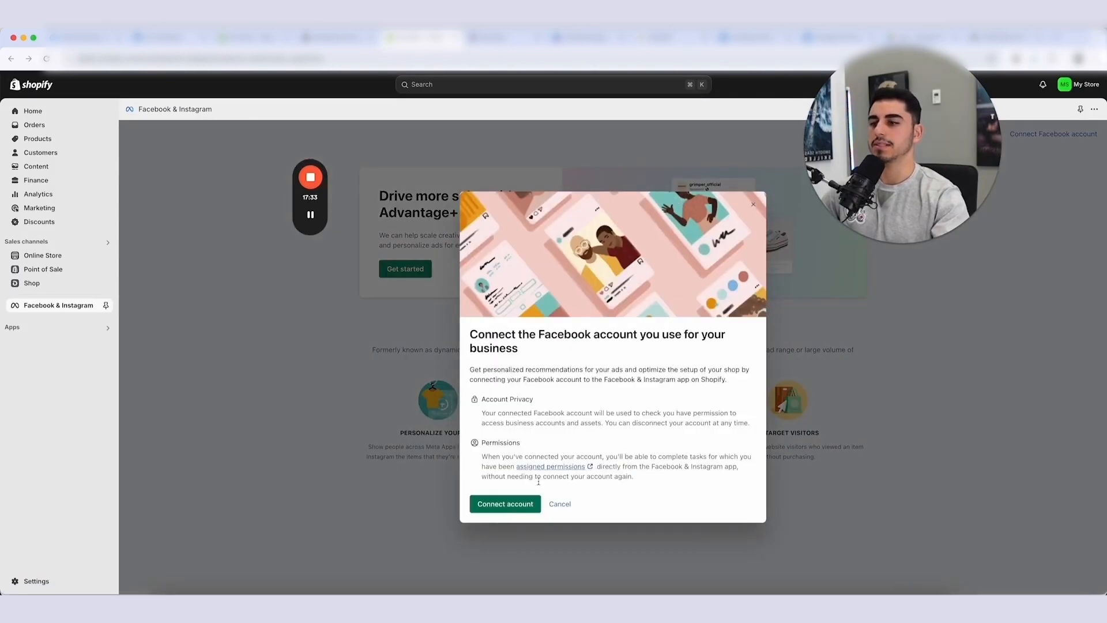
Step: Connect the Horizons Lux Facebook account to the Facebook & Instagram app and start the Ads only setup
left_click(510, 506)
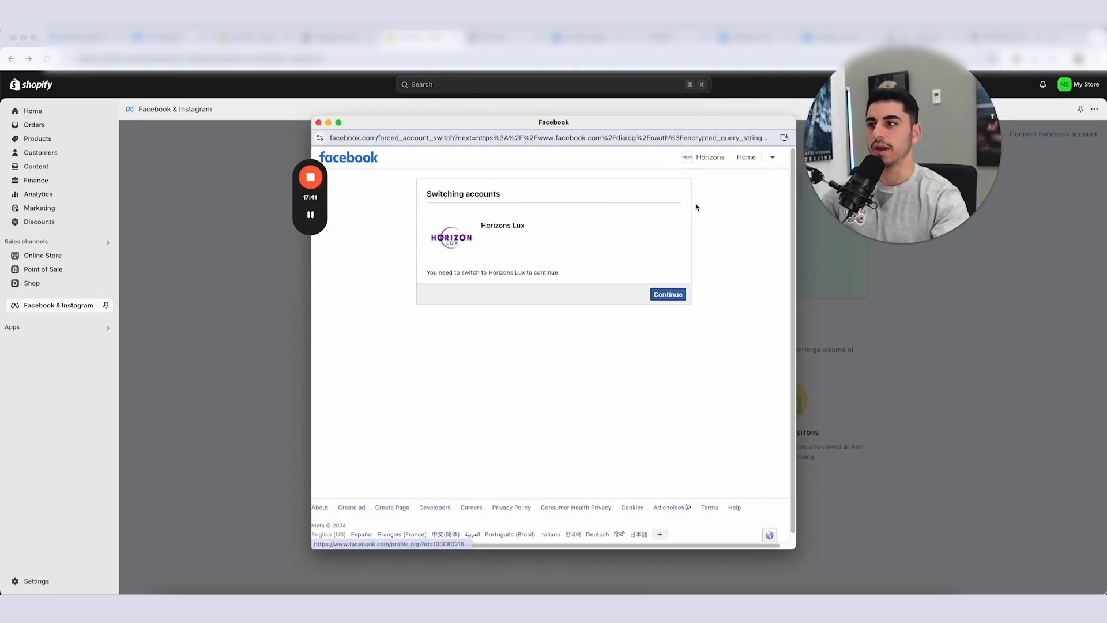
left_click(668, 295)
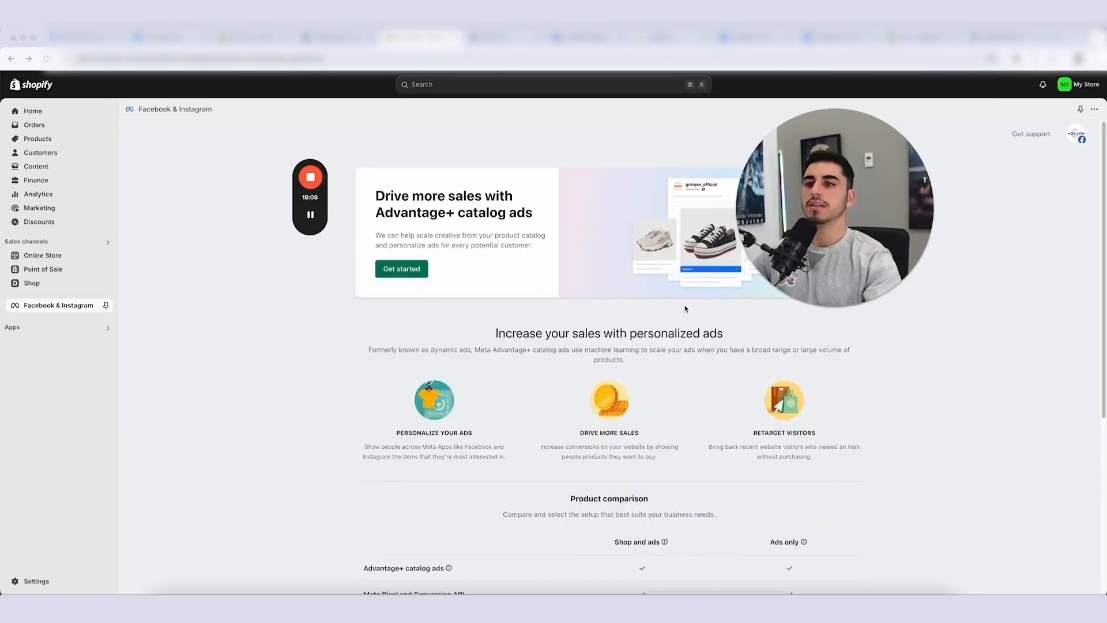
scroll(662, 325, "down", 2)
scroll(662, 324, "down", 4)
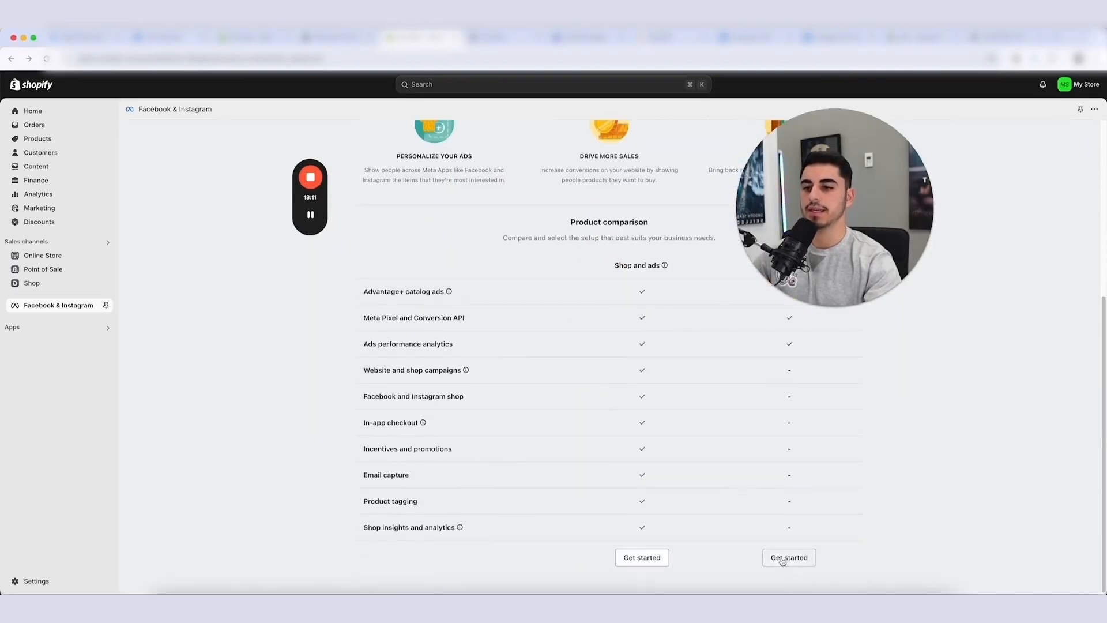
left_click(786, 560)
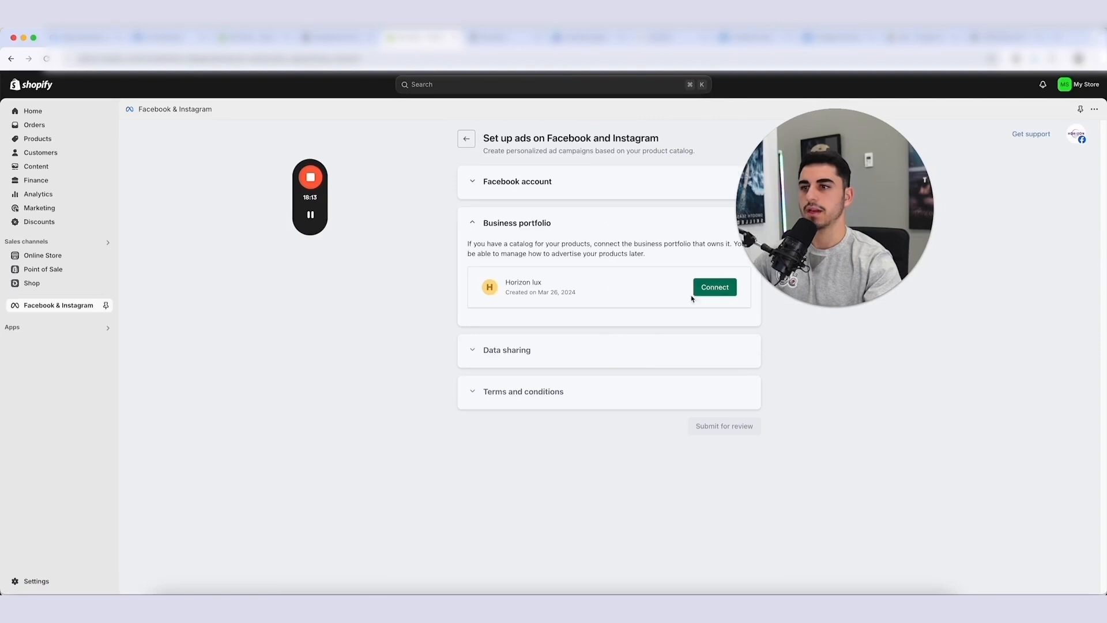
Step: Connect the Horizon lux business portfolio and save the Maximum data sharing preference
left_click(637, 188)
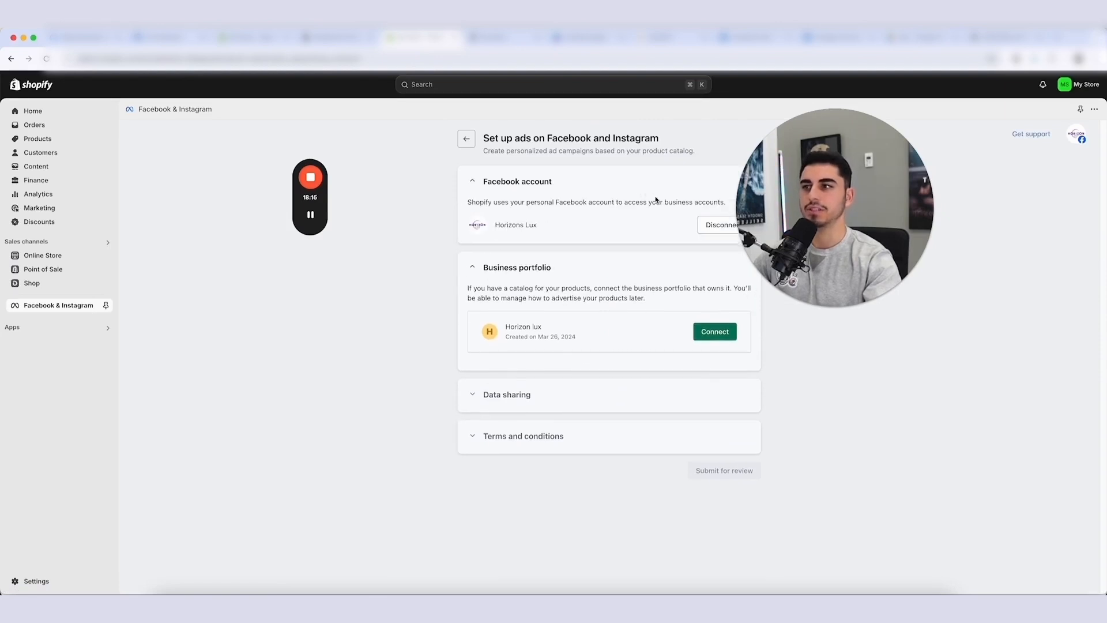
left_click(715, 333)
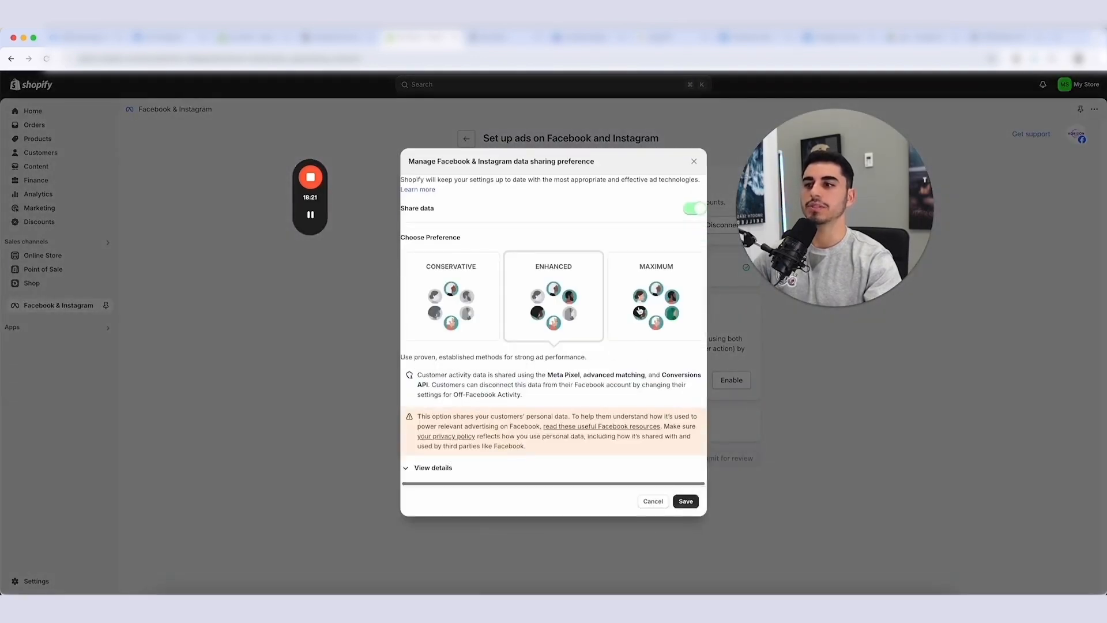
left_click(639, 310)
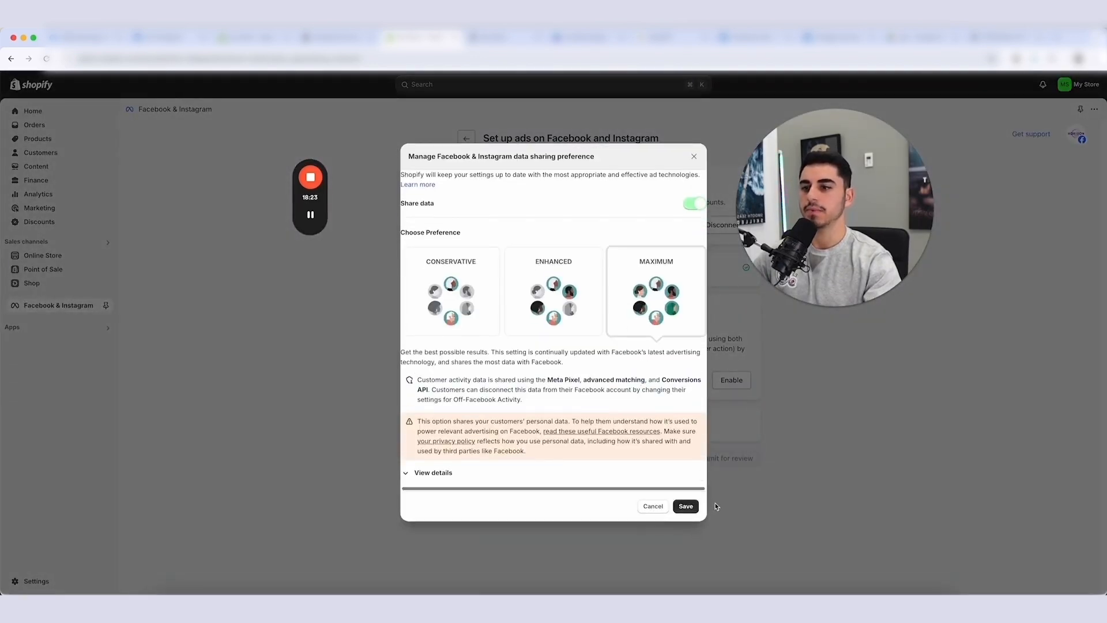
left_click(686, 506)
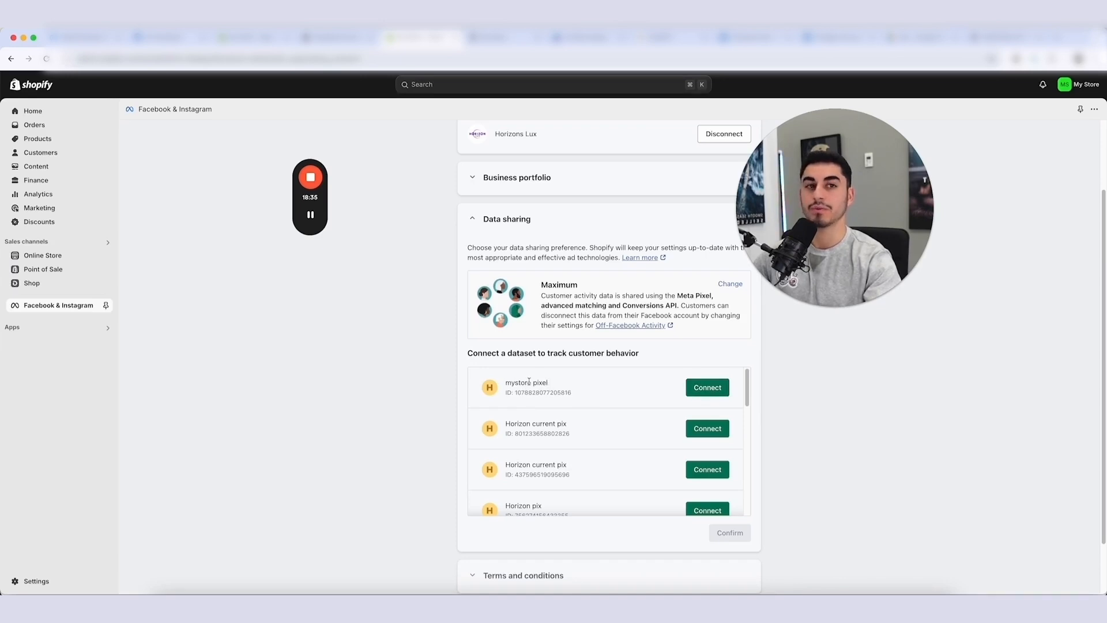
Step: Connect the mystore pixel dataset, agree to Meta's Product Catalog Terms and submit the ads setup for review
left_click(708, 387)
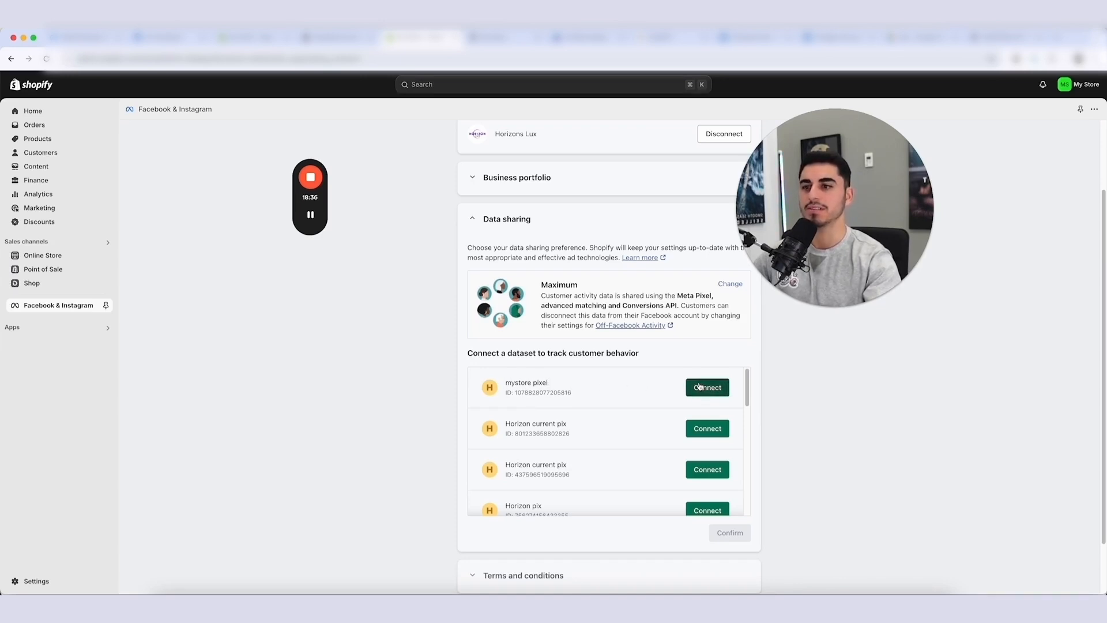
left_click(608, 313)
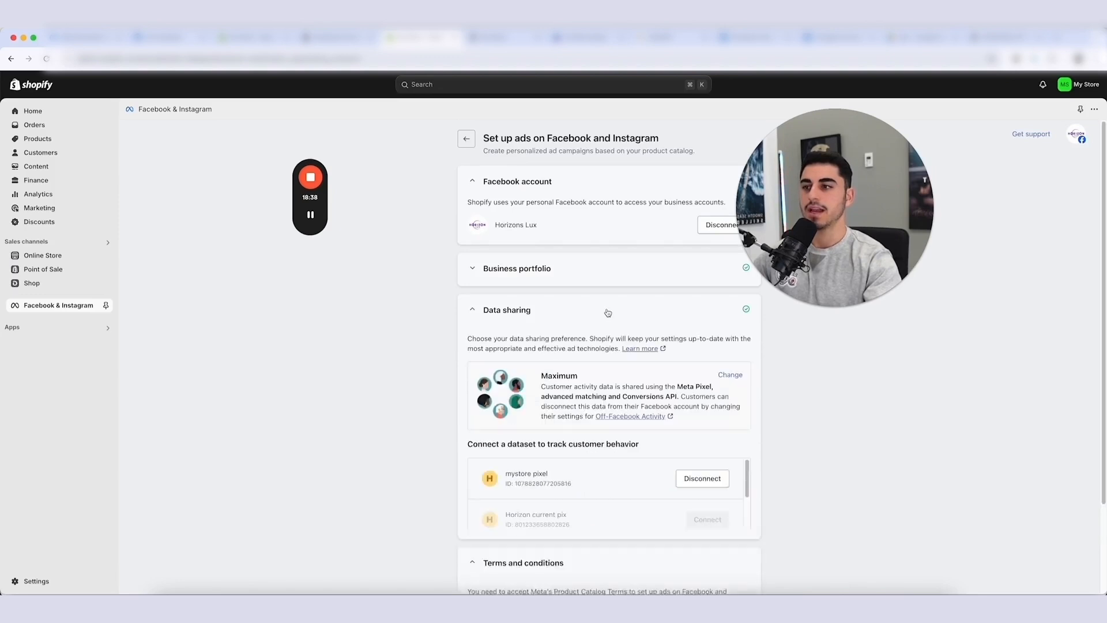
left_click(607, 313)
left_click(484, 410)
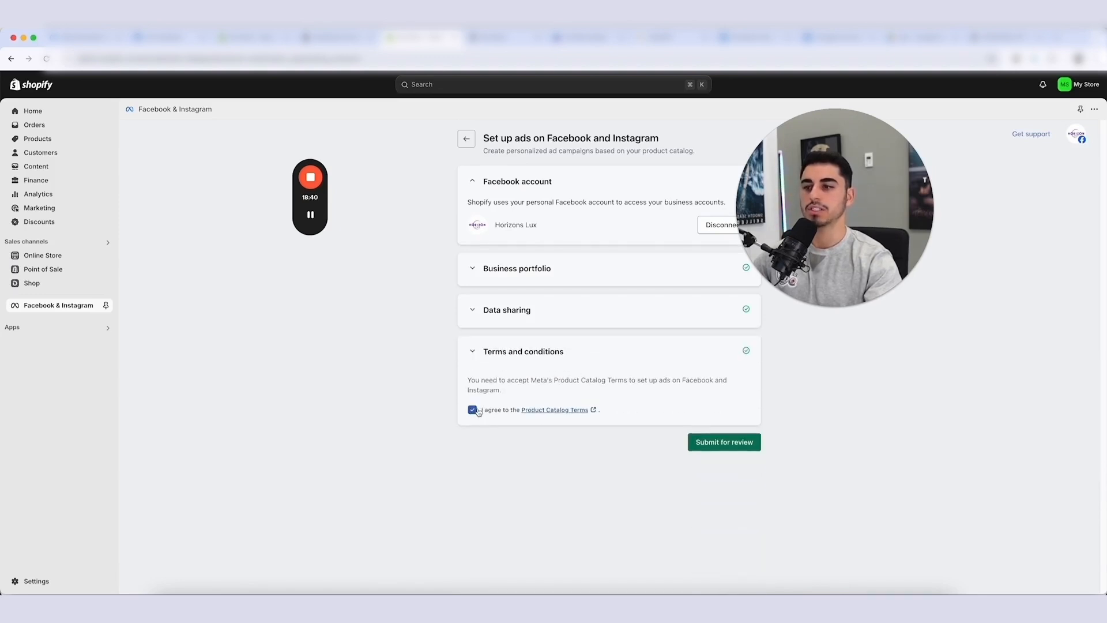
left_click(724, 388)
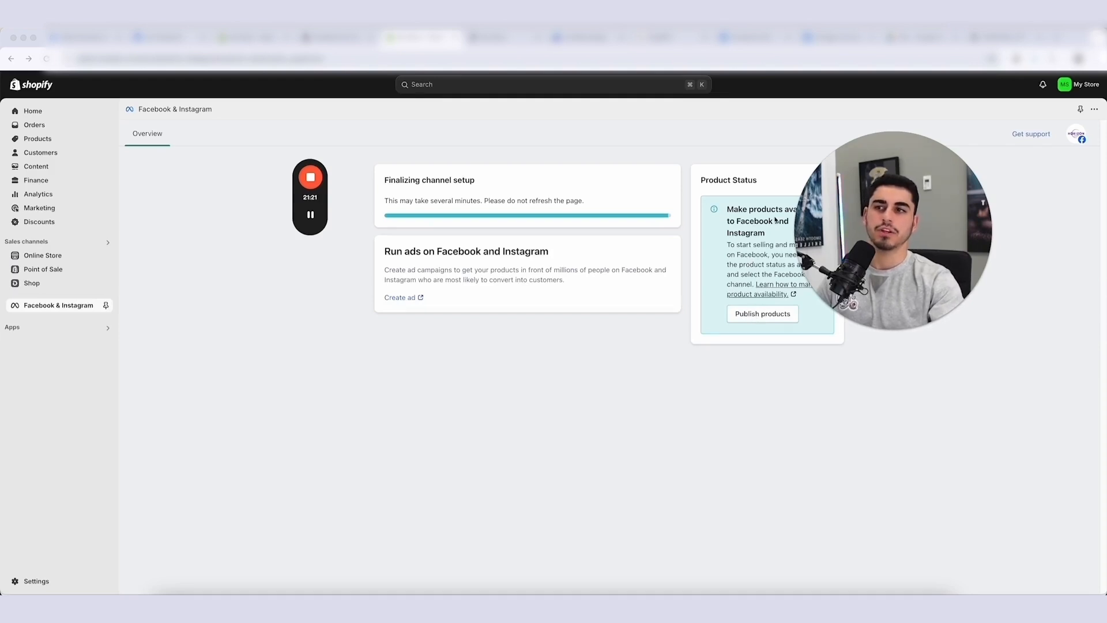
Step: Publish all active products to only the Facebook & Instagram sales channel and return to the app's overview
left_click(767, 318)
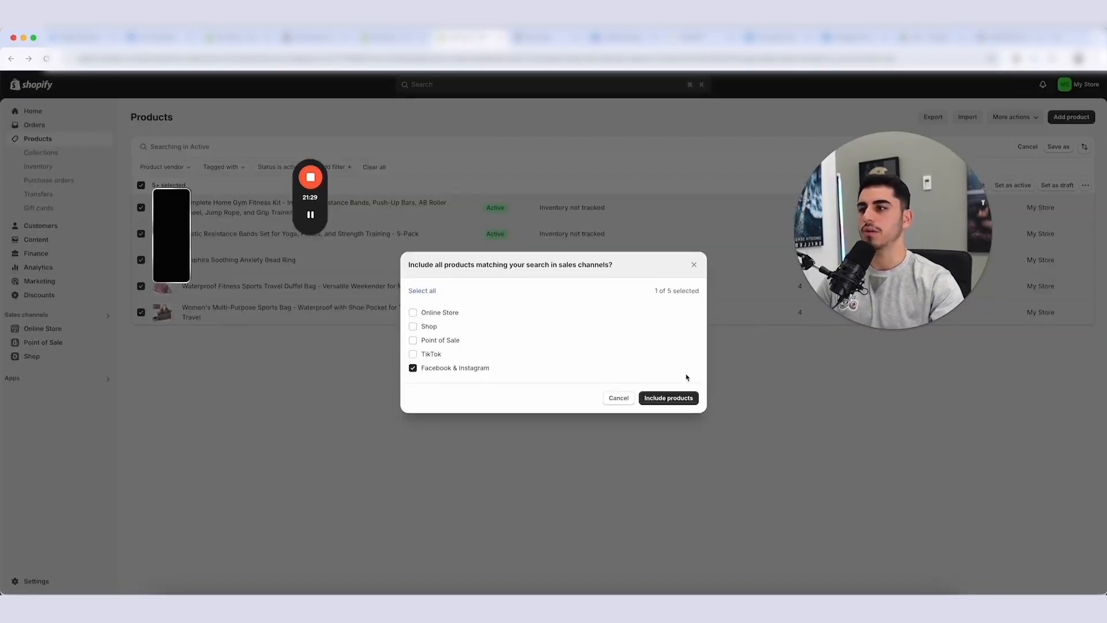
left_click(679, 402)
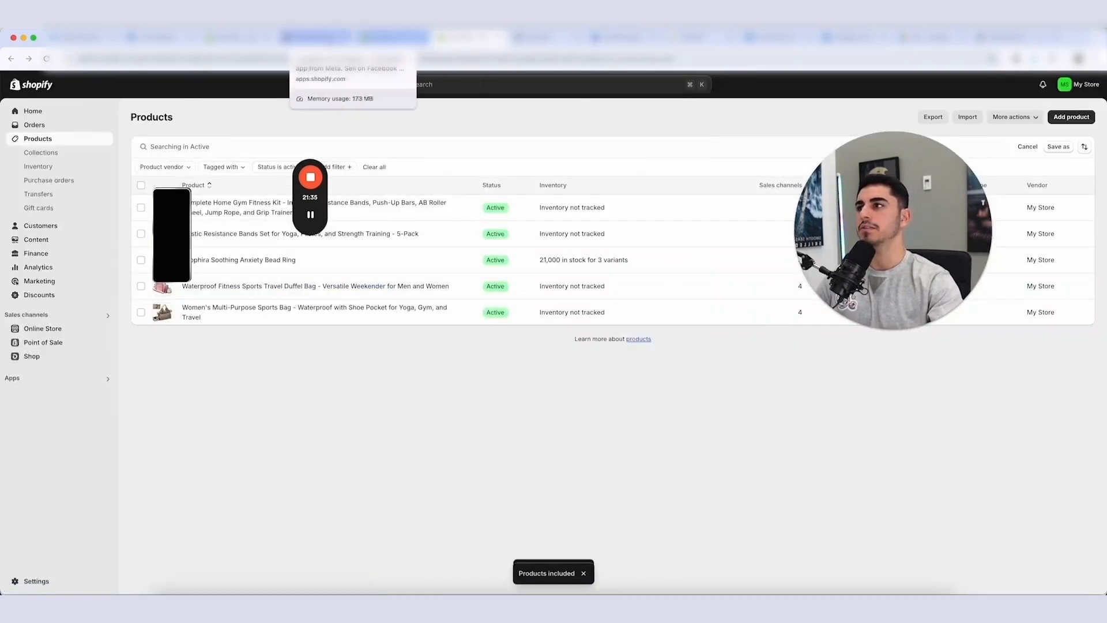
left_click(394, 37)
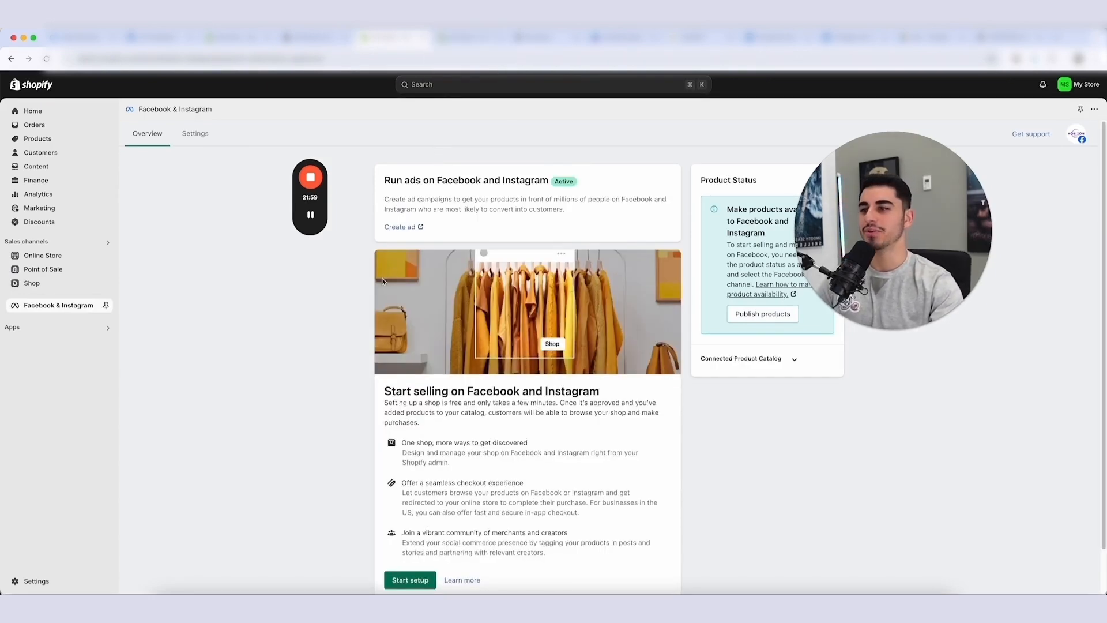
scroll(351, 314, "down", 2)
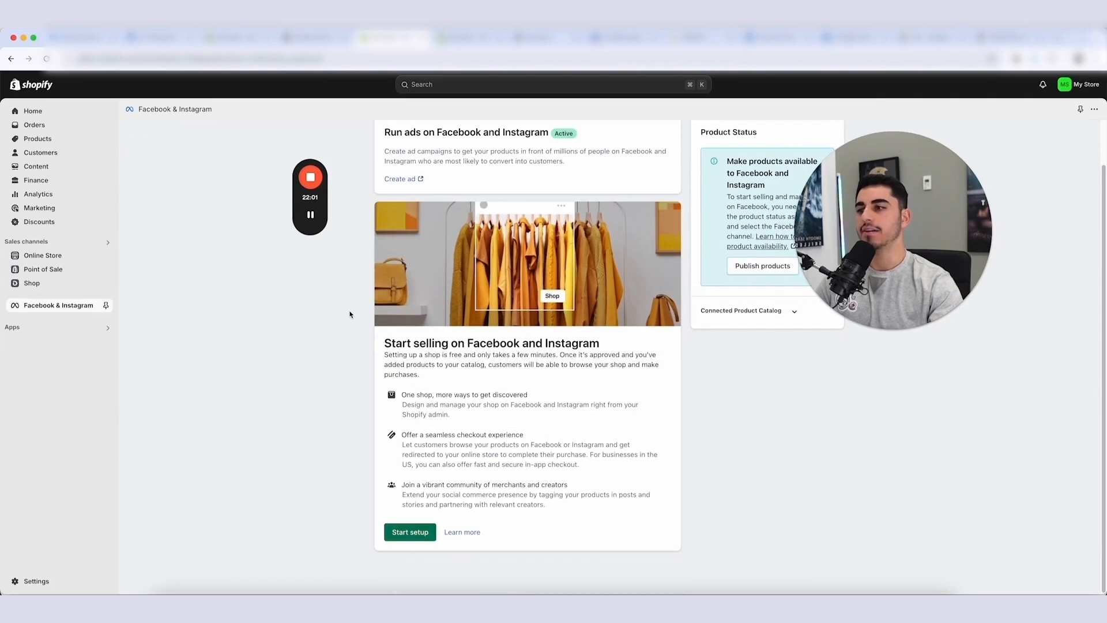
scroll(344, 309, "up", 2)
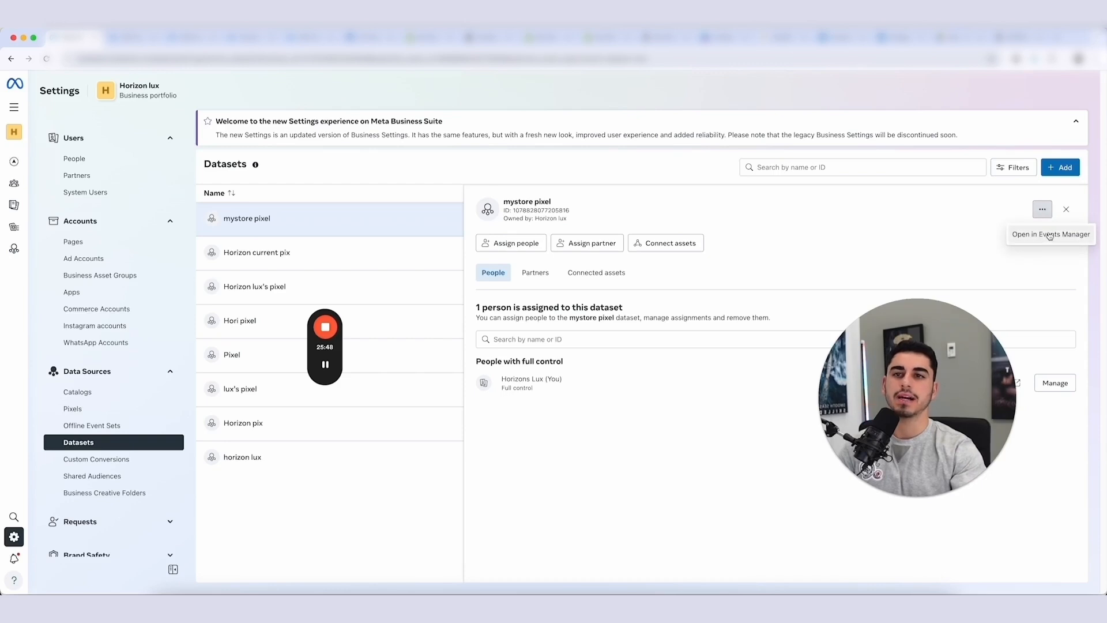
Step: Open the mystore pixel dataset in Events Manager and expand the website events check under its test events
left_click(1048, 235)
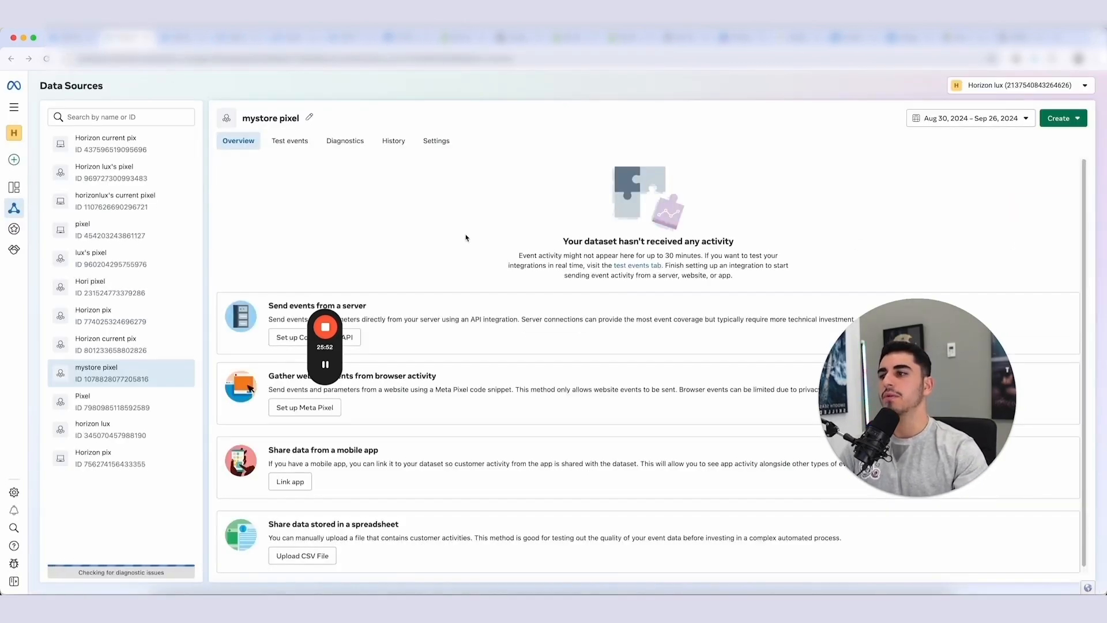
scroll(407, 261, "down", 1)
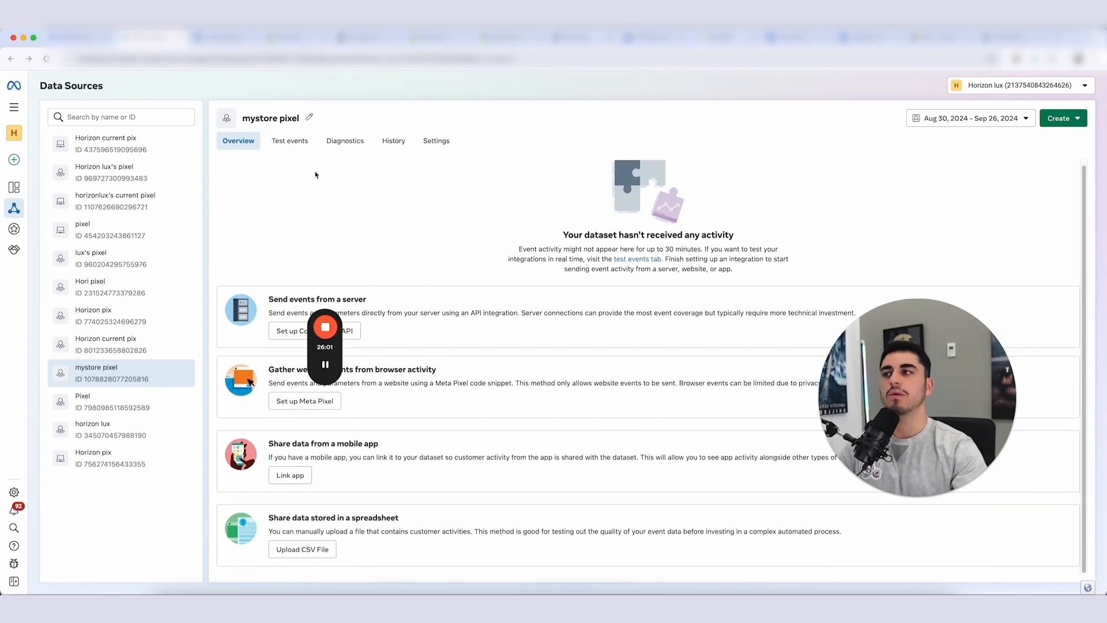
left_click(290, 141)
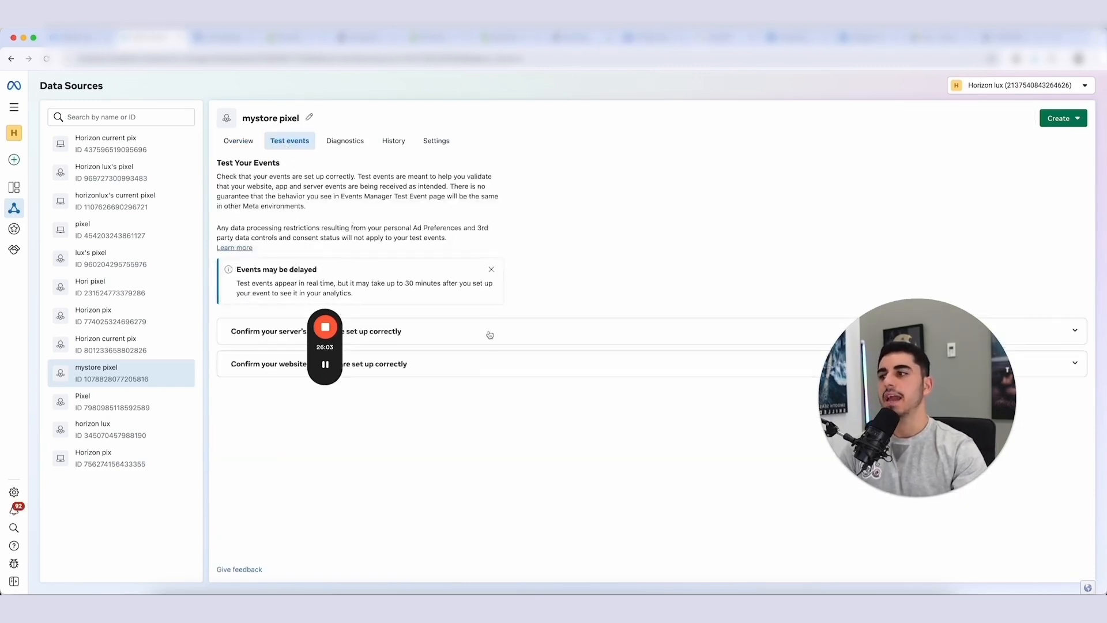
left_click(413, 371)
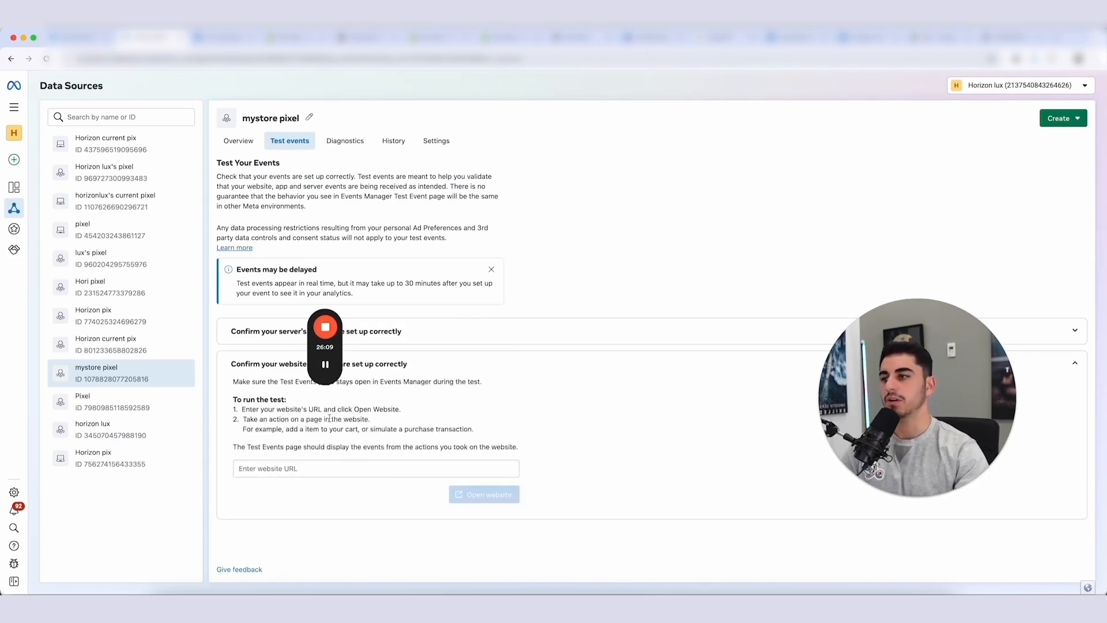
left_click_drag(332, 348, 503, 235)
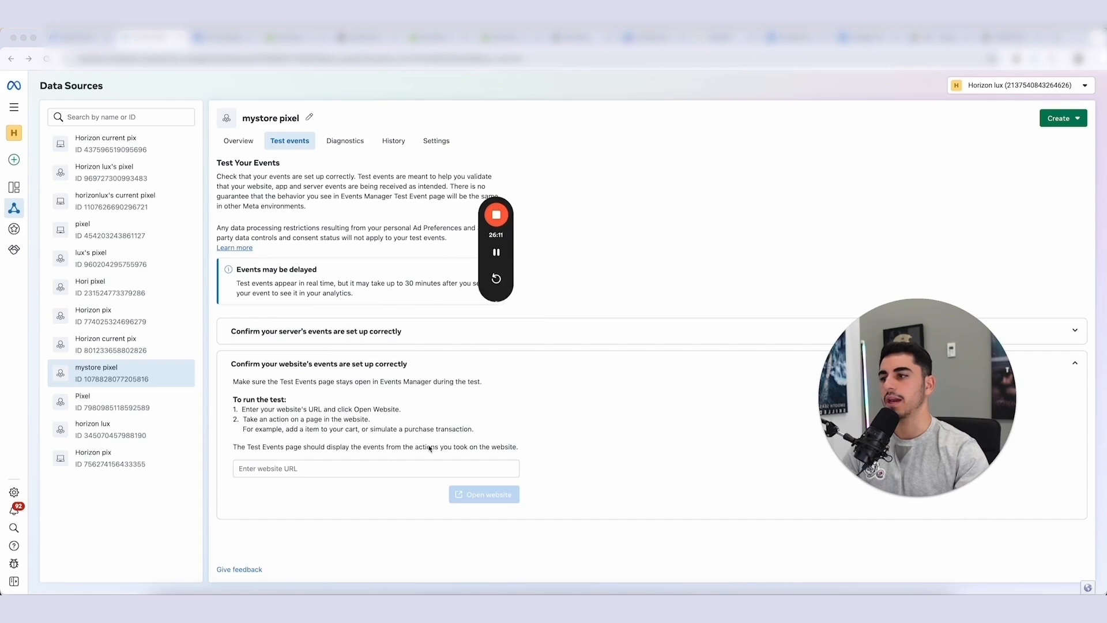
left_click(312, 466)
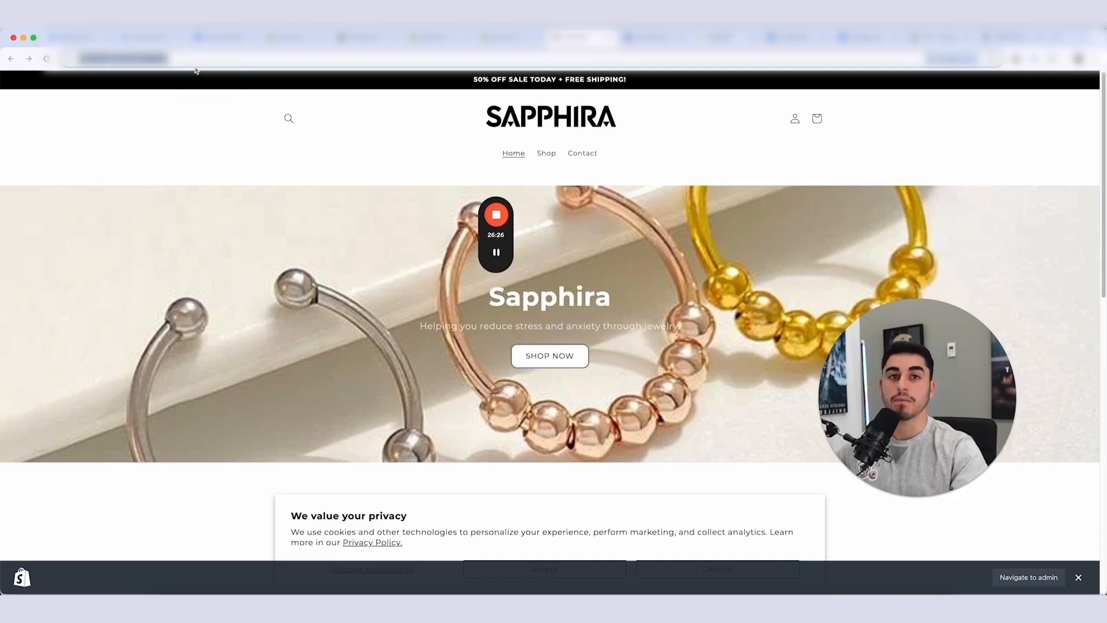
left_click(138, 39)
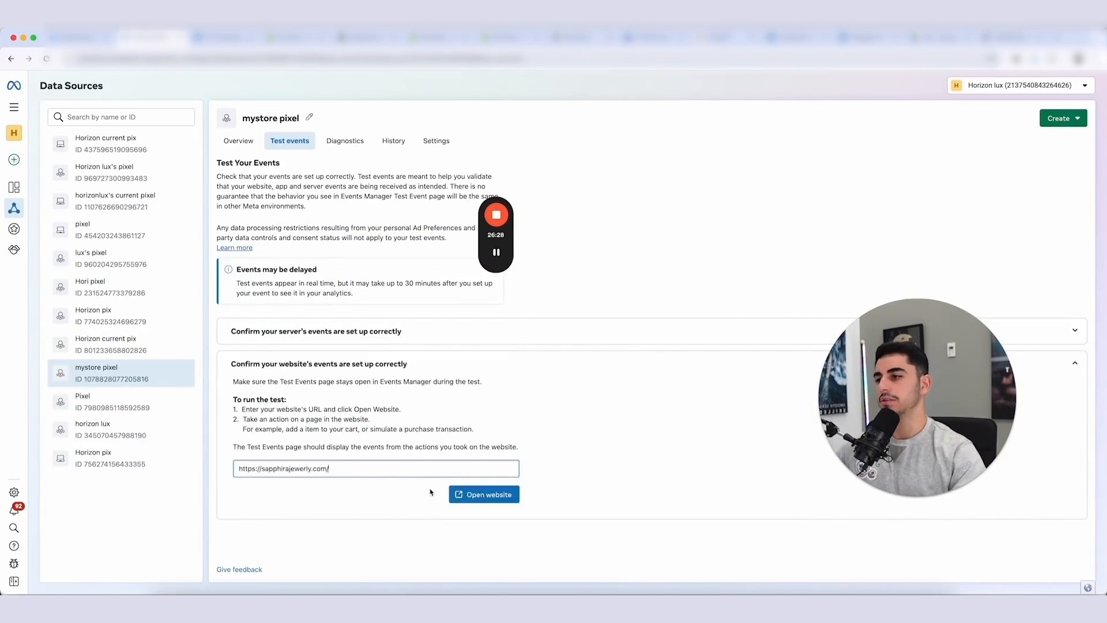
left_click(472, 494)
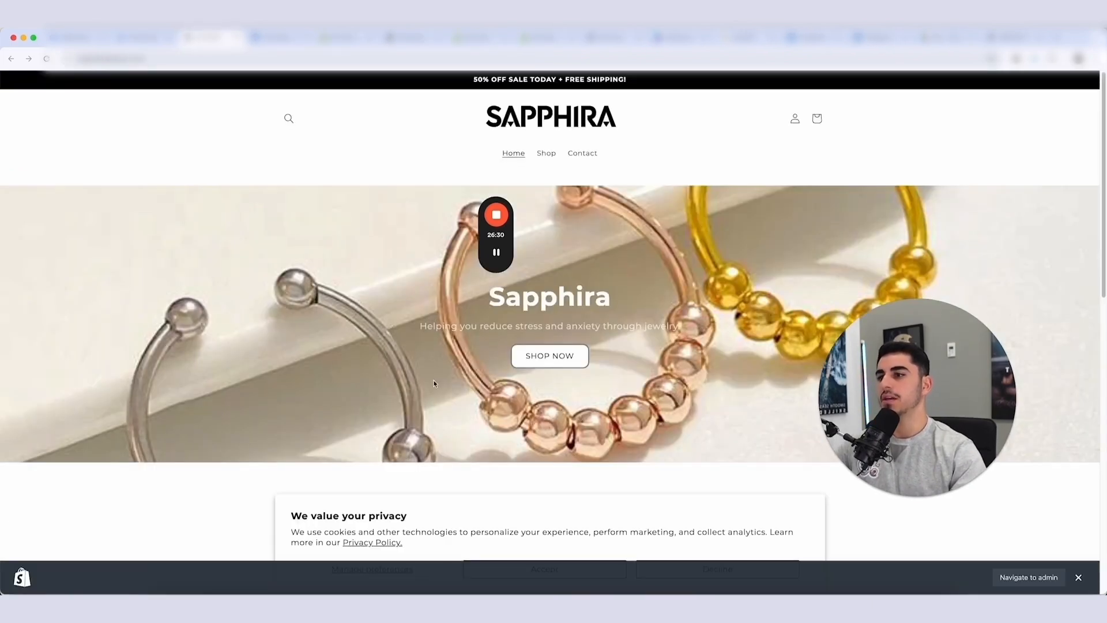
Step: Trigger test events in the store by viewing the bead ring, adding the gold one to the cart and browsing its page, then return to Events Manager
left_click(550, 356)
scroll(531, 393, "down", 3)
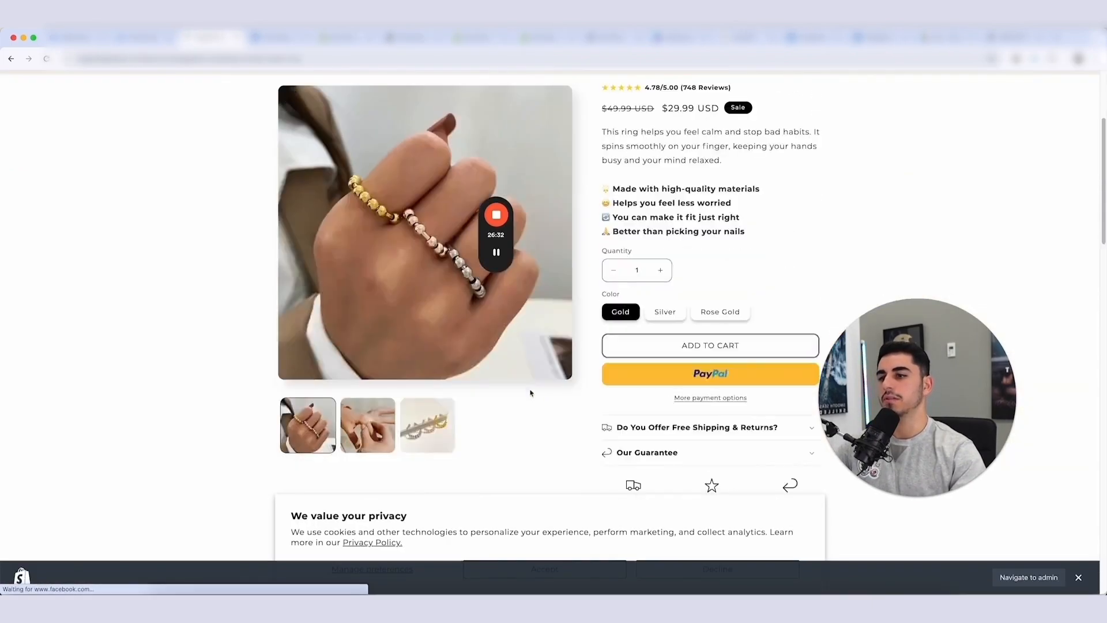
left_click(676, 348)
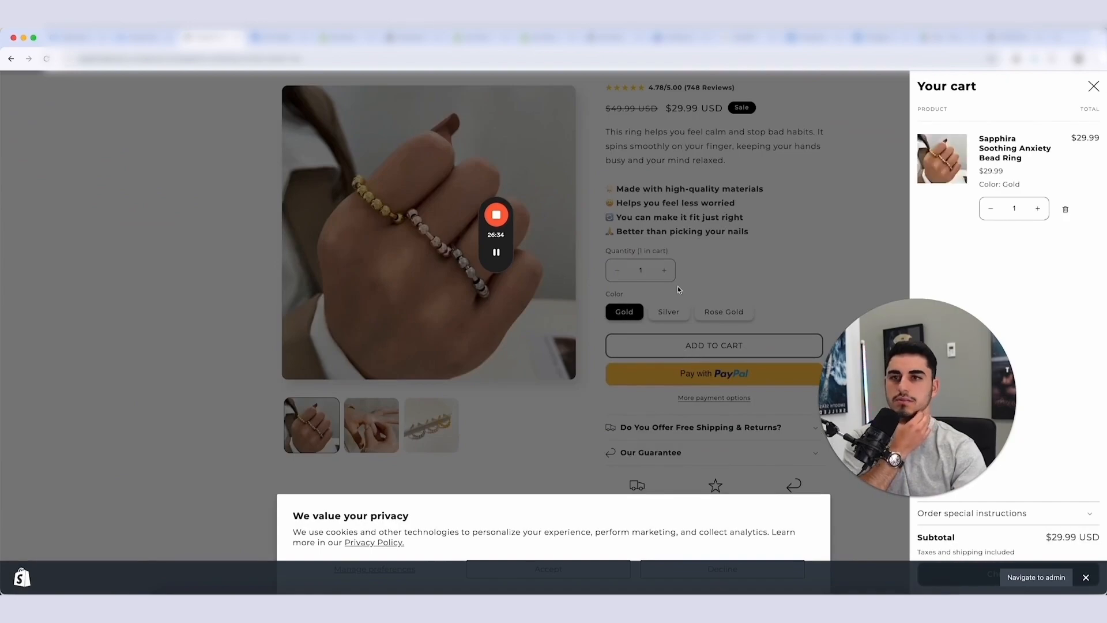
left_click(634, 241)
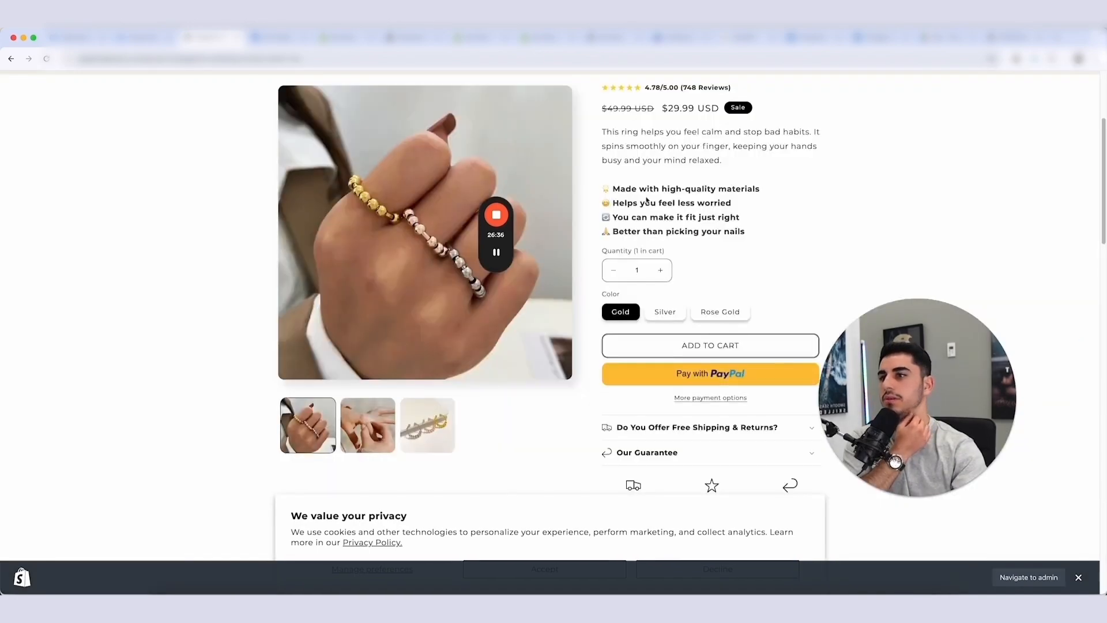
scroll(242, 319, "down", 15)
scroll(252, 310, "up", 15)
left_click(141, 36)
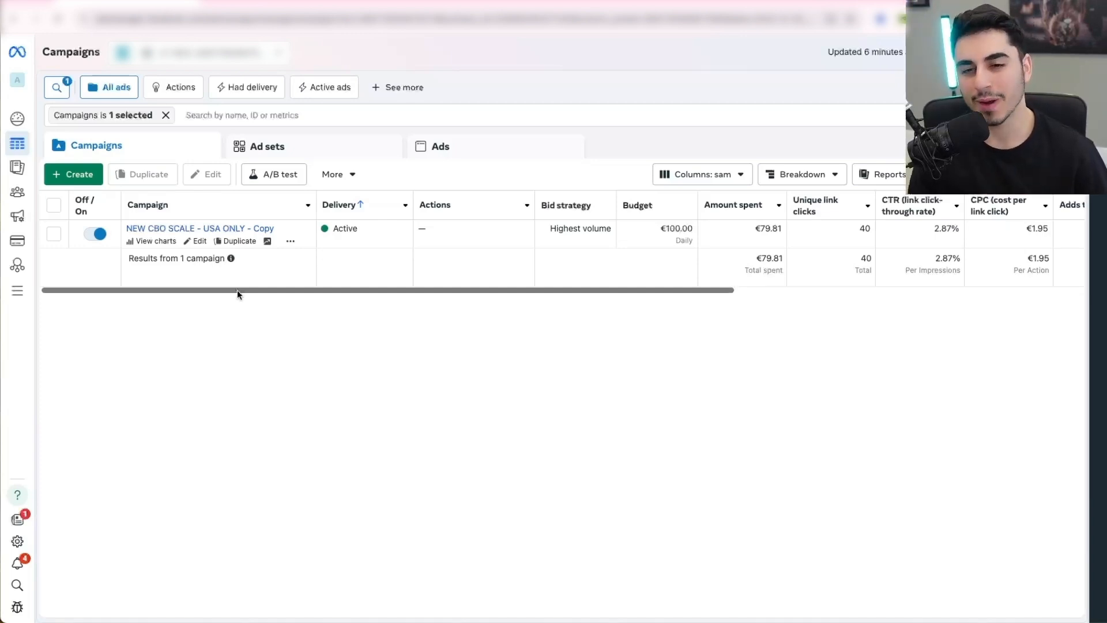
Step: Review the metrics of the NEW CBO SCALE - USA ONLY - Copy campaign and watch the tank top video ads
left_click_drag(239, 289, 500, 298)
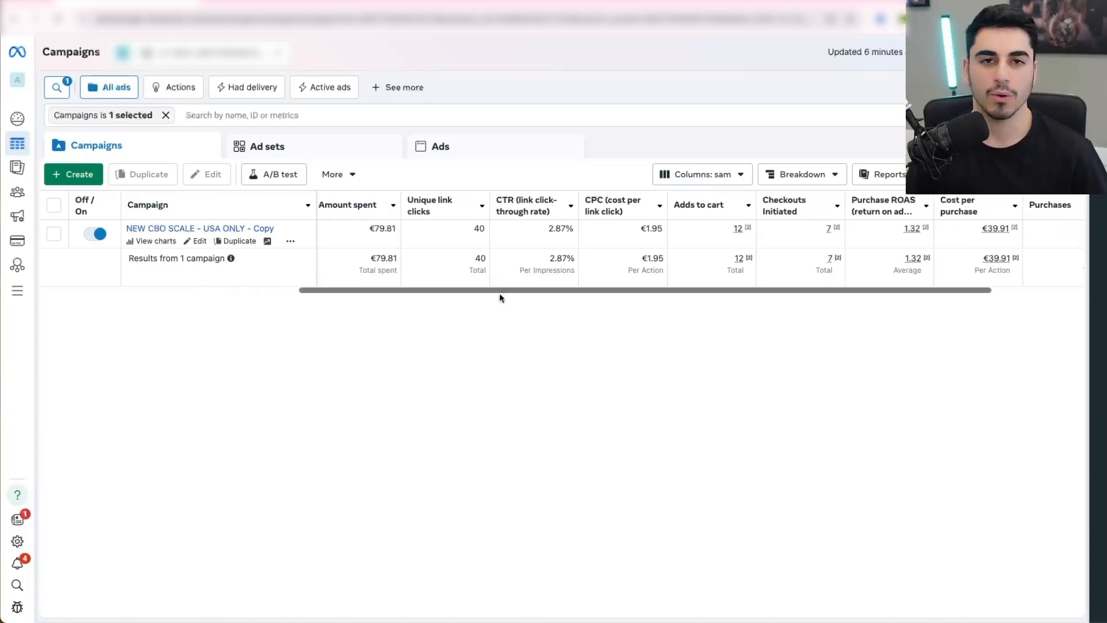
left_click_drag(500, 297, 227, 304)
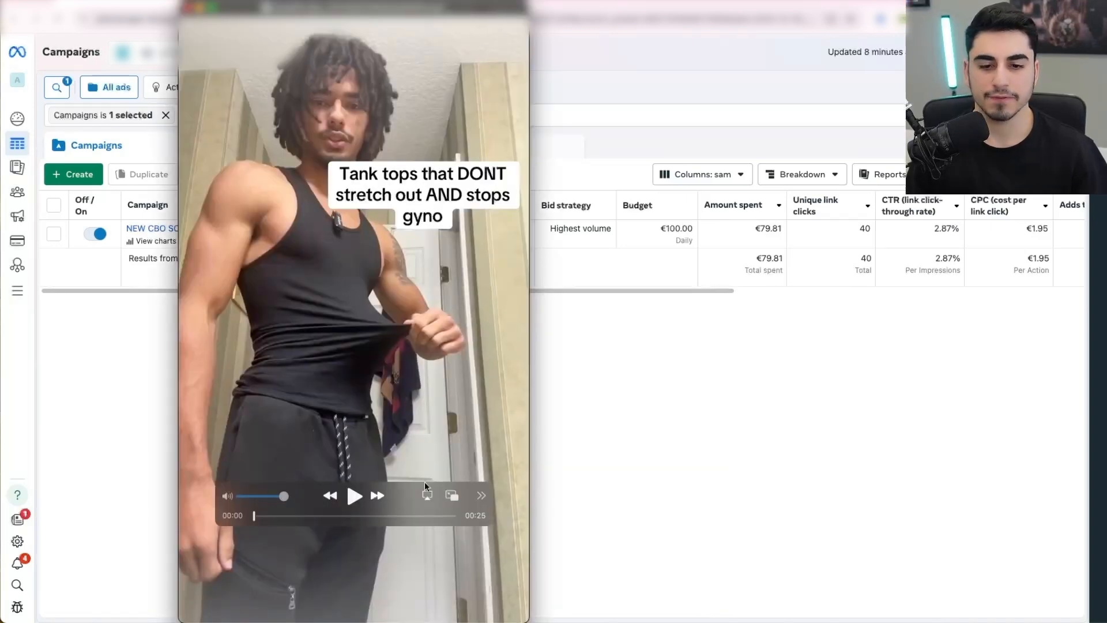
left_click(356, 497)
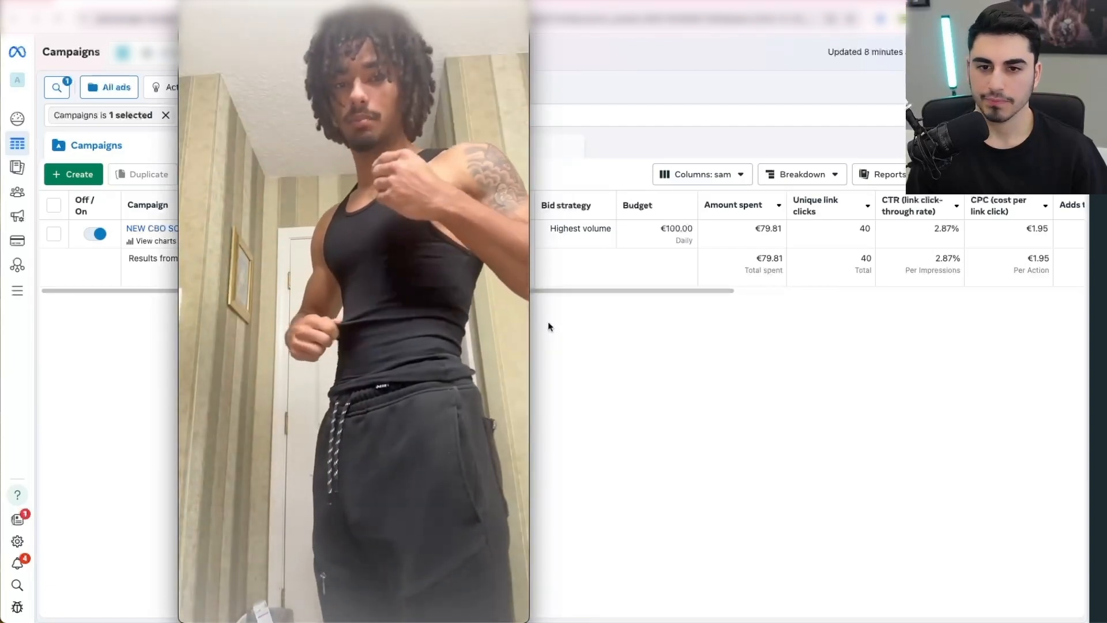
mouse_move(511, 331)
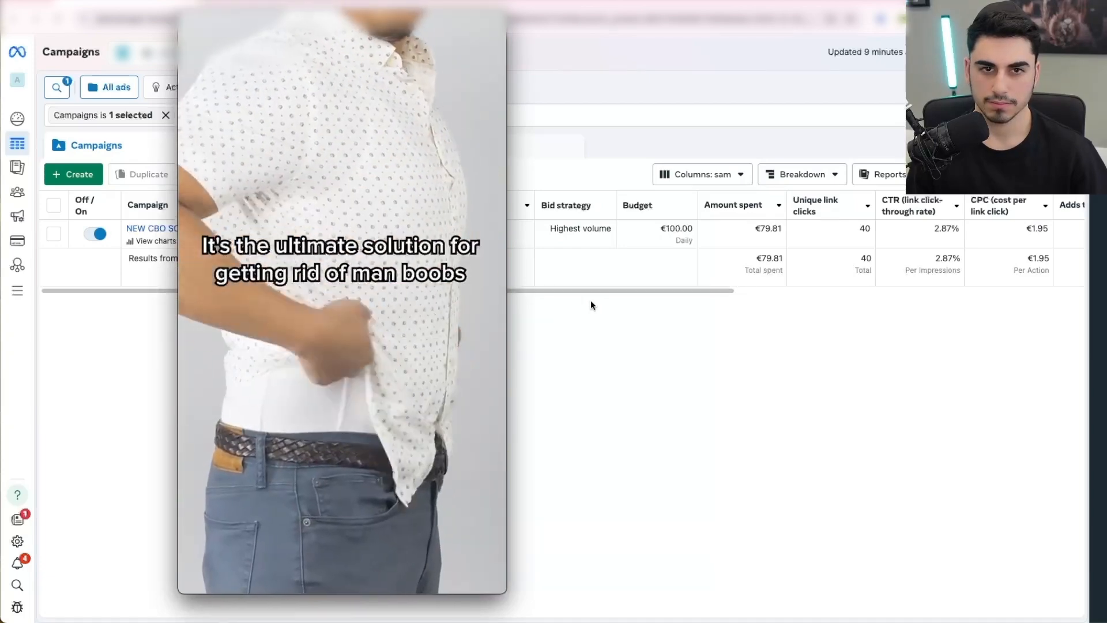
mouse_move(458, 392)
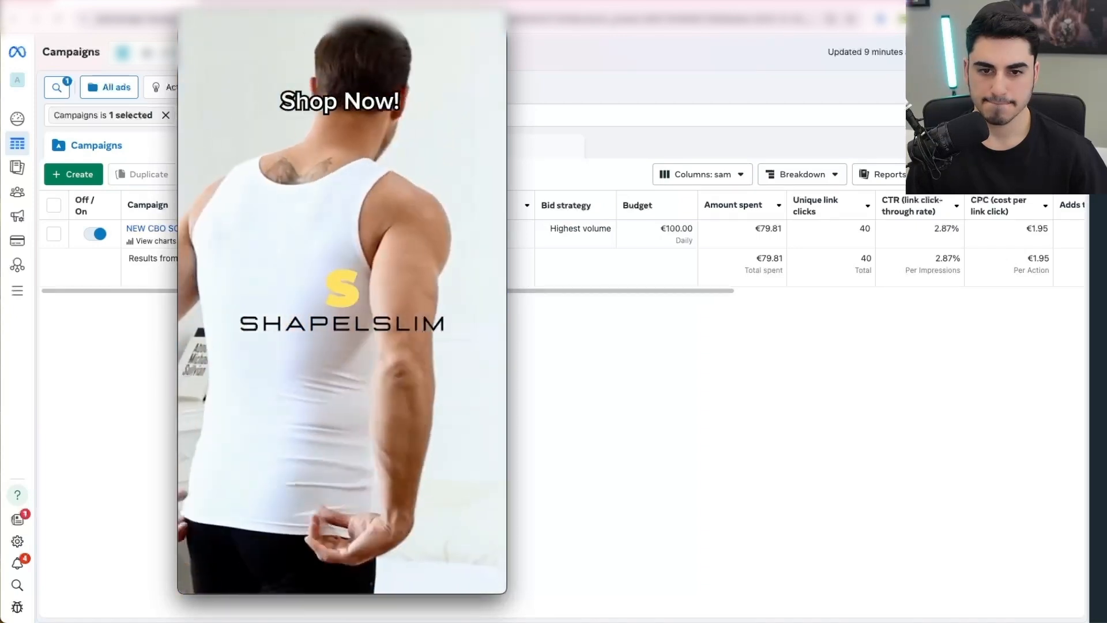
left_click(340, 474)
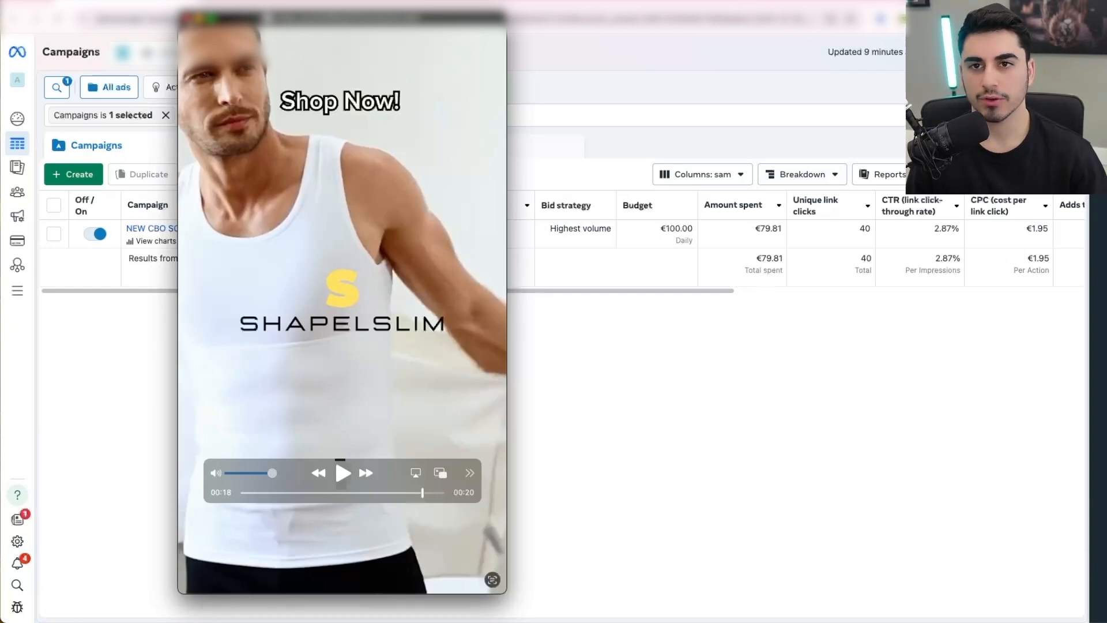
left_click(188, 19)
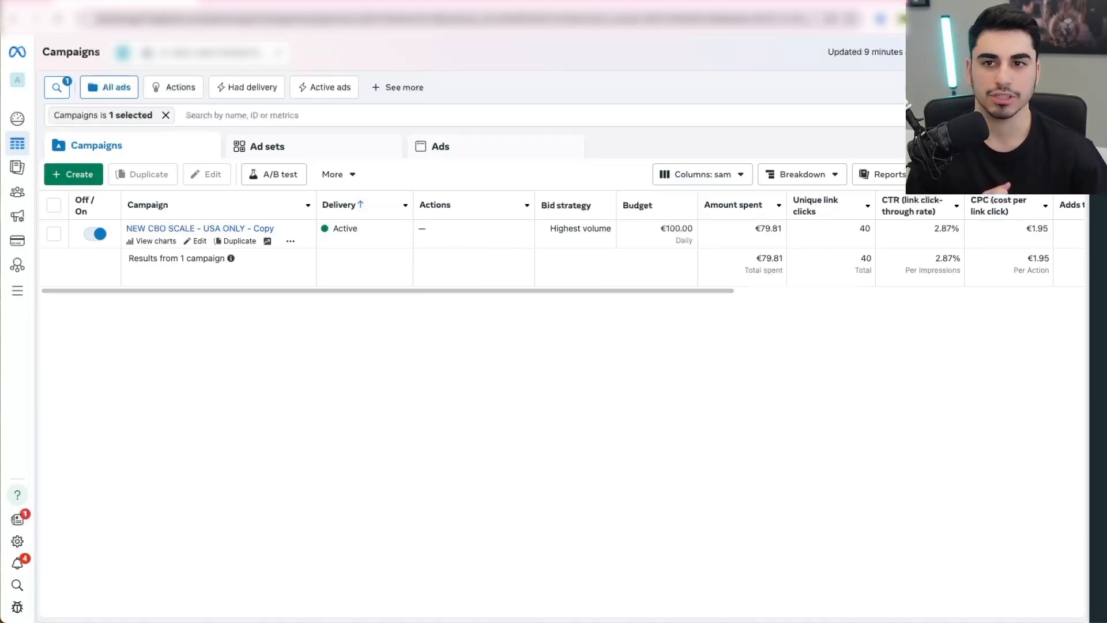
Step: Start a new Auction campaign with the Sales objective and continue to the campaign setup choice
left_click(92, 180)
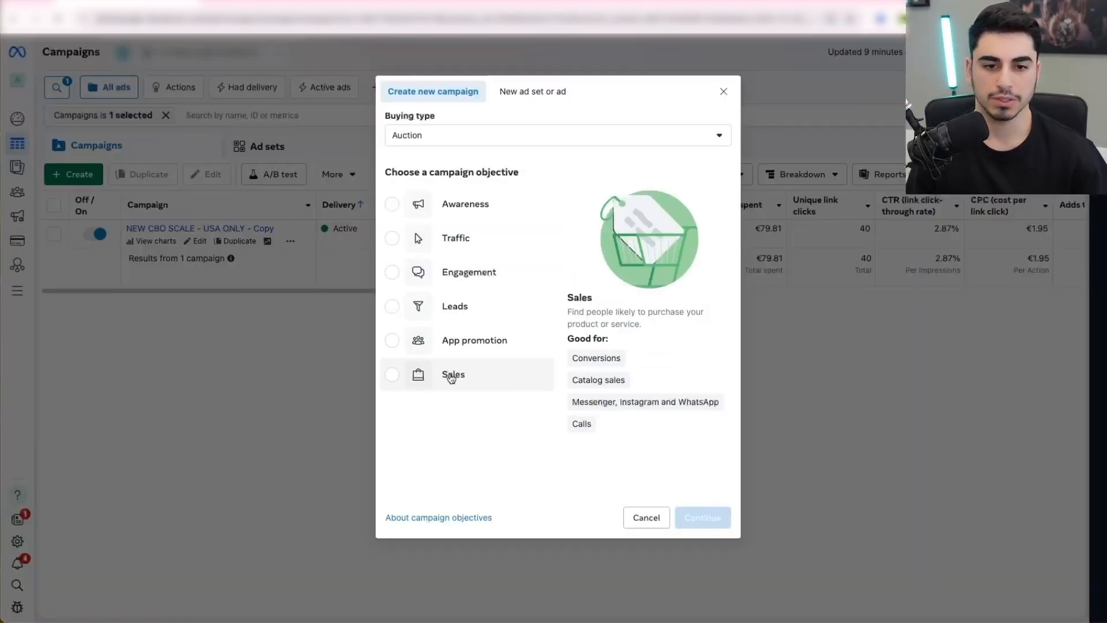
left_click(451, 376)
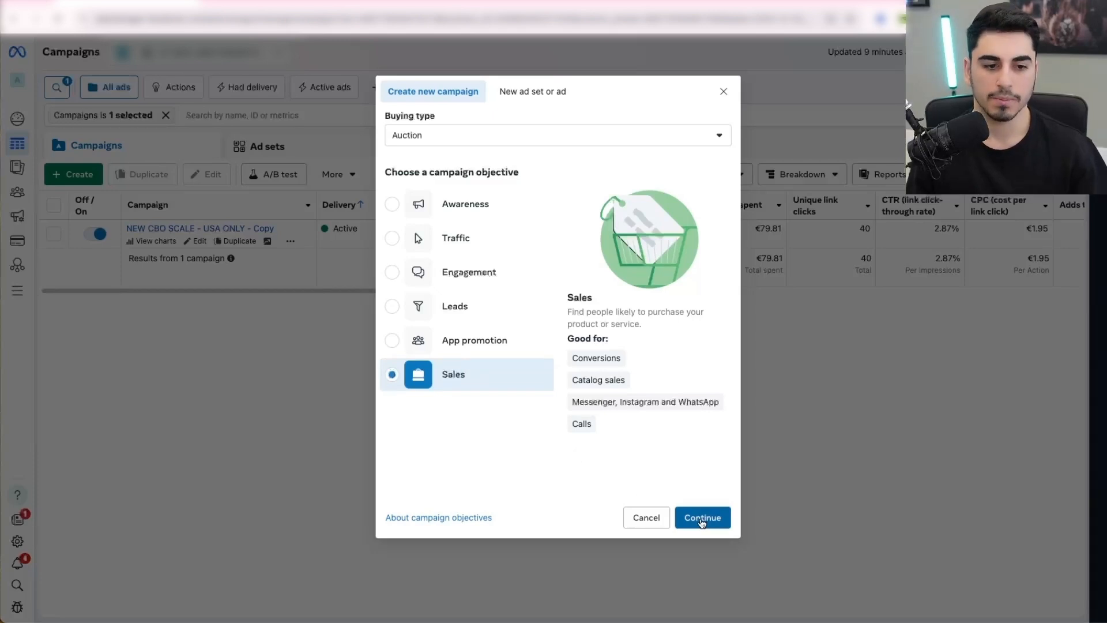
left_click(701, 518)
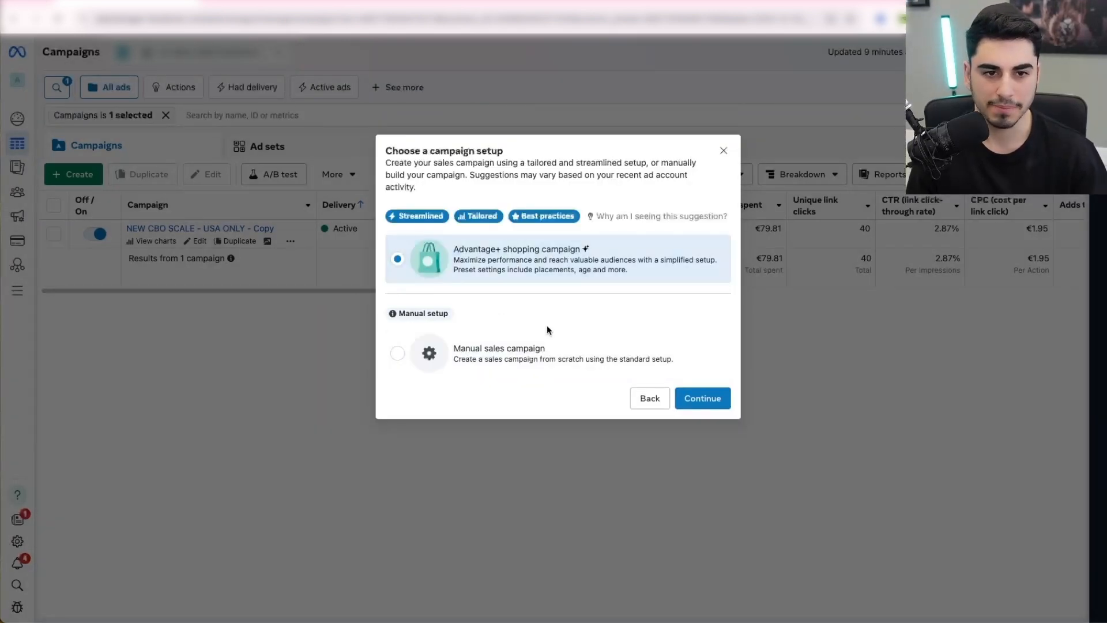
Step: Choose the Manual sales campaign setup and name the new campaign "slimming product - BEP $30"
left_click(509, 368)
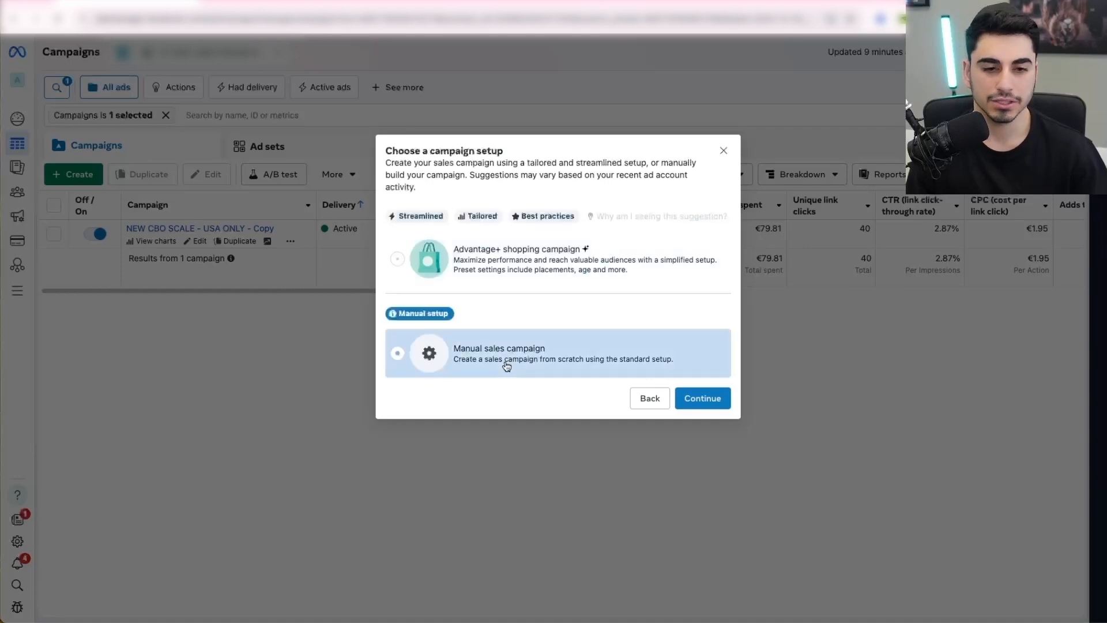
left_click(707, 403)
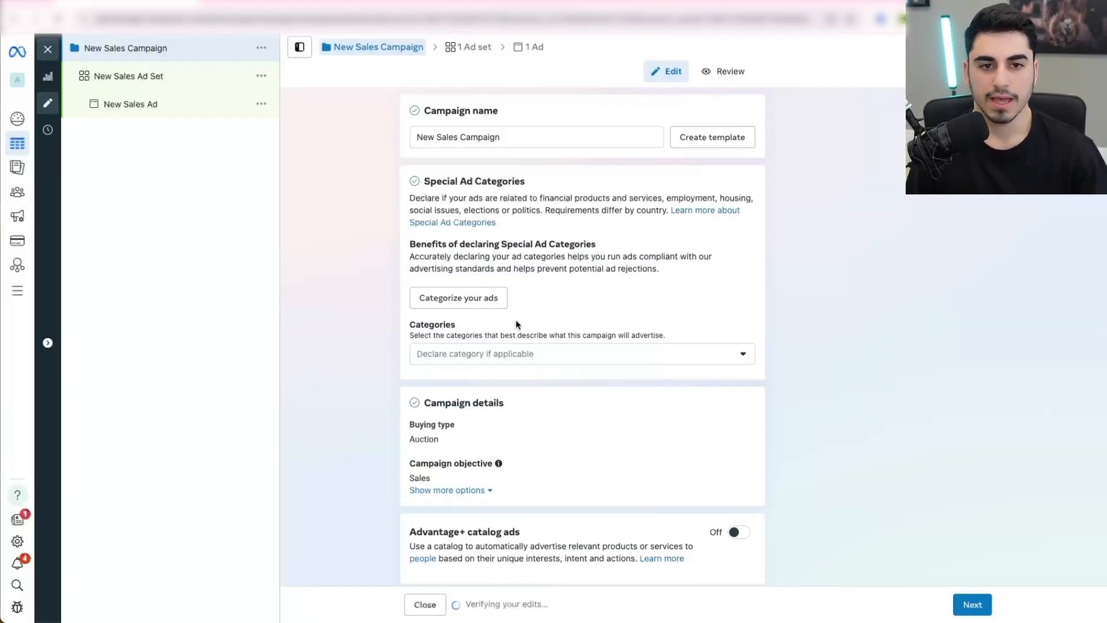
triple_click(470, 135)
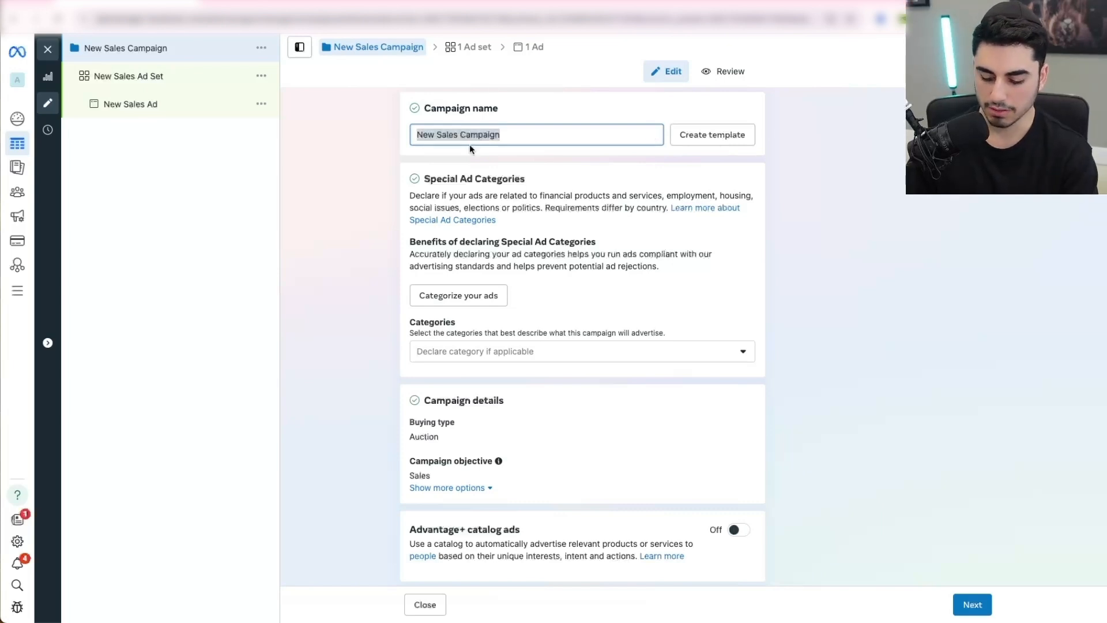
type("slimming product - BEP")
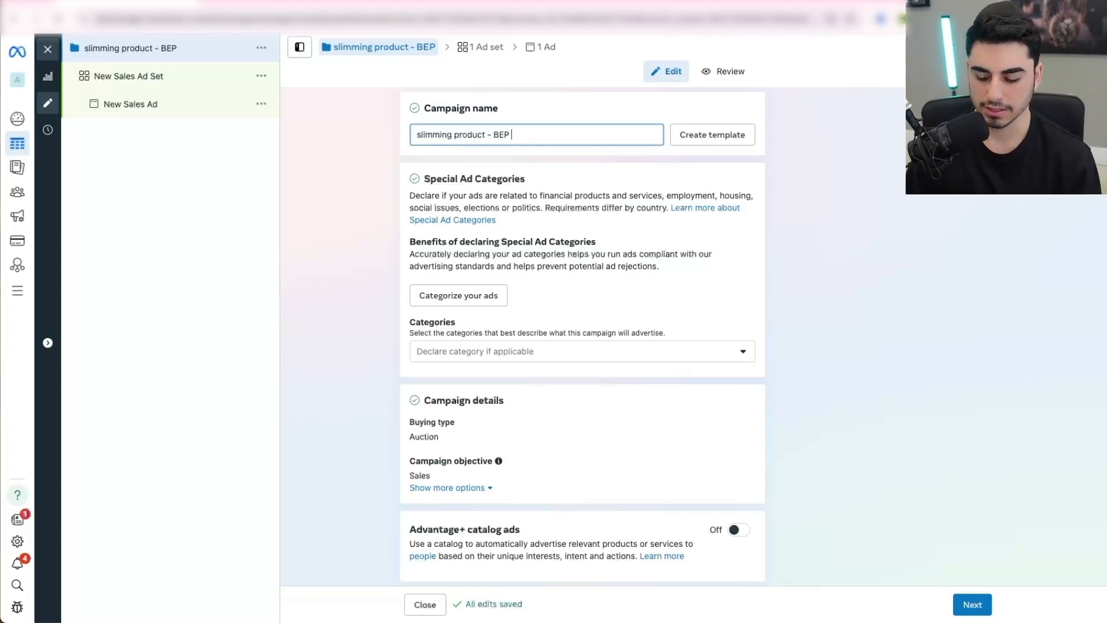
type("$30")
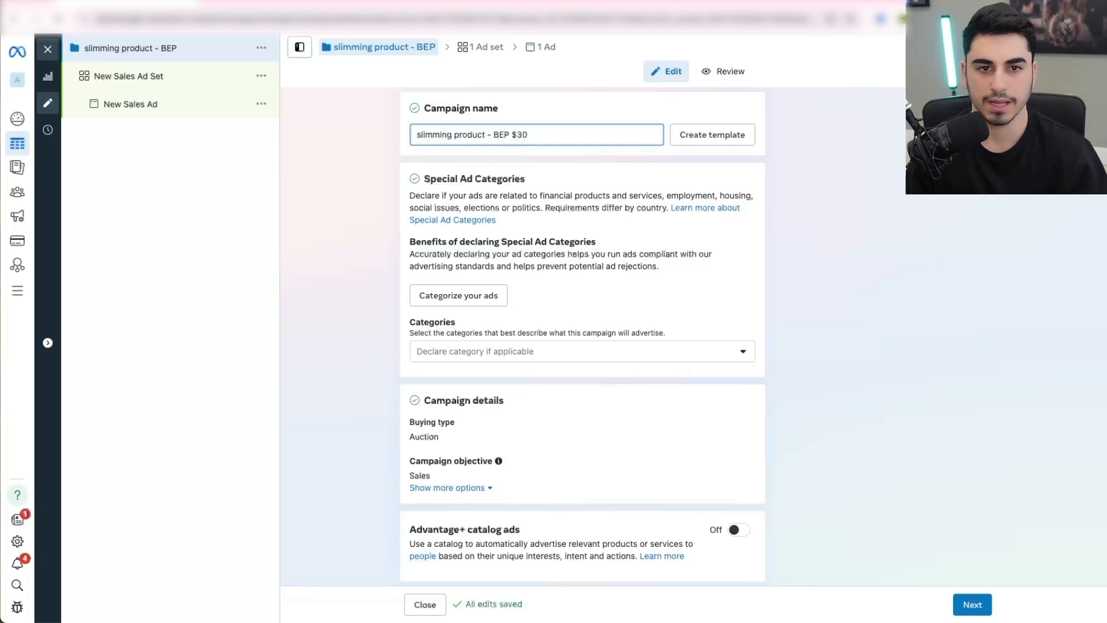
left_click(504, 158)
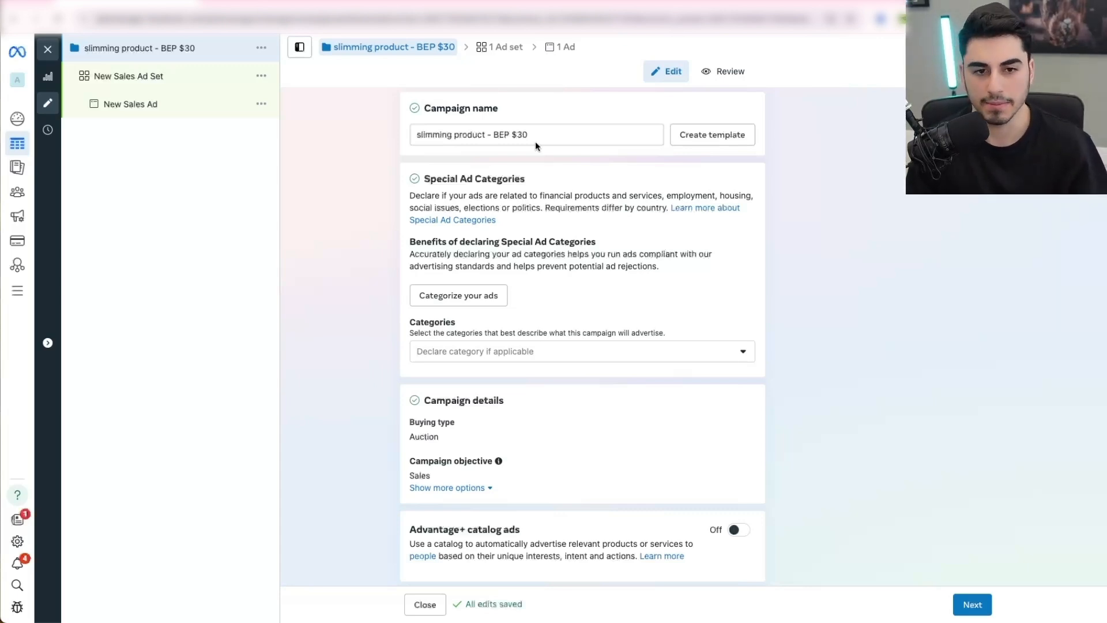
Step: Turn on Advantage campaign budget with a daily budget of €50.00 and continue to the ad set
scroll(508, 173, "down", 5)
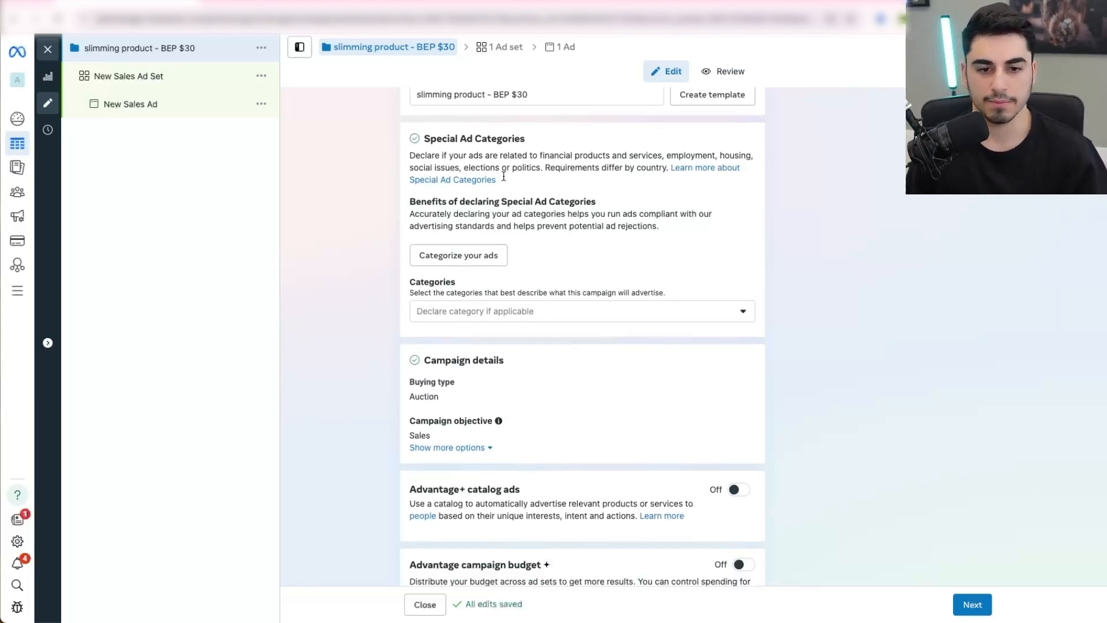
scroll(509, 265, "down", 1)
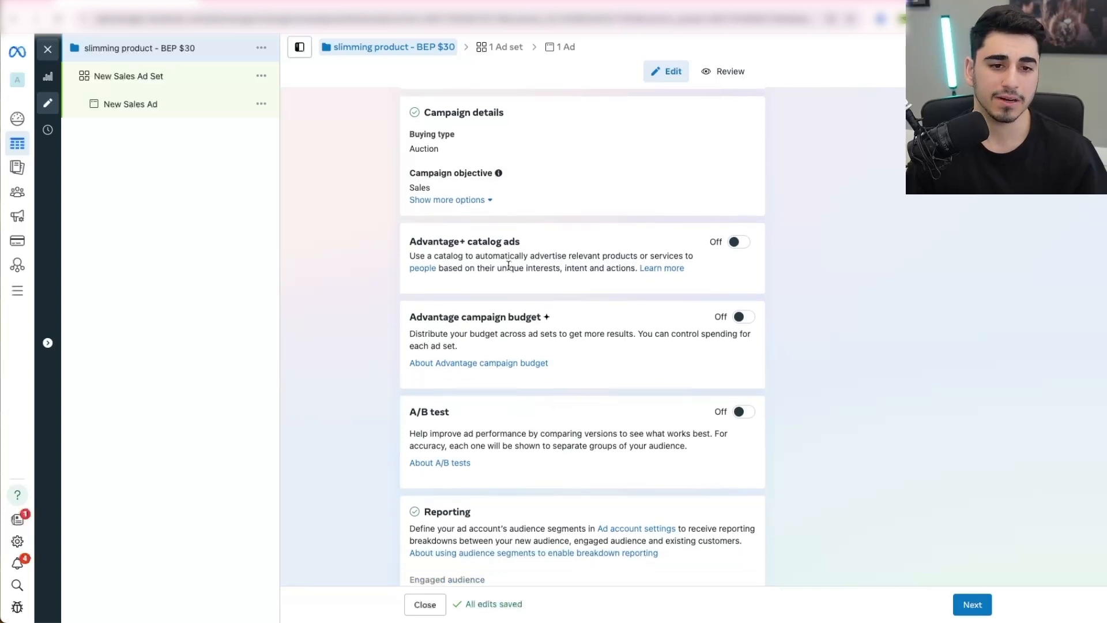
left_click(742, 309)
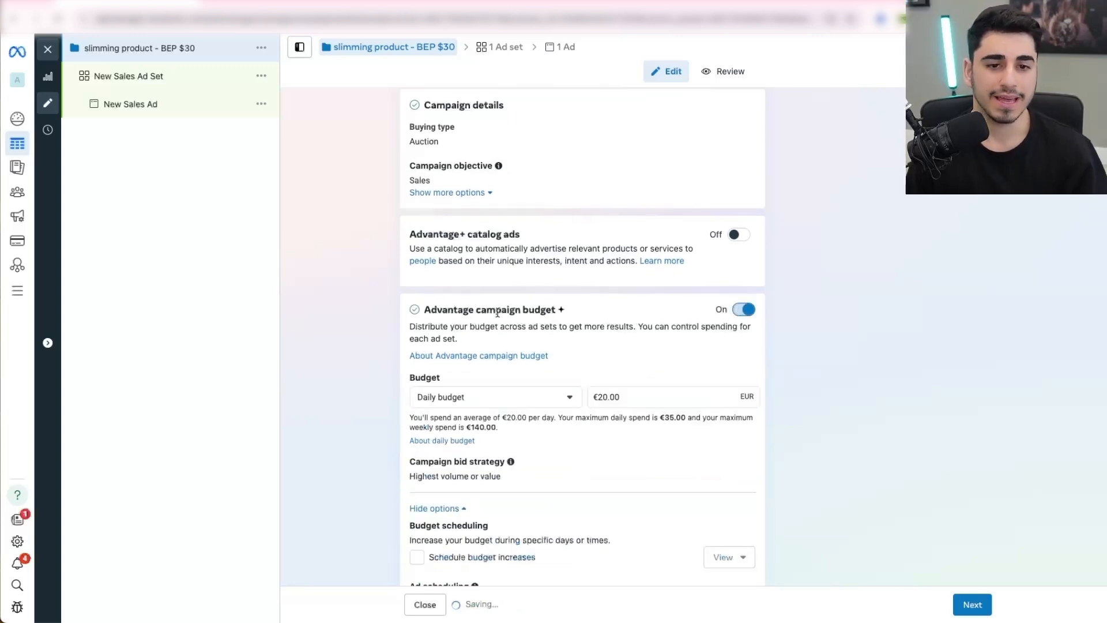
scroll(539, 319, "down", 3)
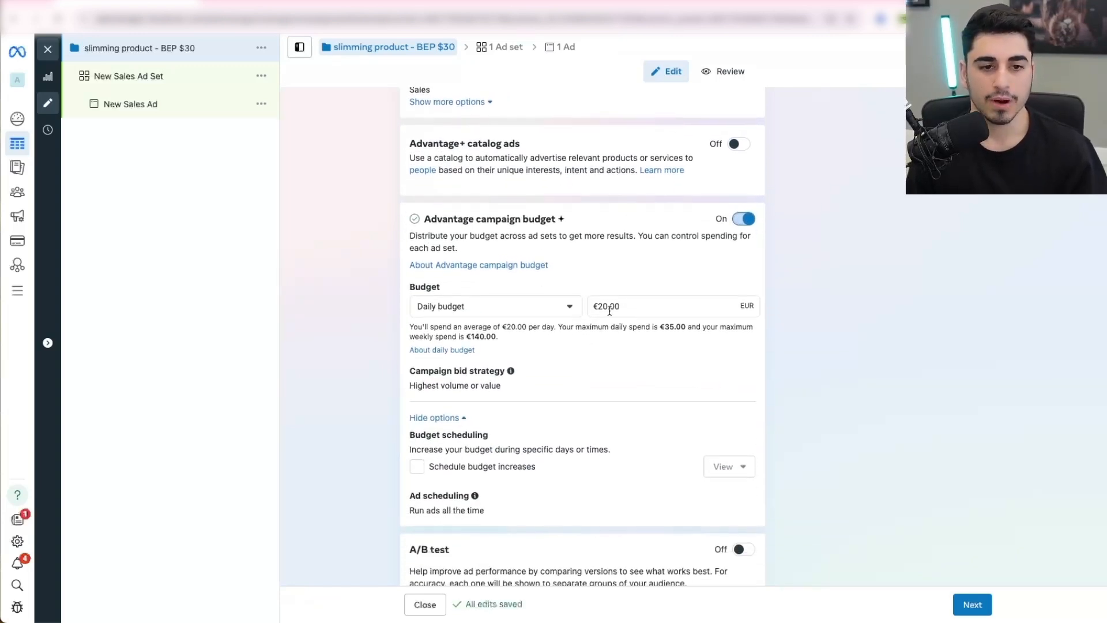
left_click(606, 308)
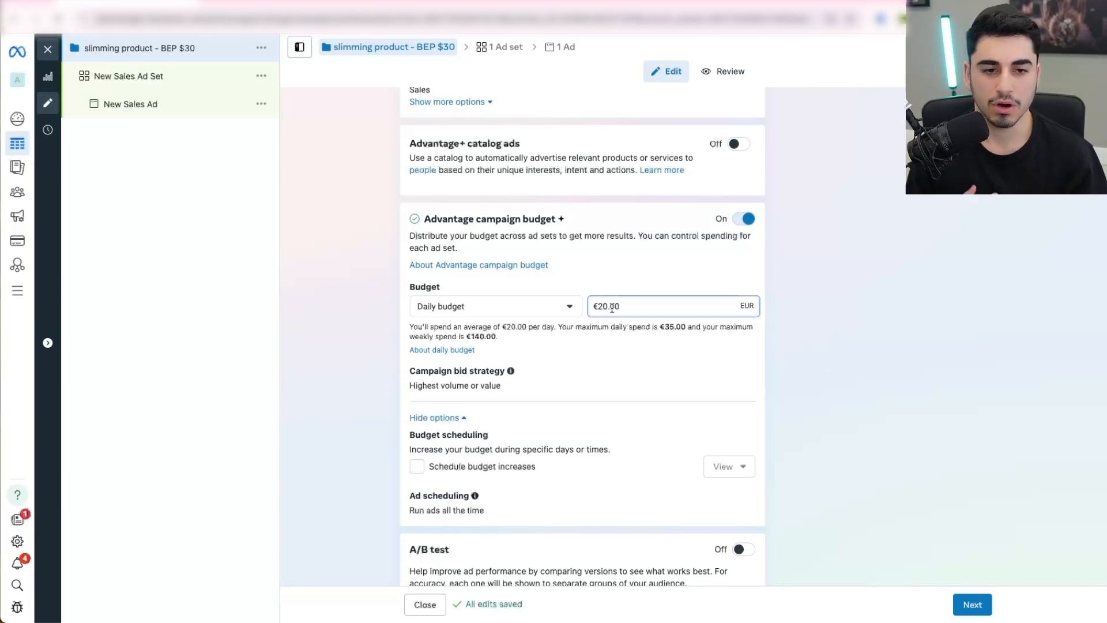
key("BackSpace")
key("BackSpace")
type("50")
left_click(831, 309)
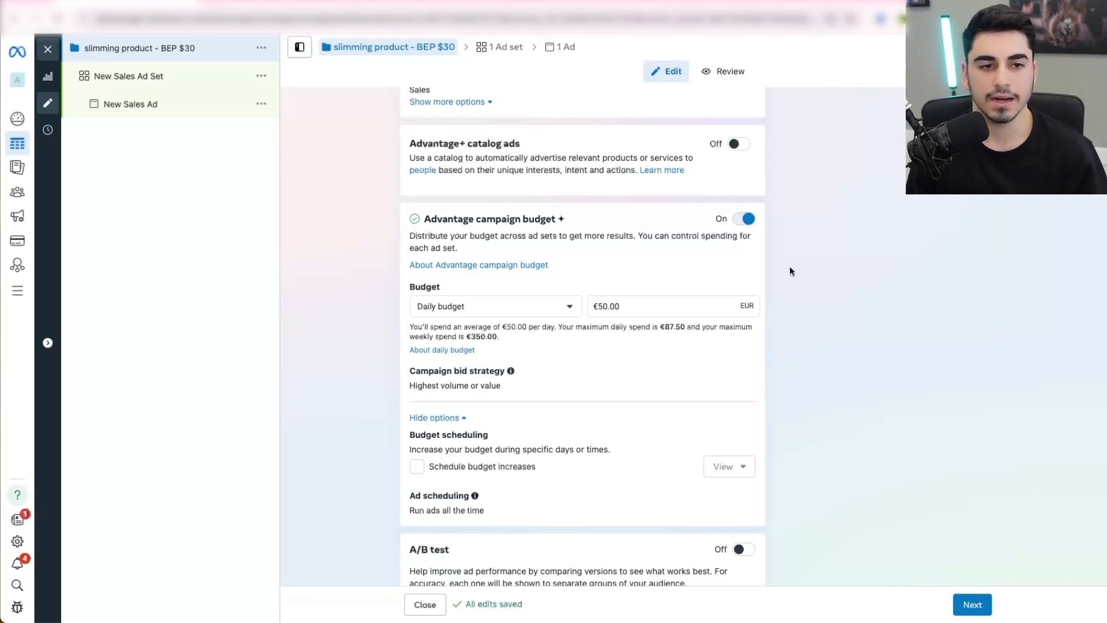
scroll(790, 267, "down", 3)
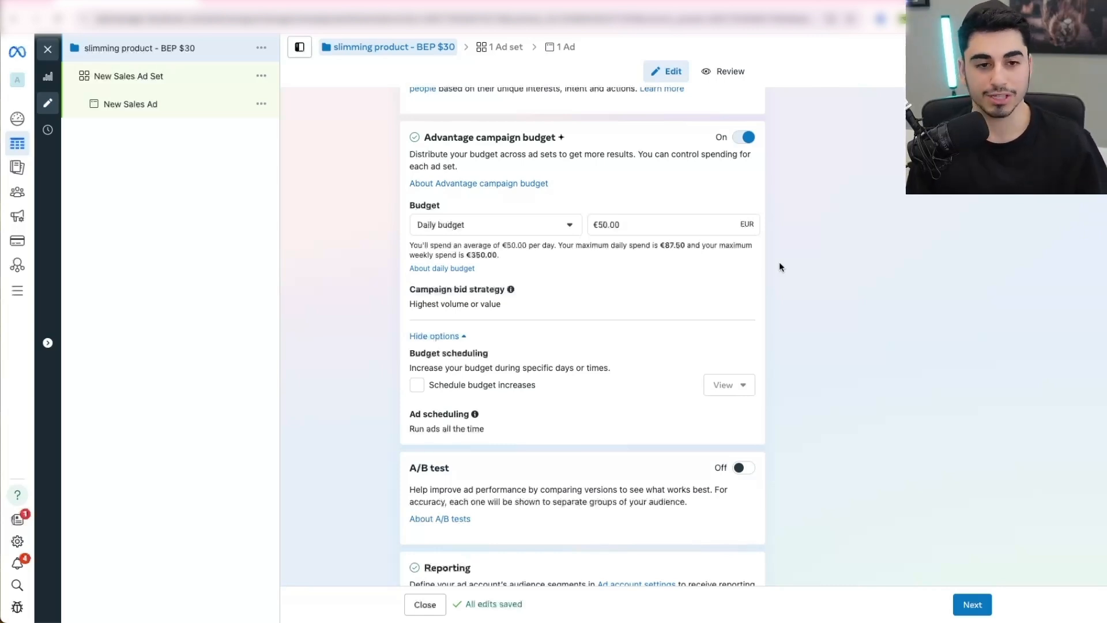
scroll(779, 263, "down", 2)
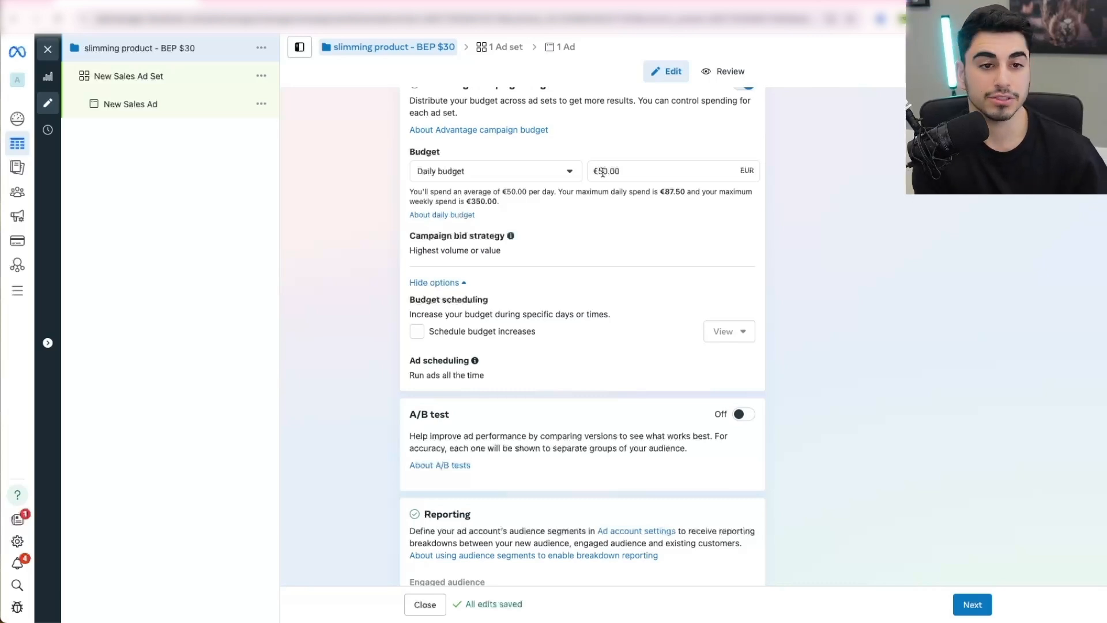
scroll(612, 218, "down", 2)
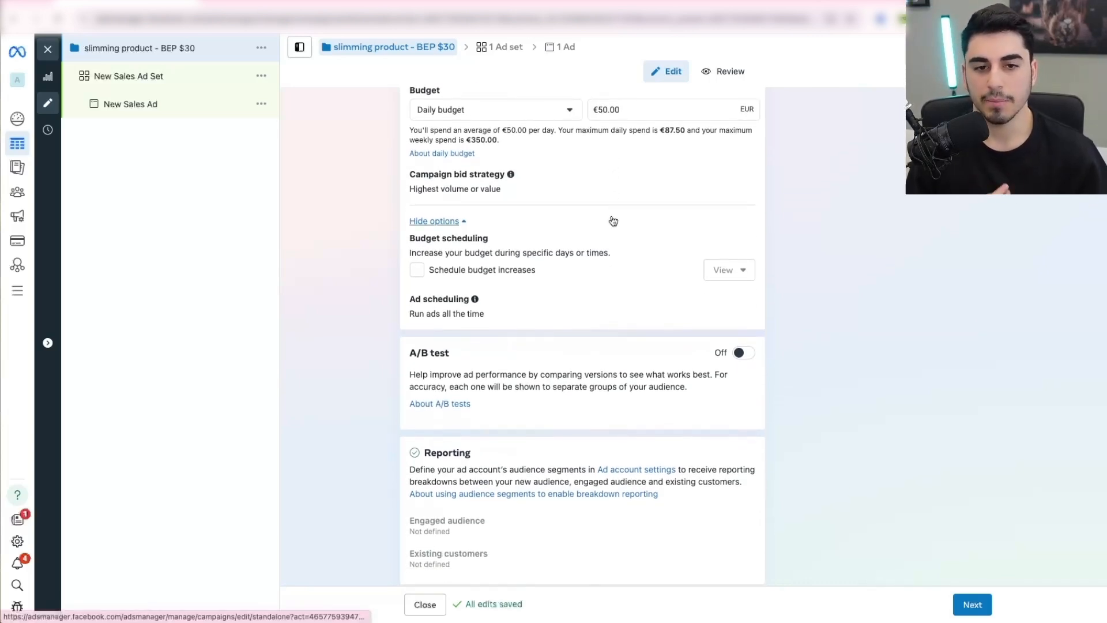
scroll(612, 219, "down", 1)
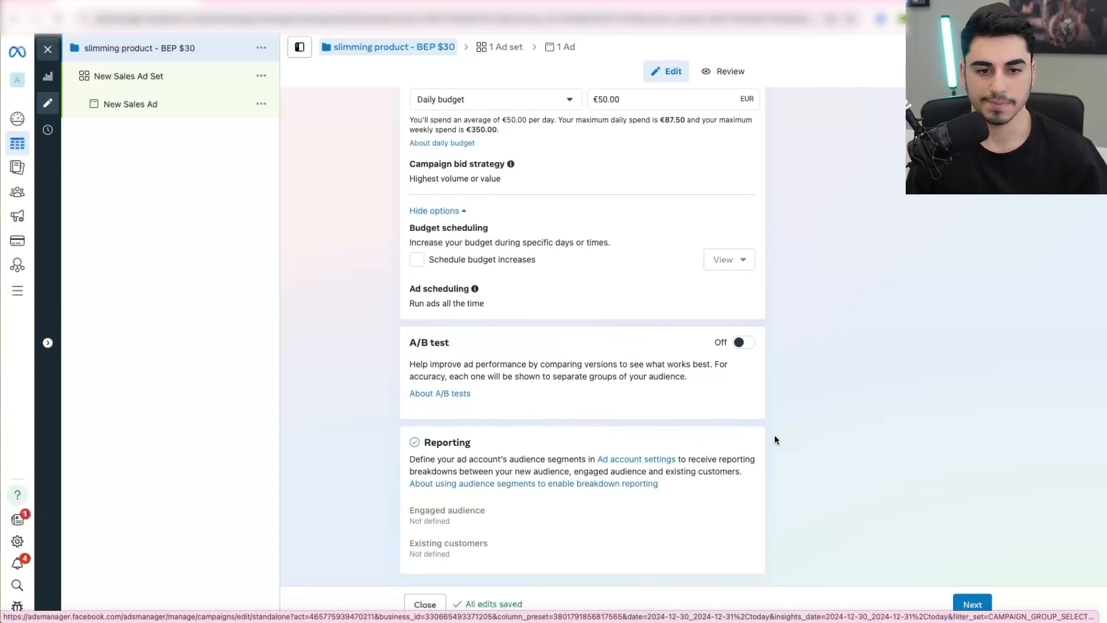
left_click(972, 605)
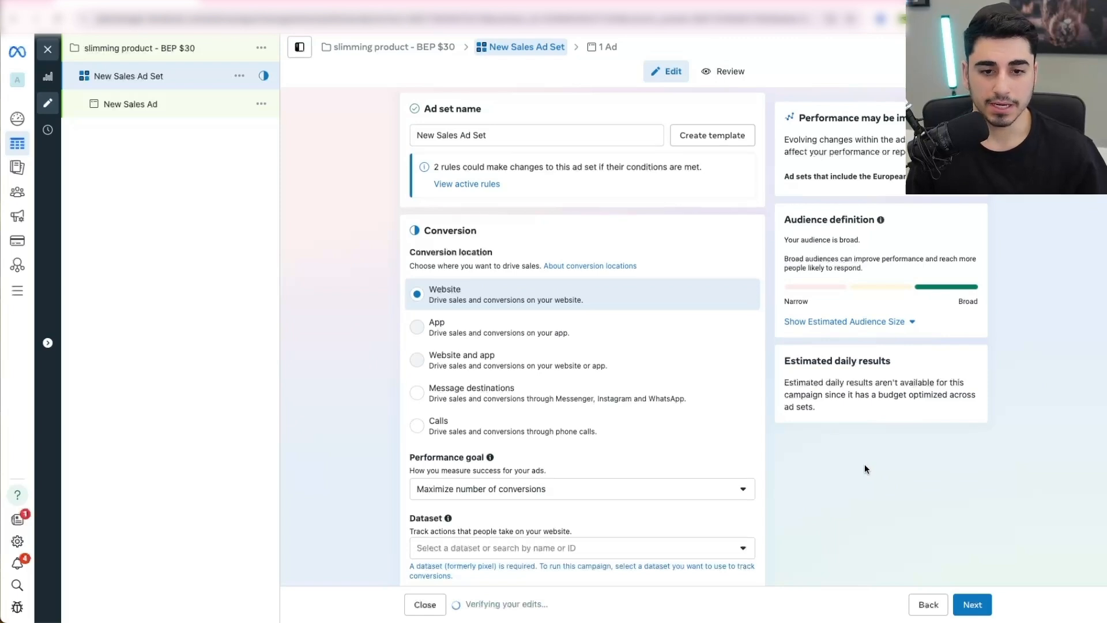
Step: Assign the active pixel dataset to the ad set and set Purchase as its conversion event
scroll(863, 468, "down", 3)
scroll(864, 467, "down", 1)
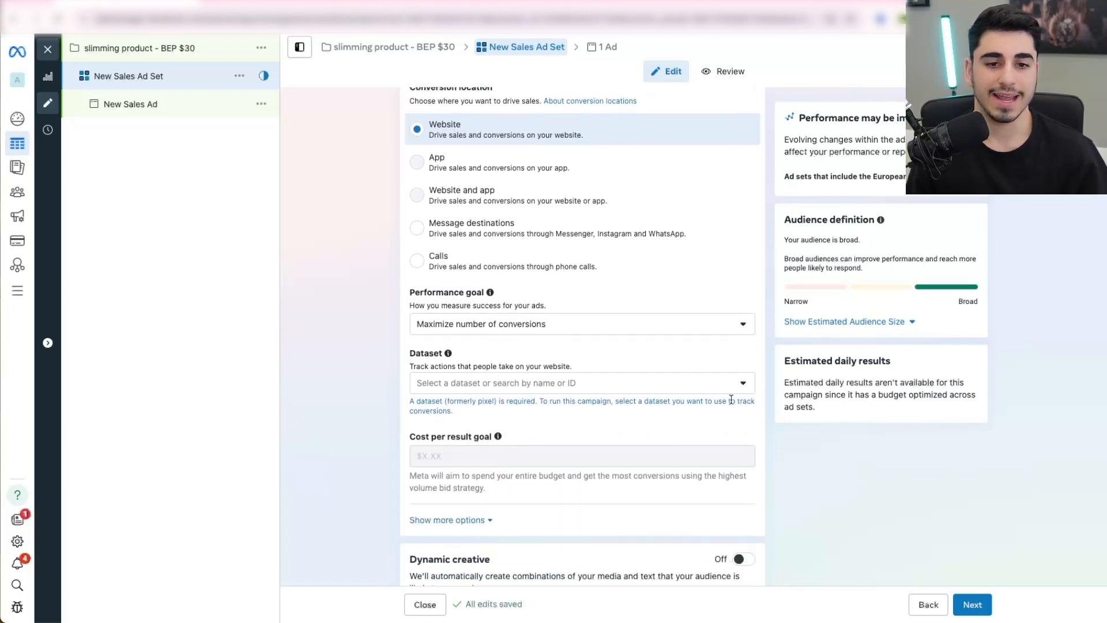
left_click(576, 383)
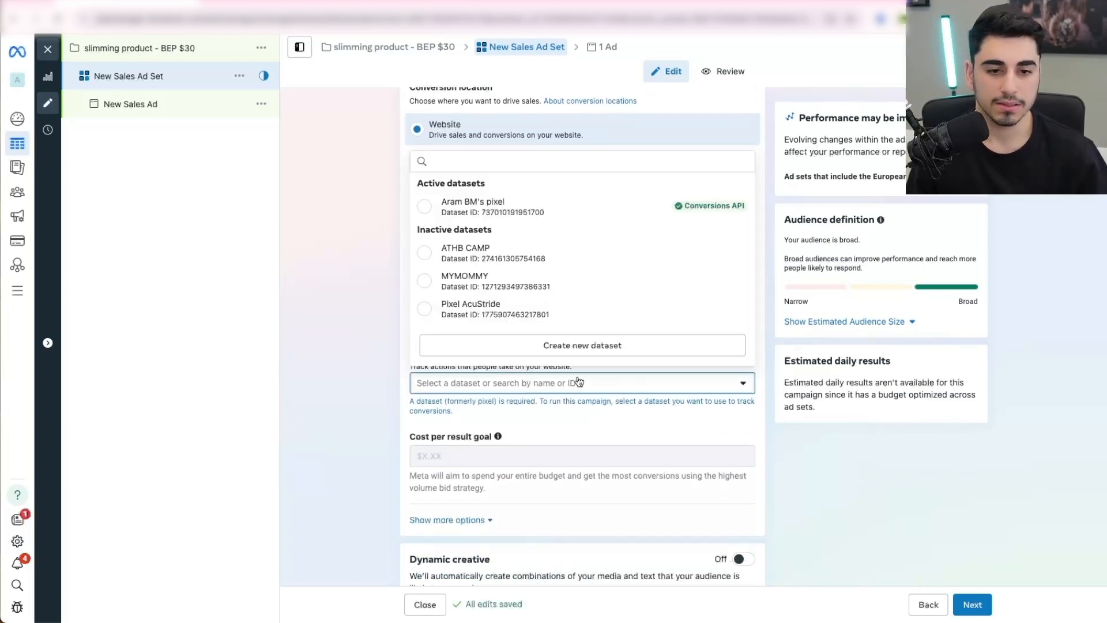
left_click(527, 215)
left_click(482, 439)
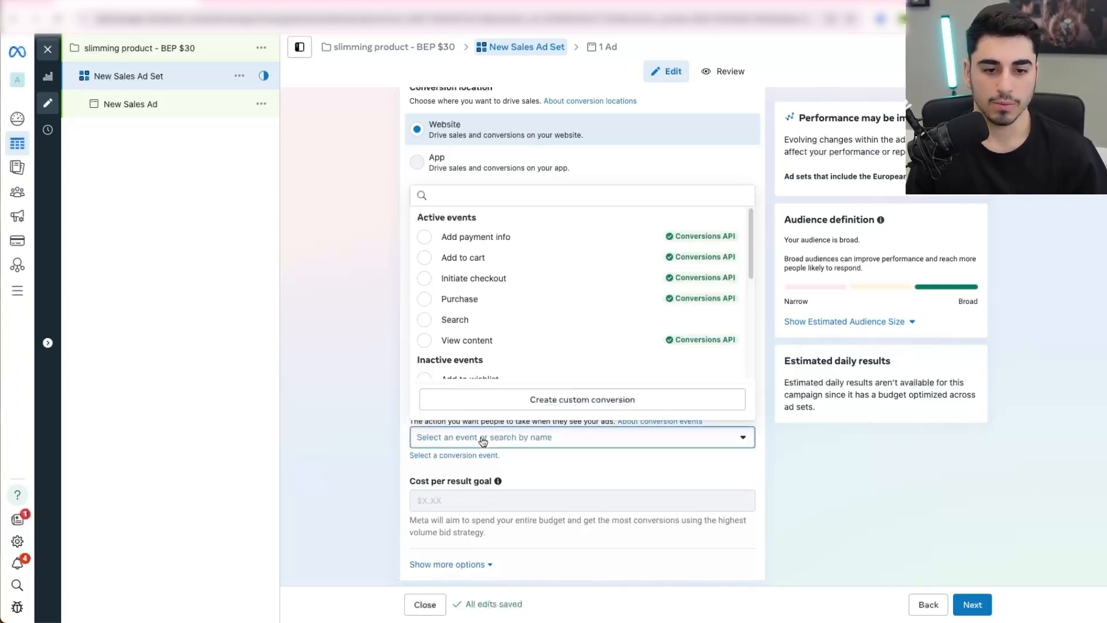
left_click(484, 300)
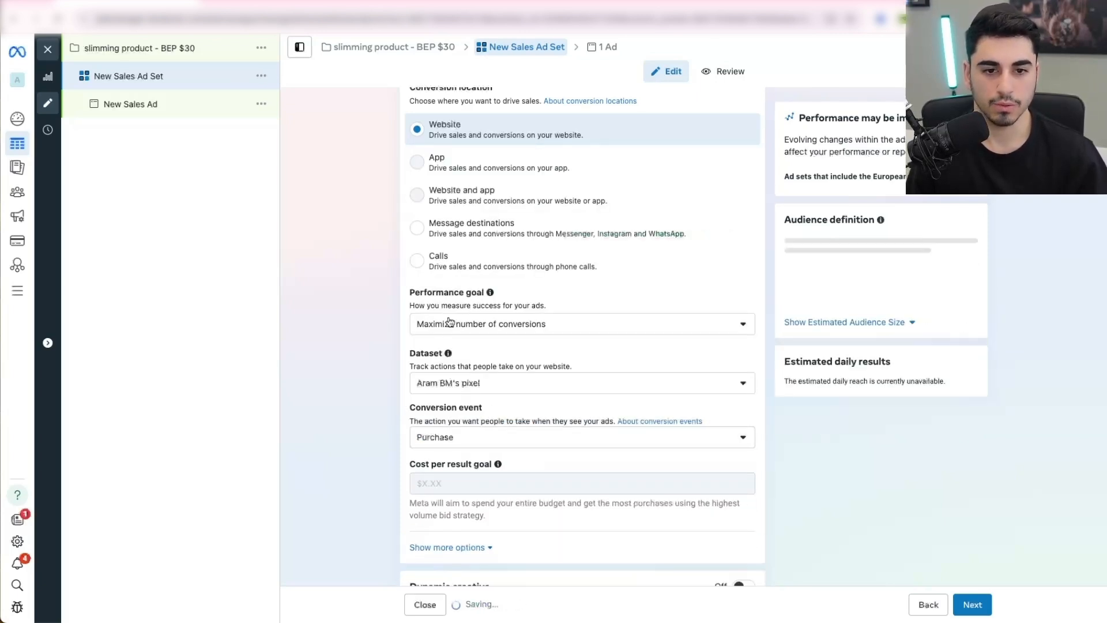
scroll(363, 376, "up", 2)
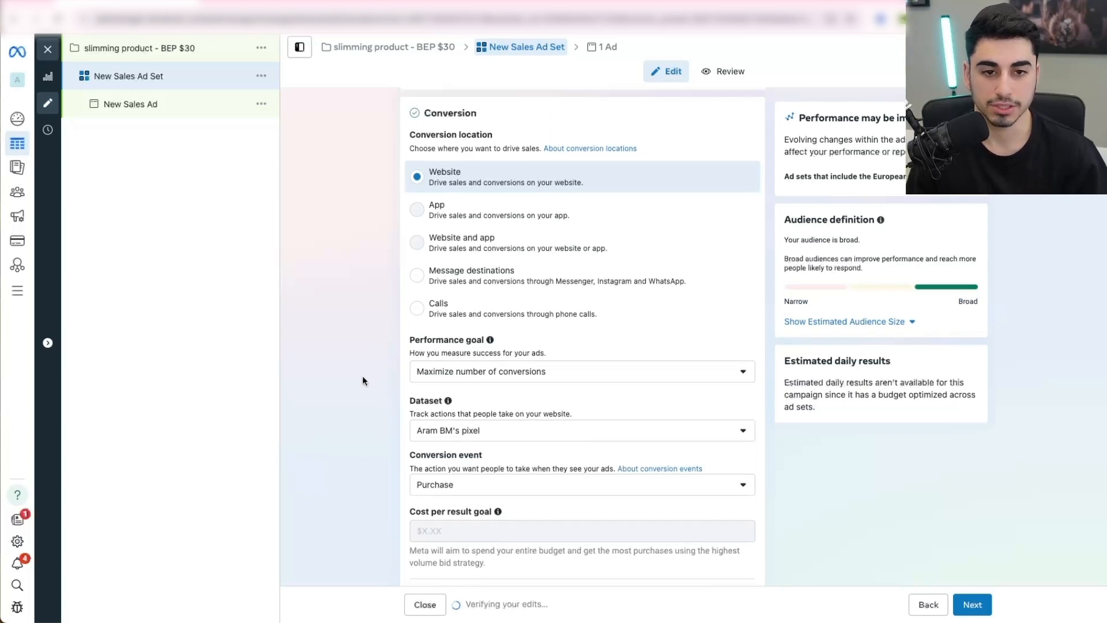
scroll(362, 381, "up", 1)
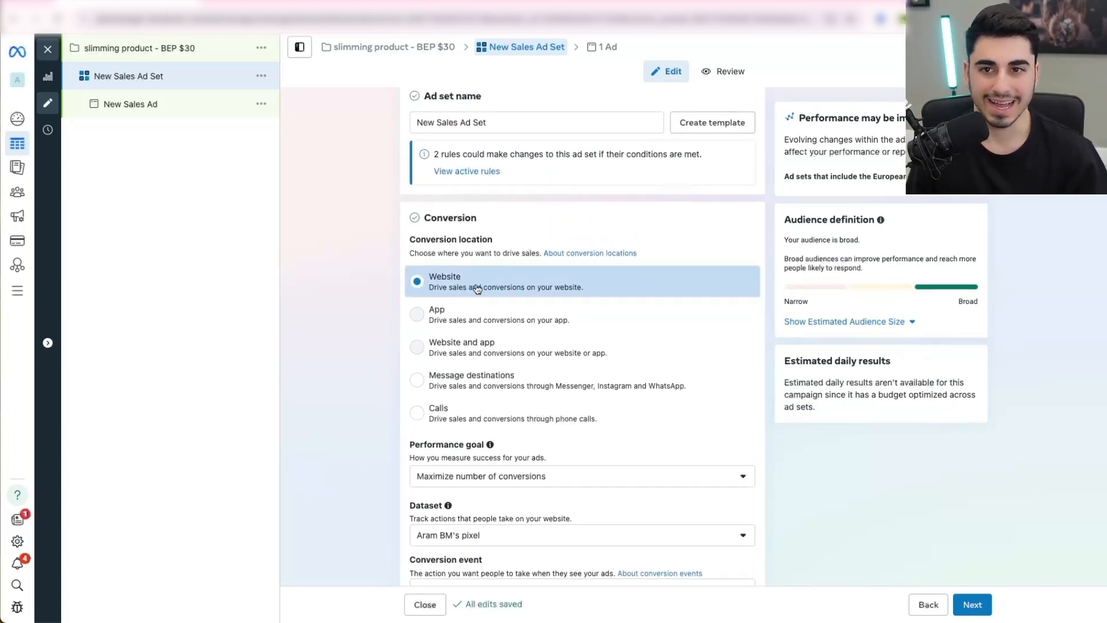
Step: Schedule the ad set to start on Jan 1, 2025 at 12:00 AM
scroll(361, 297, "down", 3)
scroll(361, 300, "down", 8)
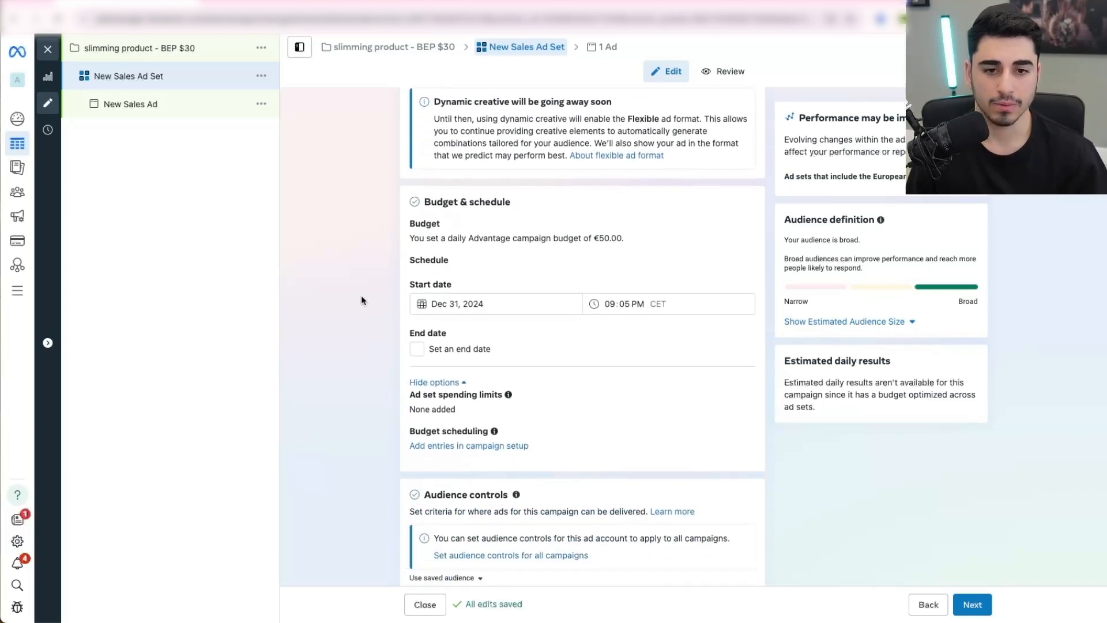
left_click(471, 302)
left_click(544, 332)
left_click(489, 367)
left_click(613, 306)
left_click(625, 306)
type("0")
left_click(613, 305)
type("0")
left_click(660, 333)
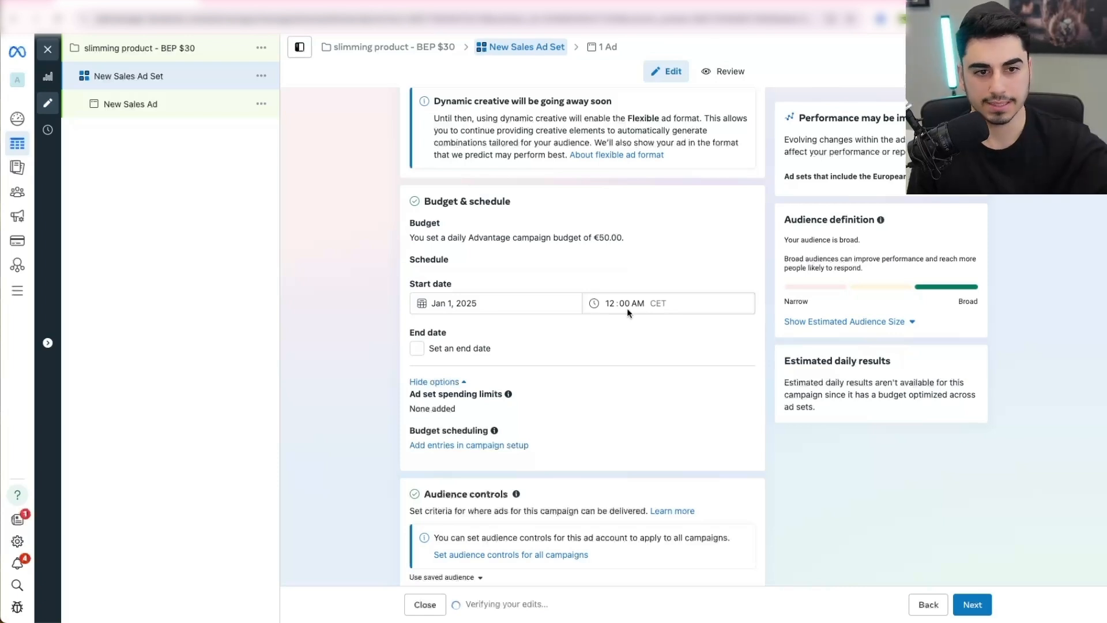
Step: Replace the included location Germany with the country United States in the ad set's audience controls
scroll(563, 345, "down", 1)
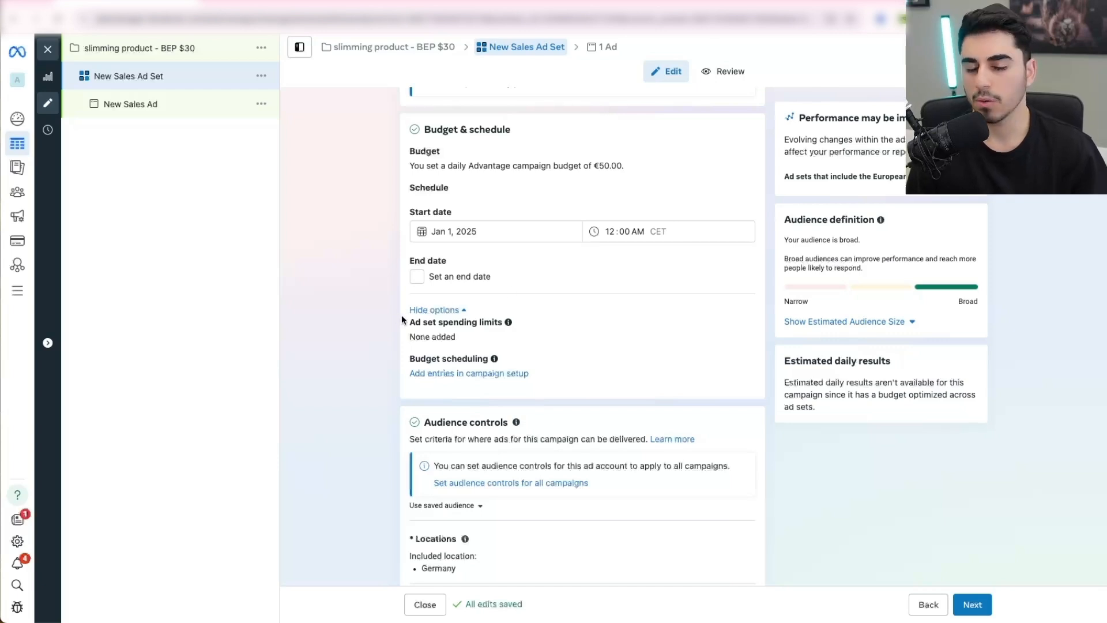
scroll(398, 323, "down", 1)
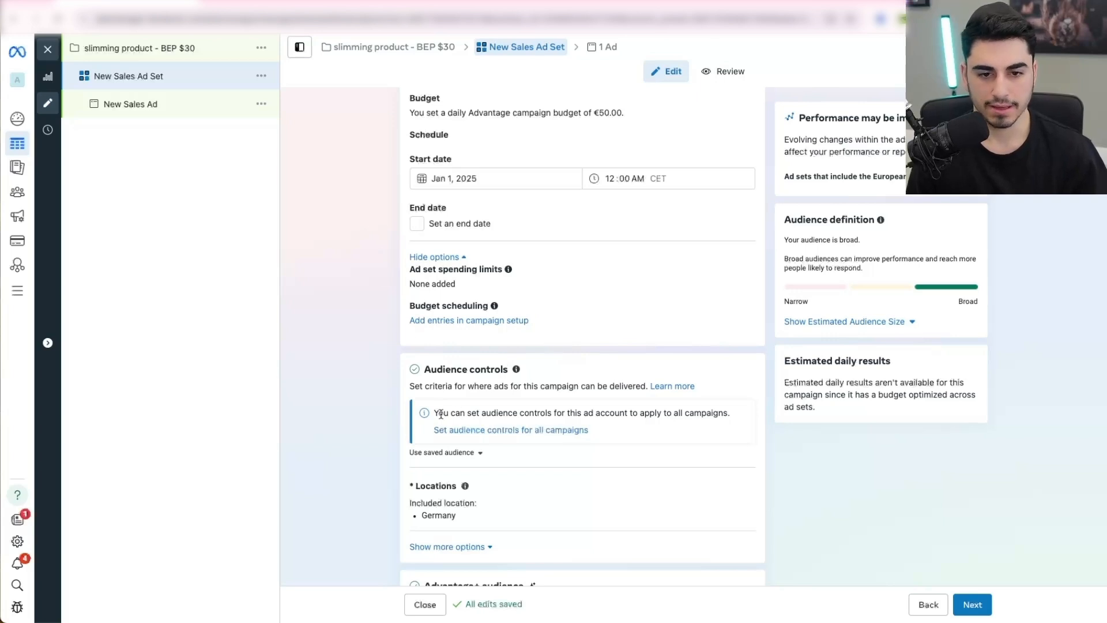
scroll(441, 414, "down", 2)
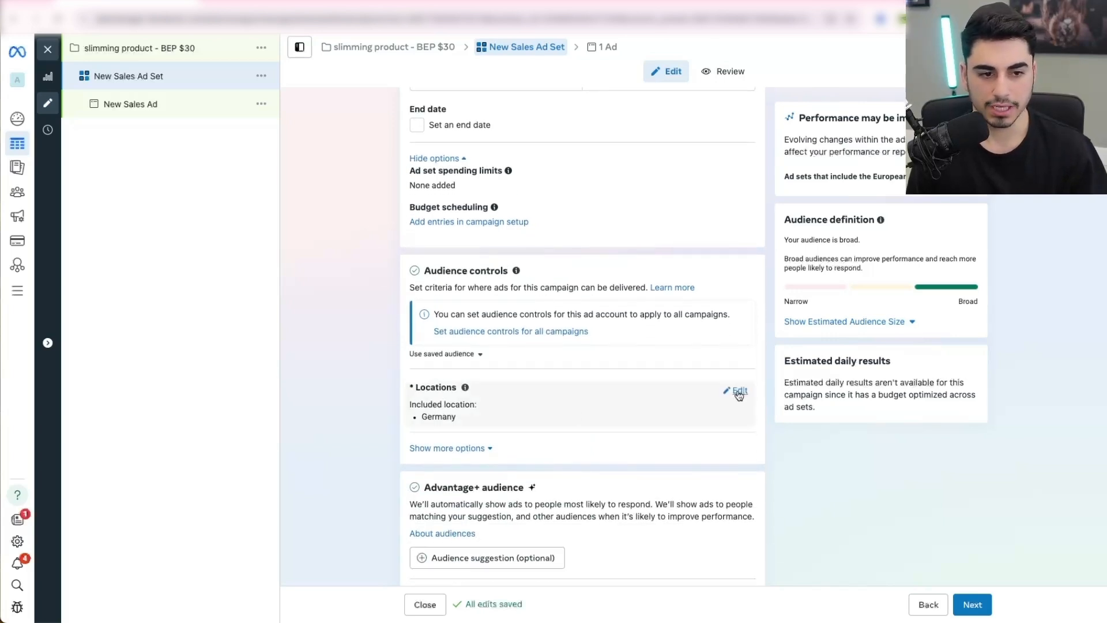
left_click(737, 391)
left_click(736, 451)
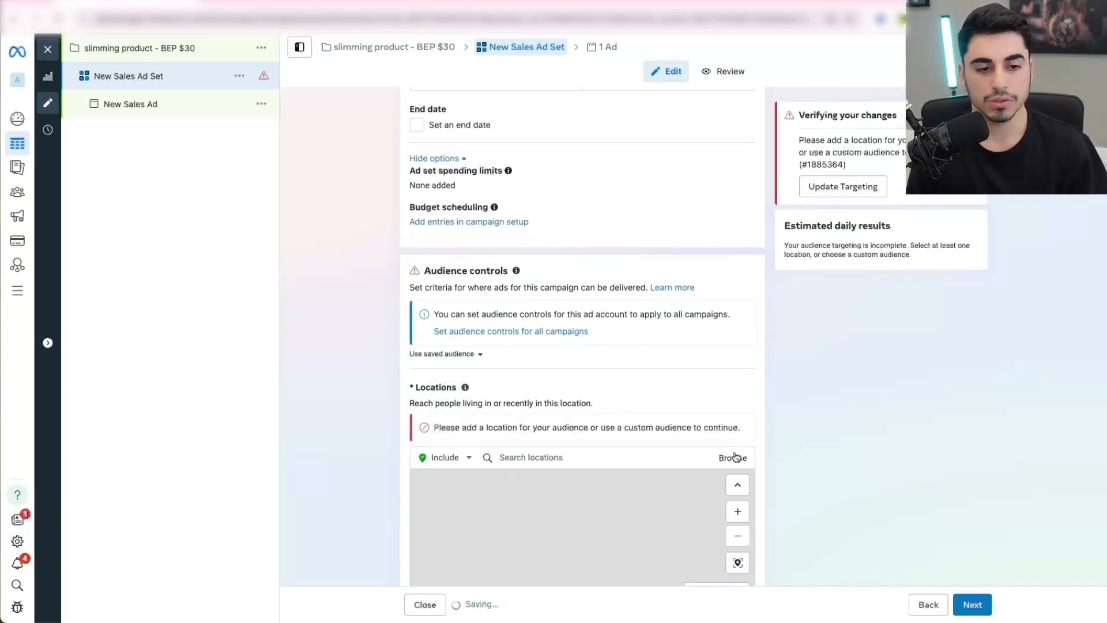
left_click(589, 458)
type("united states")
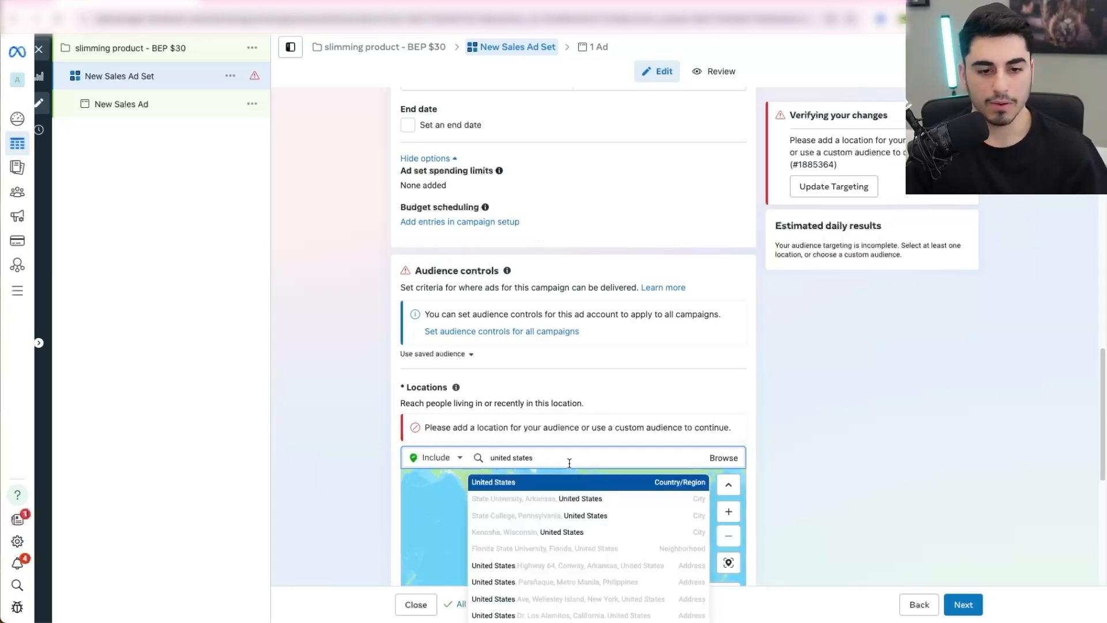
left_click(528, 481)
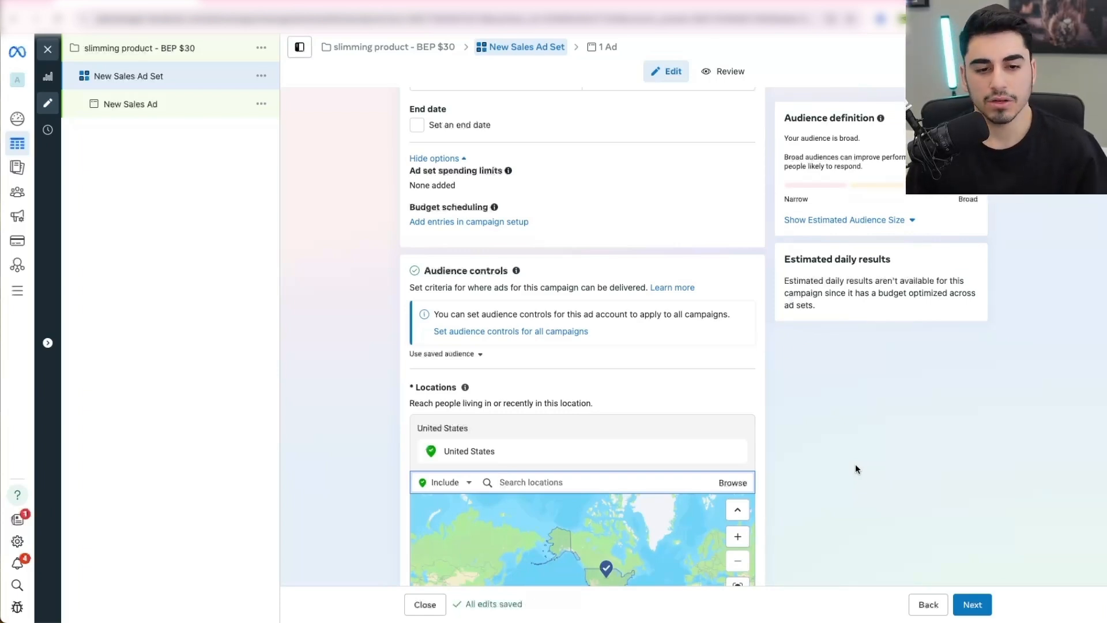
Step: Switch the ad set from Advantage+ audience to the original audience options
scroll(857, 464, "down", 2)
scroll(857, 462, "down", 3)
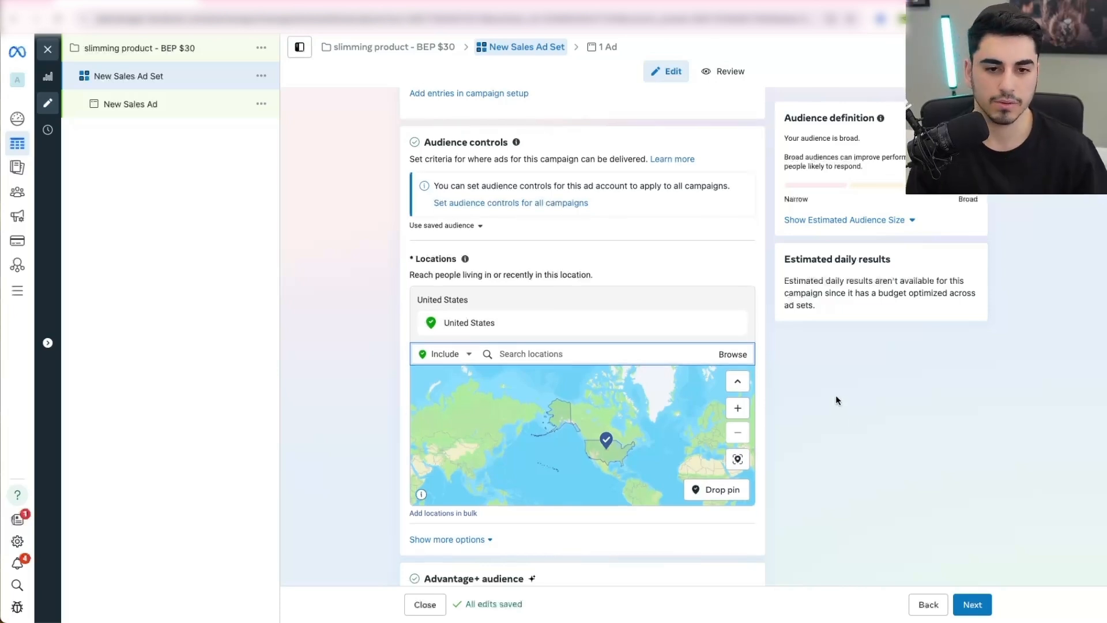
scroll(838, 400, "down", 3)
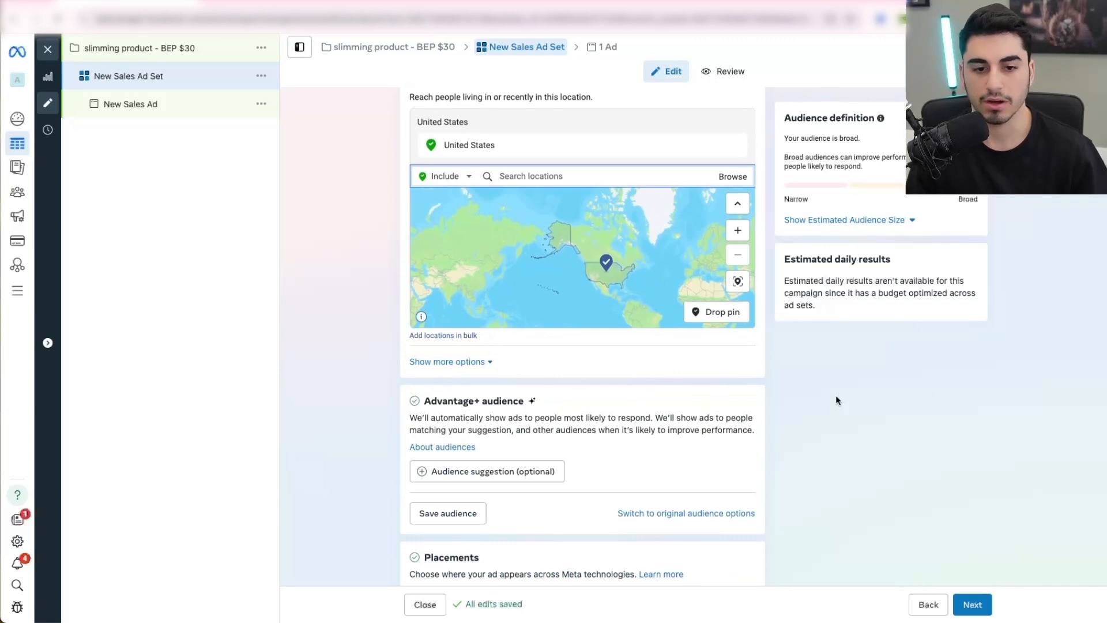
scroll(835, 395, "down", 2)
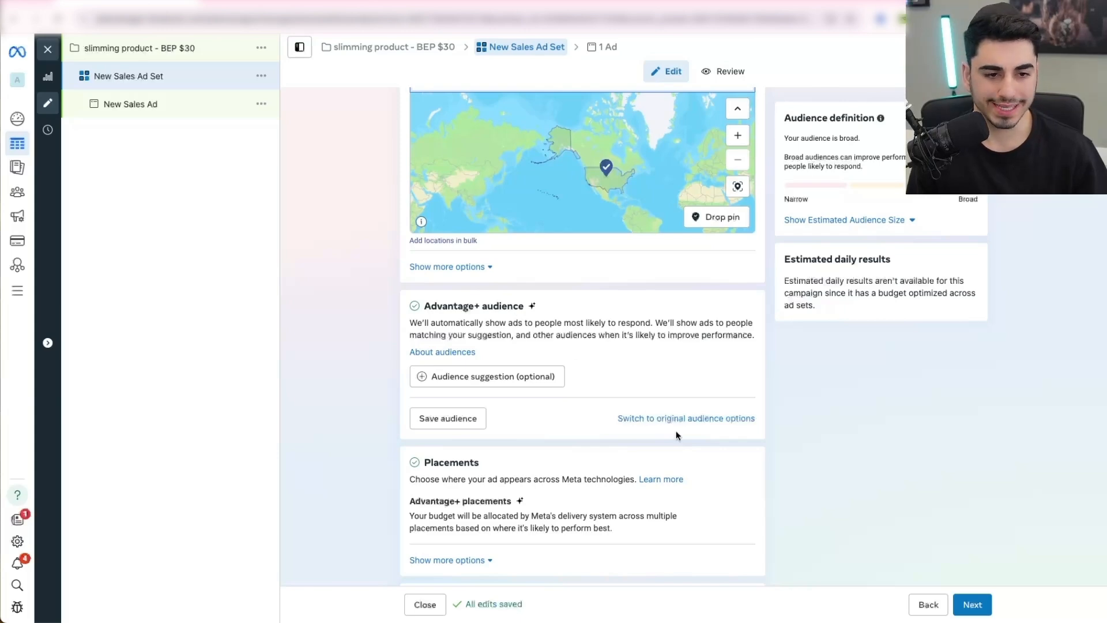
left_click(650, 421)
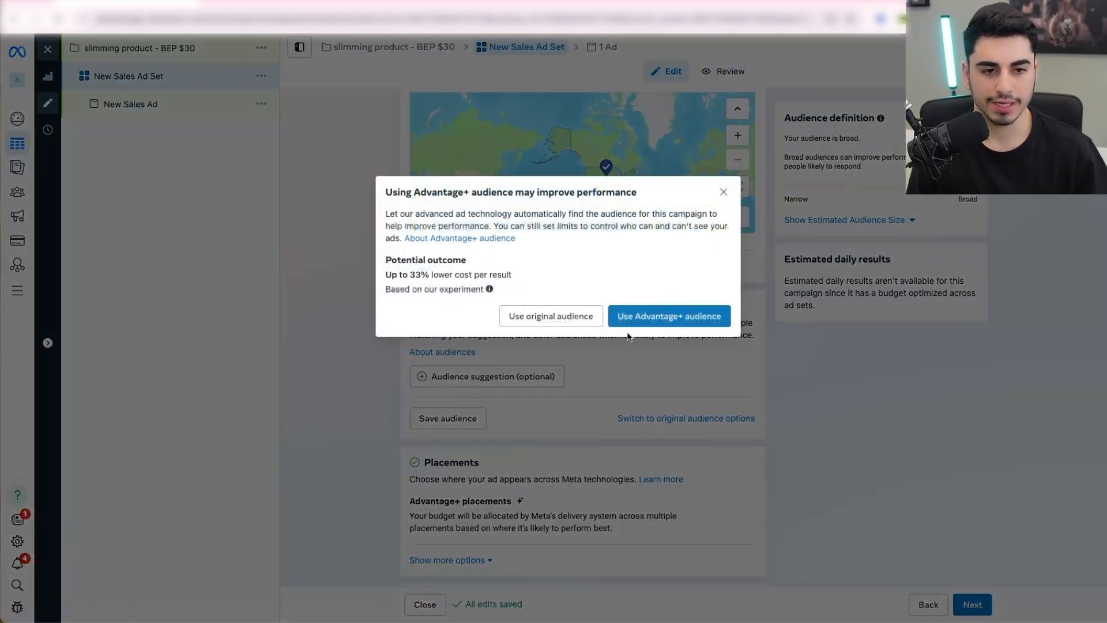
left_click(580, 321)
Step: Restrict the ad set's audience gender to Men
scroll(601, 375, "down", 8)
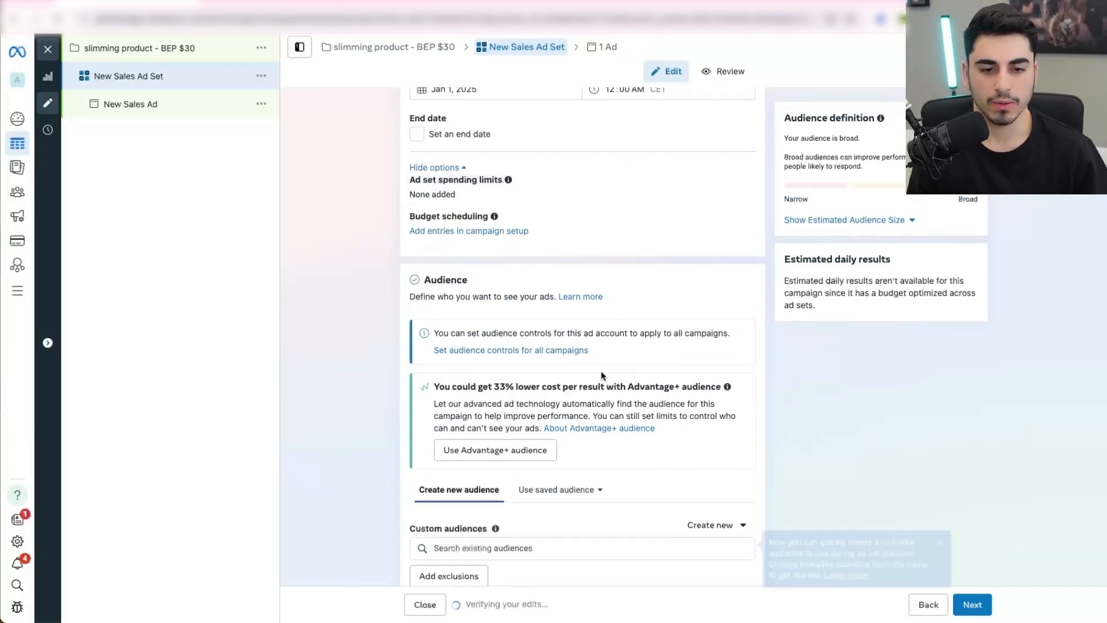
scroll(601, 375, "down", 3)
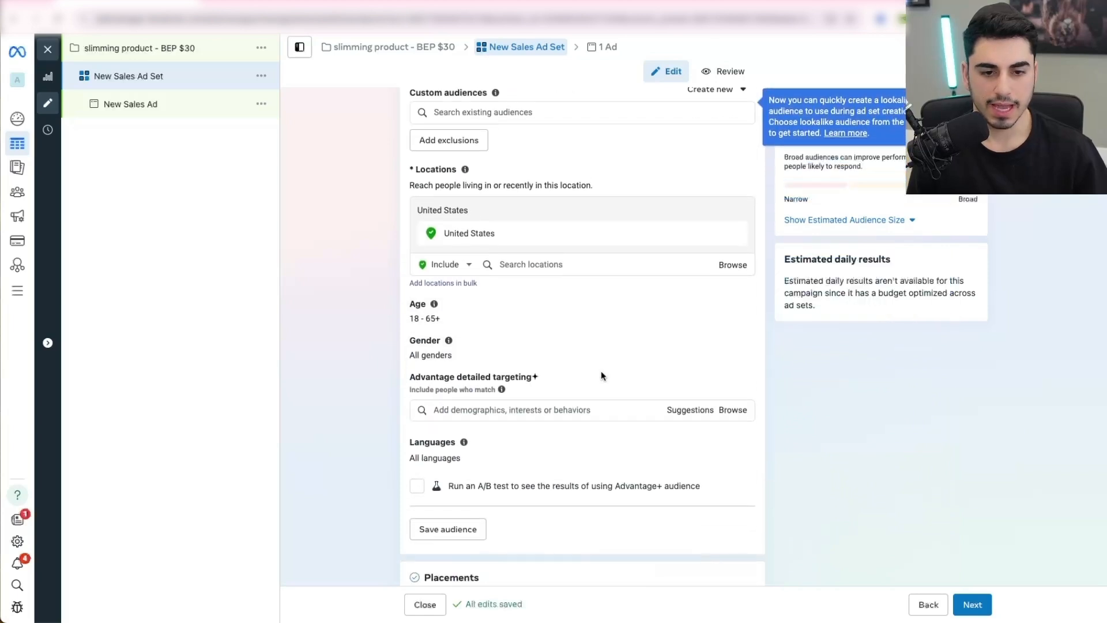
left_click(740, 341)
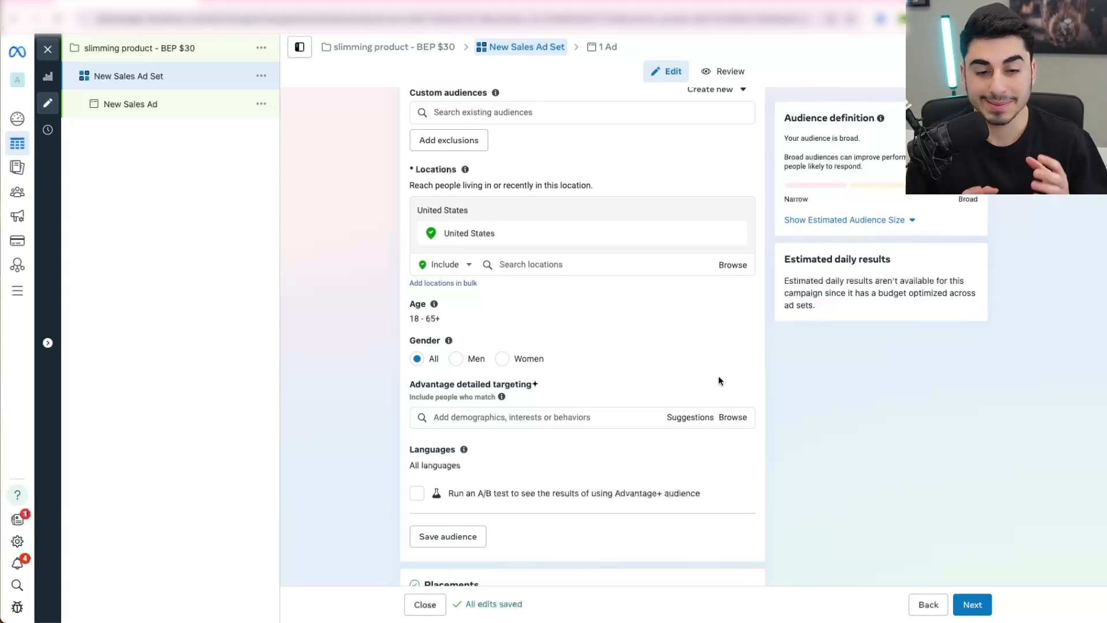
left_click(455, 359)
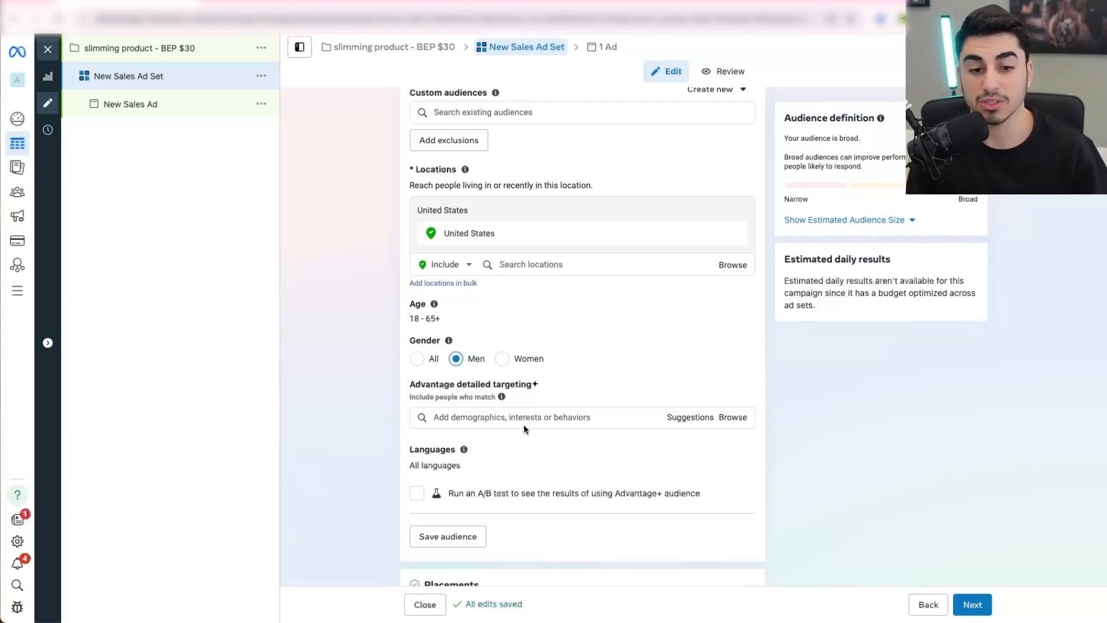
Step: Change the ad set's placements from Advantage+ to manual placements
scroll(526, 421, "down", 2)
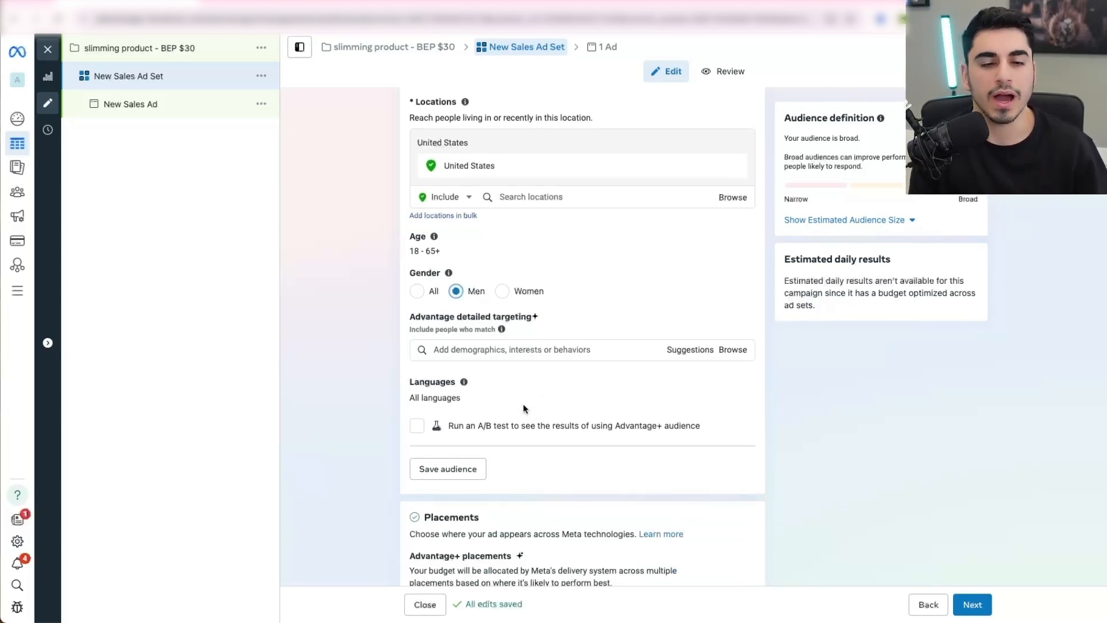
scroll(506, 353, "down", 4)
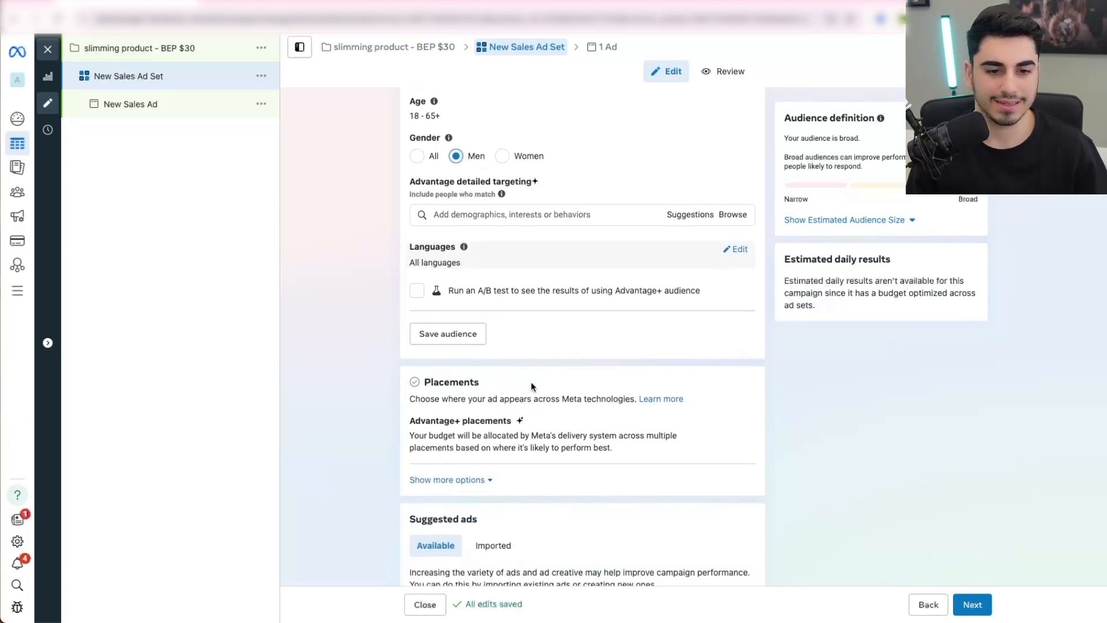
scroll(515, 378, "down", 2)
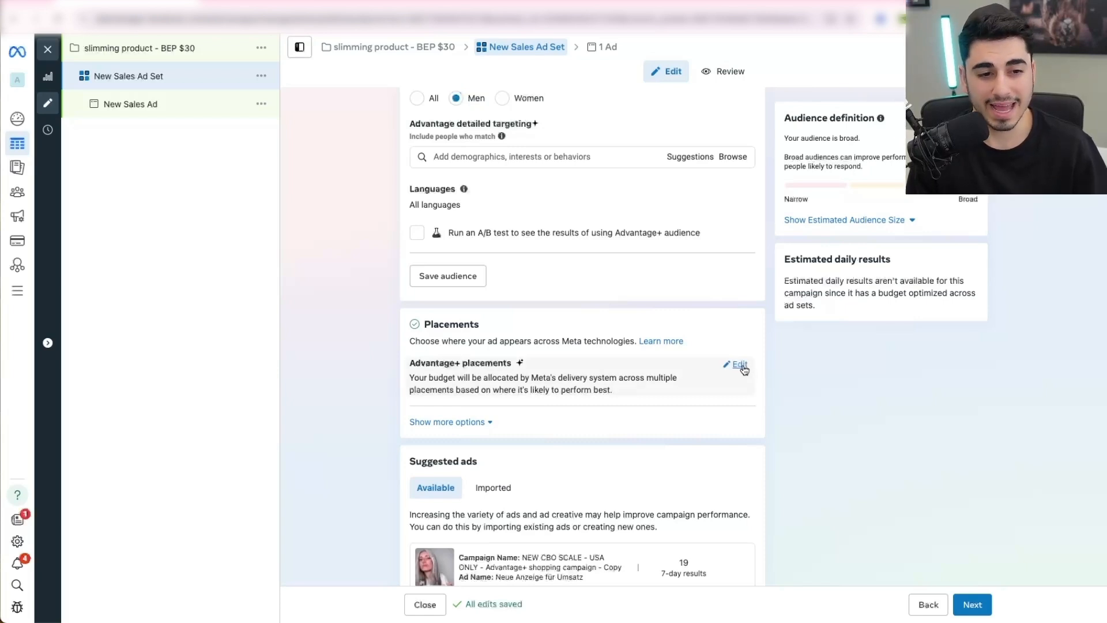
left_click(739, 363)
scroll(512, 326, "down", 2)
left_click(513, 326)
scroll(580, 355, "down", 3)
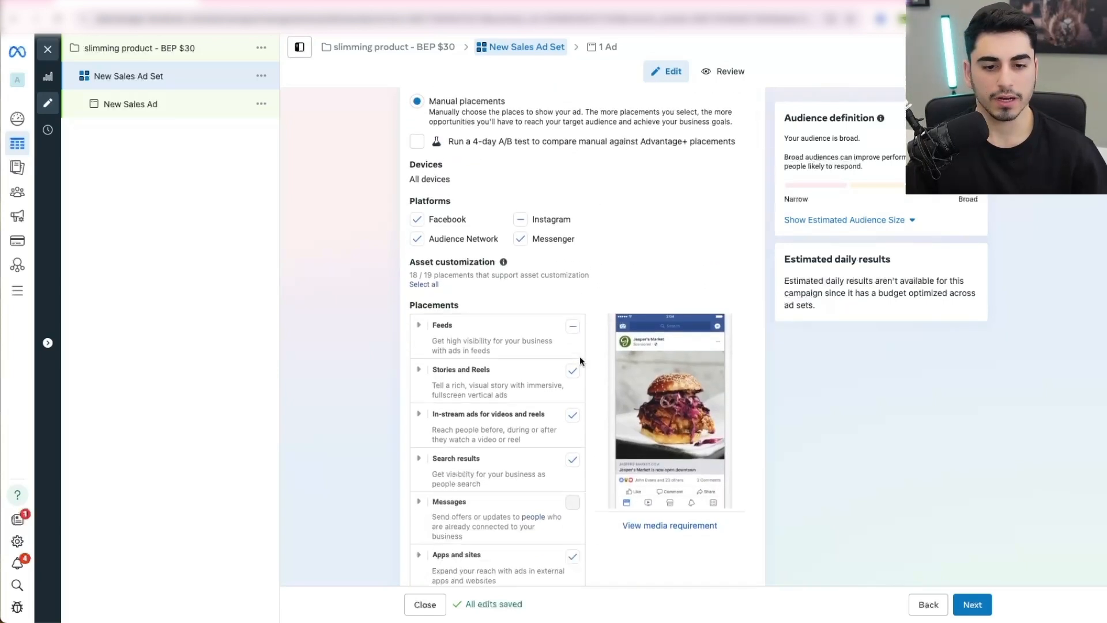
Step: Exclude the Facebook right column feed and the Apps and sites placements, and continue to the ad level
left_click(418, 300)
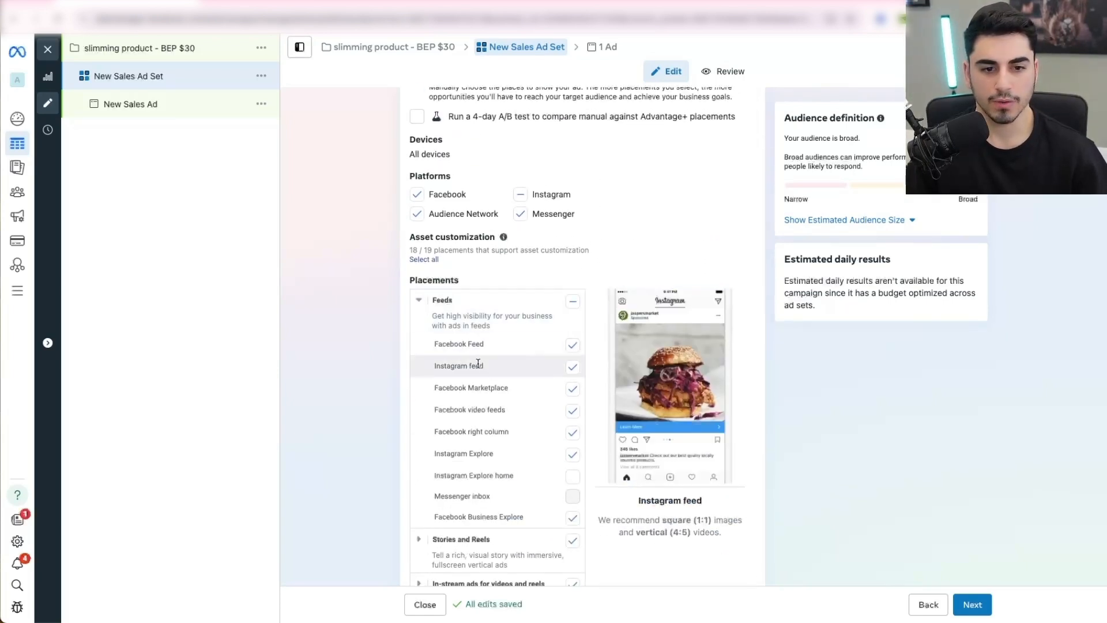
scroll(470, 401, "down", 1)
scroll(471, 406, "down", 1)
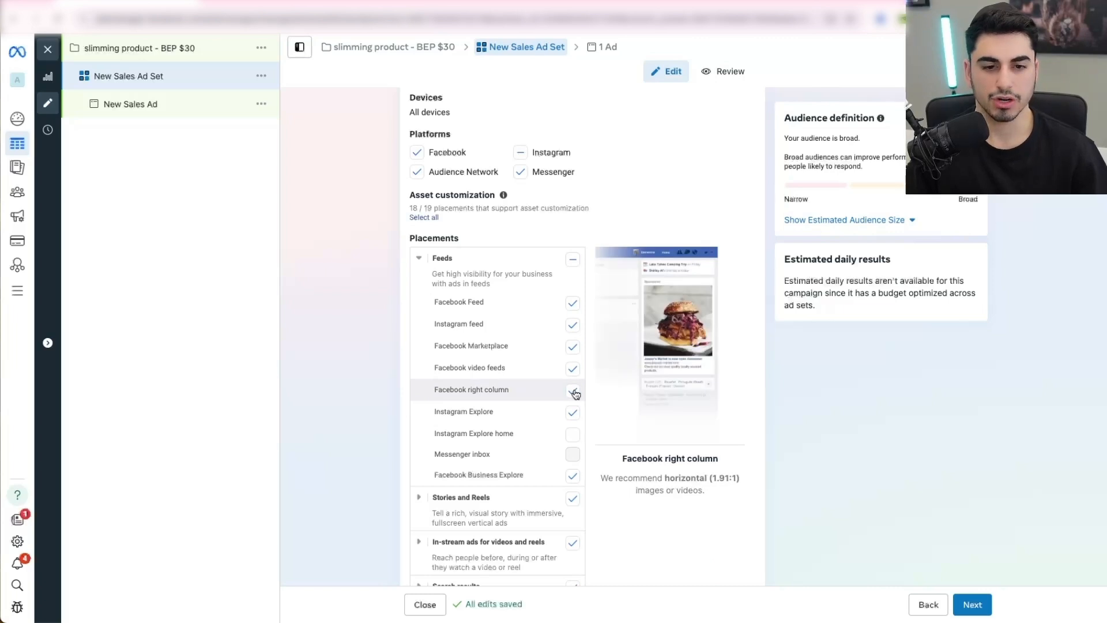
left_click(574, 393)
scroll(334, 180, "down", 5)
scroll(333, 179, "down", 3)
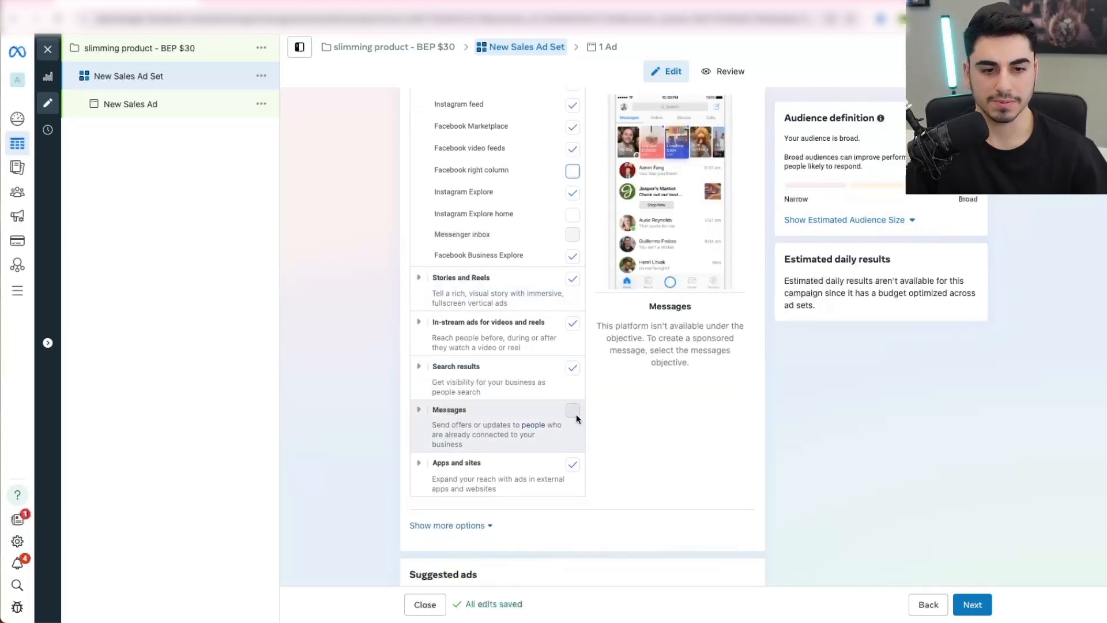
left_click(574, 465)
scroll(632, 465, "down", 3)
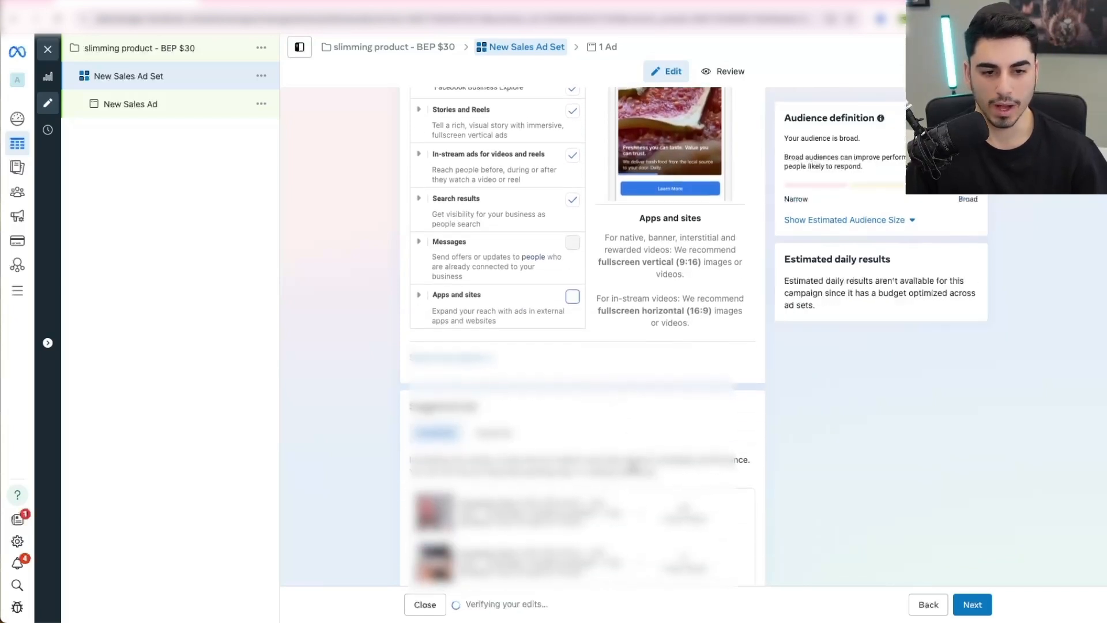
scroll(633, 466, "down", 3)
scroll(289, 145, "up", 4)
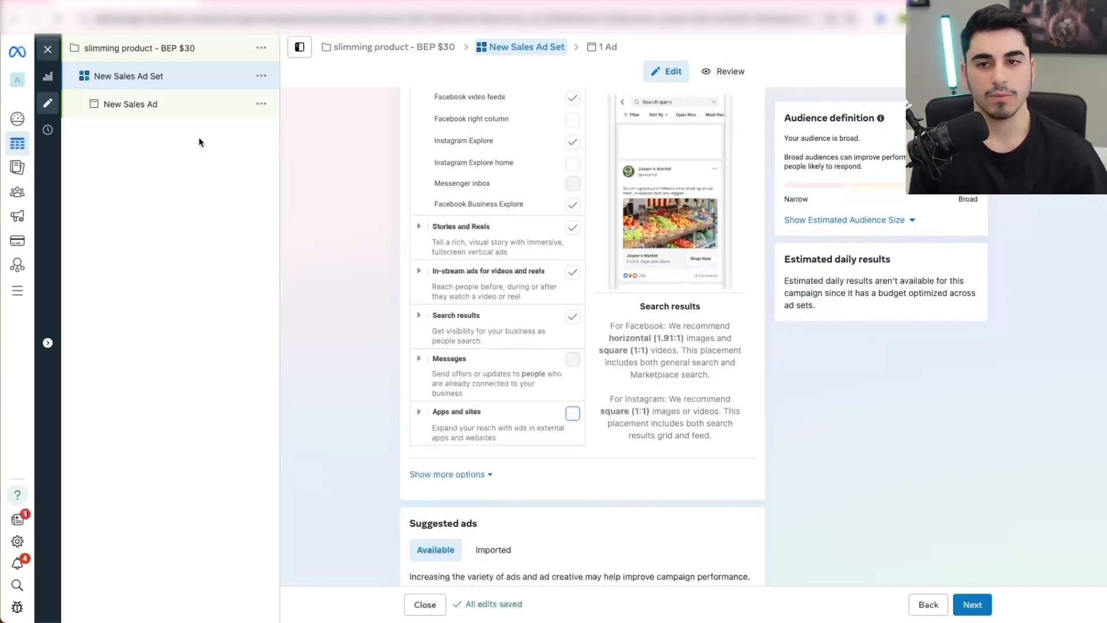
left_click(972, 604)
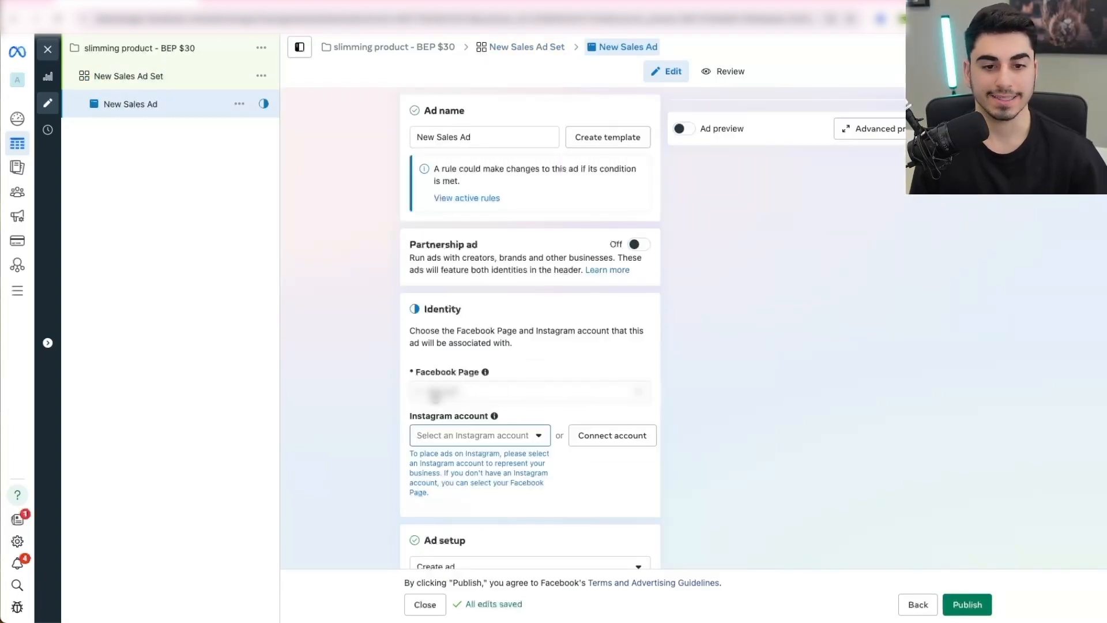
Step: Keep the selected Facebook Page in the ad's identity and use that Page as the Instagram account
left_click(497, 399)
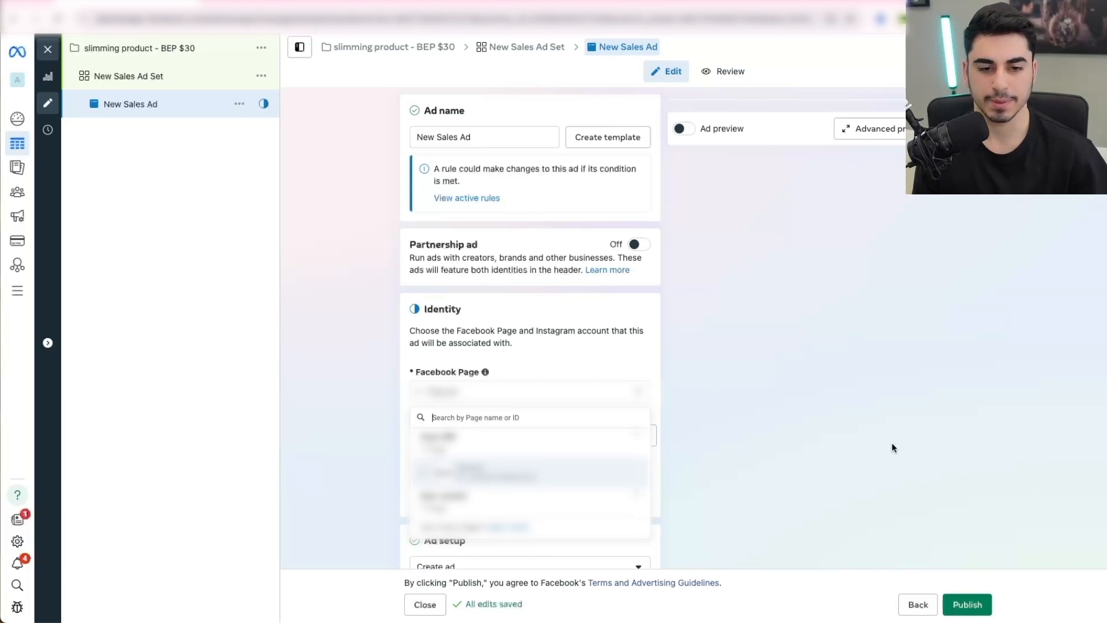
left_click(869, 450)
left_click(510, 438)
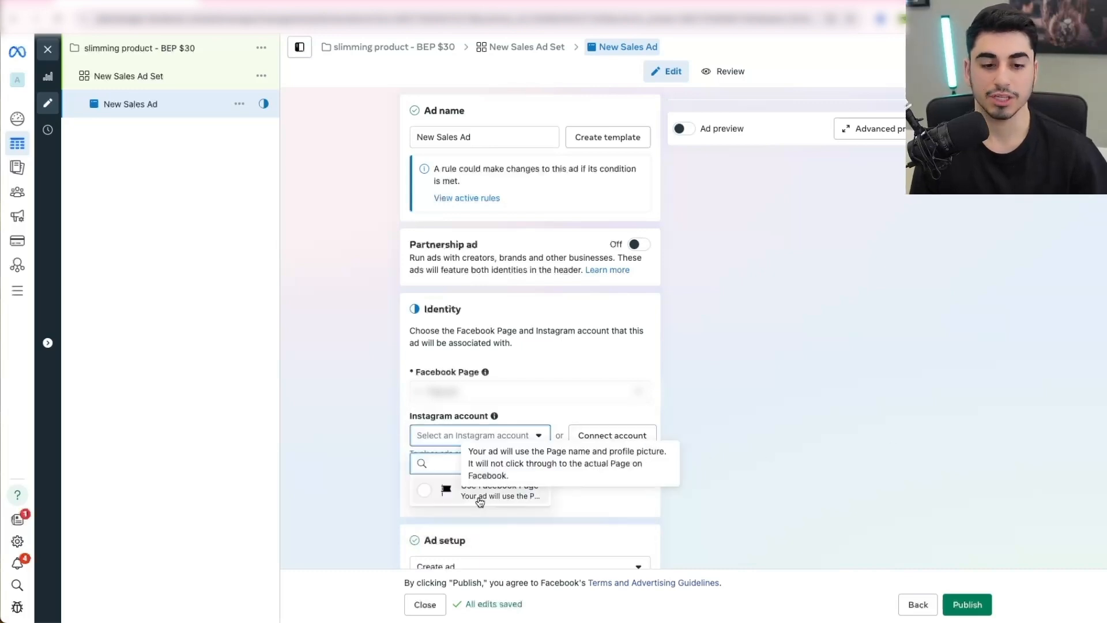
left_click(496, 490)
Step: Turn off Multi-advertiser ads in the ad setup
scroll(597, 476, "down", 4)
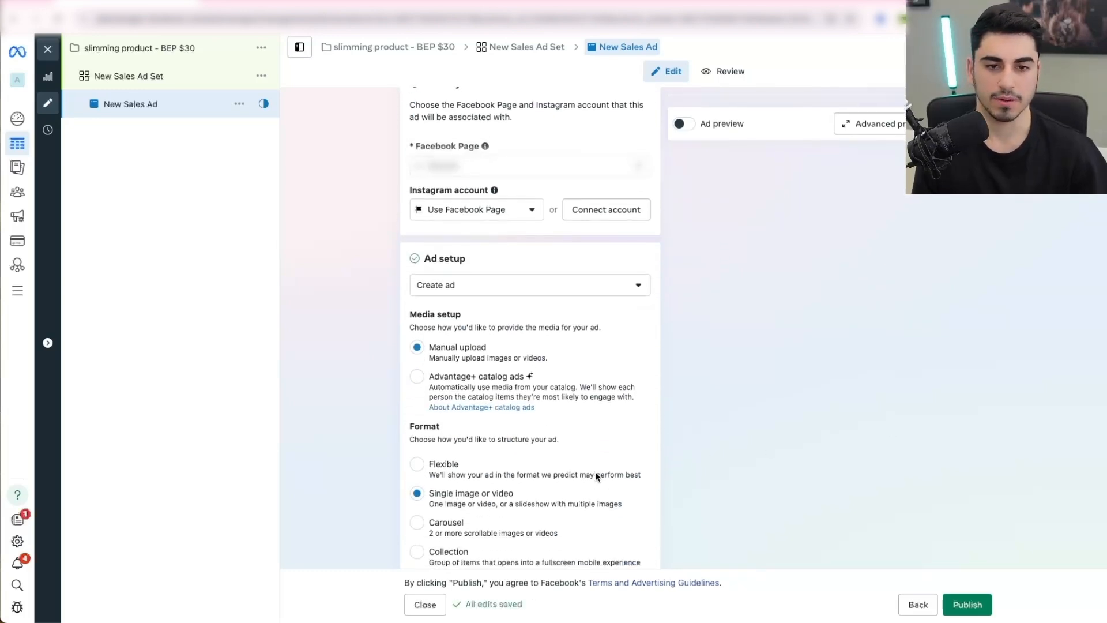
scroll(583, 426, "down", 4)
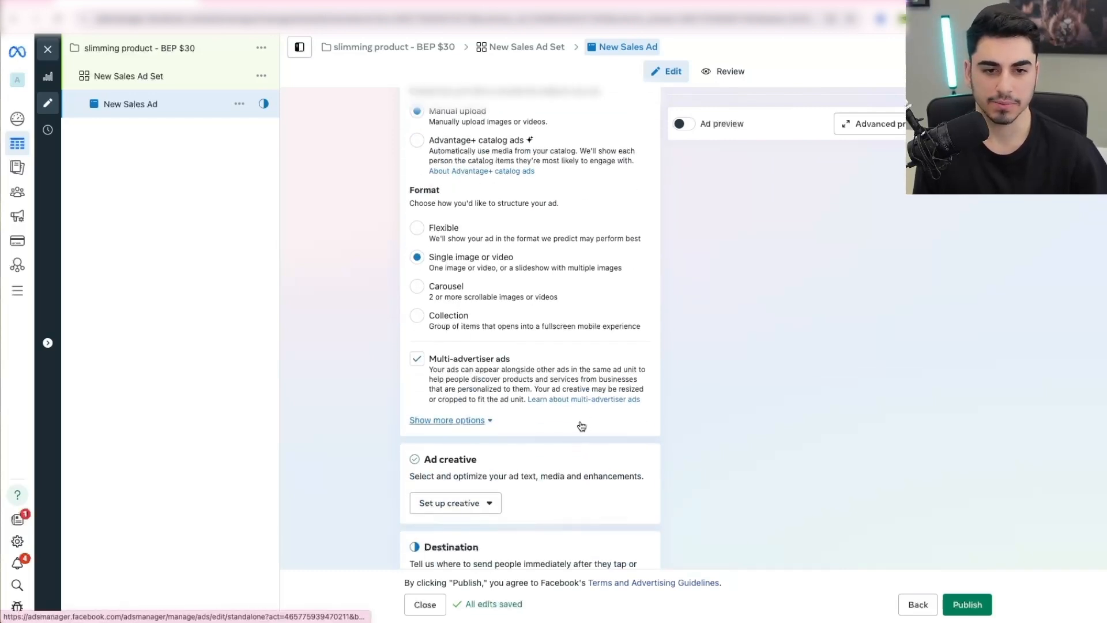
left_click(417, 361)
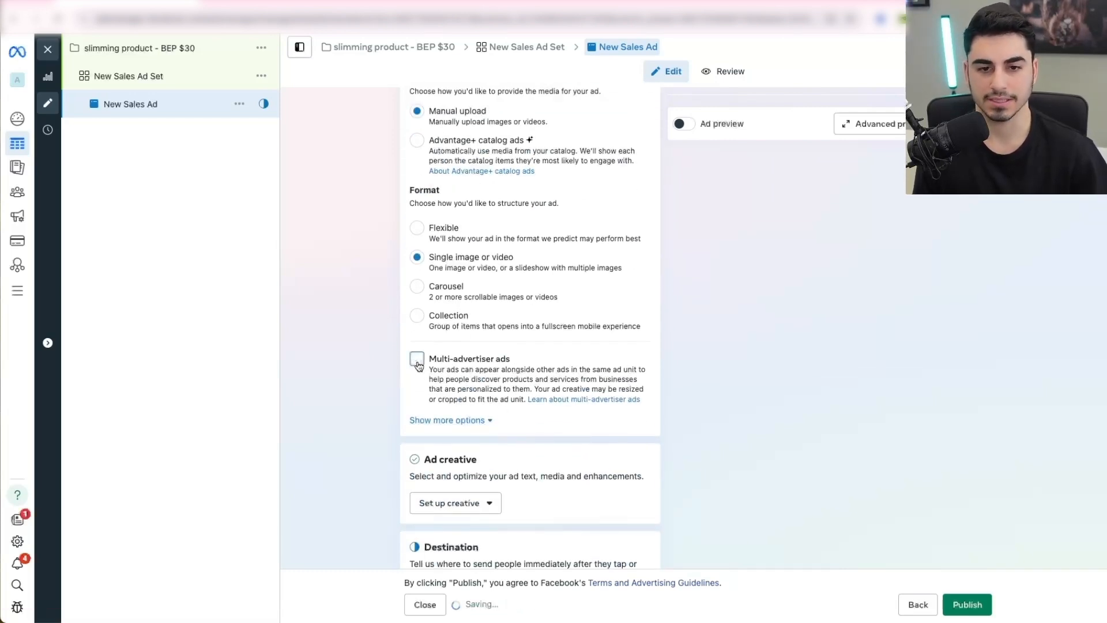
Step: Set up a video ad creative by uploading Snaptik.app_7412382676600048939.mp4 from Downloads, and proceed past the media selection
scroll(444, 413, "down", 2)
left_click(450, 410)
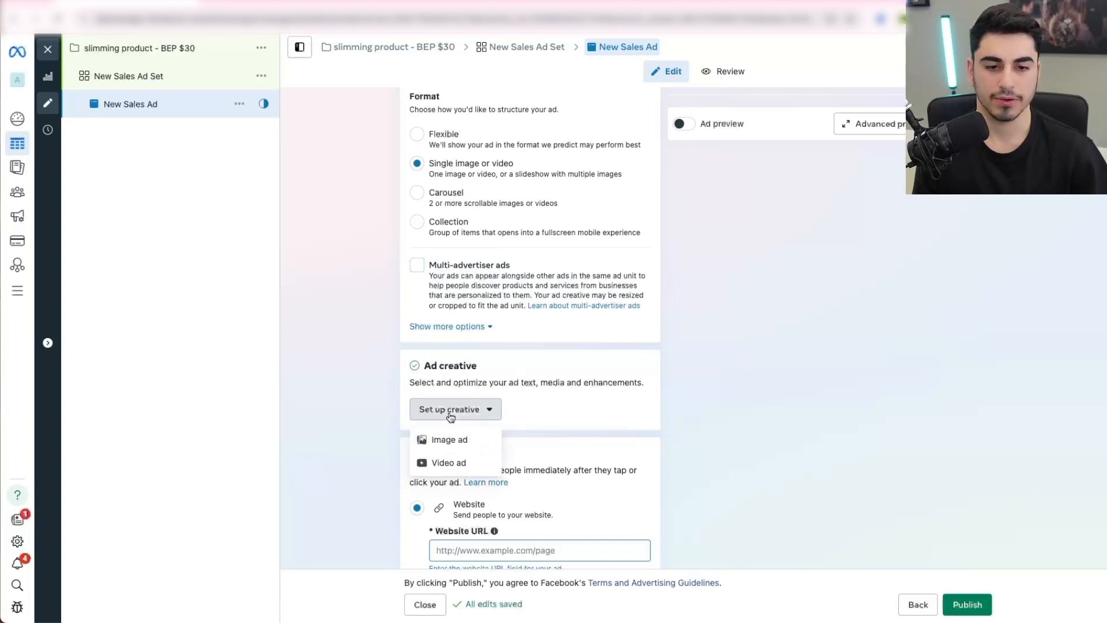
left_click(452, 462)
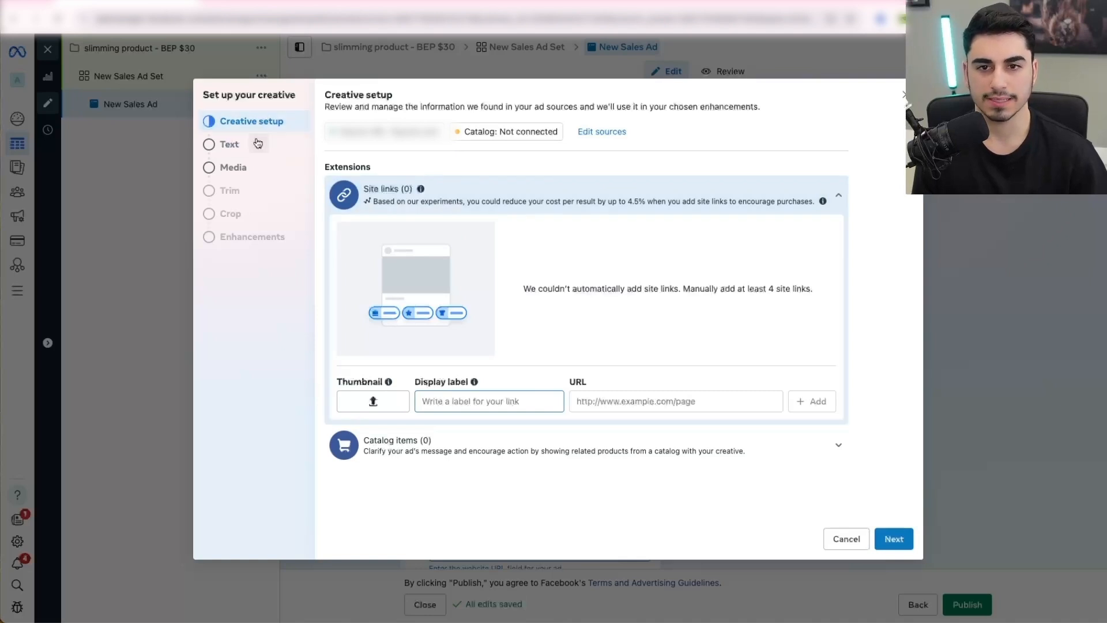
left_click(247, 173)
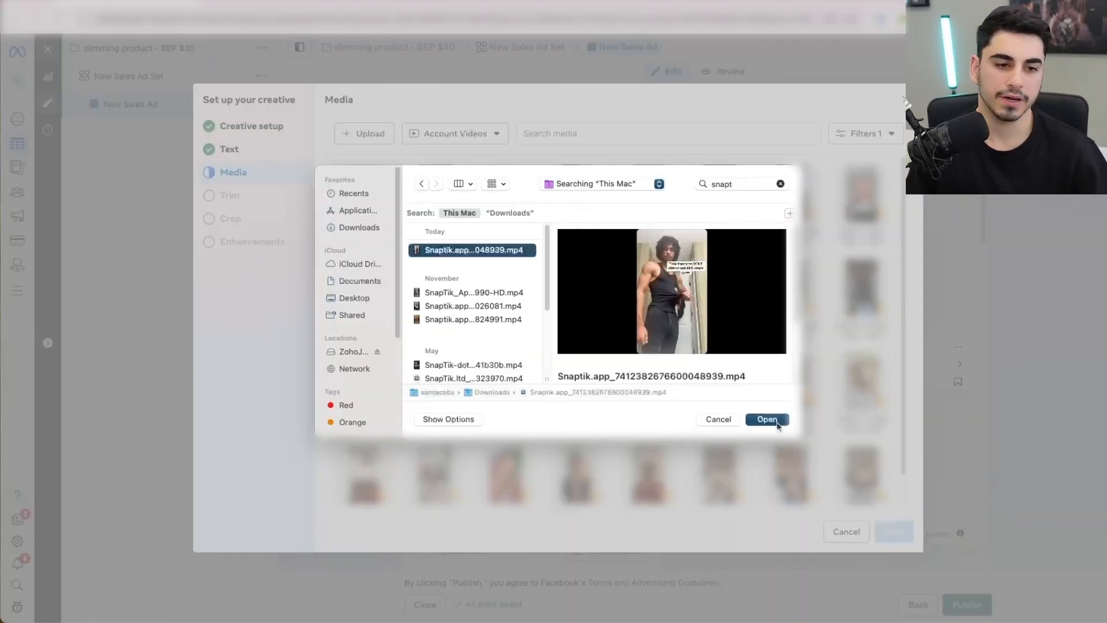
left_click(766, 419)
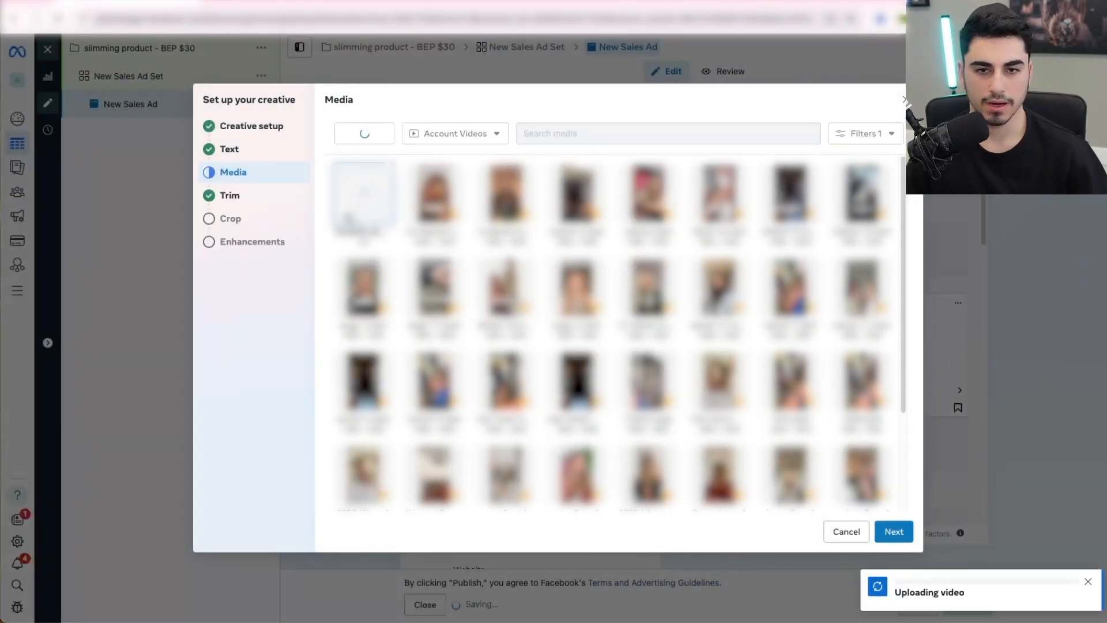
left_click(890, 538)
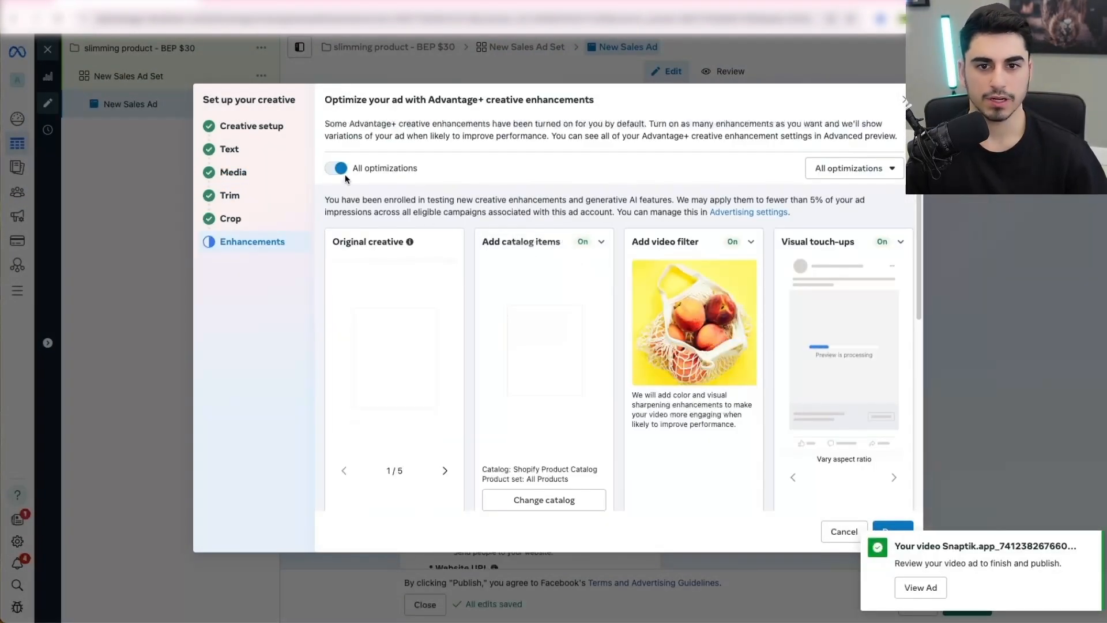
Step: Turn off all Advantage+ creative optimizations except Visual touch-ups and finish the creative setup
left_click(493, 128)
left_click(335, 167)
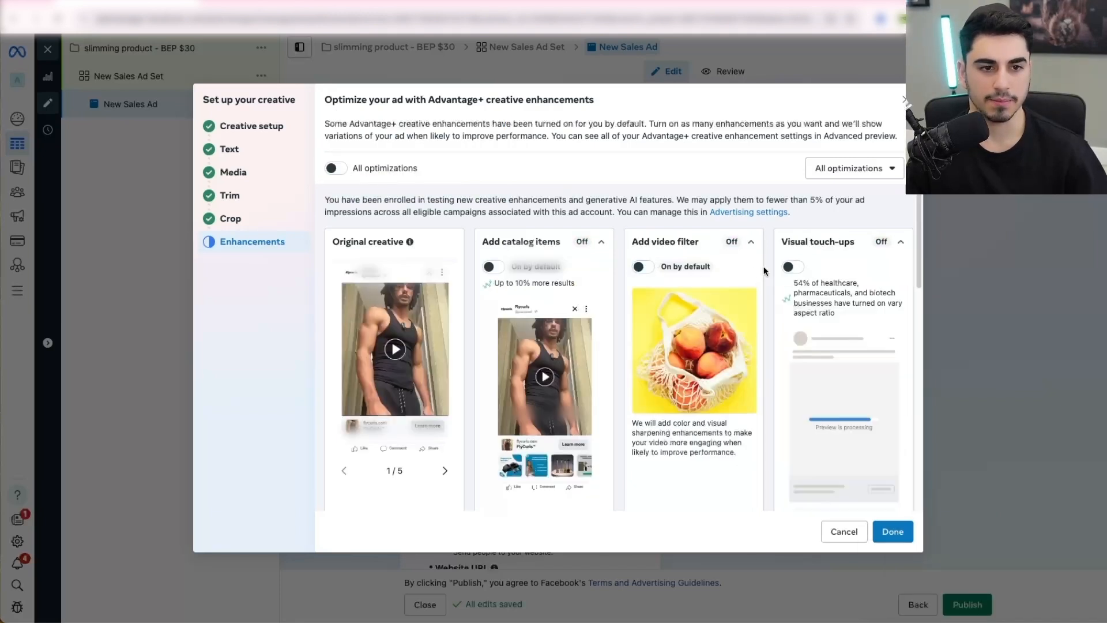
left_click(790, 266)
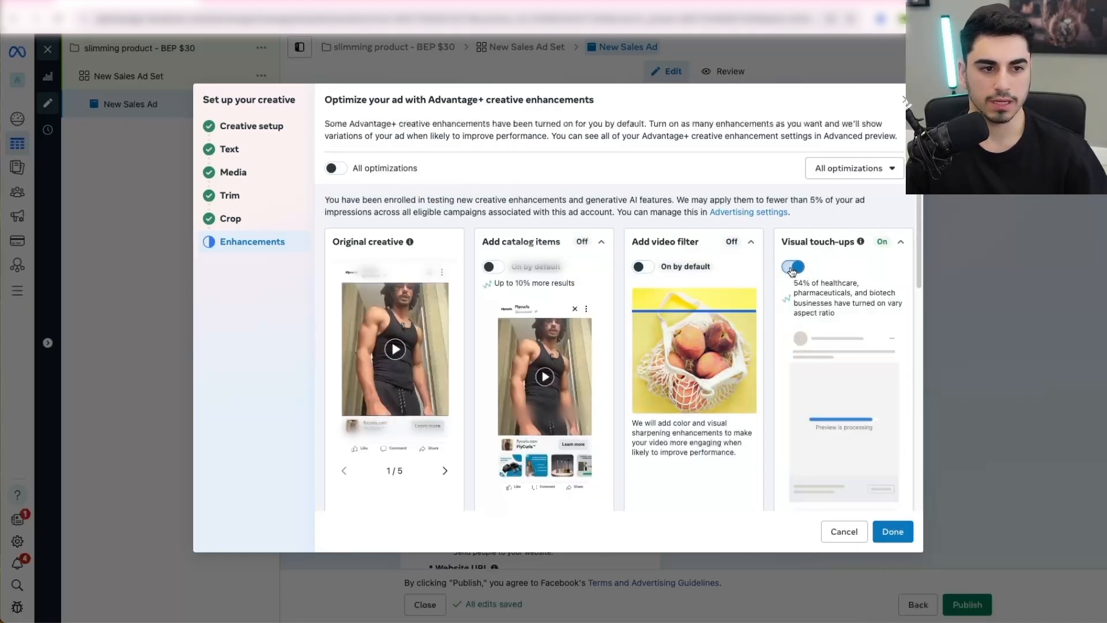
left_click(893, 531)
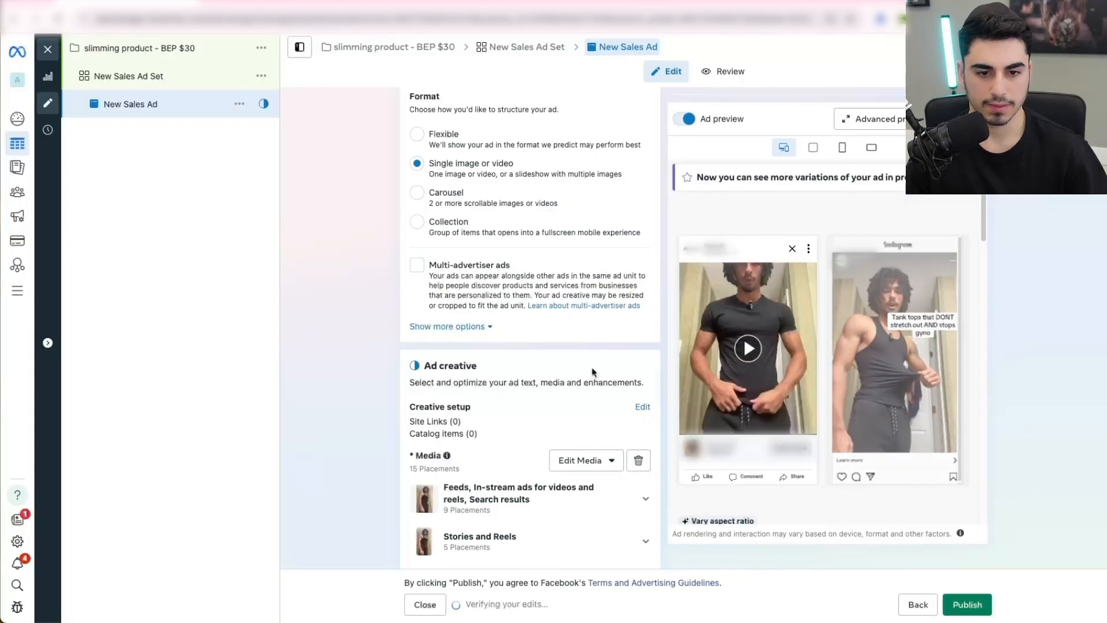
Step: Set the ad's call to action to Shop now, leaving the primary text empty
scroll(618, 425, "down", 5)
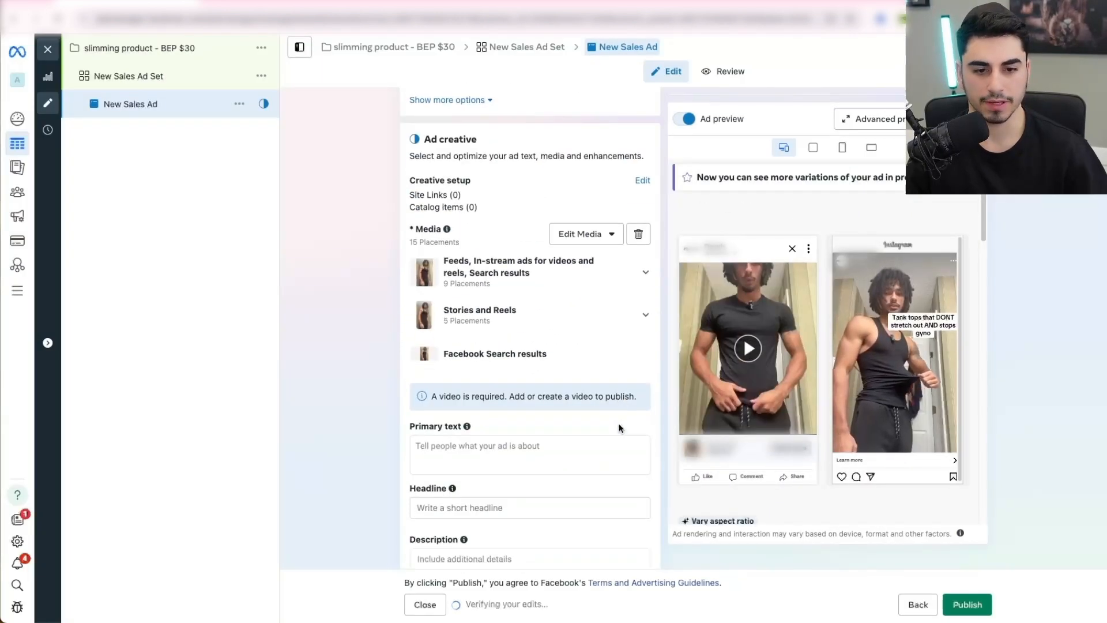
left_click(539, 391)
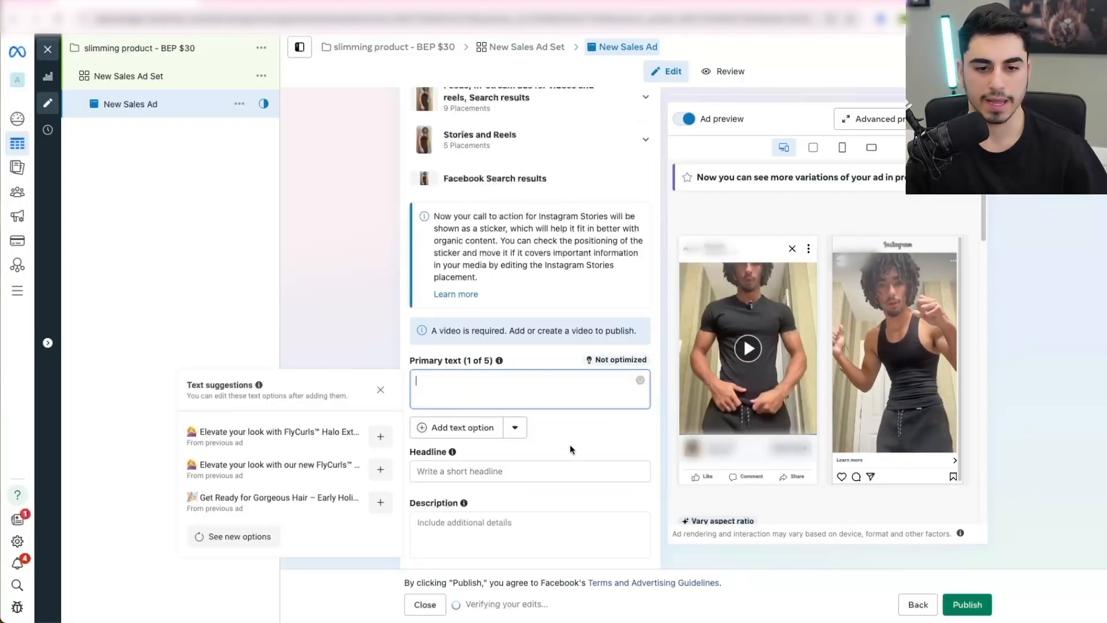
scroll(565, 495, "down", 2)
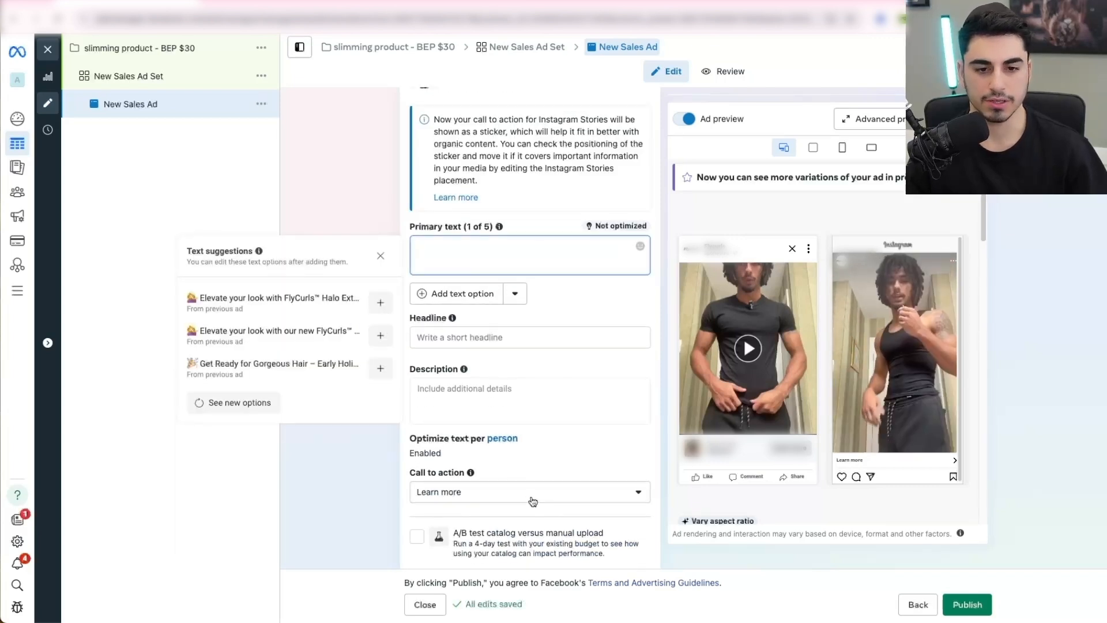
left_click(533, 501)
left_click(462, 488)
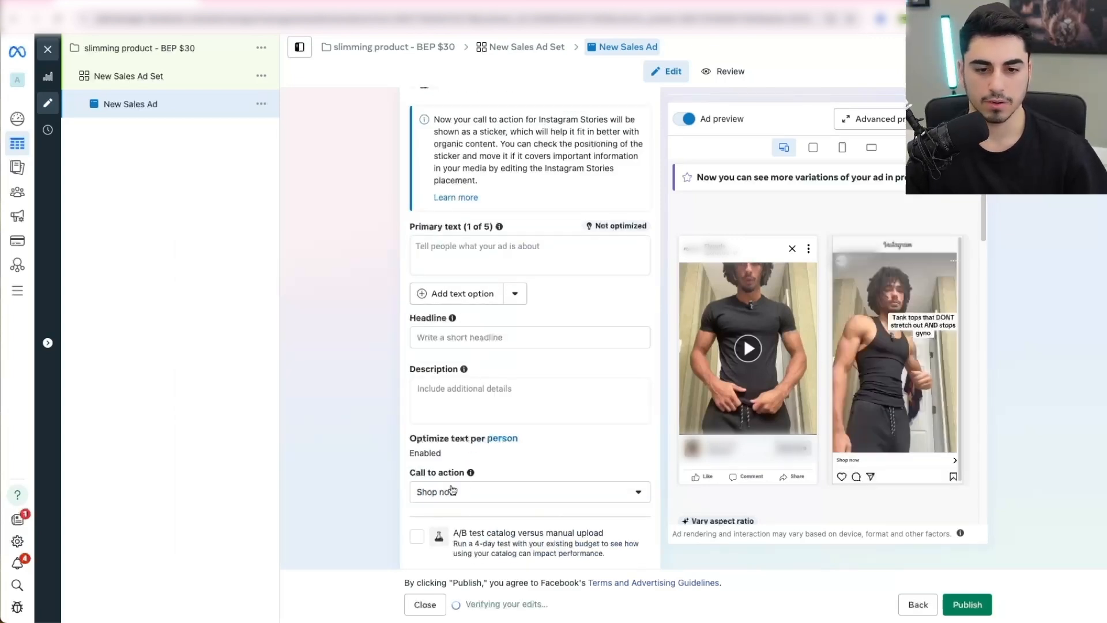
Step: Turn off Highlight your promo codes for the ad and check the website destination settings
scroll(364, 500, "down", 1)
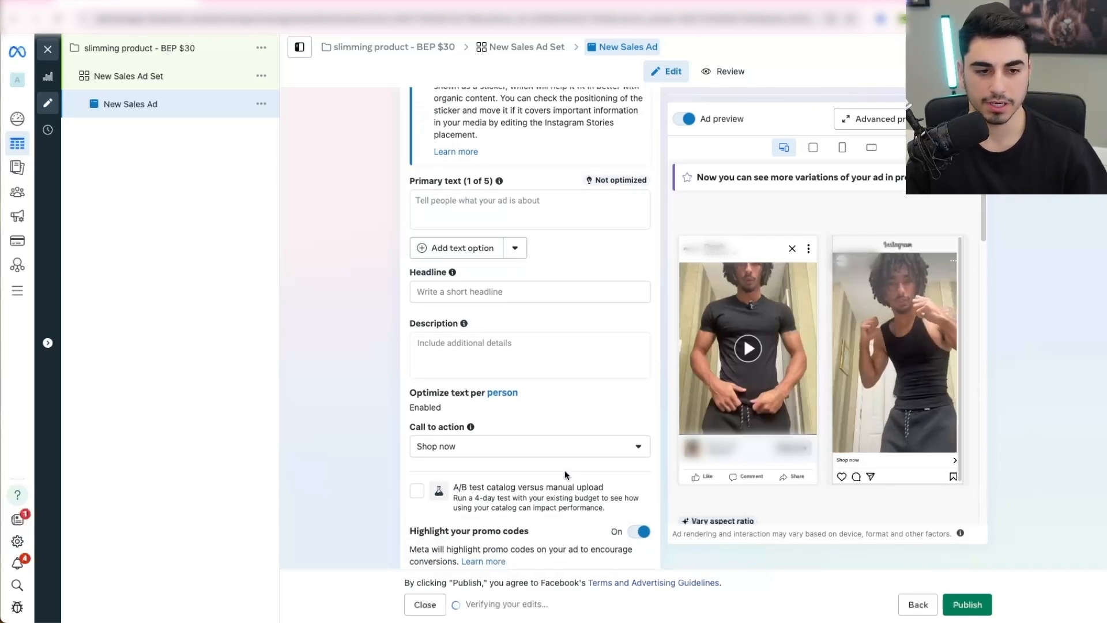
scroll(565, 469, "down", 3)
left_click(634, 432)
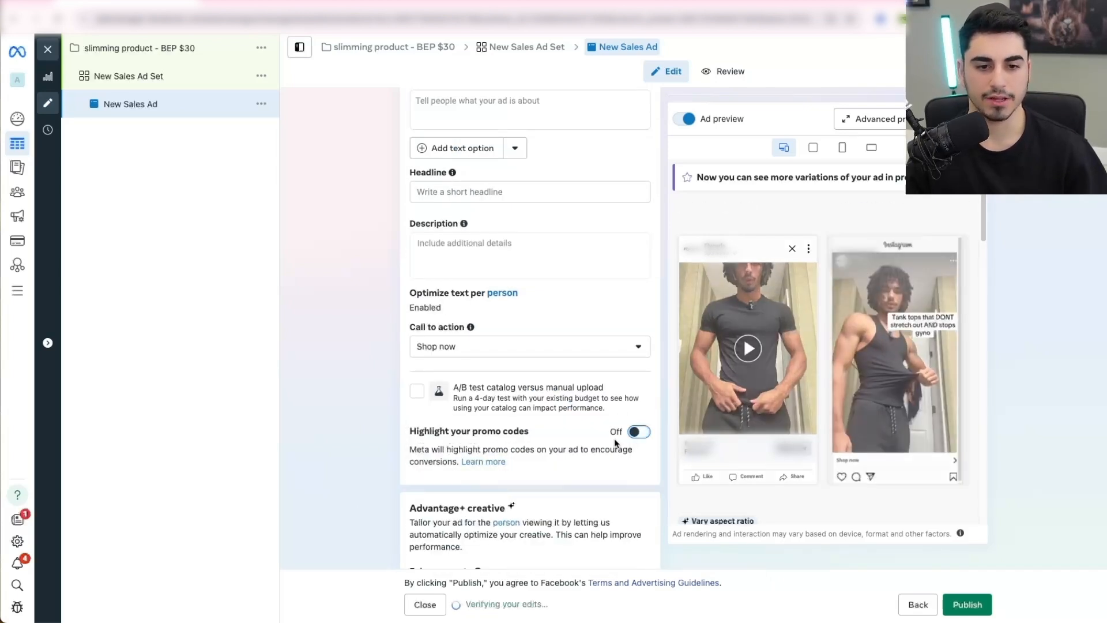
scroll(625, 442, "down", 6)
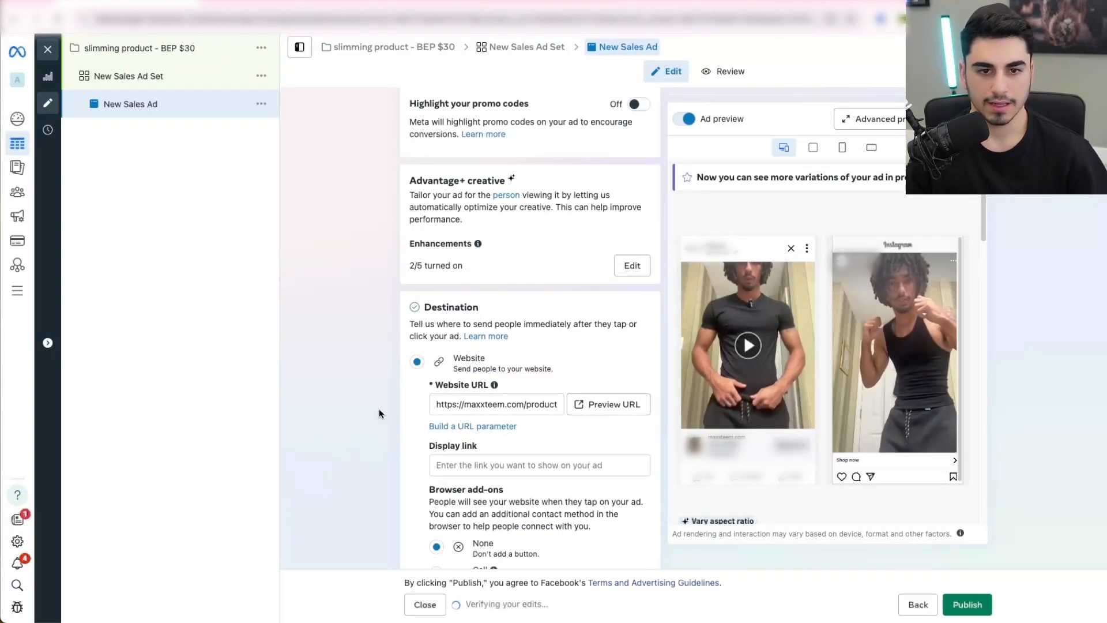
scroll(377, 406, "up", 8)
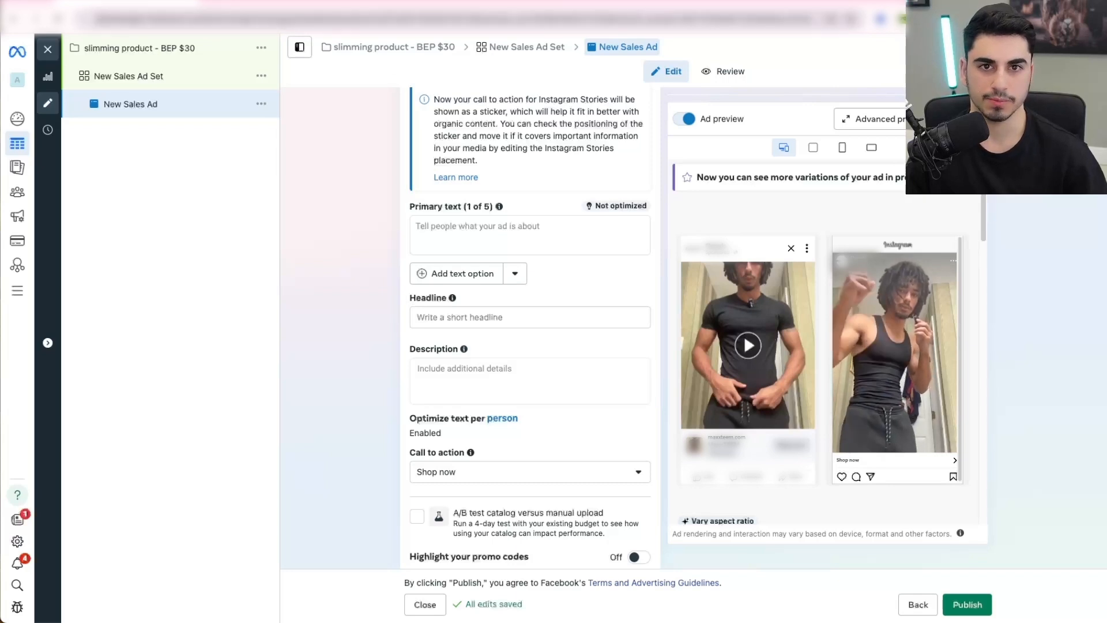
Step: Switch to the Copy of Chatgpt Ad Copie document in Google Docs and place the cursor after Product Name
left_click(415, 4)
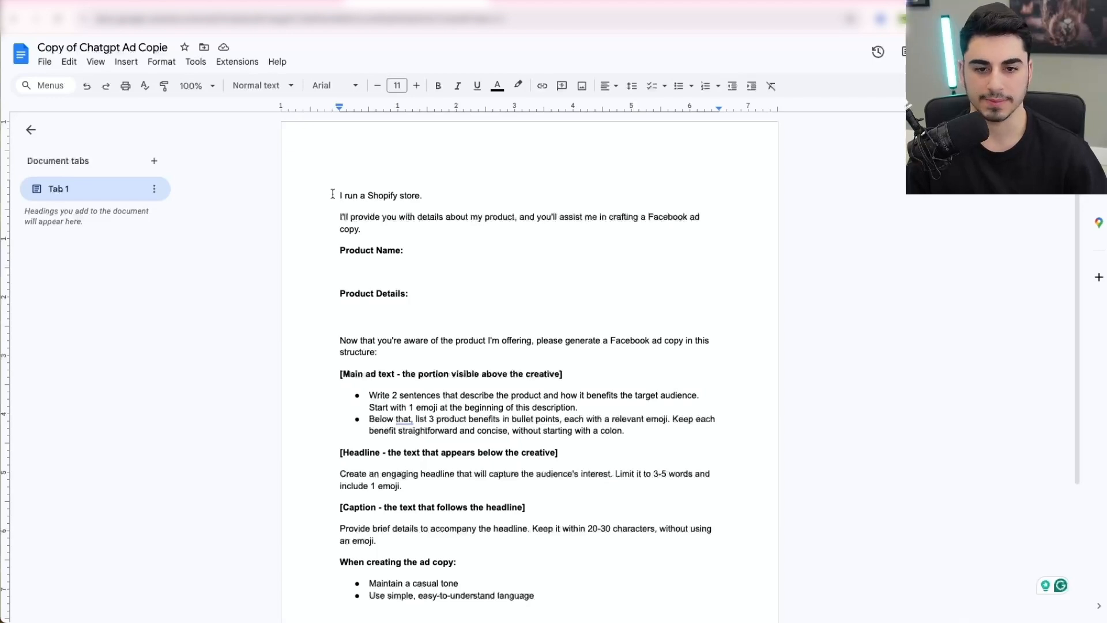
left_click(432, 251)
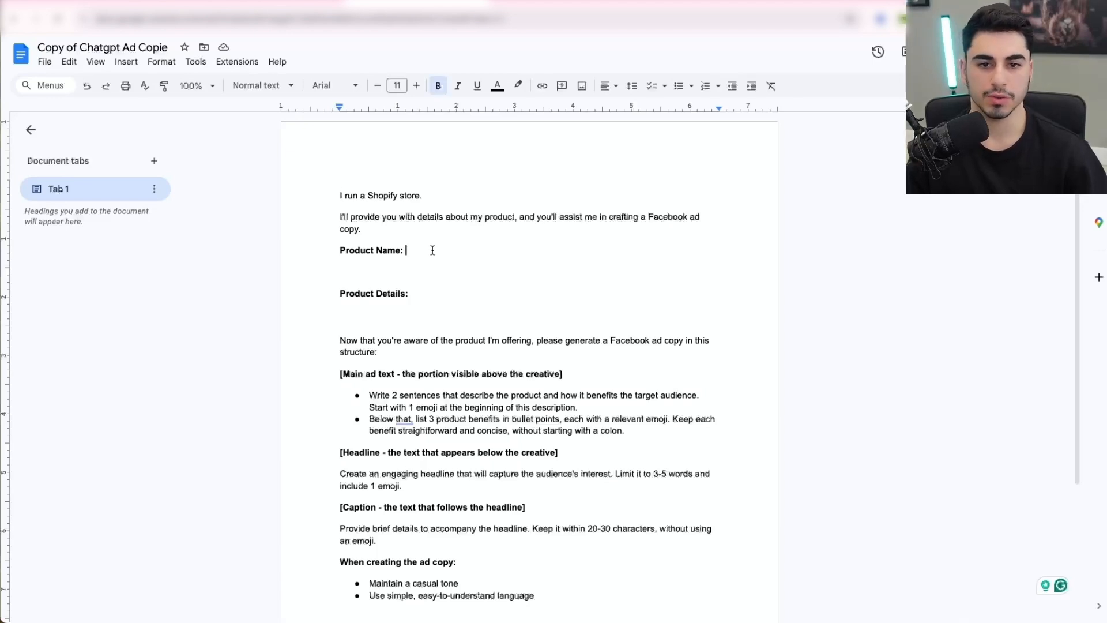
left_click(435, 302)
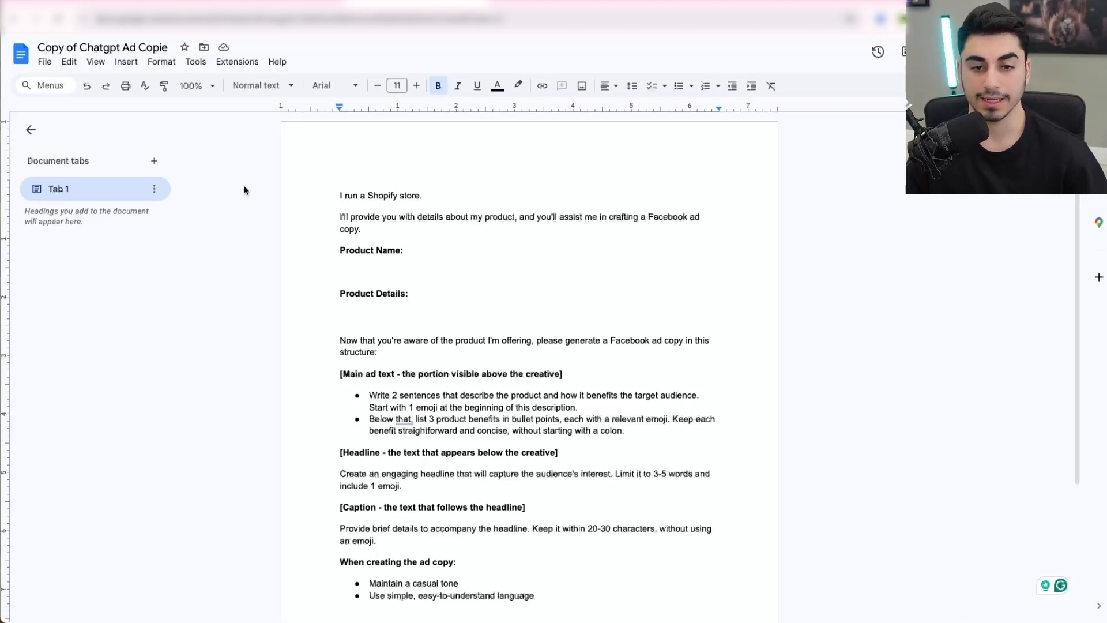
left_click(46, 64)
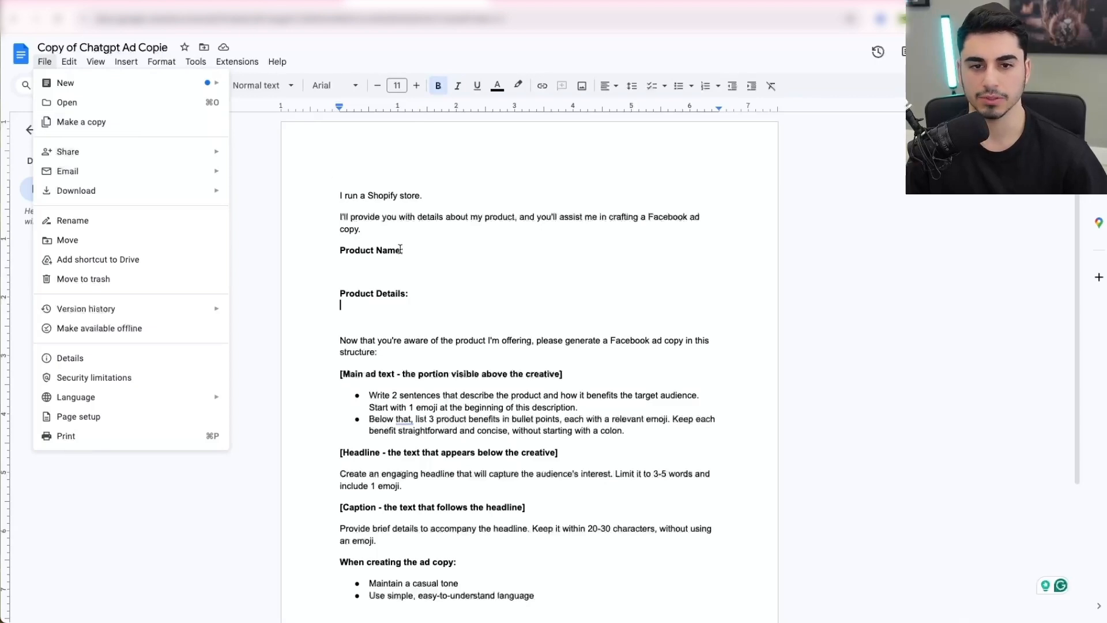
left_click(427, 249)
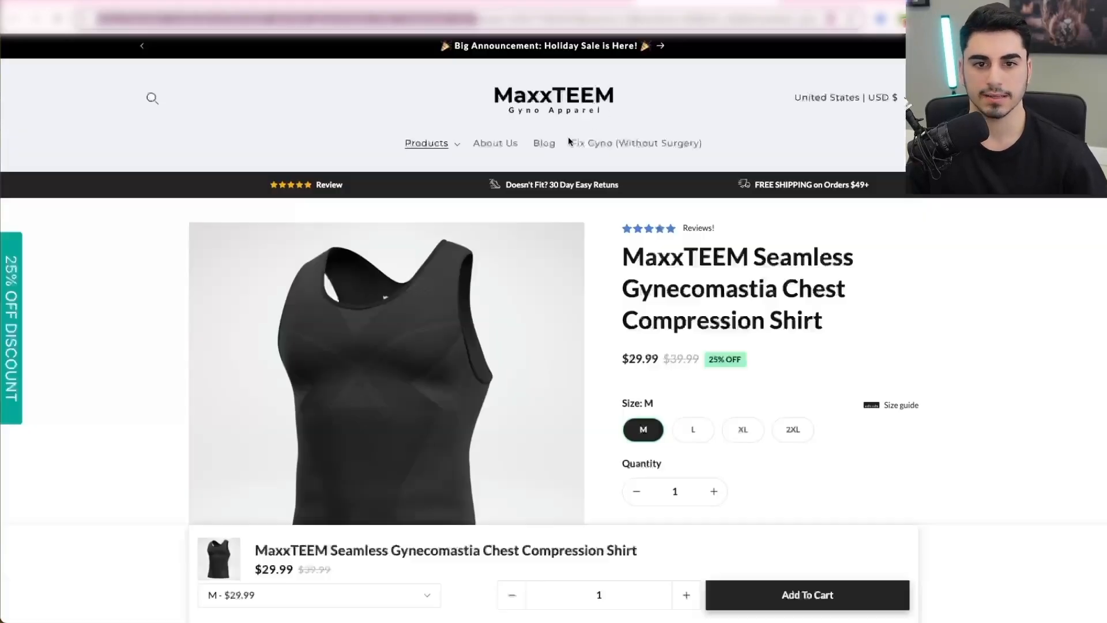
Step: Copy the title MaxxTEEM Seamless Gynecomastia Chest Compression Shirt from the store page into Product Name and remove the blank lines below it
left_click(707, 5)
triple_click(636, 248)
key("ctrl+c")
key("ctrl+shift+Tab")
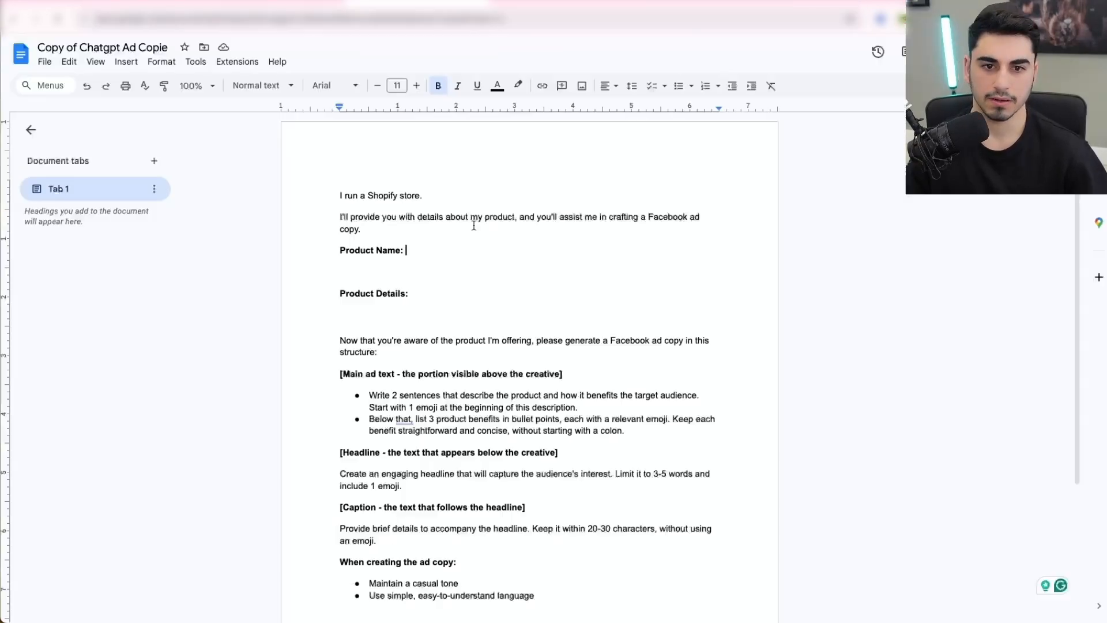
key("ctrl+v")
left_click(351, 330)
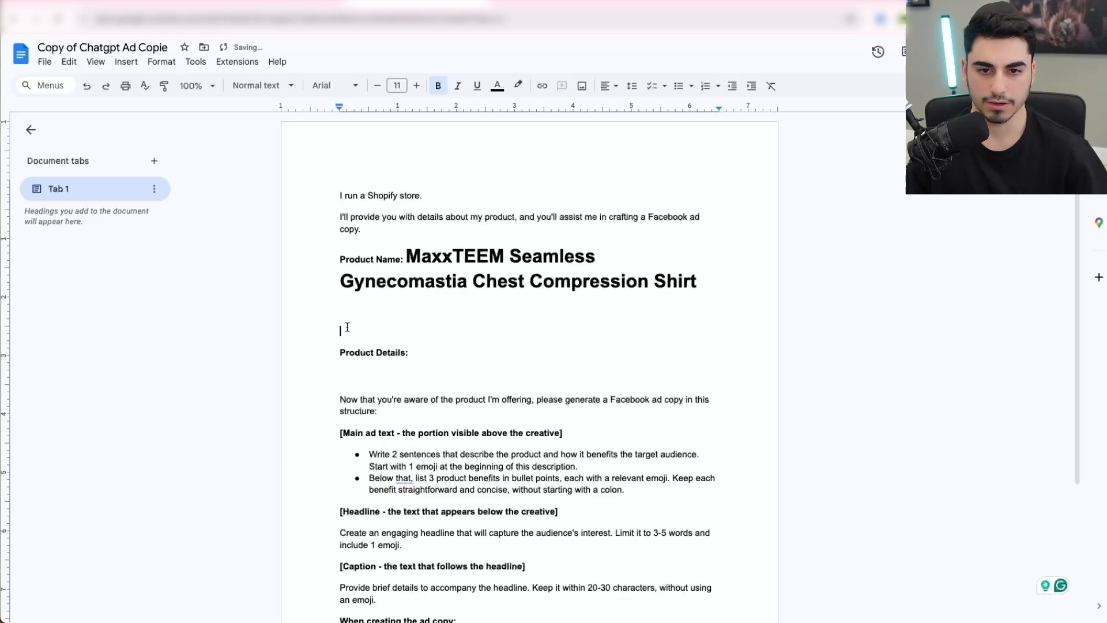
key("BackSpace")
key("BackSpace")
left_click(440, 311)
Step: Fill Product Details with the feature texts and the Confidence Starts Here description copied from the store's product page
key("Return")
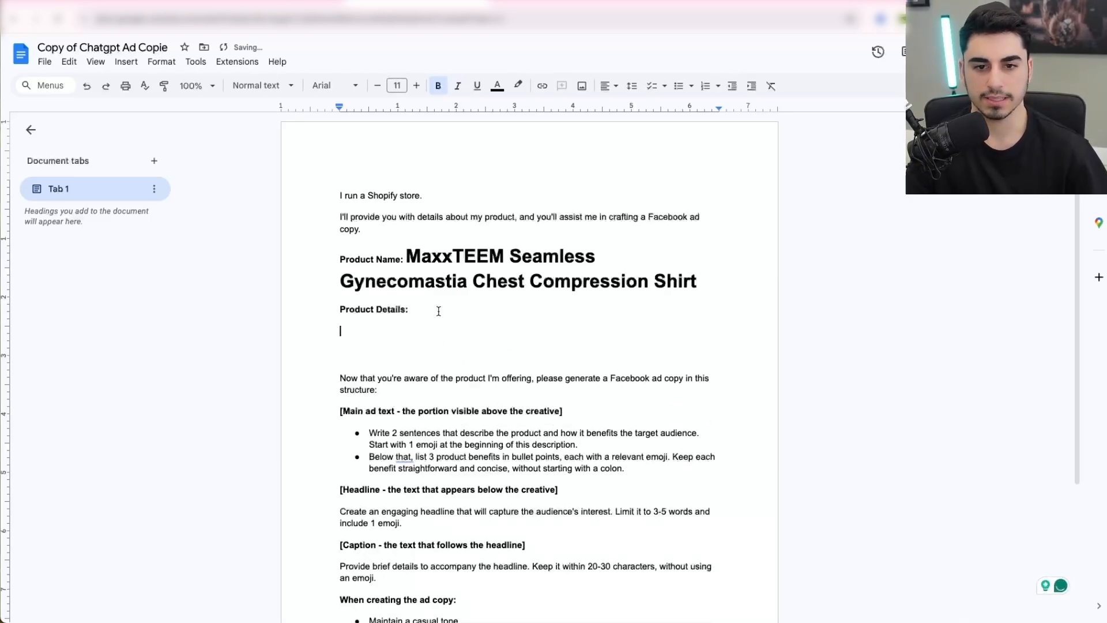
key("ctrl+Tab")
scroll(732, 306, "down", 5)
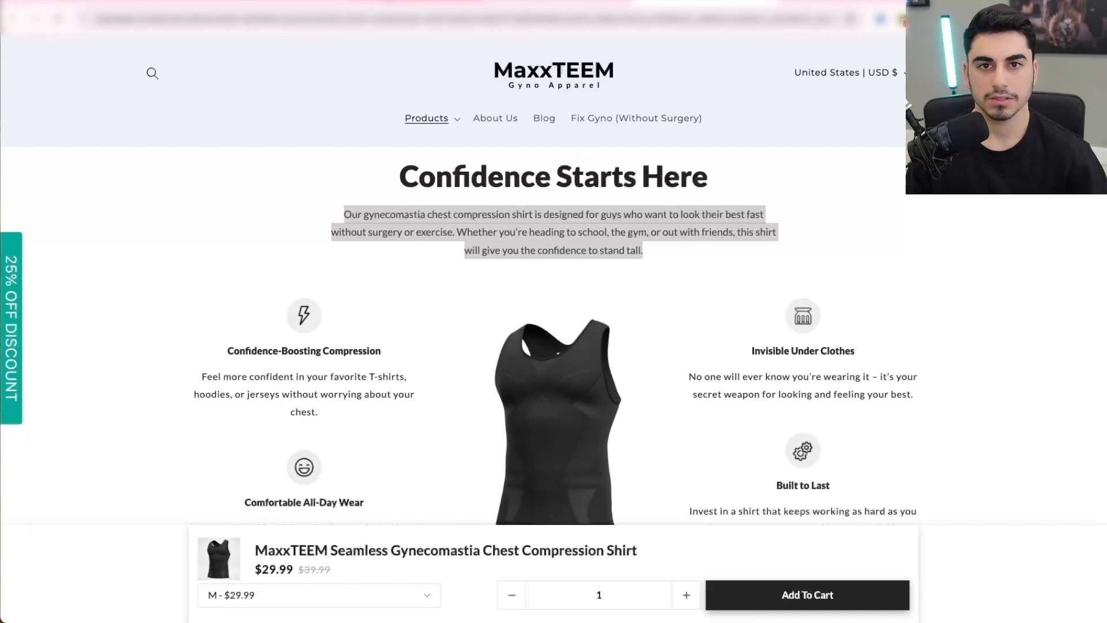
key("ctrl+shift+Tab")
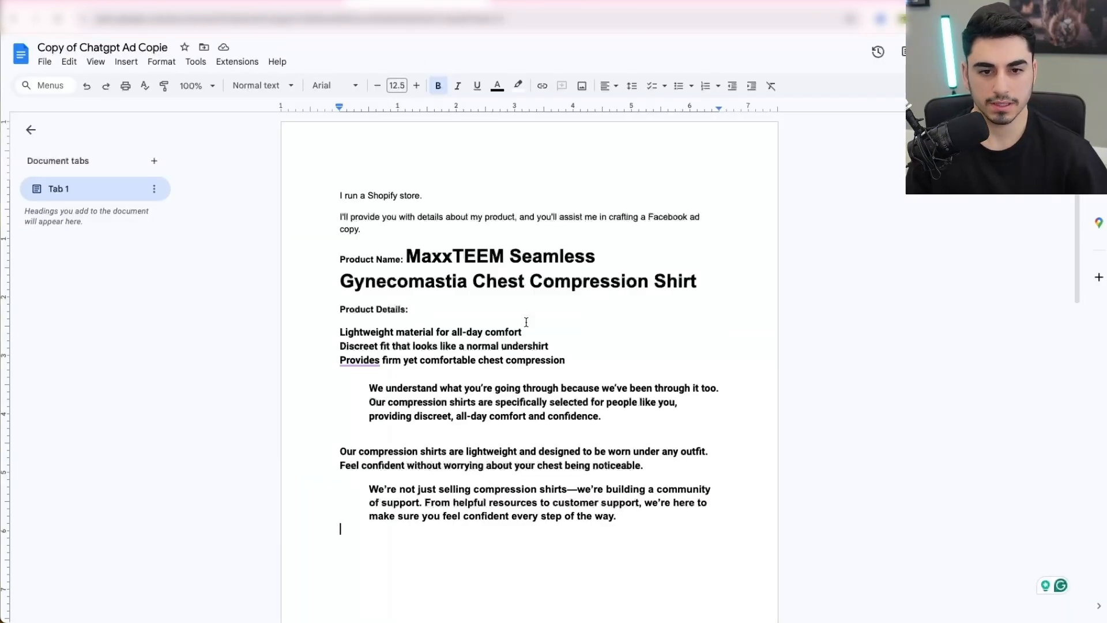
scroll(501, 398, "down", 2)
key("ctrl+v")
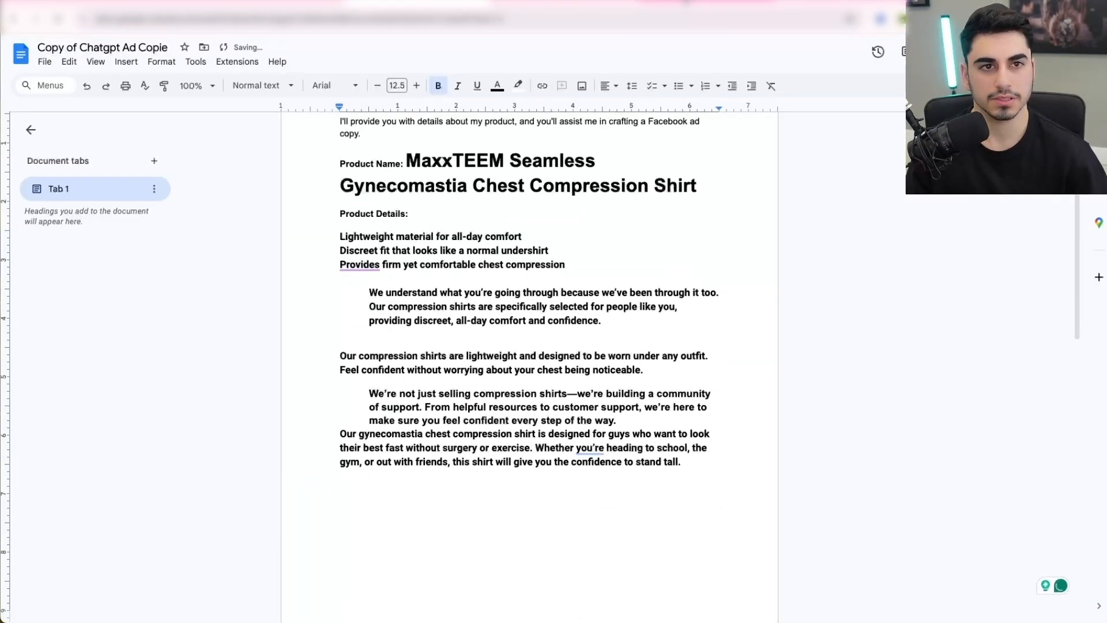
Step: Add the store page's benefit texts on compression and invisibility under clothes to Product Details, and delete the blank lines after them
key("ctrl+Tab")
scroll(496, 454, "up", 7)
mouse_move(204, 378)
left_mouse_down()
mouse_move(234, 370)
mouse_move(373, 414)
mouse_move(216, 375)
left_mouse_up()
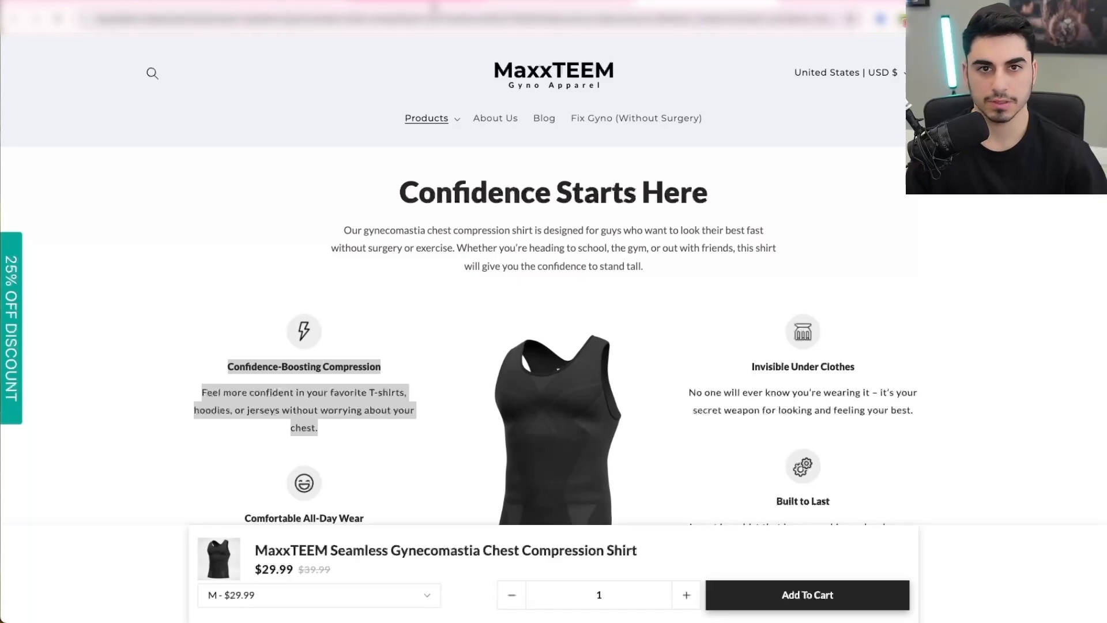
key("ctrl+shift+Tab")
scroll(509, 221, "down", 4)
left_click_drag(366, 387, 331, 252)
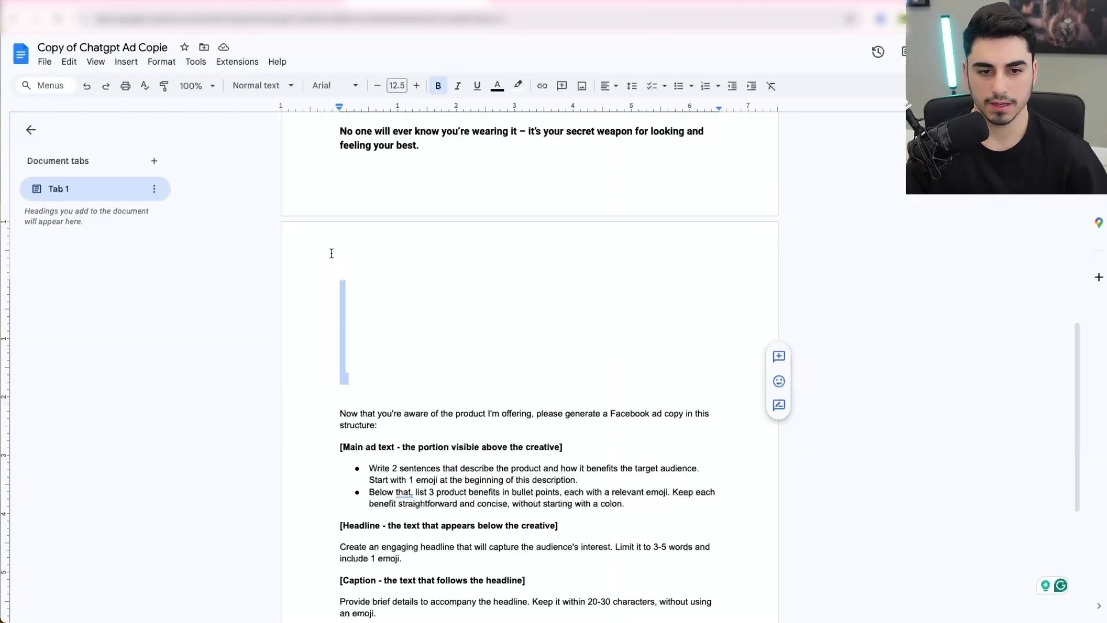
key("BackSpace")
Step: Copy the entire completed prompt from the document and submit it in a new ChatGPT chat to generate the Facebook ad copy
scroll(402, 269, "up", 7)
scroll(401, 269, "up", 2)
left_click_drag(332, 196, 438, 594)
scroll(438, 593, "down", 15)
key("super+t")
type("ch")
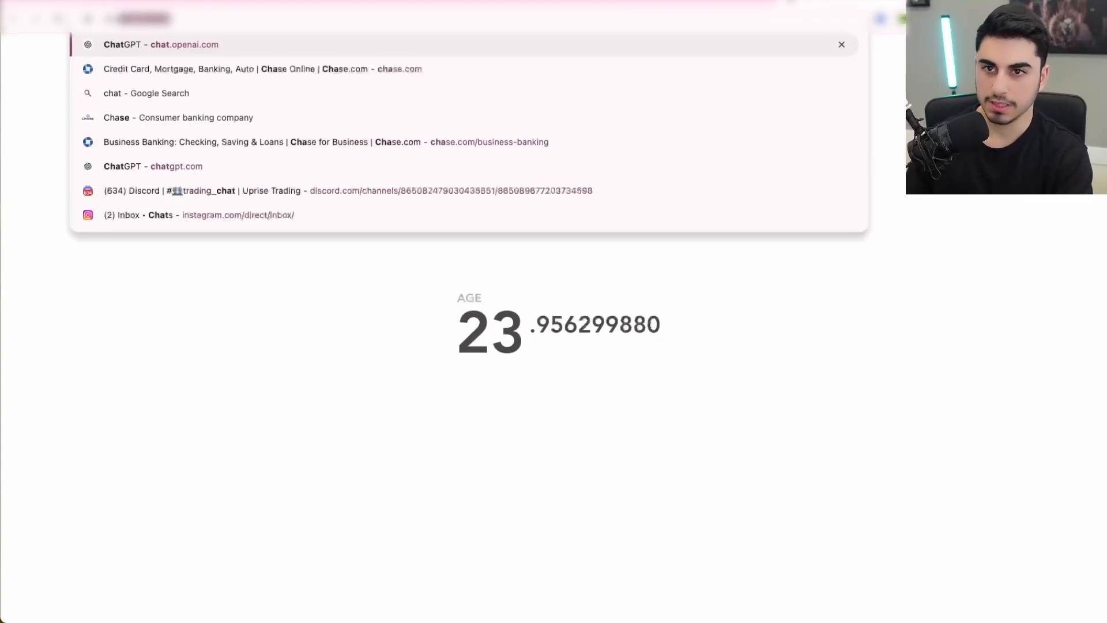
key("Return")
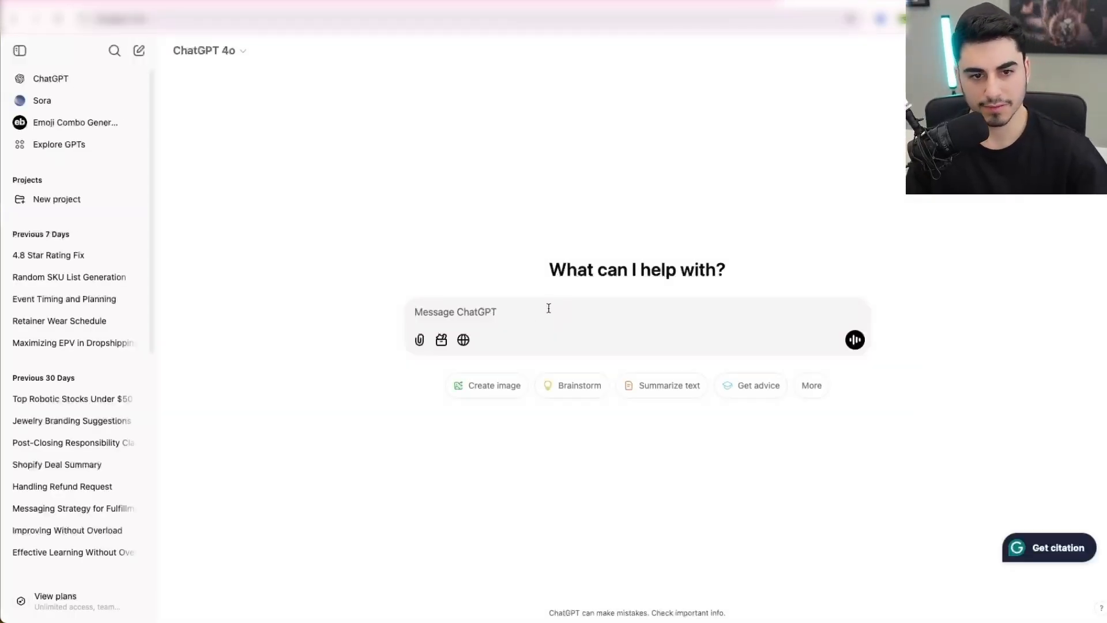
key("ctrl+v")
key("Return")
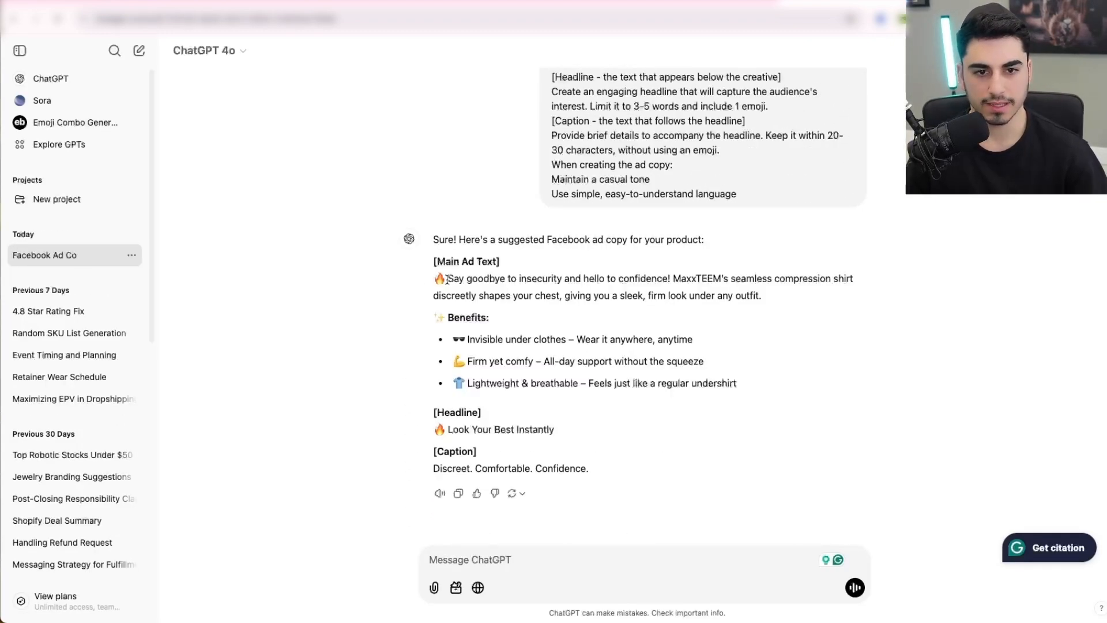
Step: Fill the ad's primary text in Ads Manager with ChatGPT's main ad text and benefits, ending with "Shop now with our 50% off flash sale!"
left_click_drag(448, 278, 743, 385)
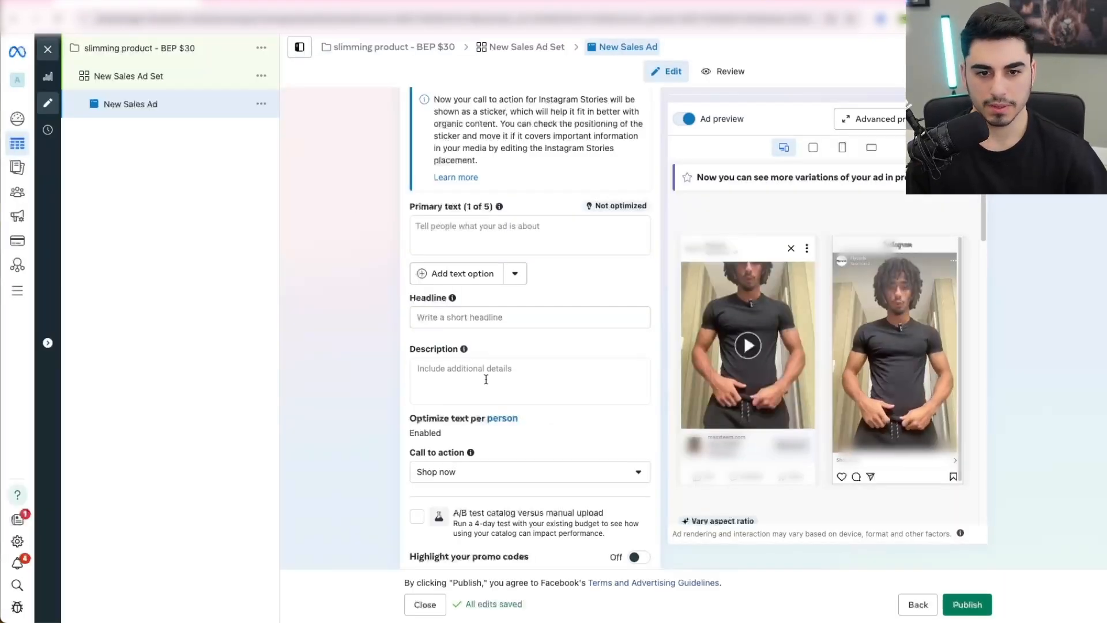
left_click(453, 231)
key("ctrl+v")
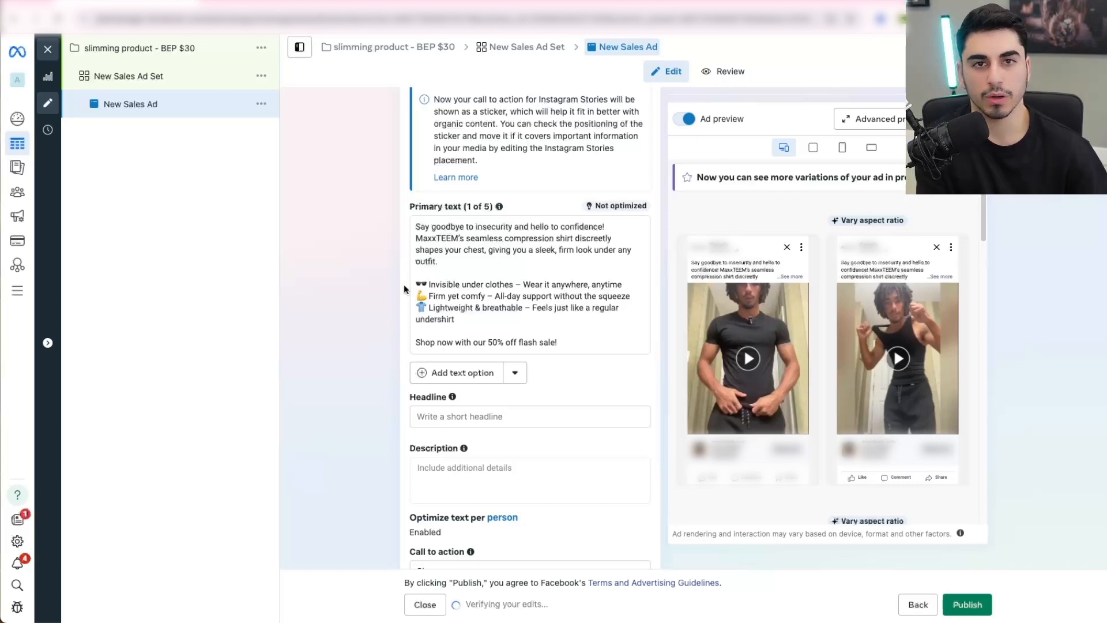
Step: Copy the headline "Look Your Best Instantly" from the ChatGPT reply into the ad's headline, leaving out the emoji
scroll(404, 285, "down", 1)
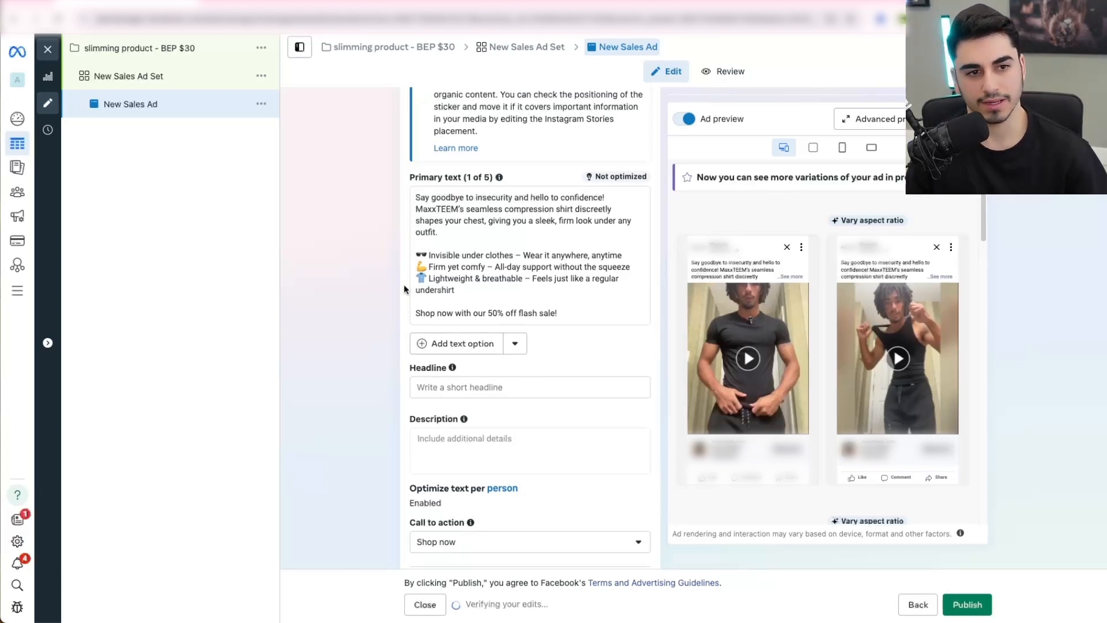
scroll(404, 284, "down", 1)
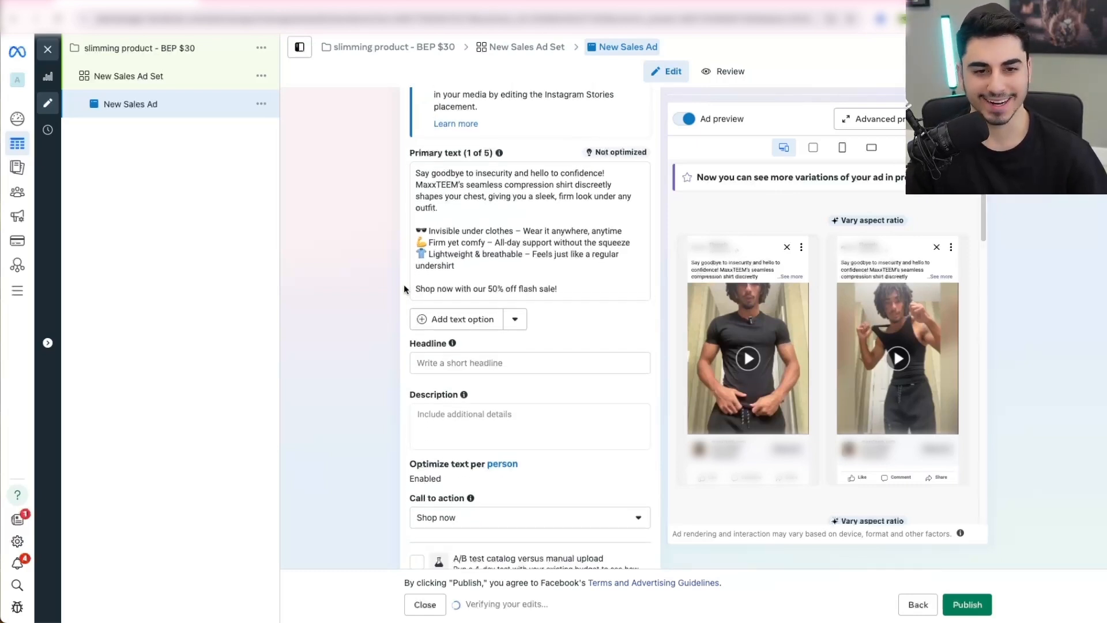
left_click(807, 2)
left_click(474, 384)
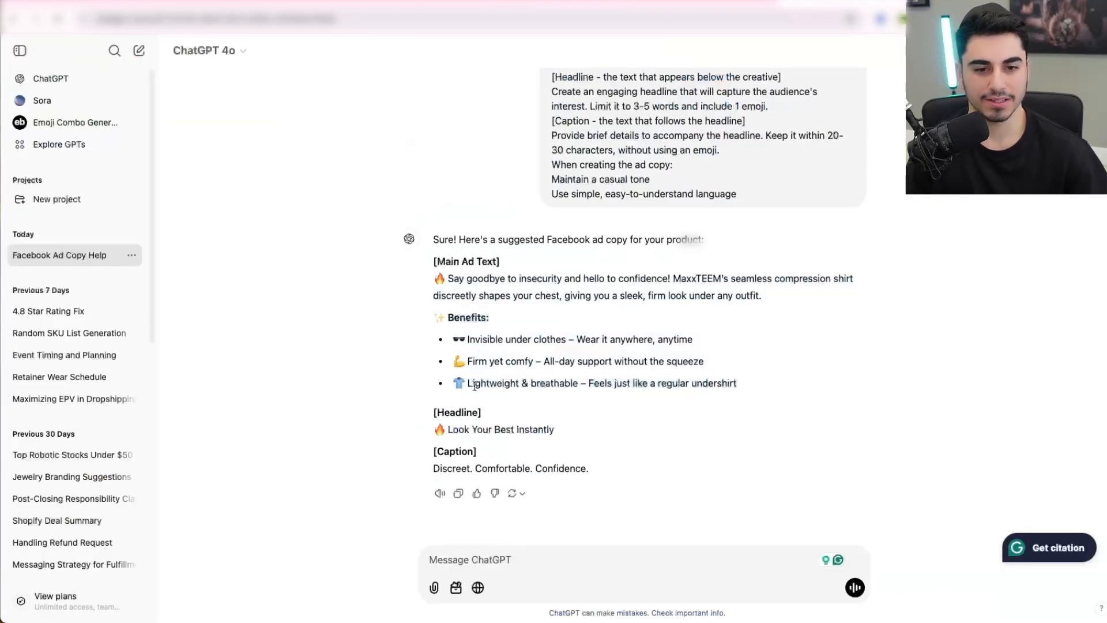
left_click_drag(449, 429, 579, 431)
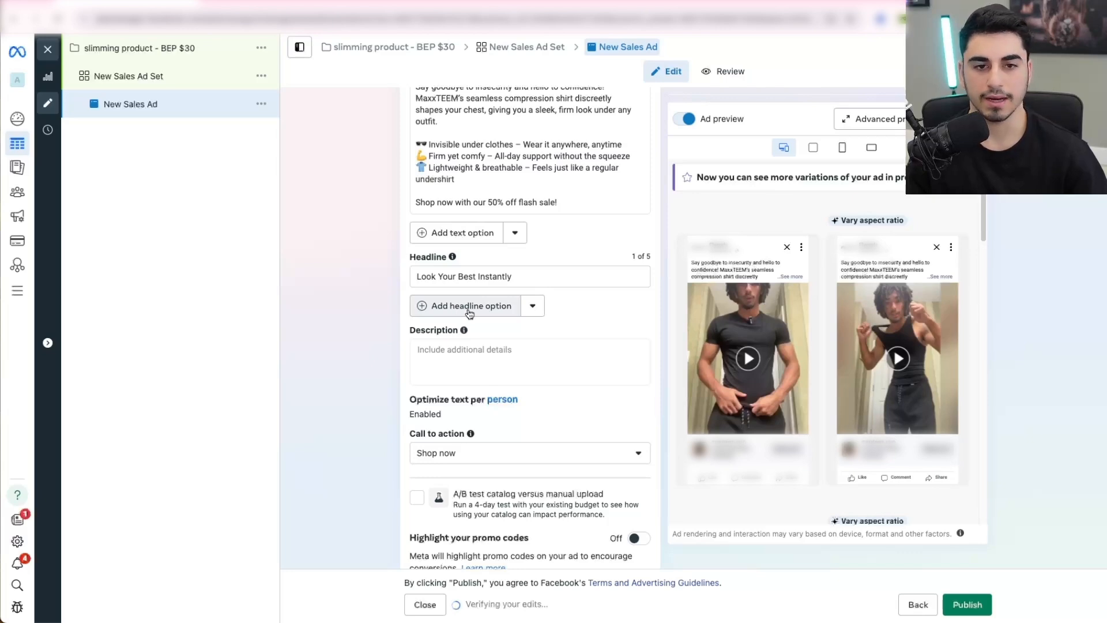
Step: Duplicate New Sales Ad Set once into the original campaign, keeping existing reactions, comments and shares on new ads
scroll(362, 314, "down", 4)
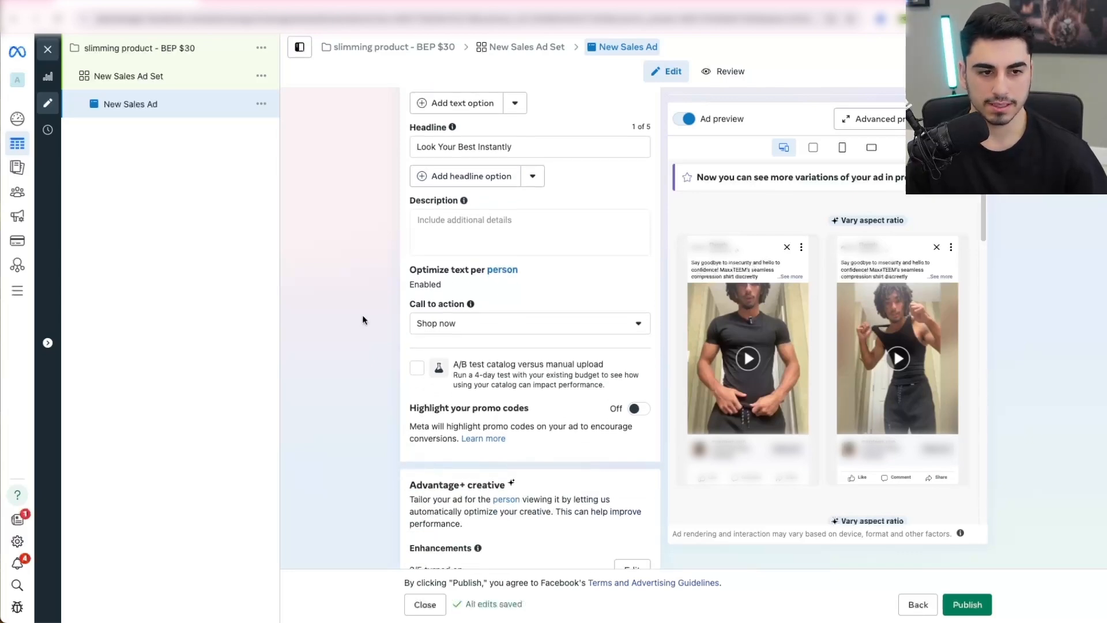
scroll(363, 317, "down", 15)
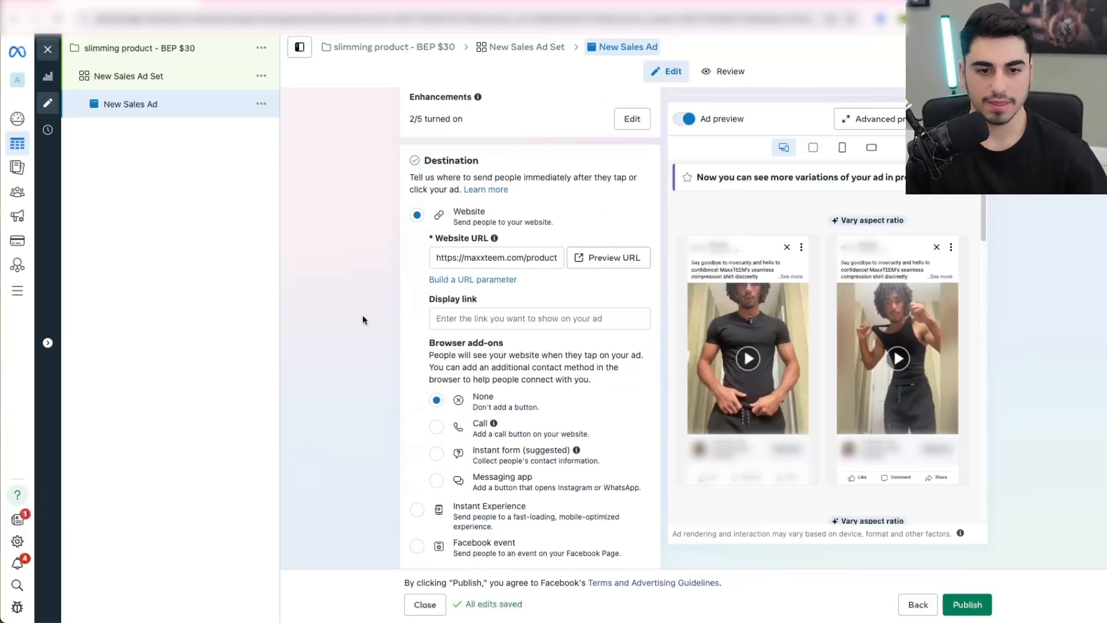
left_click(262, 77)
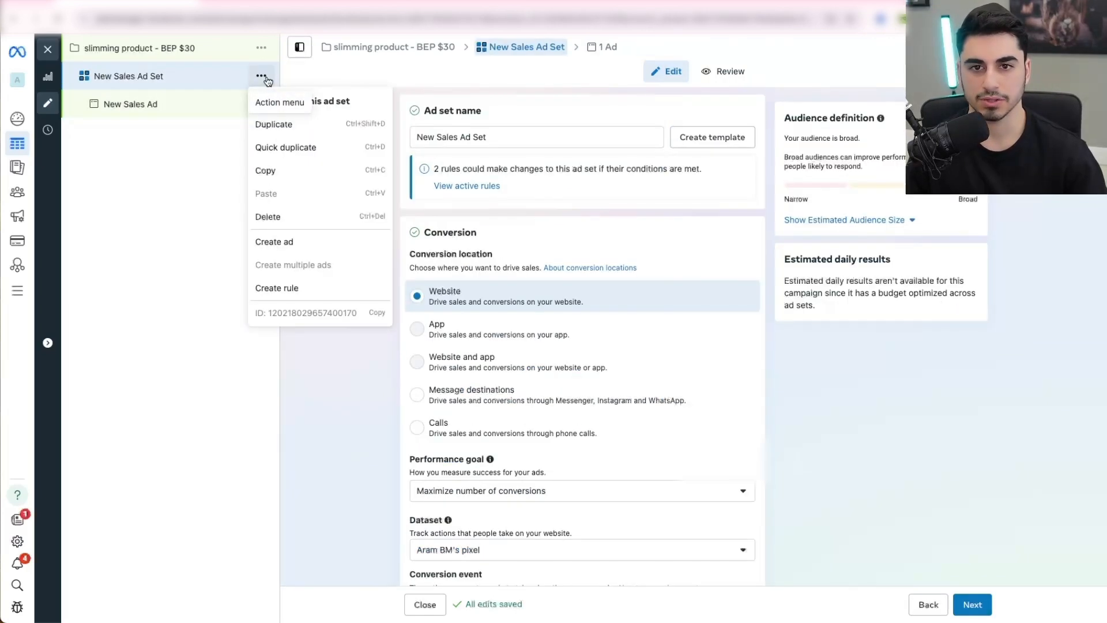
left_click(367, 126)
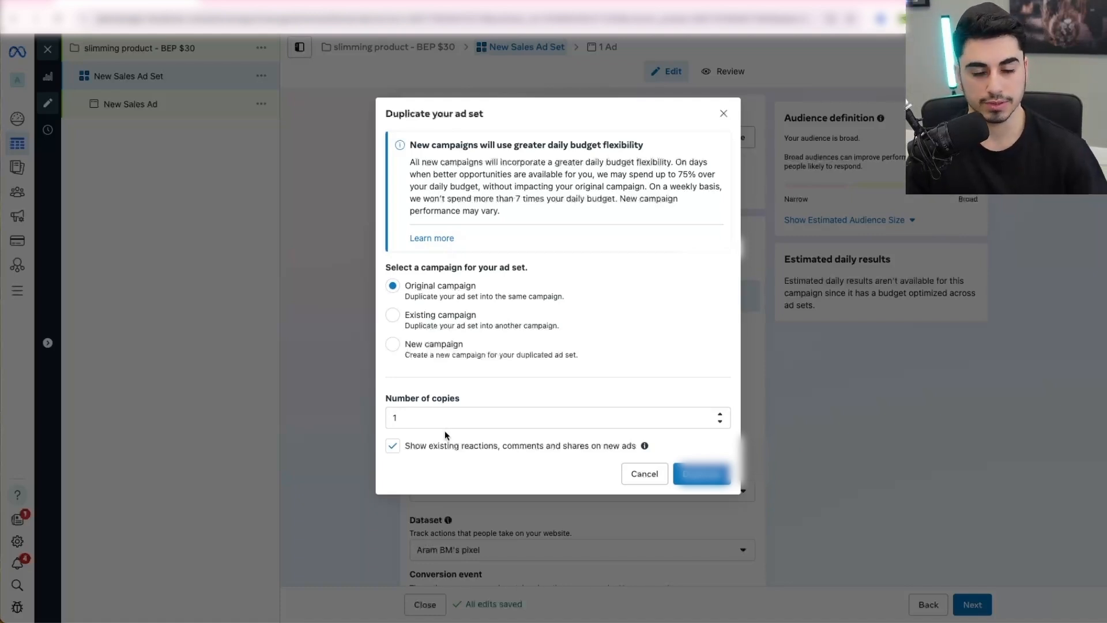
left_click(720, 414)
left_click(719, 414)
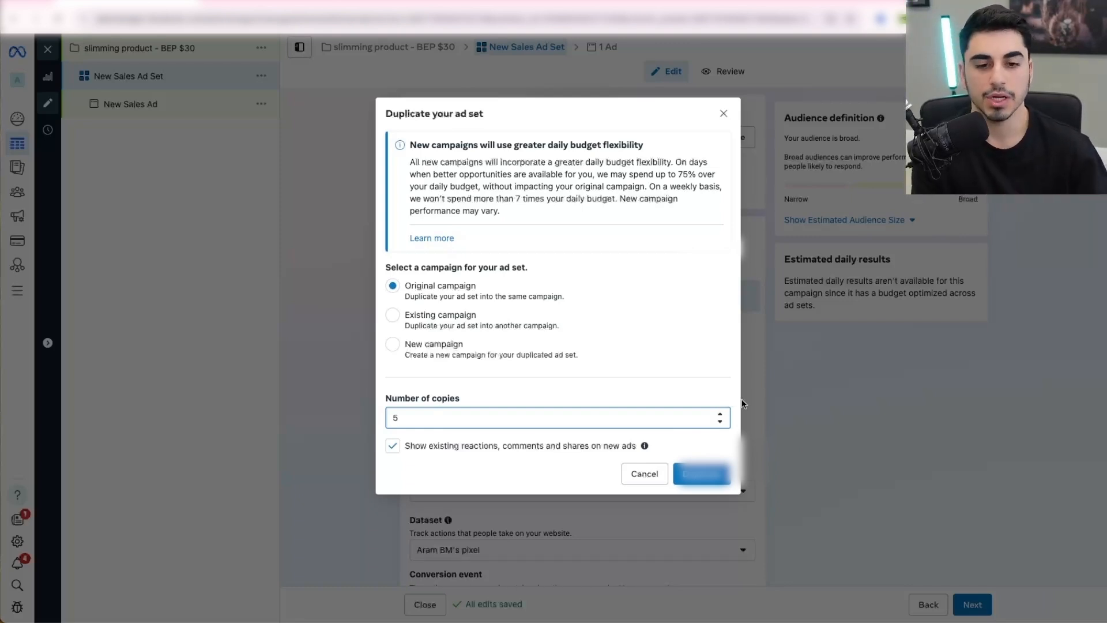
key("BackSpace")
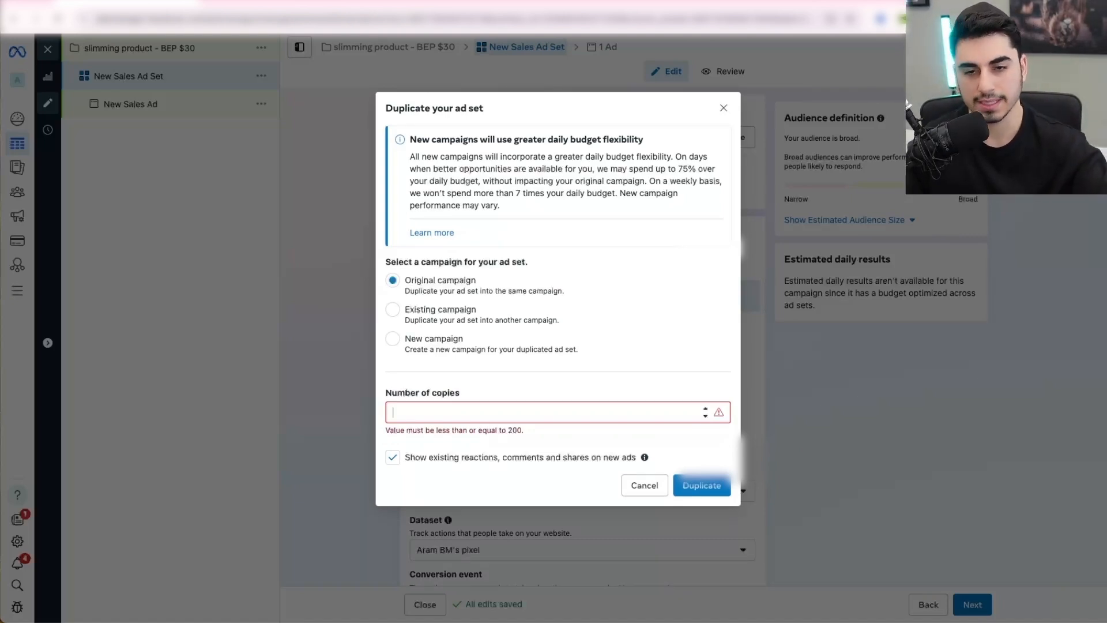
type("1")
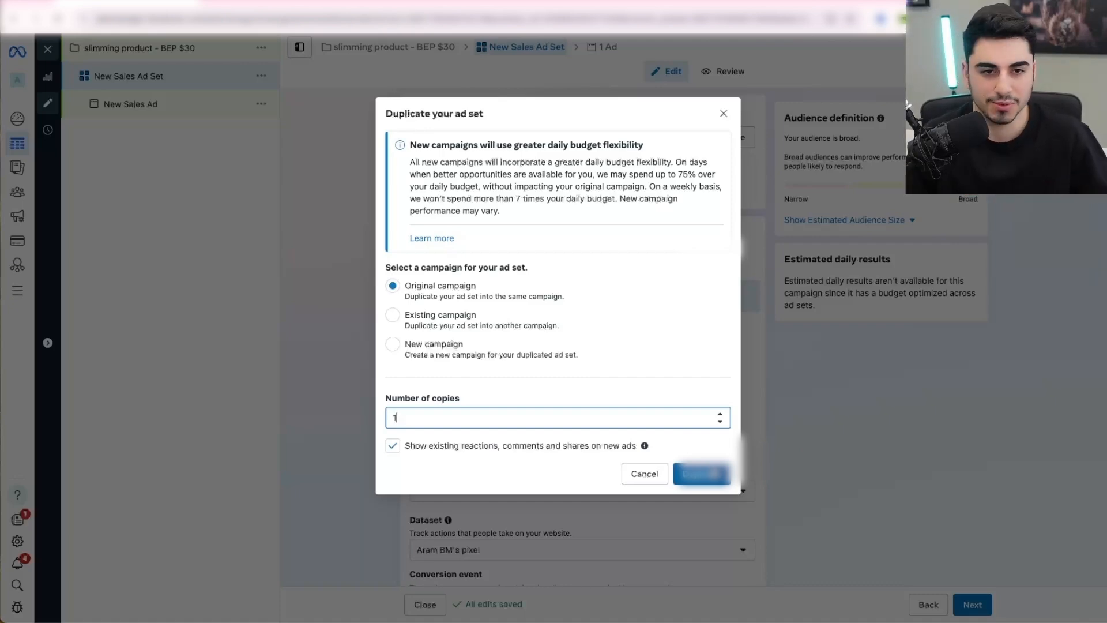
left_click(700, 474)
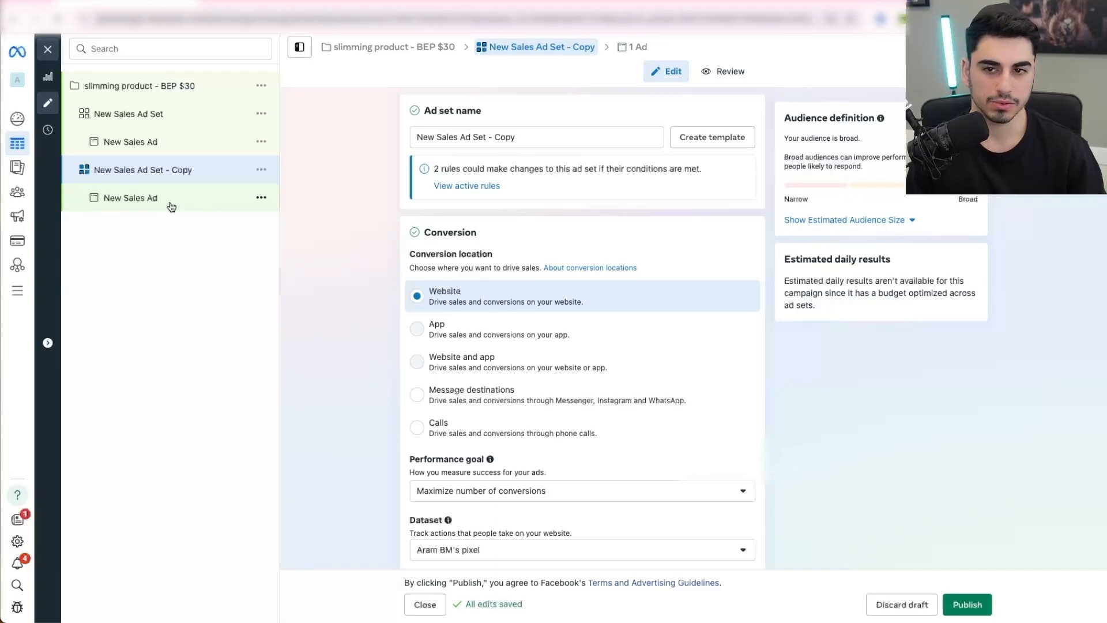
Step: Replace the video of New Sales Ad in New Sales Ad Set - Copy with a newly uploaded one, keeping full length and original crops
left_click(106, 206)
scroll(384, 358, "down", 8)
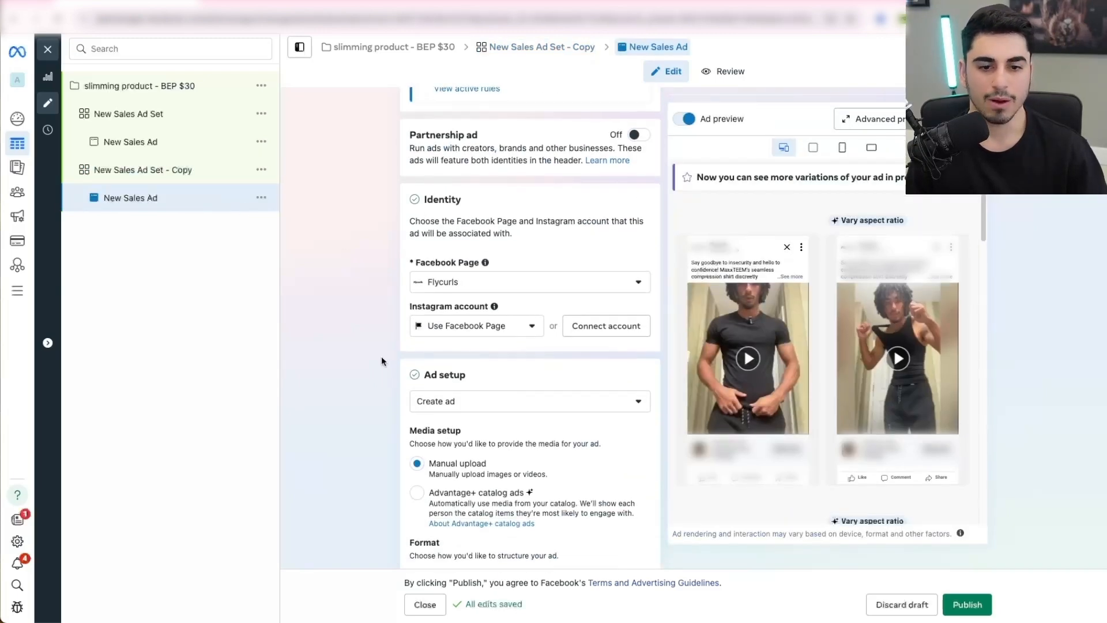
scroll(383, 358, "down", 5)
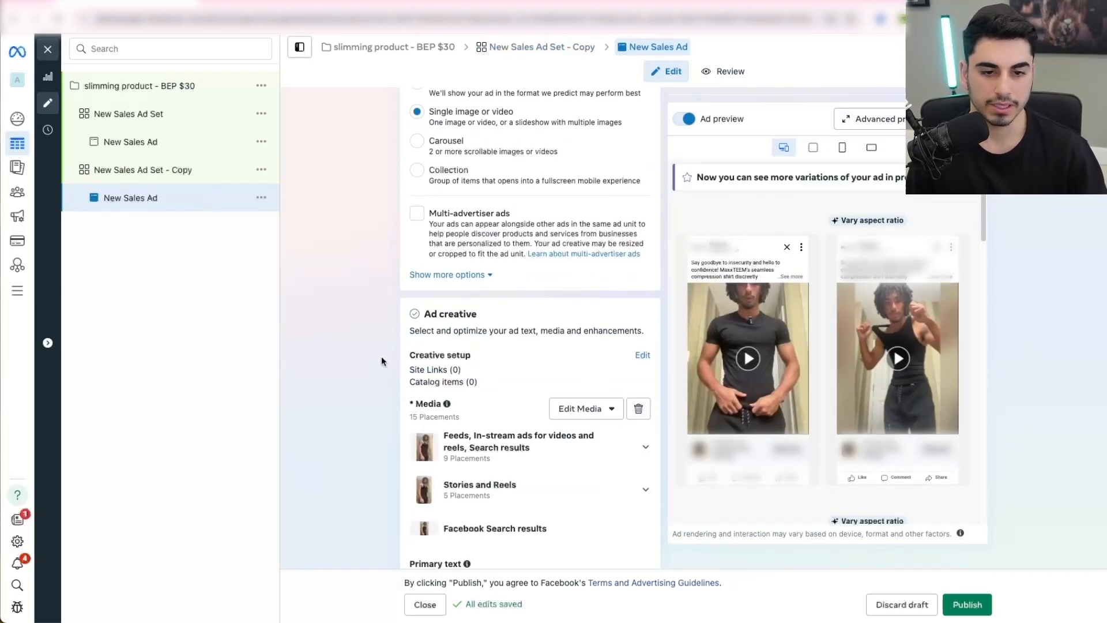
left_click(591, 330)
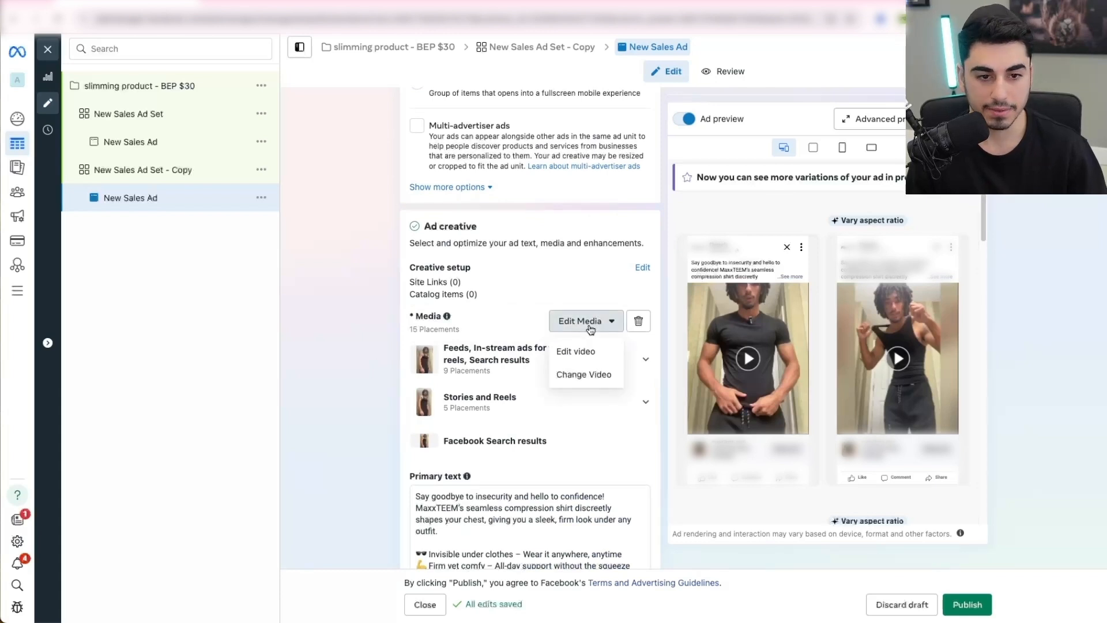
left_click(579, 376)
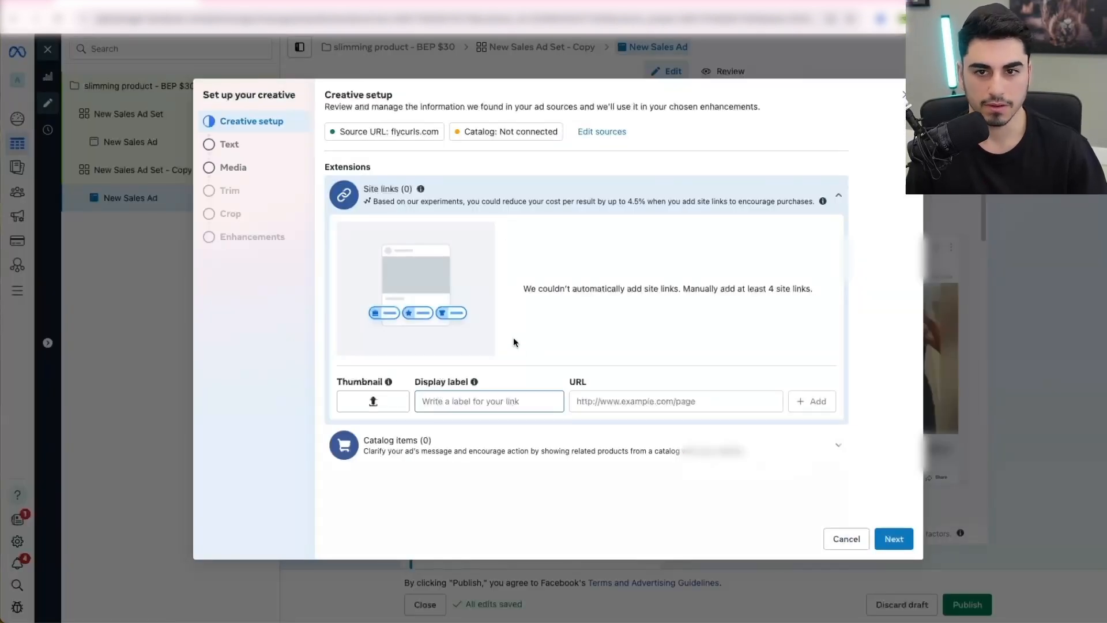
left_click(257, 172)
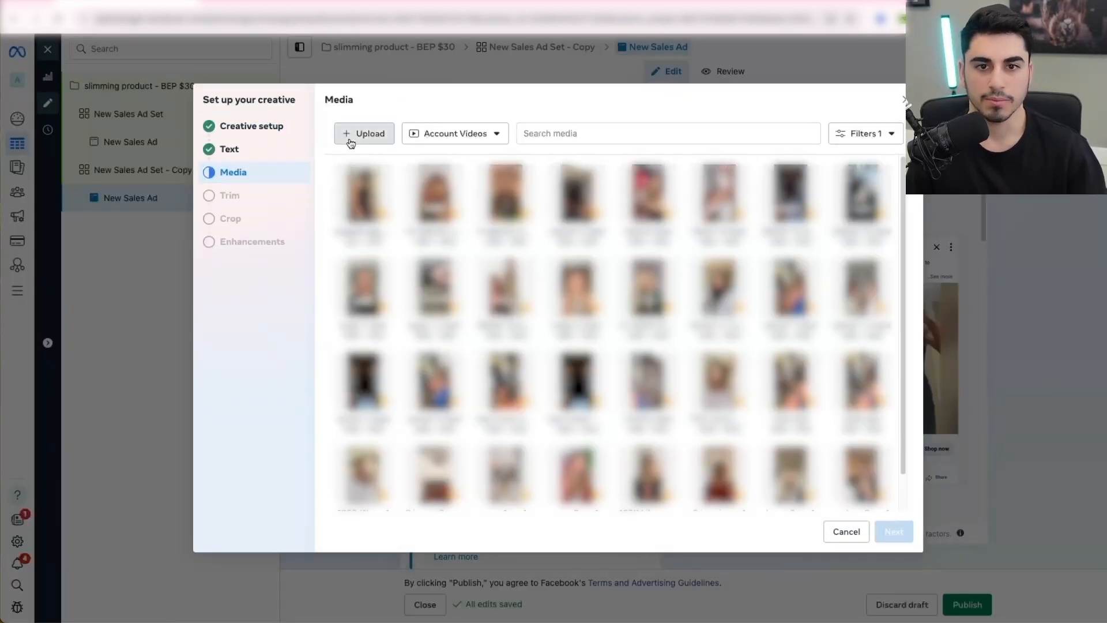
left_click(350, 136)
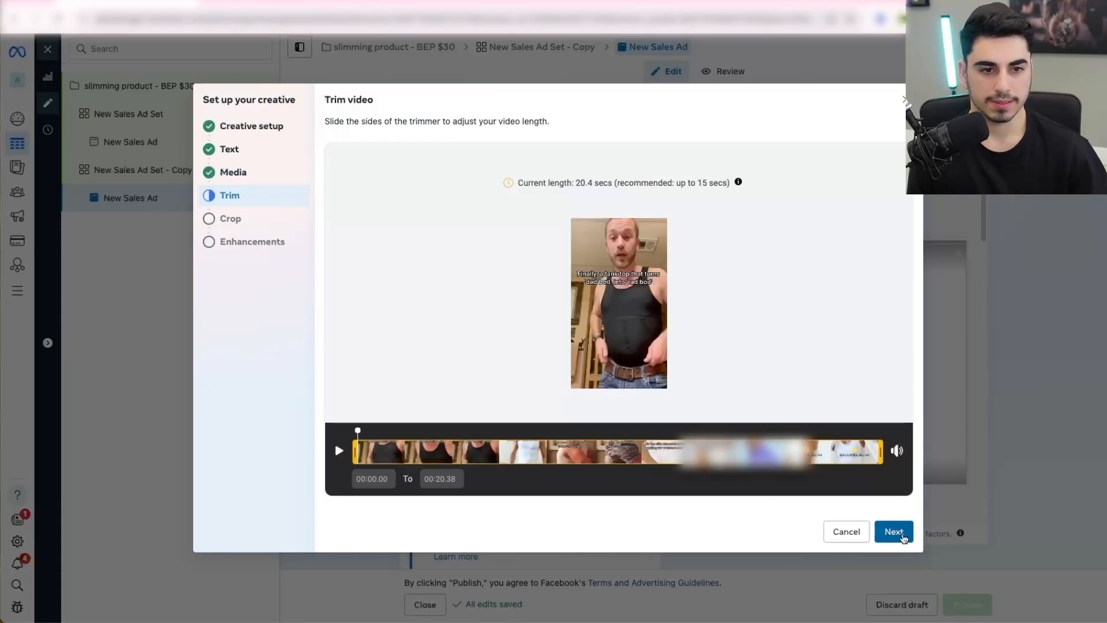
left_click(894, 532)
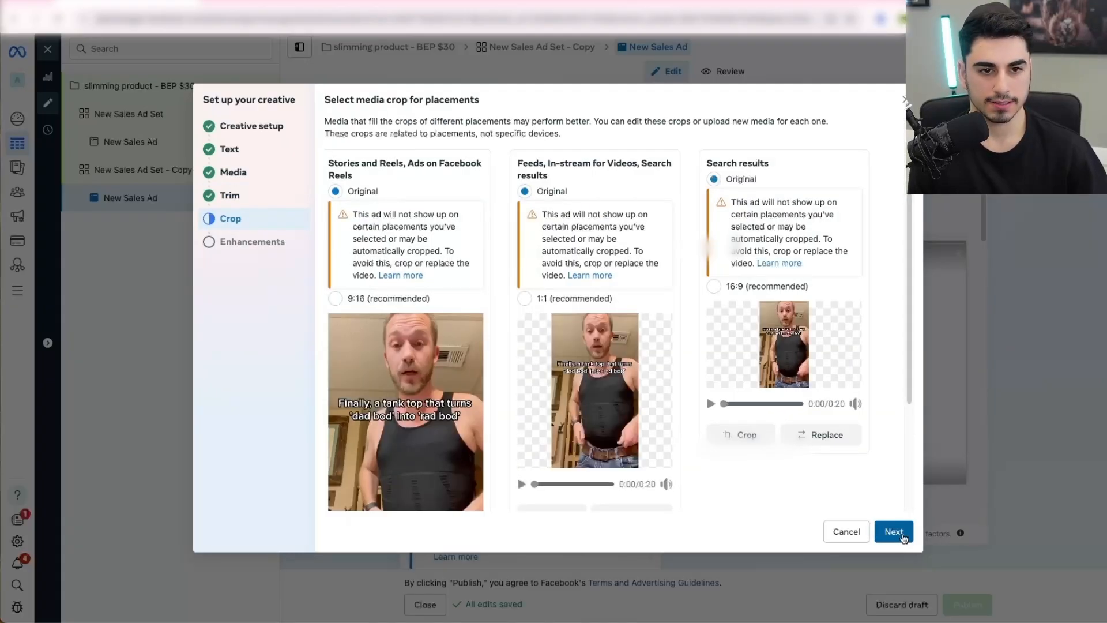
left_click(894, 532)
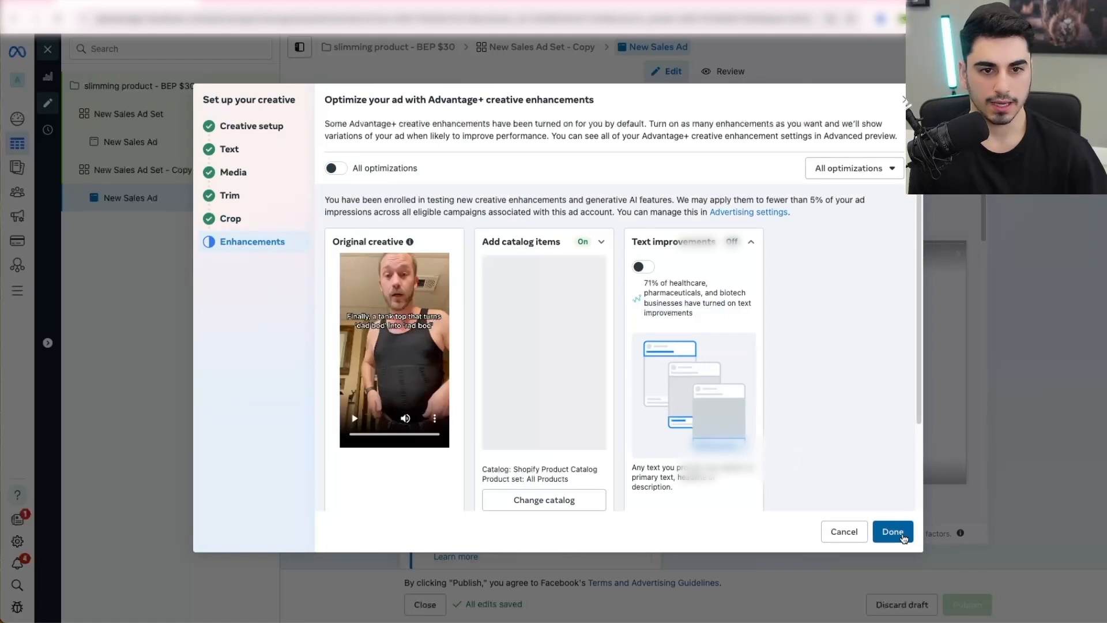
Step: Turn off the Add catalog items enhancement, turn on Add video filter, and finish the creative setup
left_click(601, 242)
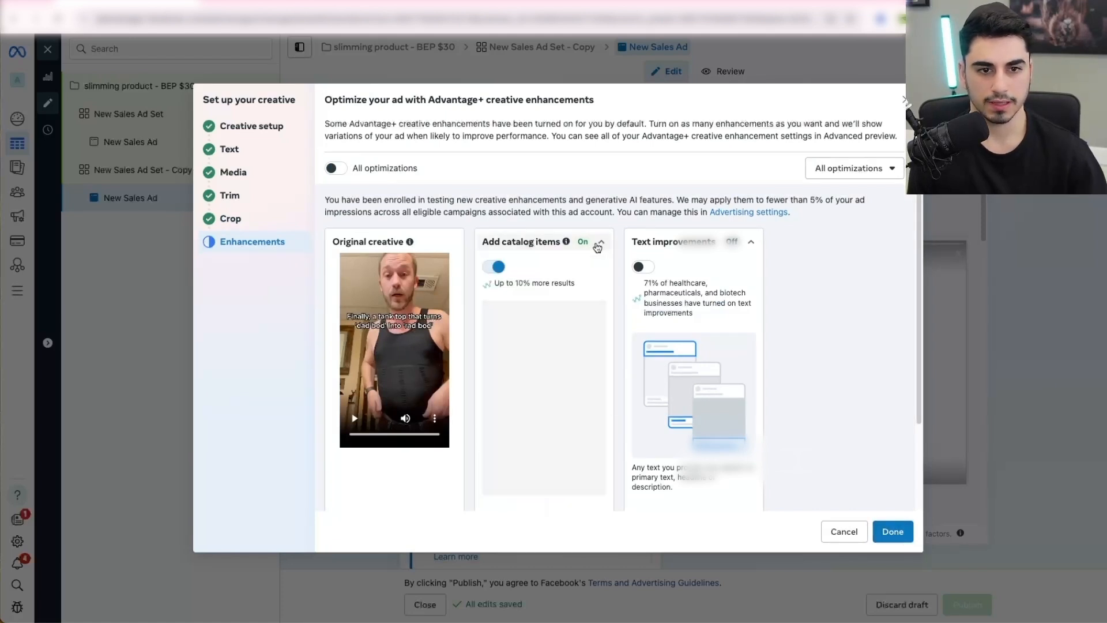
left_click(494, 266)
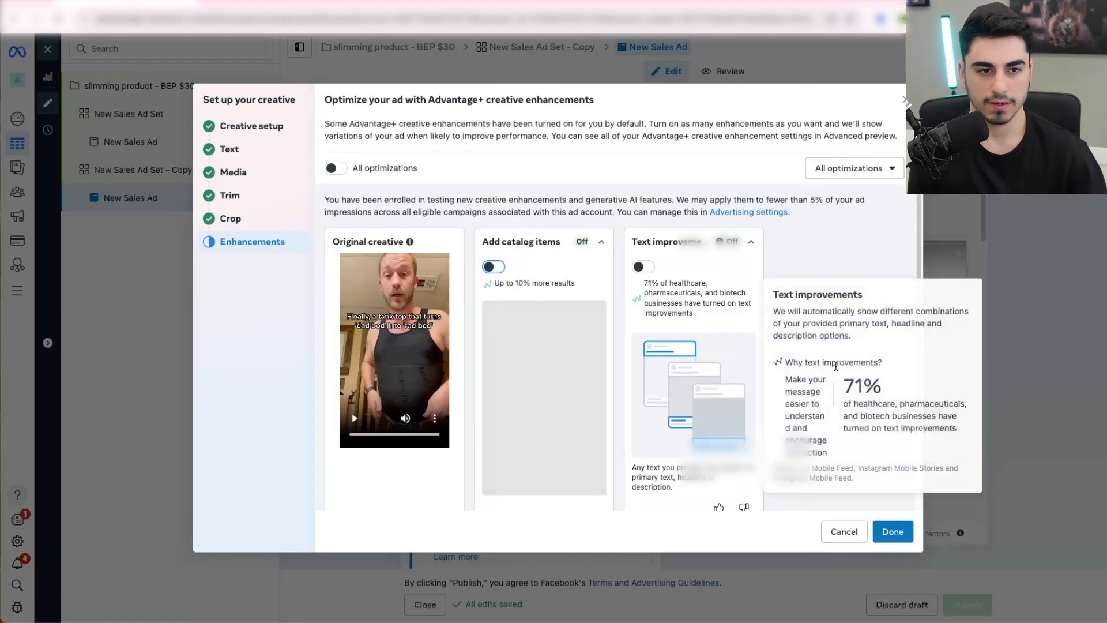
scroll(742, 375, "down", 2)
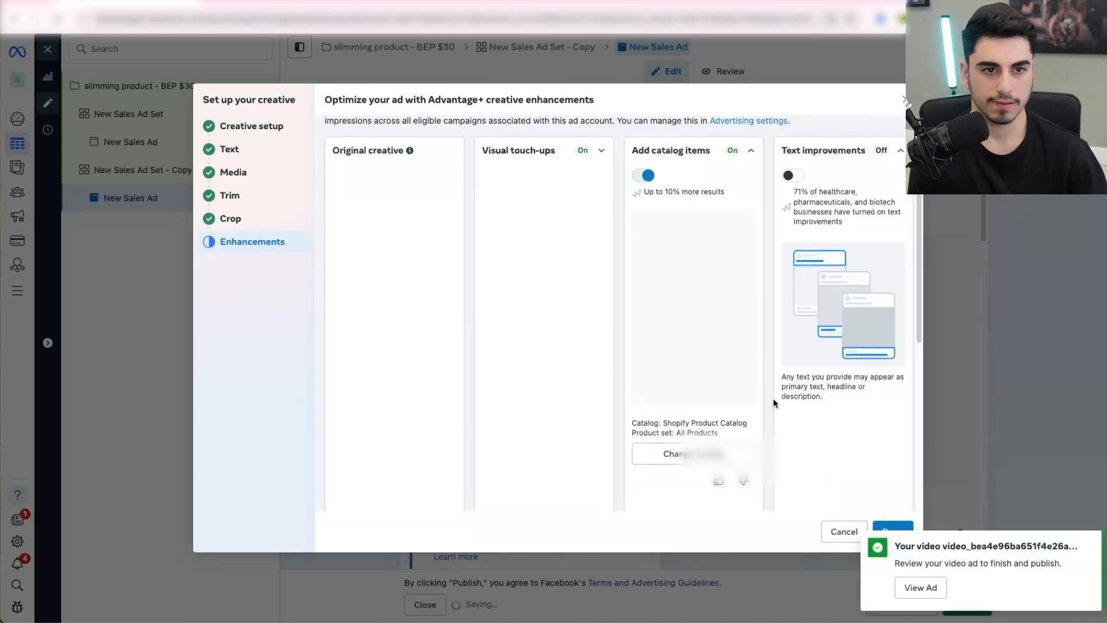
scroll(666, 227, "up", 1)
left_click(645, 272)
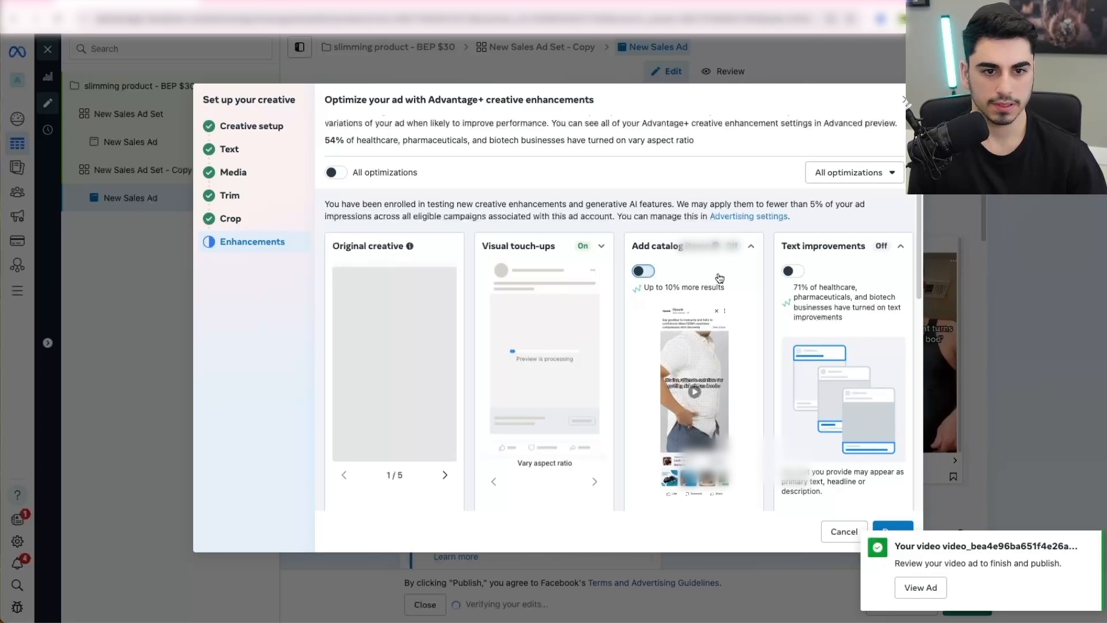
scroll(867, 384, "down", 5)
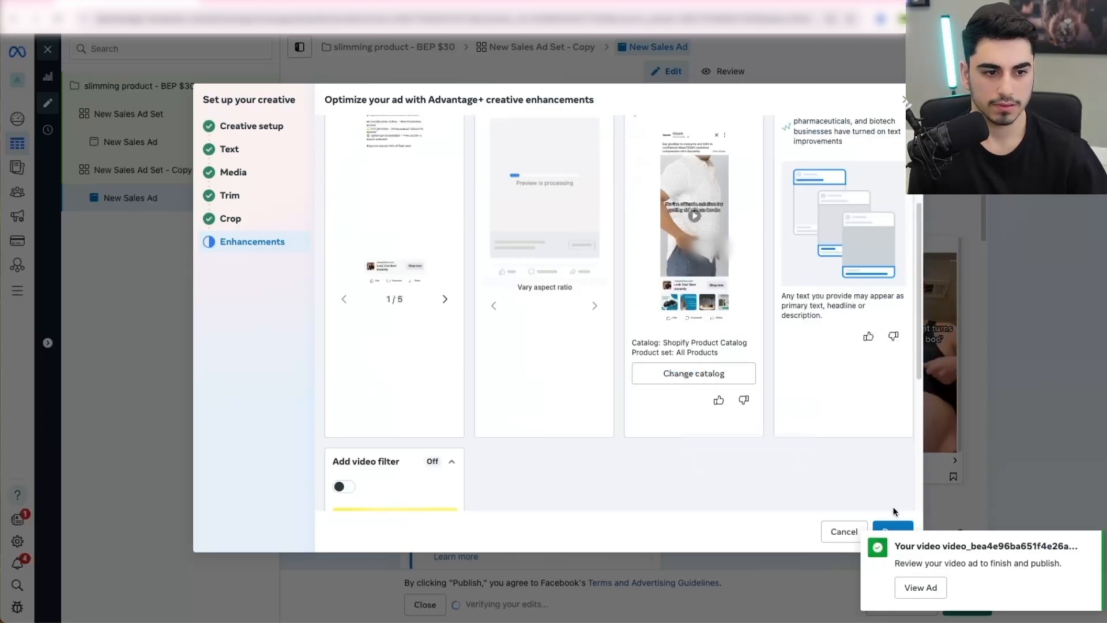
left_click(344, 270)
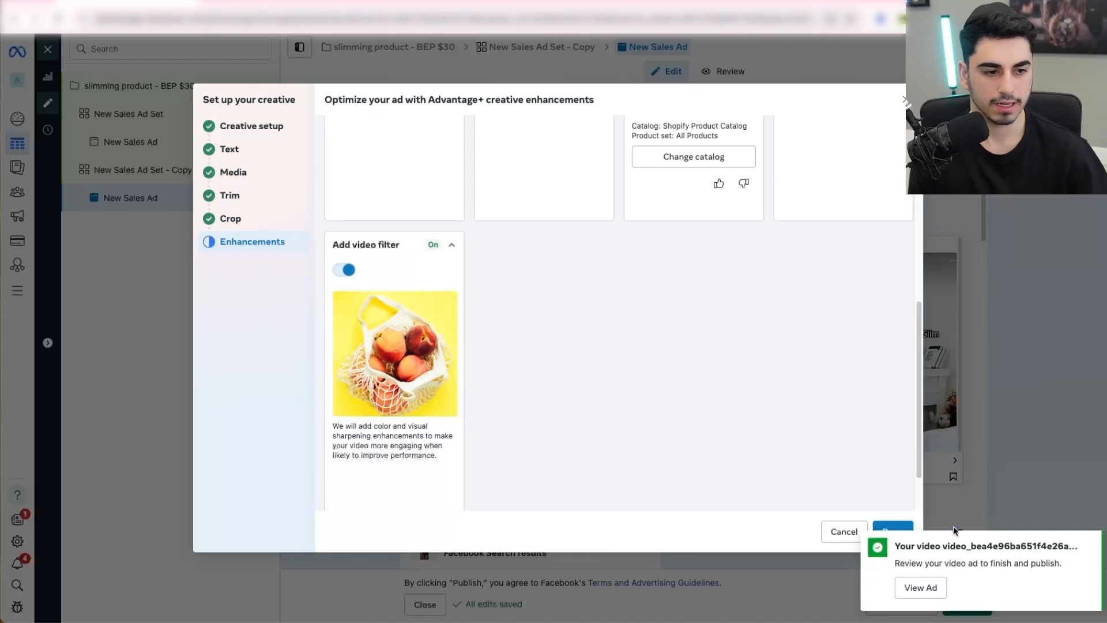
left_click(893, 531)
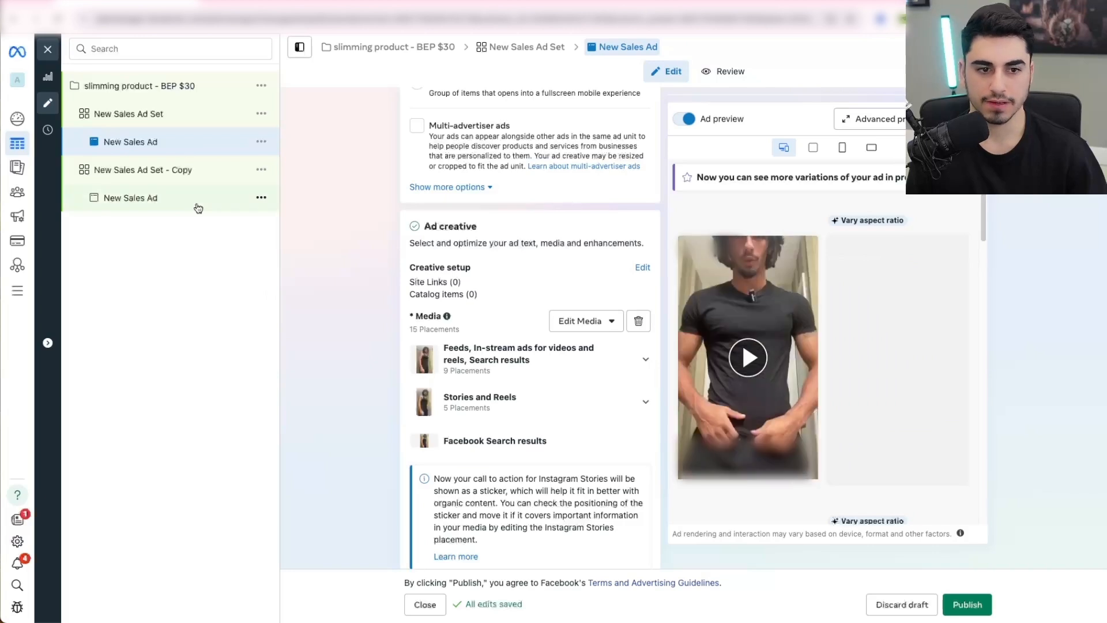
Step: Check the copied ad's media, primary text and website destination, and close the editor without publishing the drafts
left_click(198, 203)
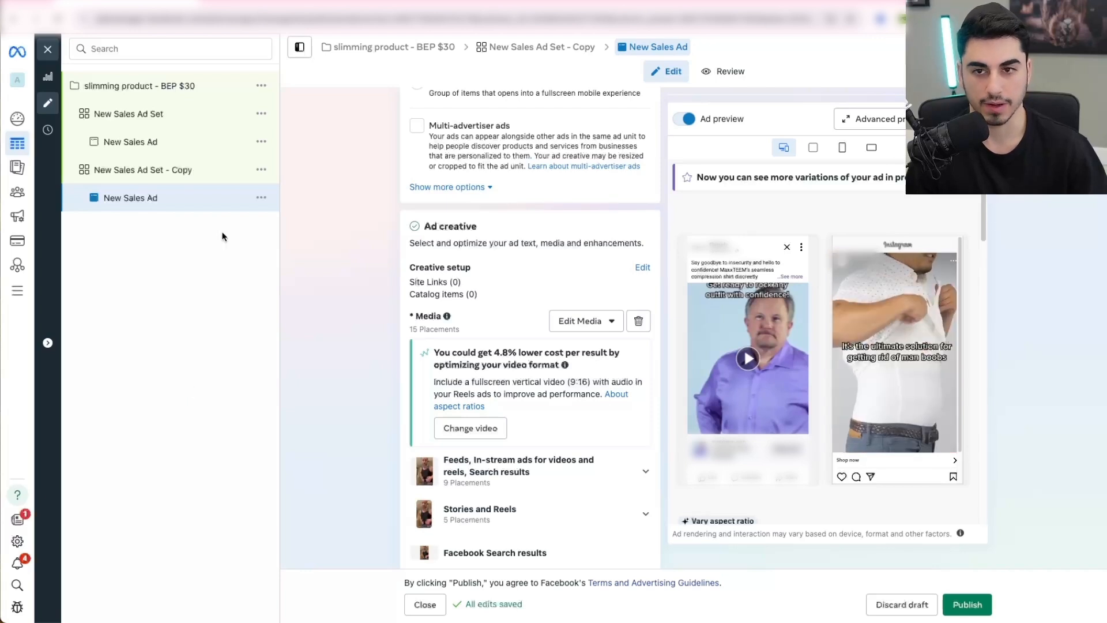
left_click(48, 49)
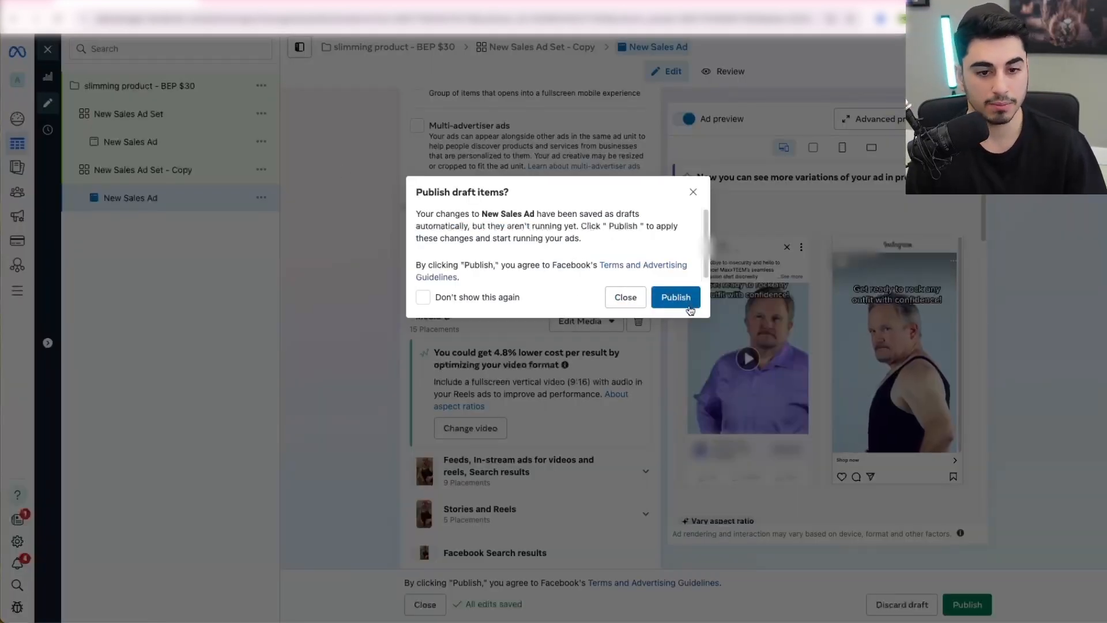
left_click(694, 191)
scroll(569, 398, "down", 10)
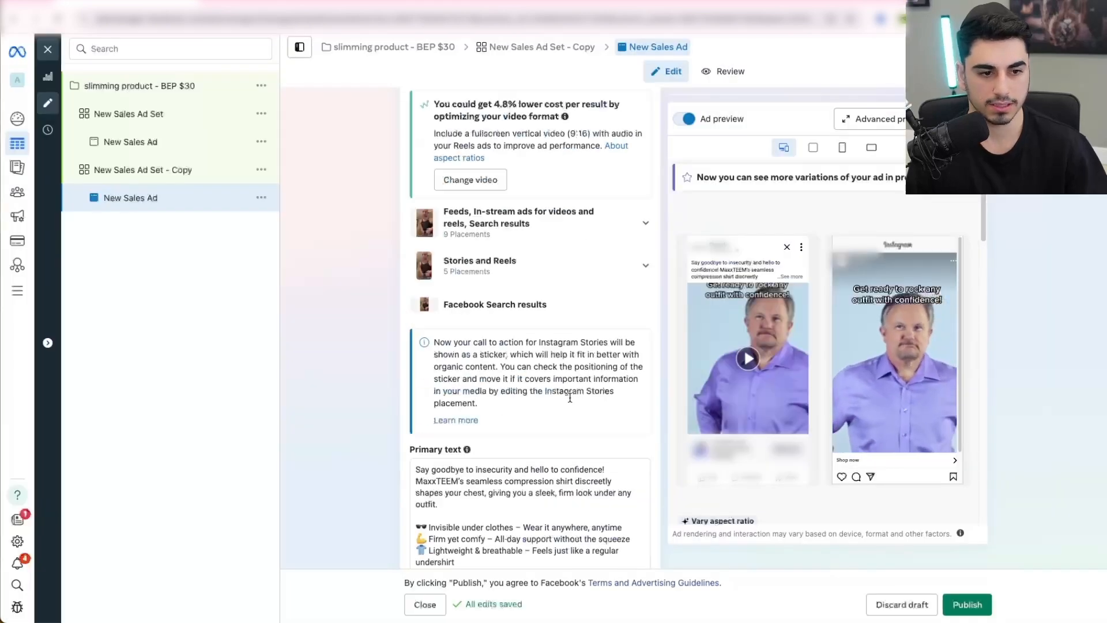
scroll(546, 399, "down", 5)
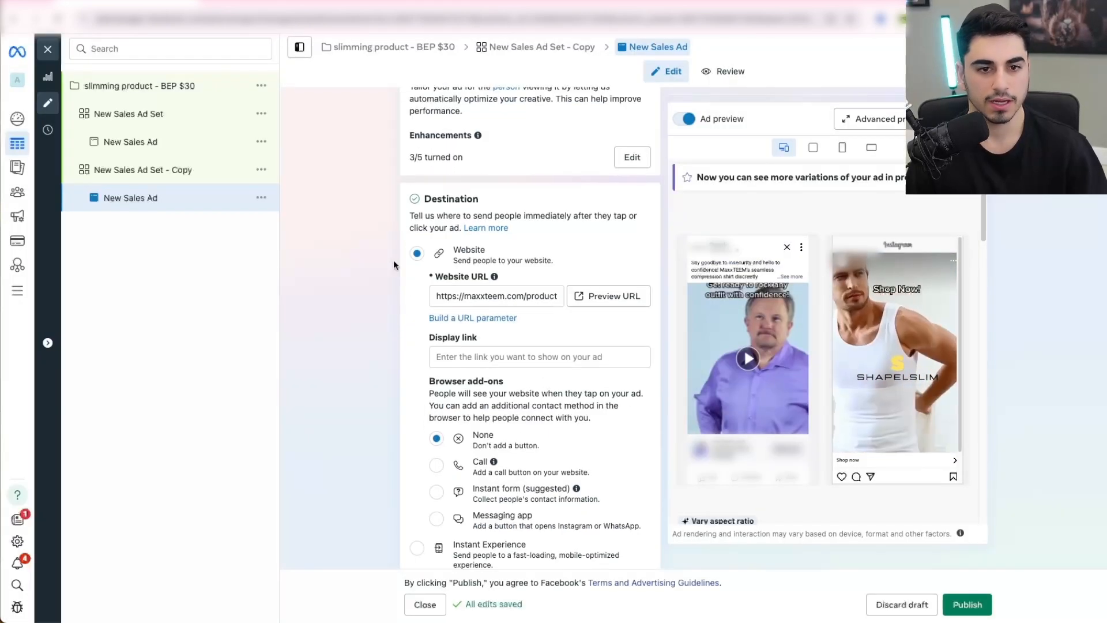
left_click(48, 51)
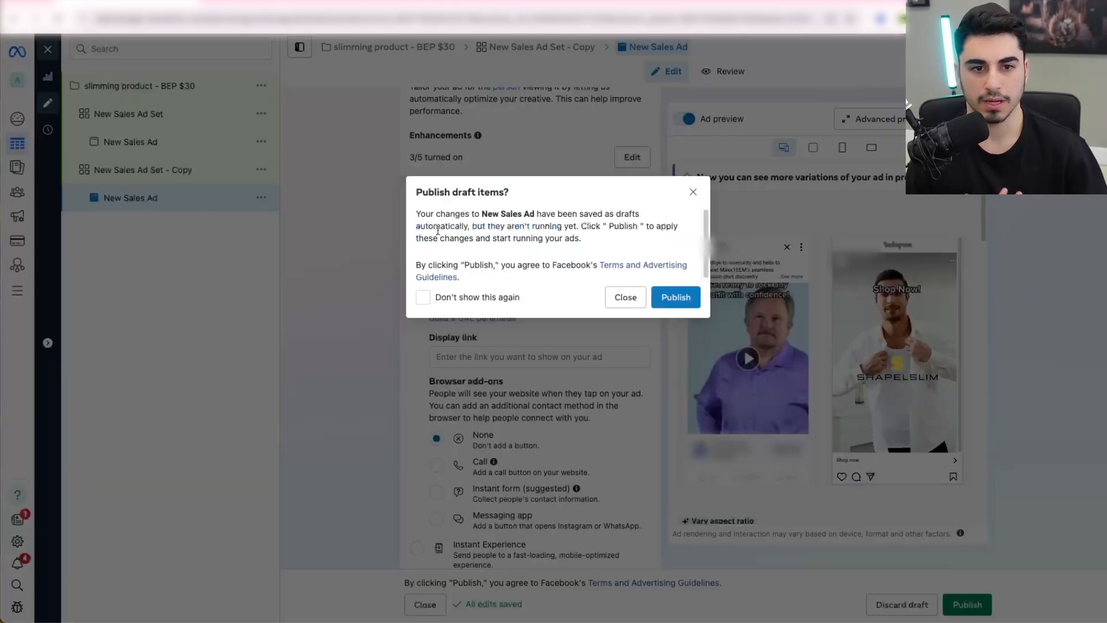
left_click(634, 292)
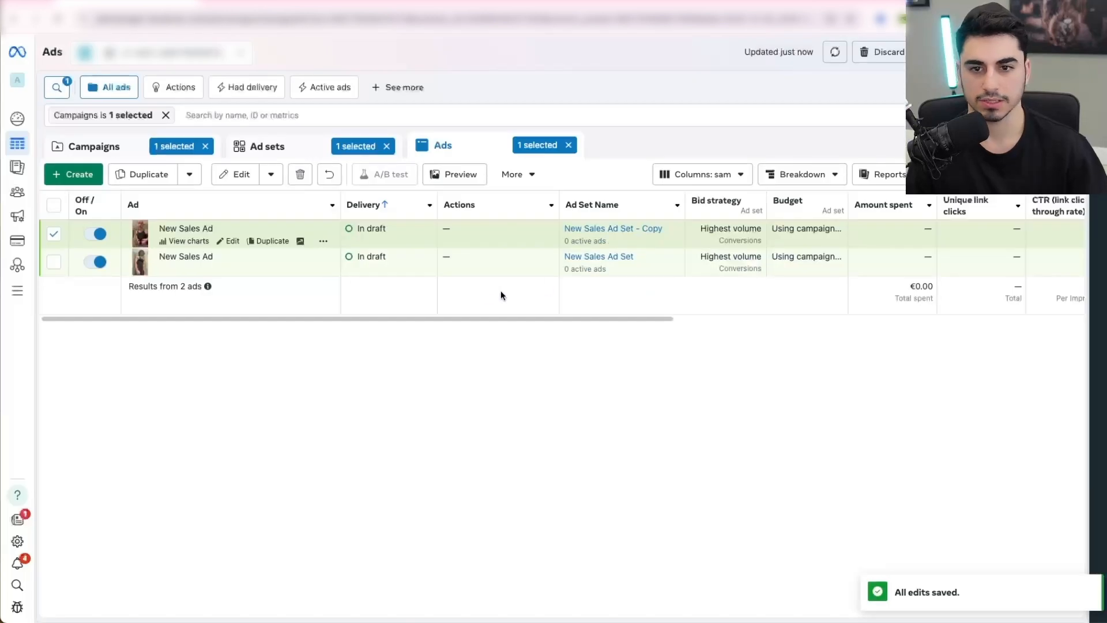
Step: Review the slimming product draft at ad set, campaign and ad level, including the ads under each ad set
left_click(284, 148)
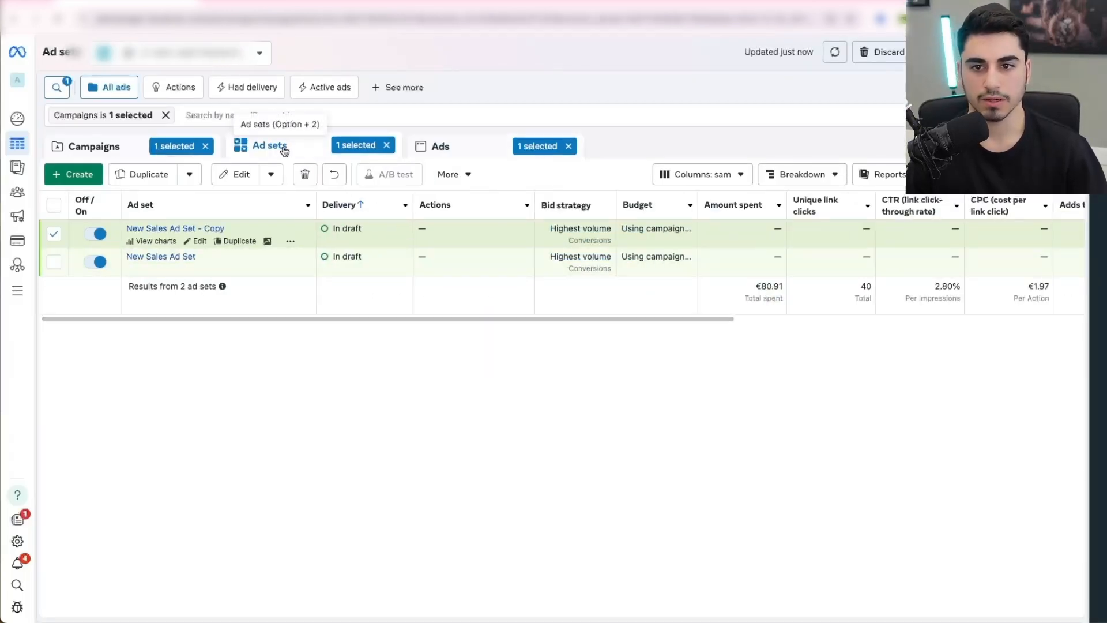
left_click(163, 150)
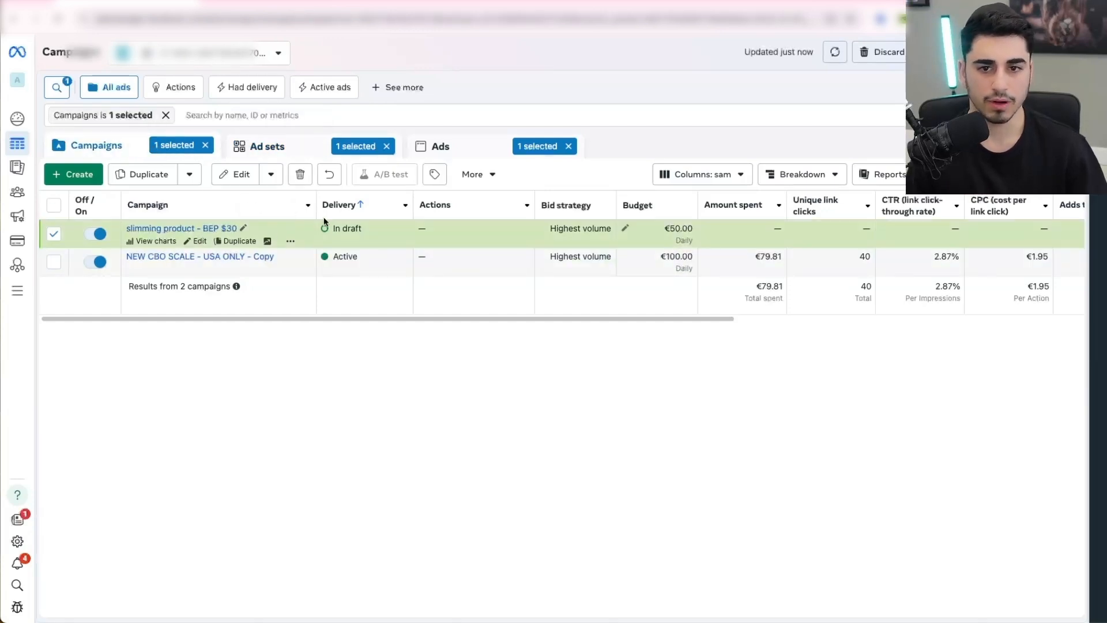
left_click(291, 154)
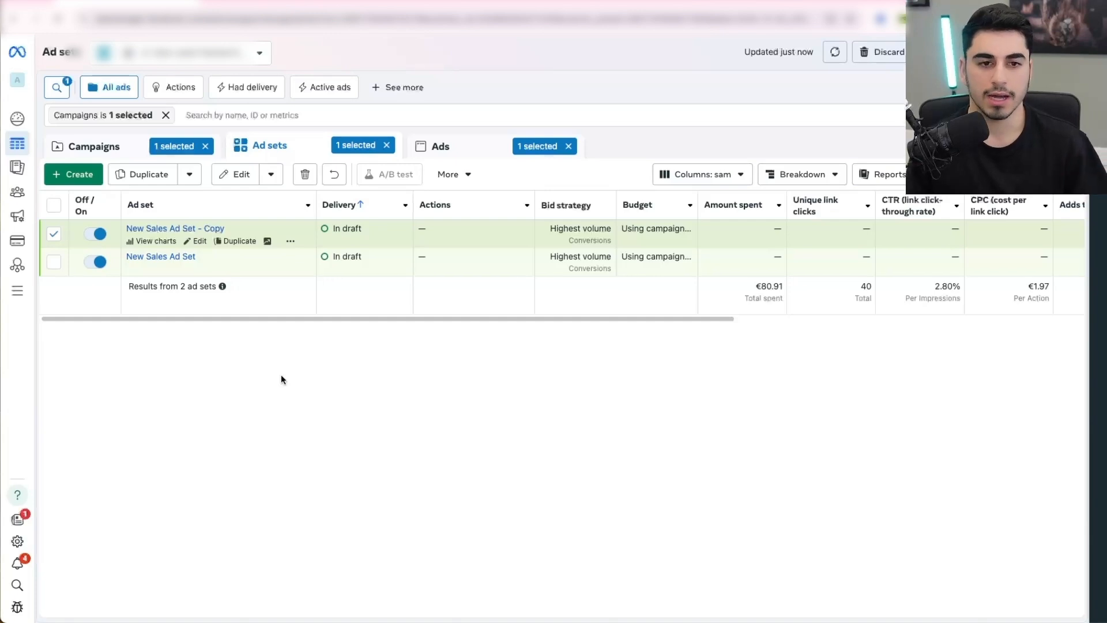
left_click(443, 156)
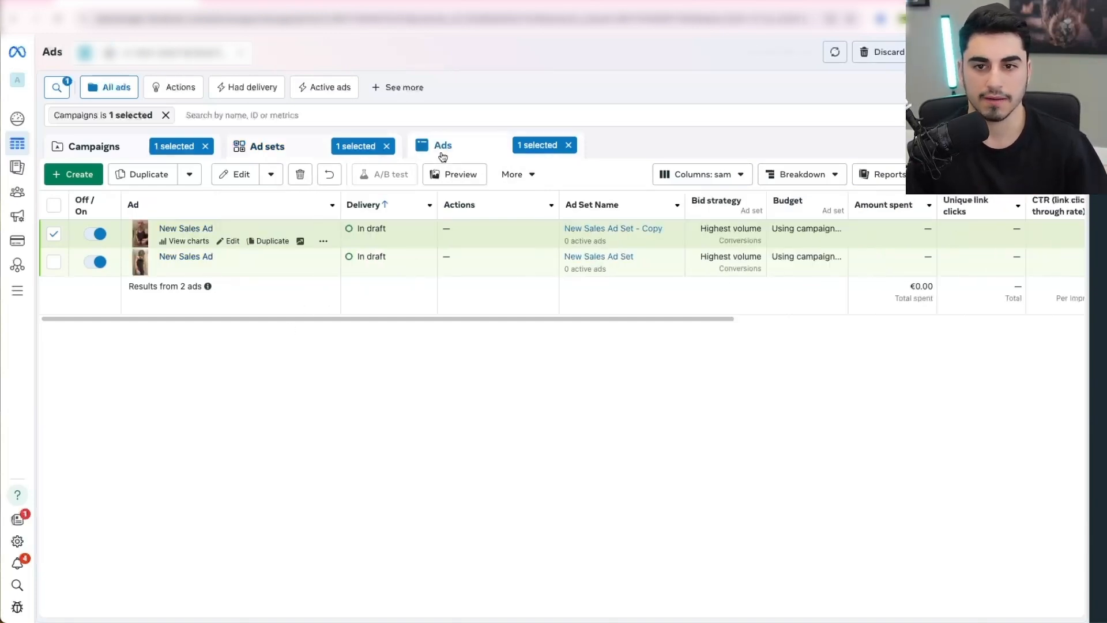
left_click(274, 146)
left_click(54, 234)
left_click(54, 261)
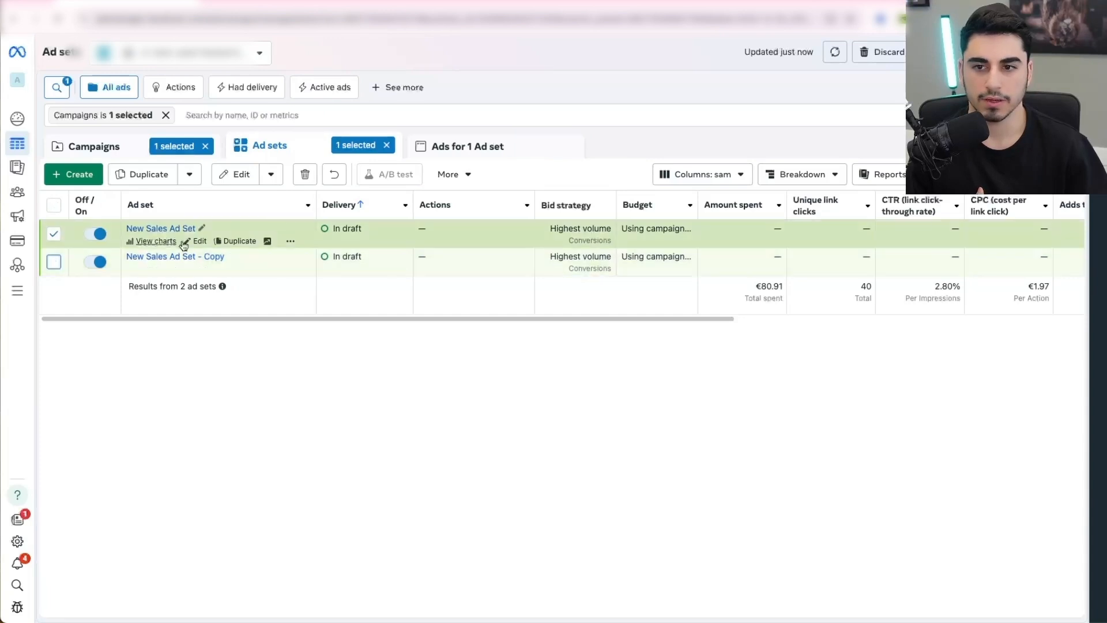
left_click(441, 158)
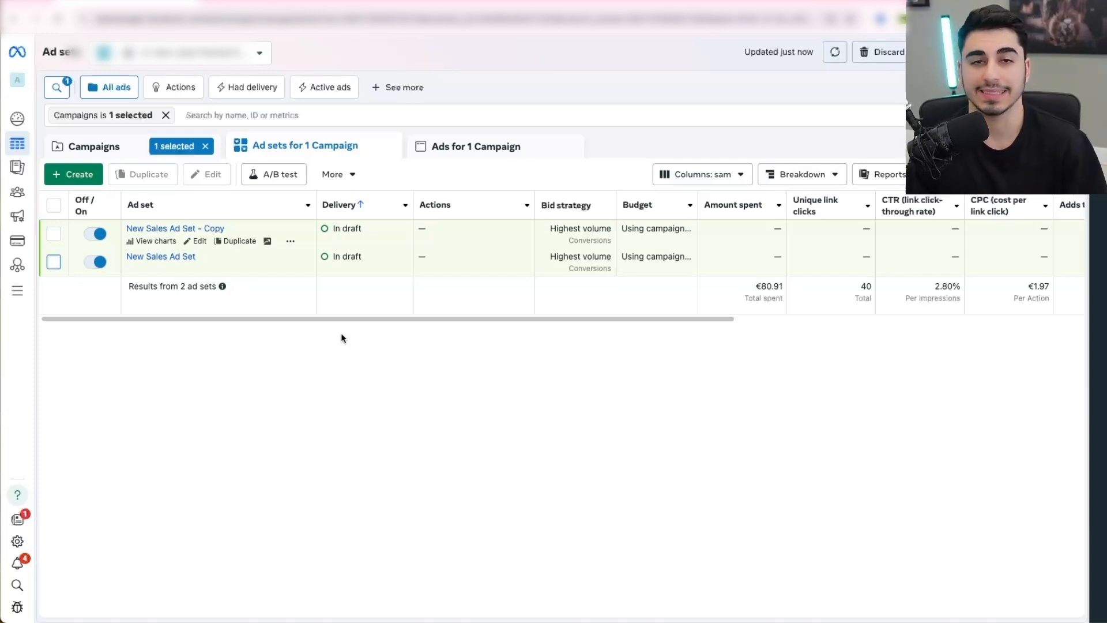
Step: Discard the draft campaign "slimming product - BEP $30" from the campaign list
left_click(134, 155)
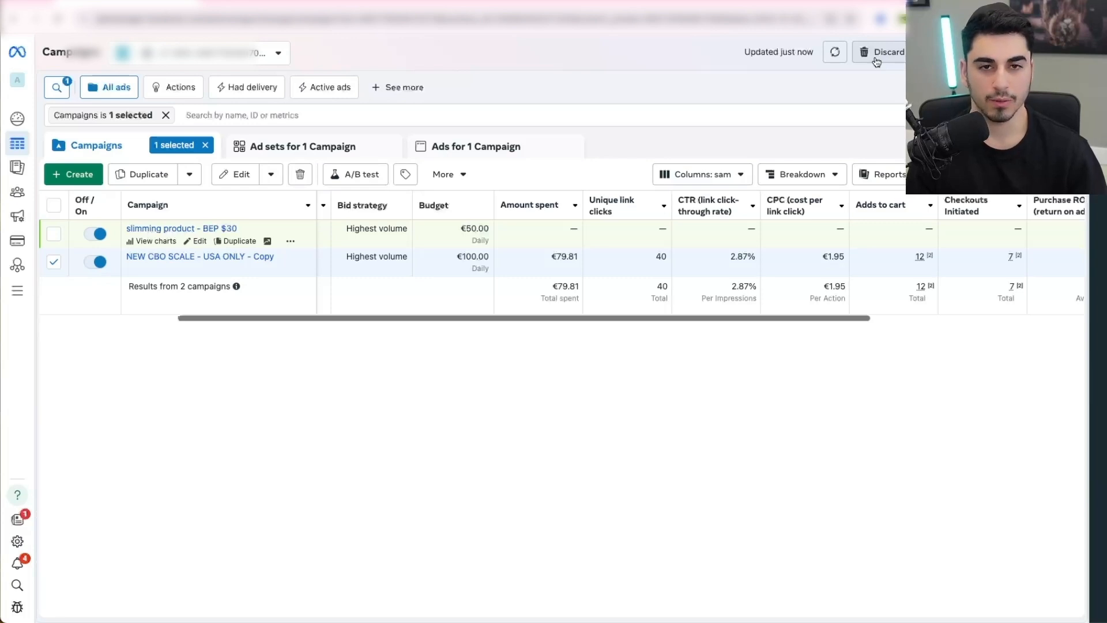
left_click(877, 62)
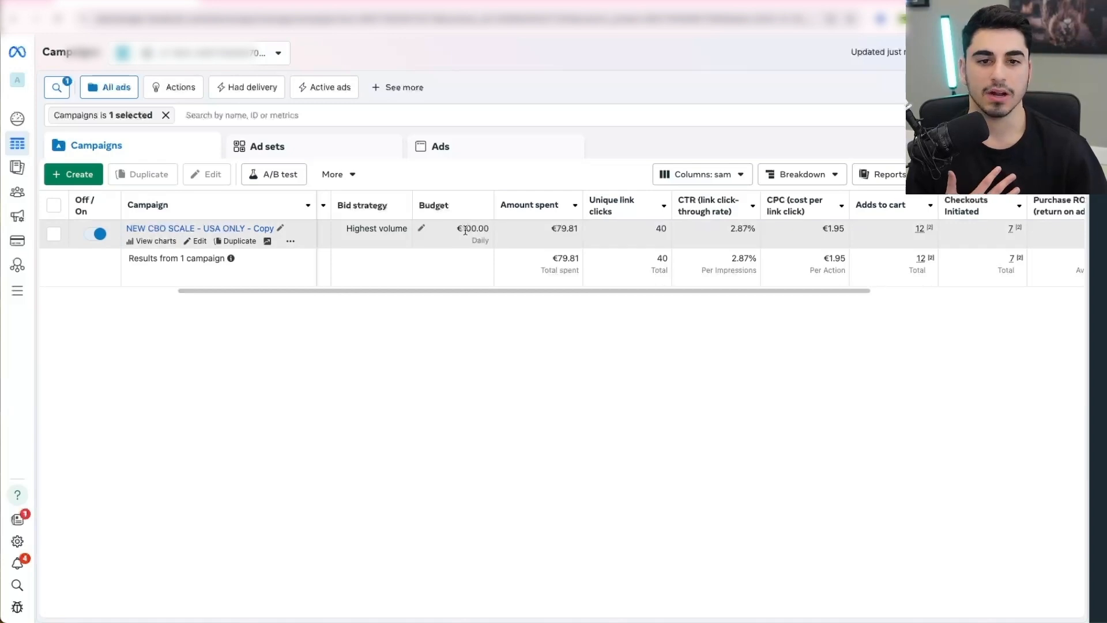
Step: Examine the ad sets of NEW CBO SCALE - USA ONLY - Copy, comparing spend, clicks, adds to cart, ROAS and cost per purchase
left_click(53, 234)
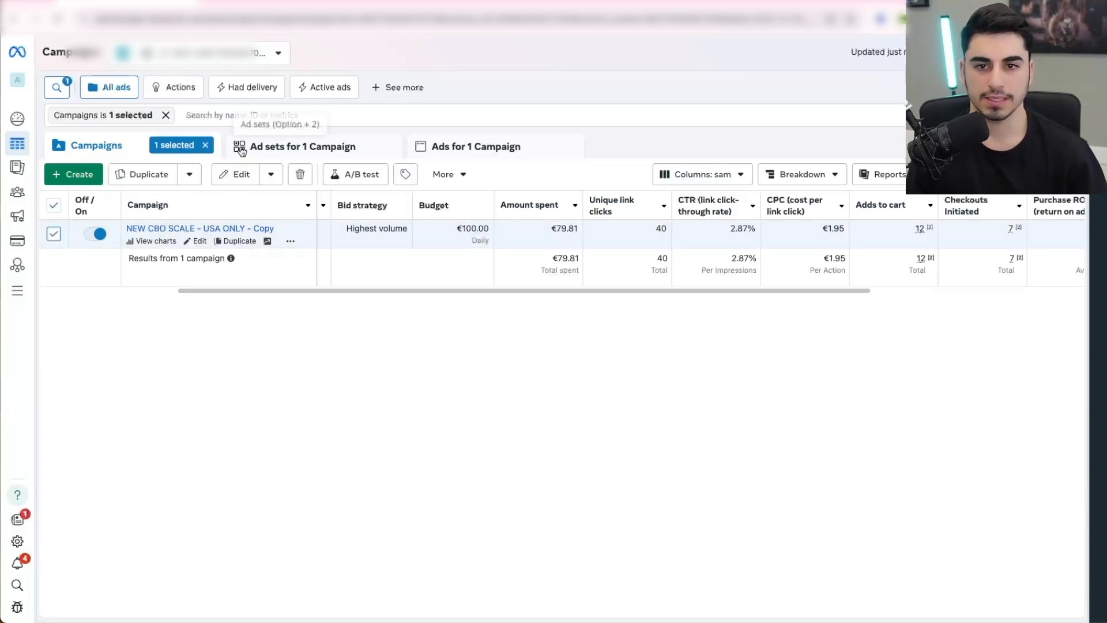
left_click(241, 149)
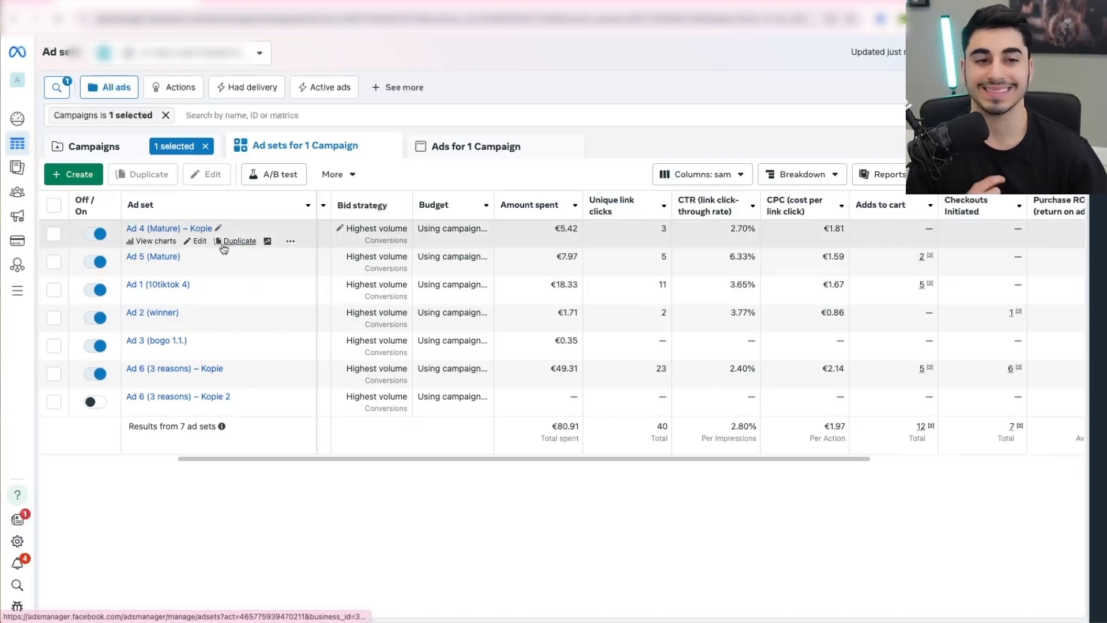
left_click_drag(396, 459, 469, 452)
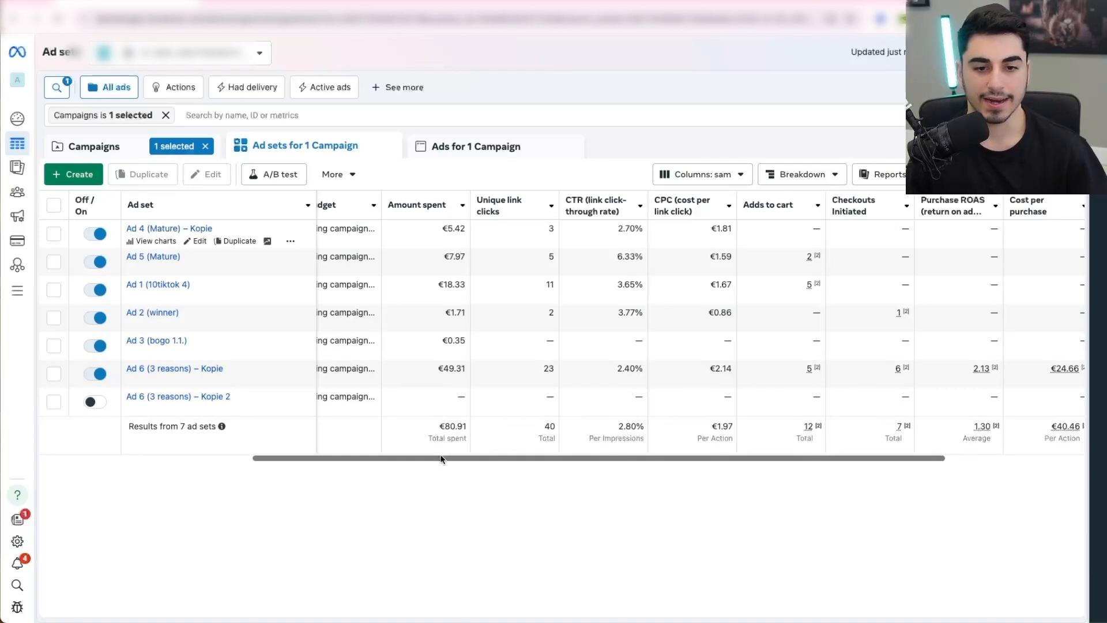
left_click_drag(911, 458, 1045, 441)
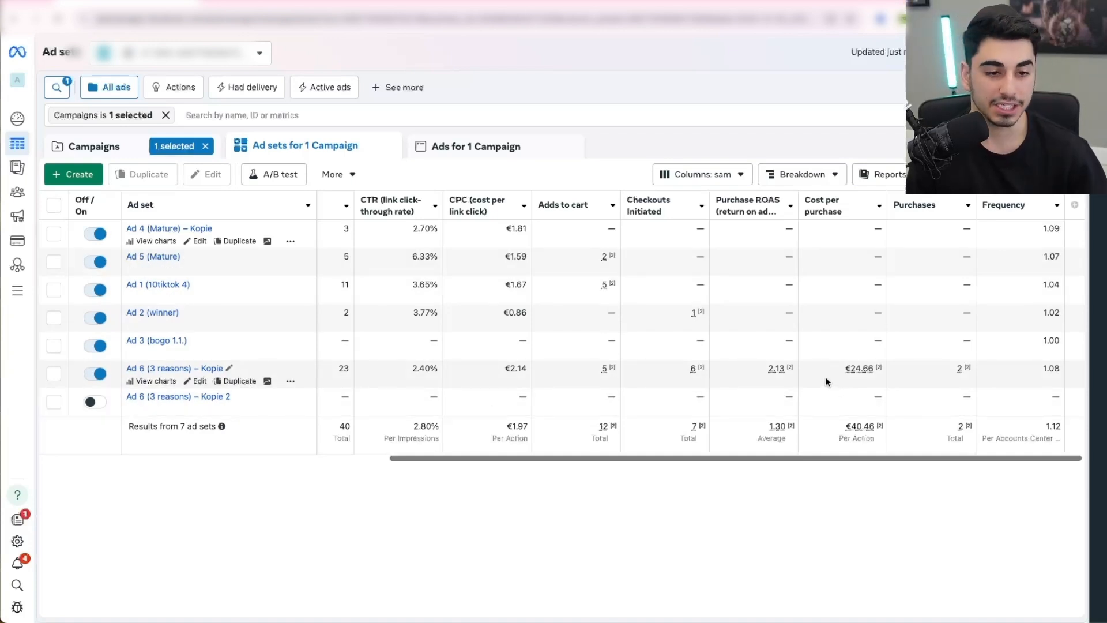
left_click_drag(587, 458, 507, 458)
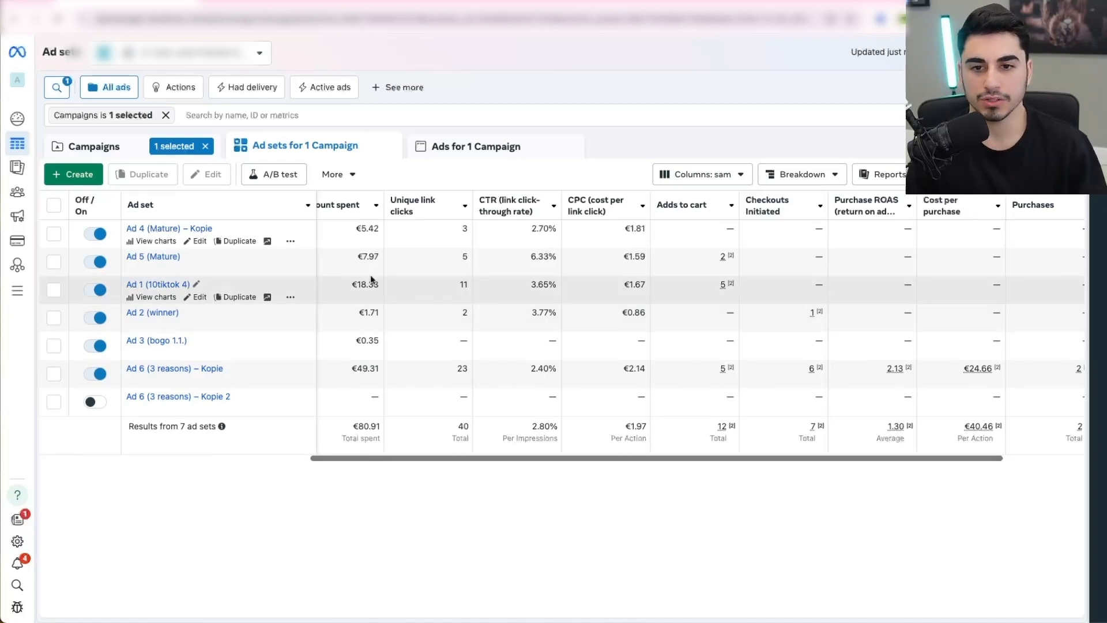
Step: Duplicate the ad set "Ad 4 (Mature) – Kopie" once with current settings into its original campaign
left_click(241, 241)
left_click(513, 309)
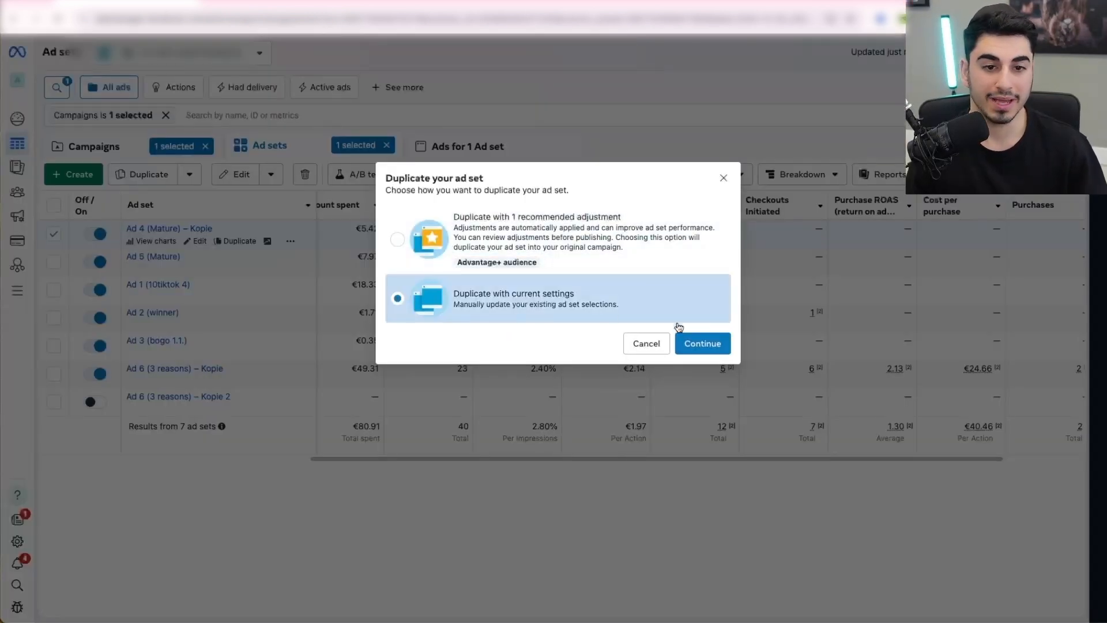
left_click(713, 345)
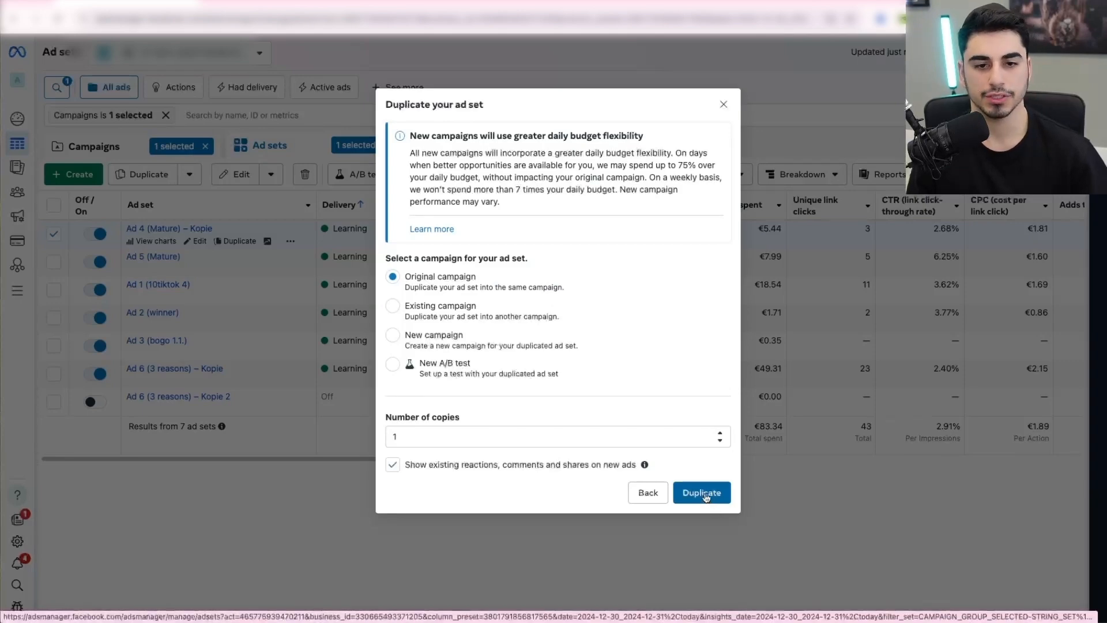
left_click(702, 493)
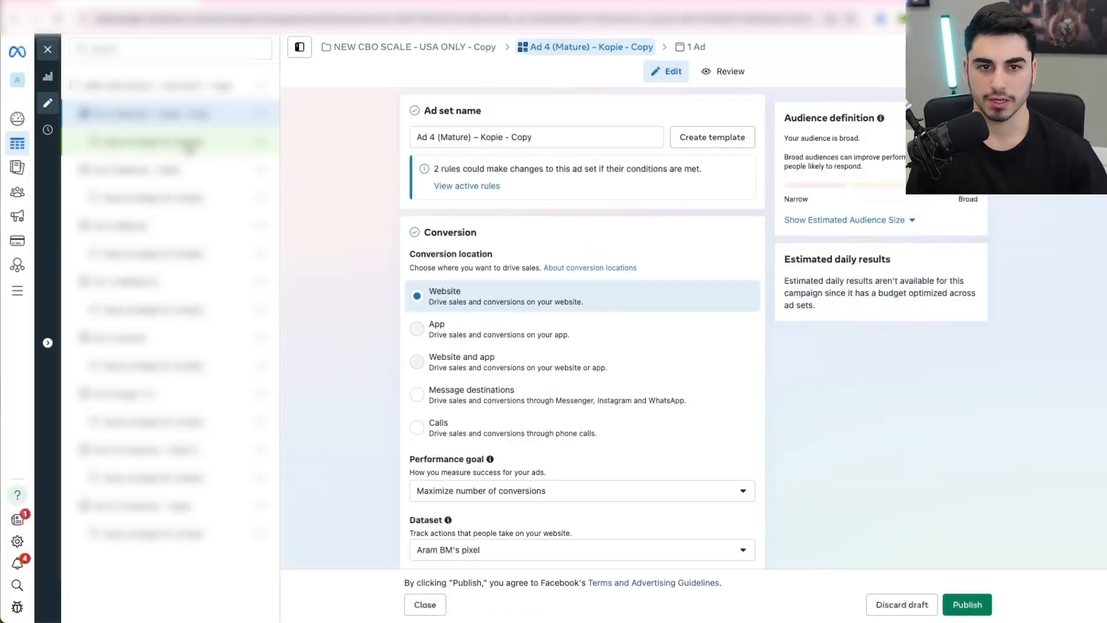
Step: Open the ad inside the copied Ad 4 ad set and show the options for changing its video
left_click(193, 149)
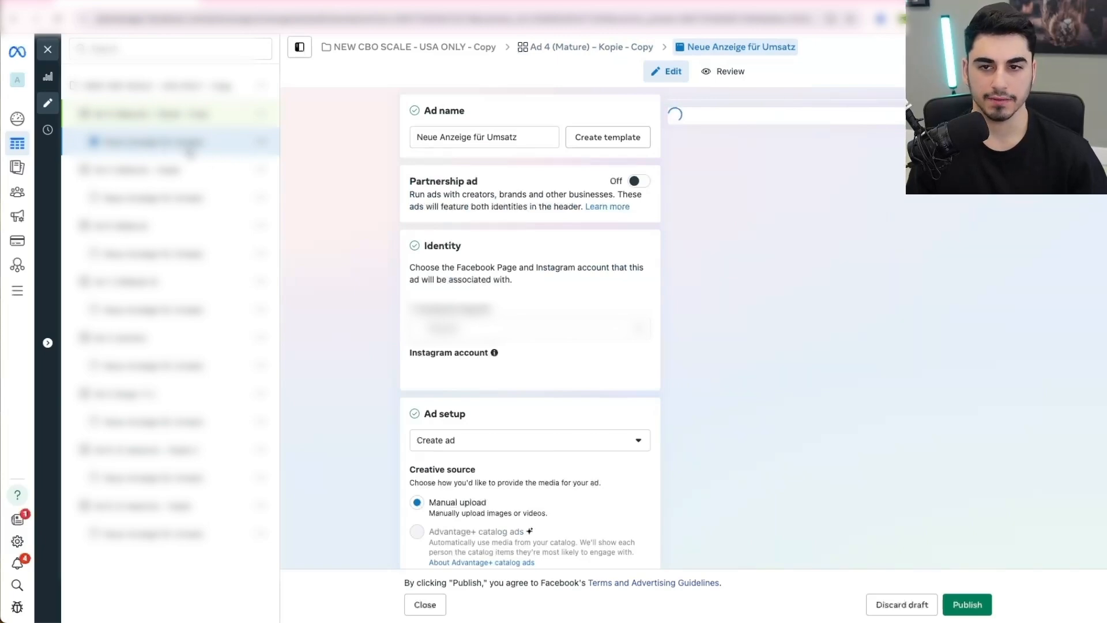
scroll(375, 408, "down", 2)
scroll(375, 409, "down", 12)
scroll(456, 323, "up", 2)
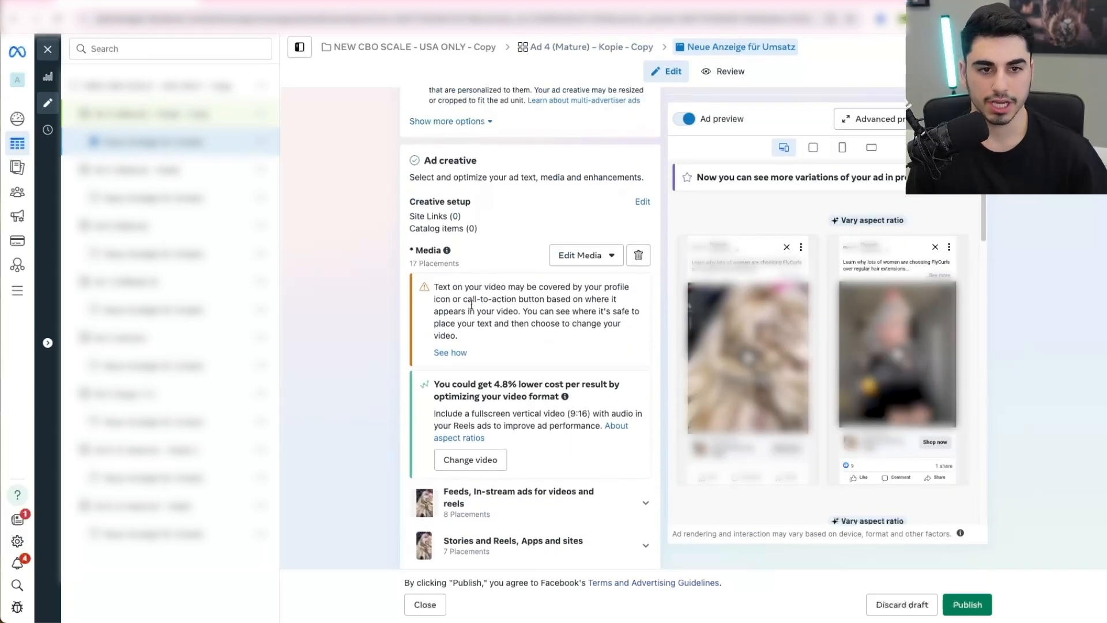
left_click(591, 261)
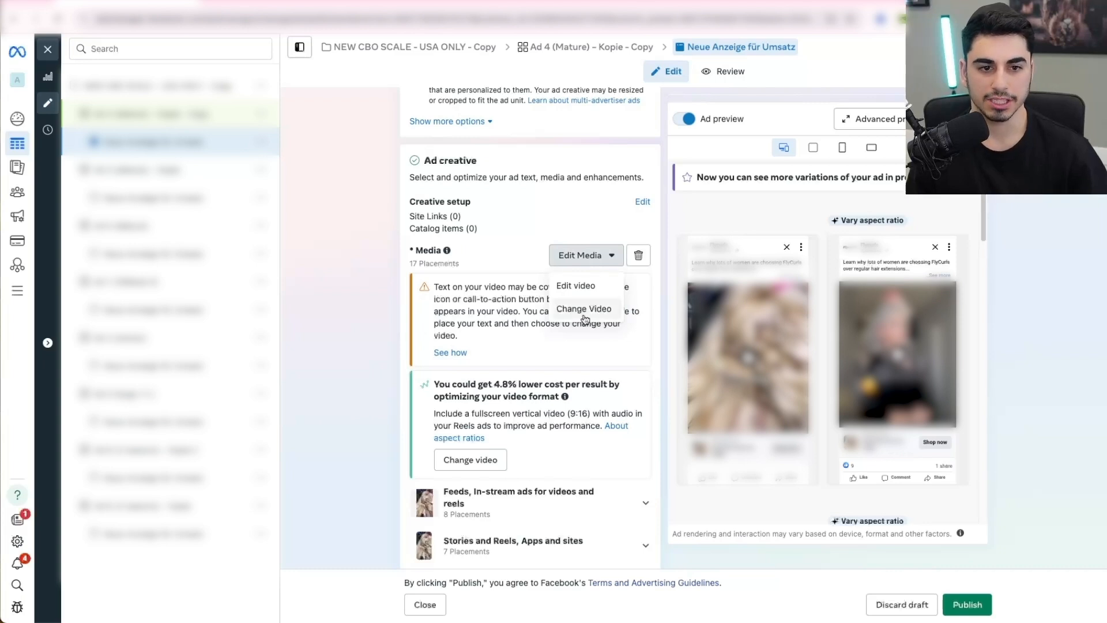
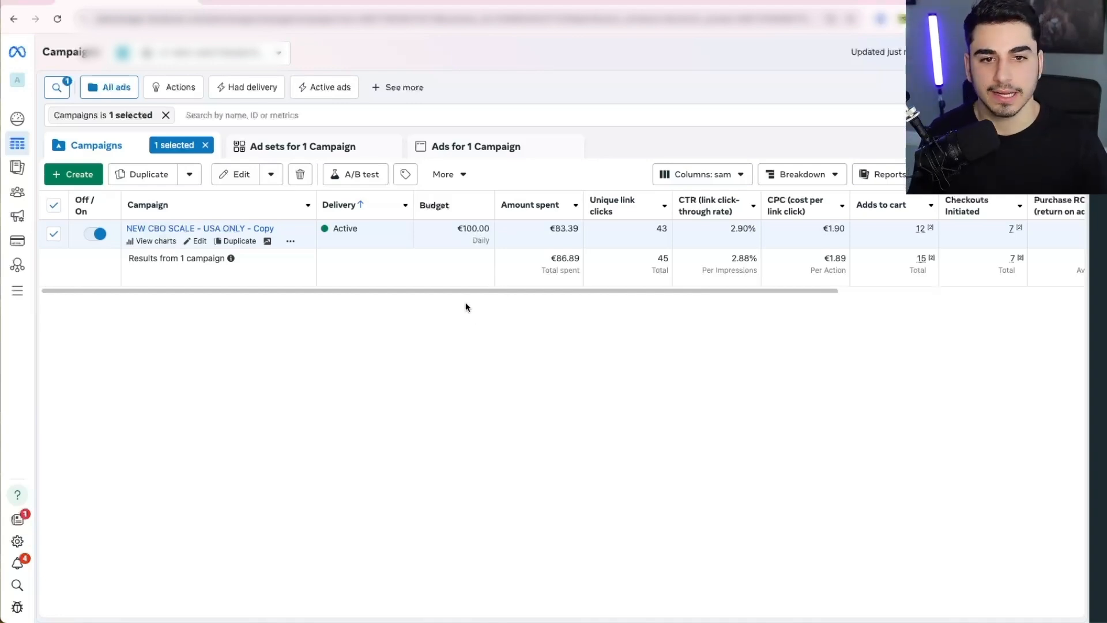
Step: Open column customization for the campaign table and review the metrics selected in the custom preset, from Delivery to Frequency
left_click(697, 173)
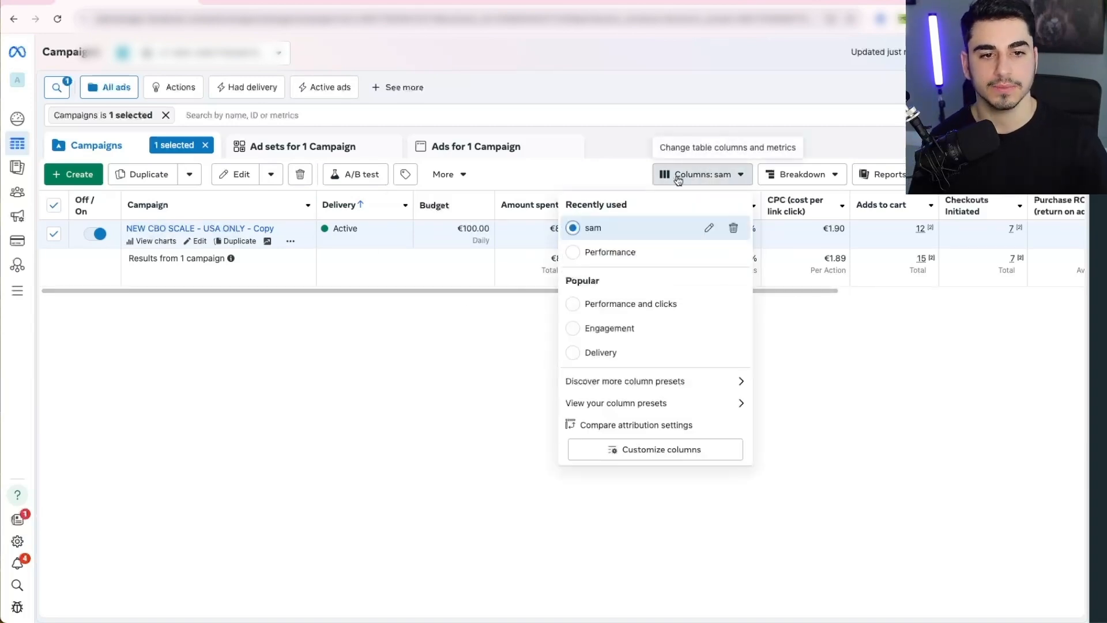
left_click(616, 454)
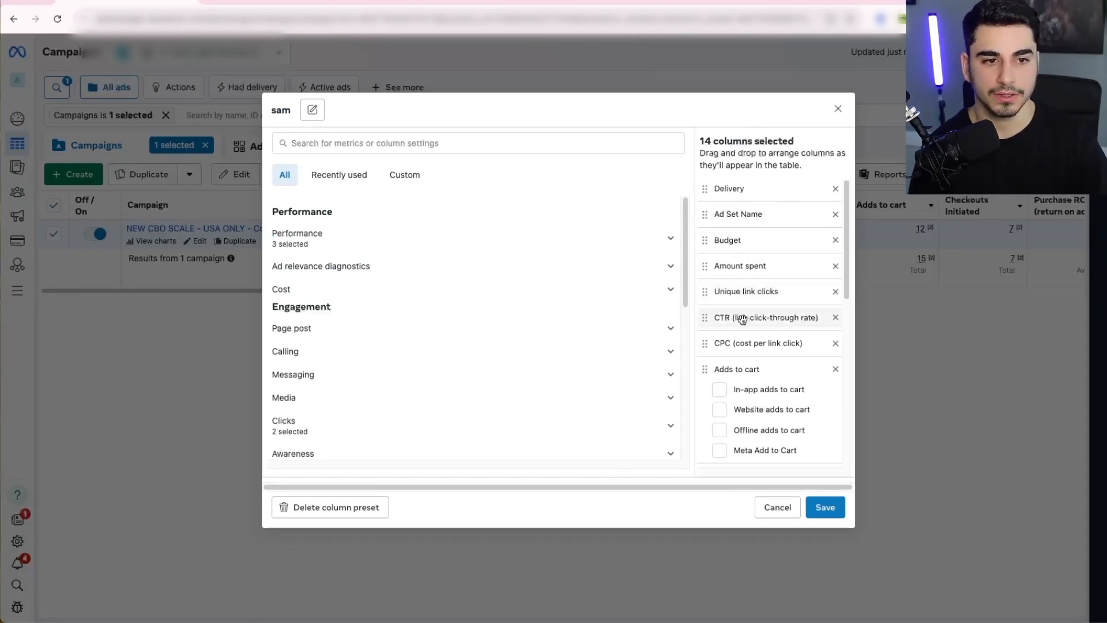
scroll(738, 314, "down", 1)
scroll(736, 315, "down", 4)
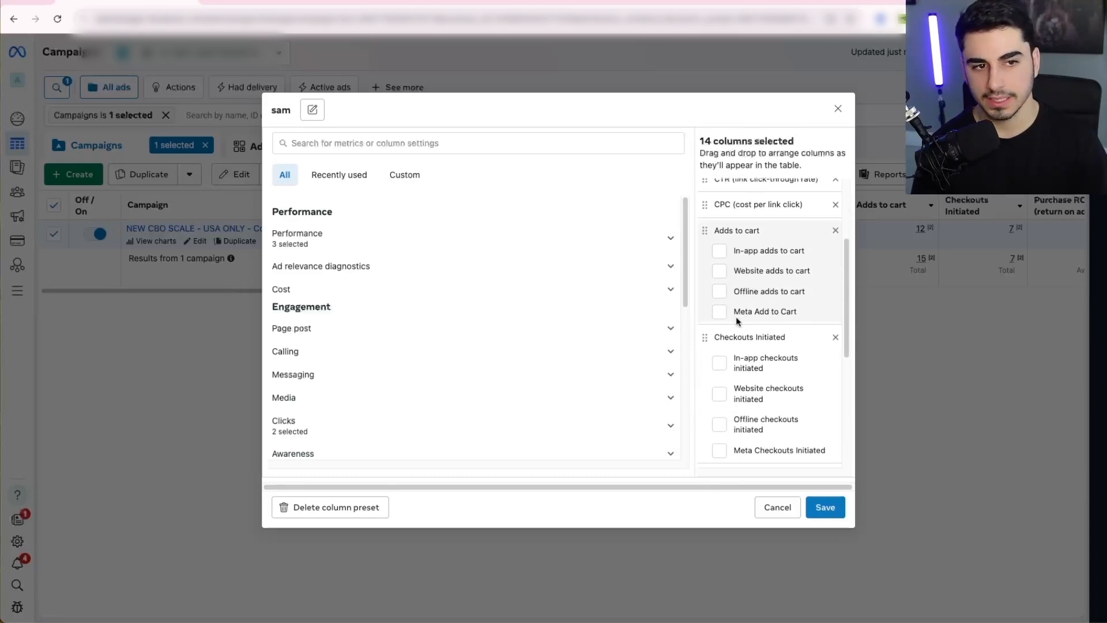
scroll(740, 367, "down", 4)
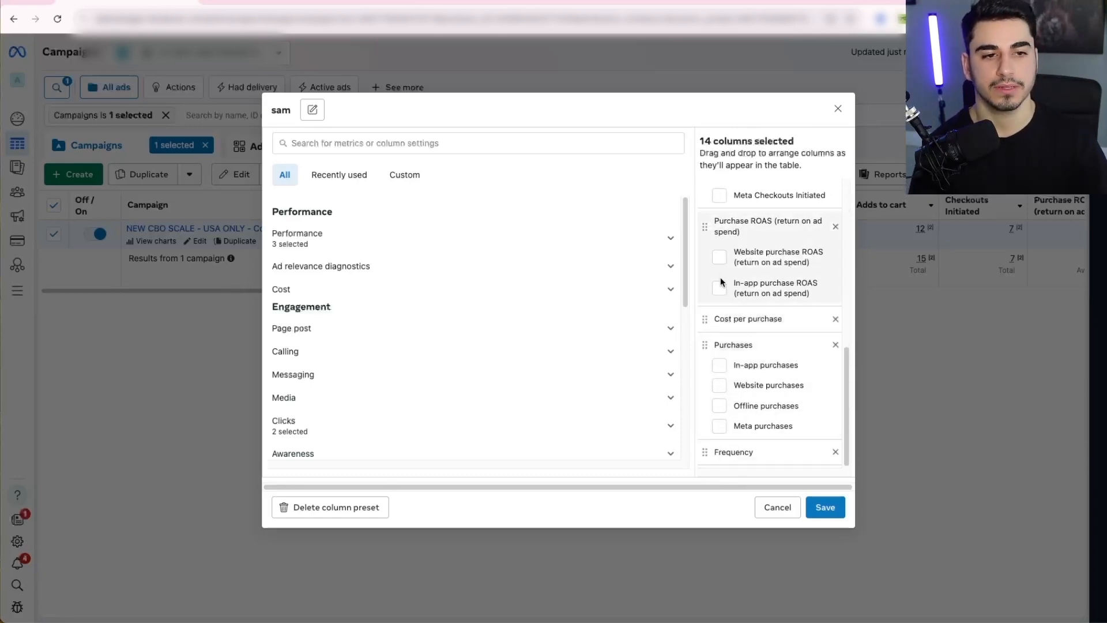
scroll(730, 301, "up", 3)
scroll(730, 302, "up", 4)
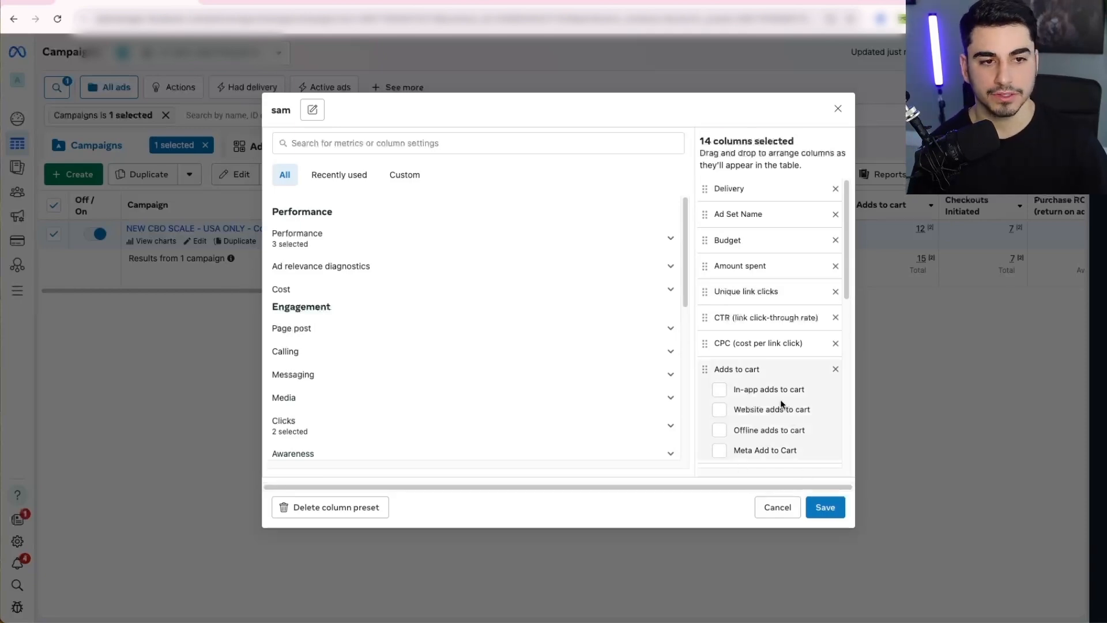
Step: Search the available metrics for "ad set na" and save the custom column preset with Ad Set Name included
left_click(573, 153)
type("ad set na")
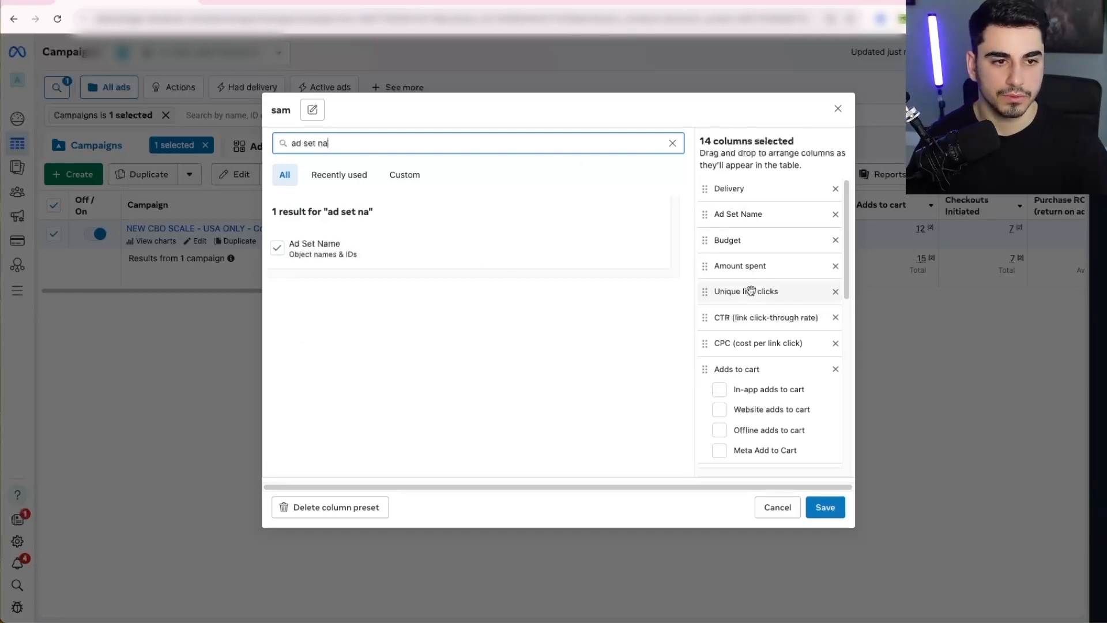
left_click_drag(711, 253, 711, 249)
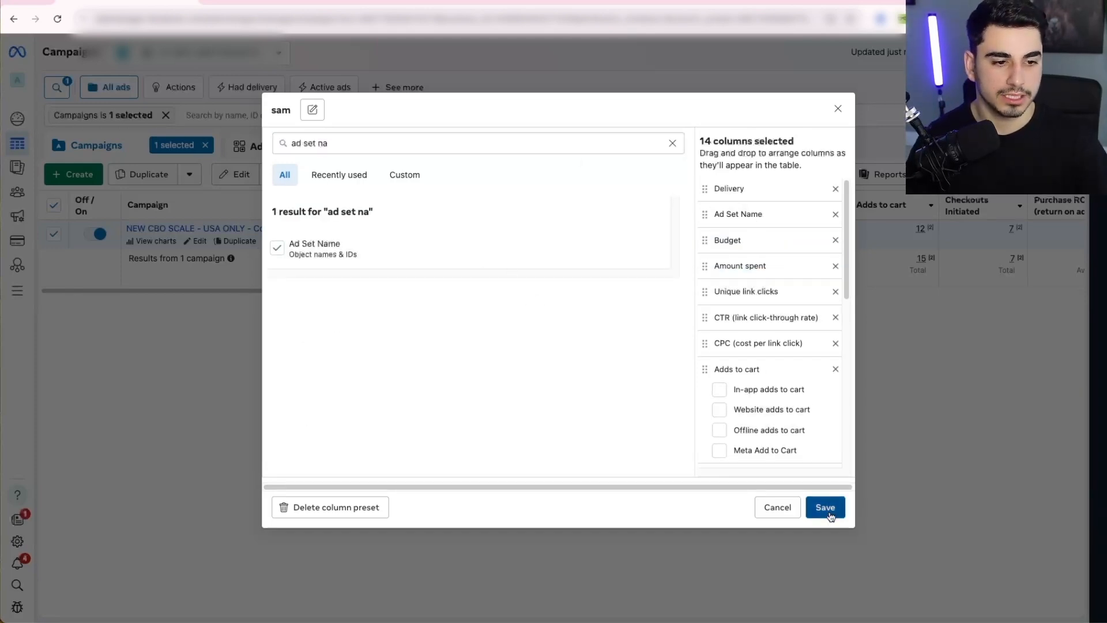
left_click(825, 507)
left_click(703, 174)
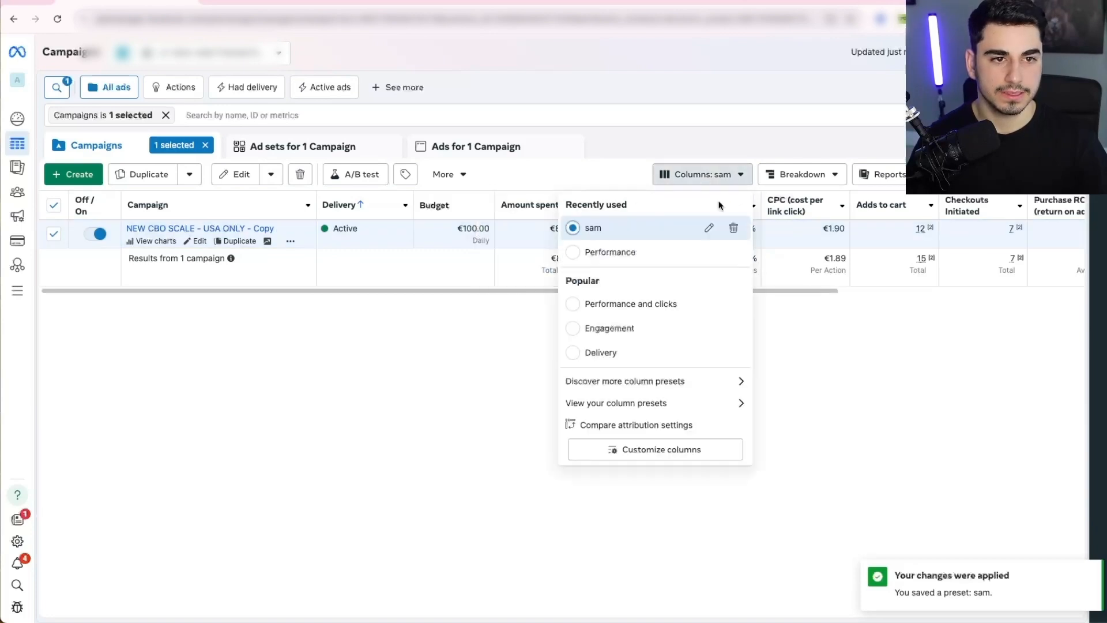
left_click(866, 349)
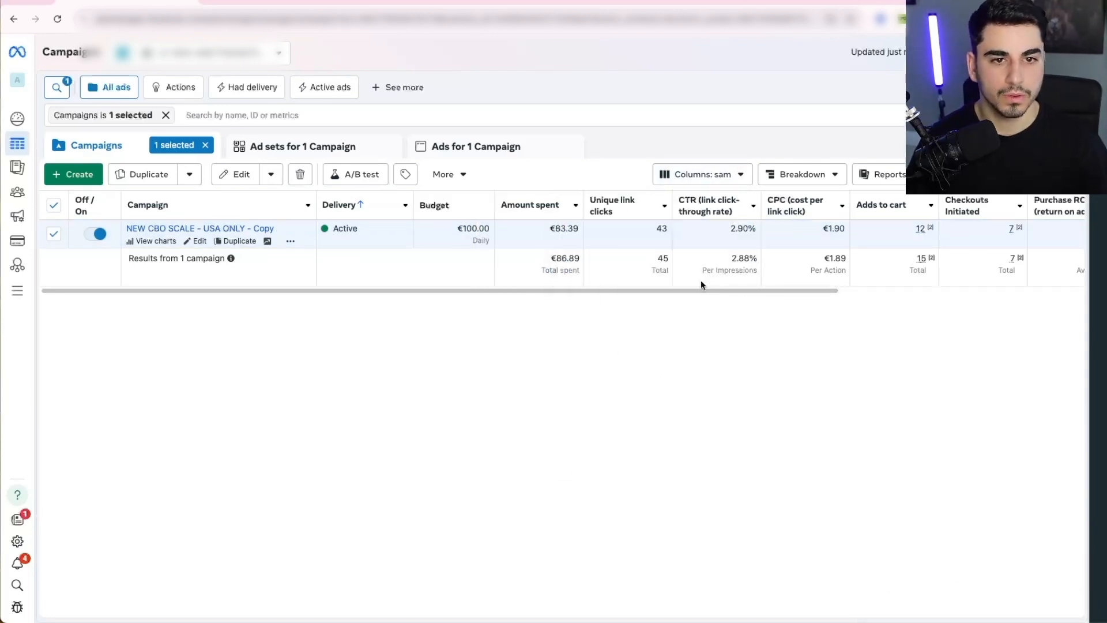
Step: Examine the campaign's ad sets by spend, link clicks, CTR, CPC, adds to cart, checkouts, ROAS, cost per purchase and frequency
left_click_drag(701, 290, 755, 300)
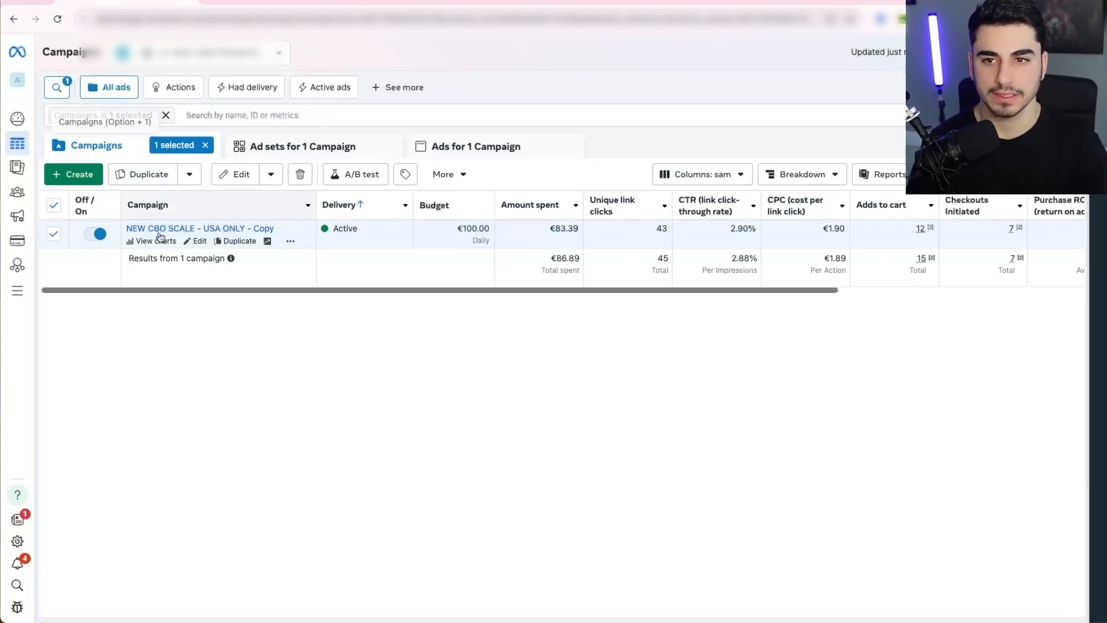
left_click(313, 146)
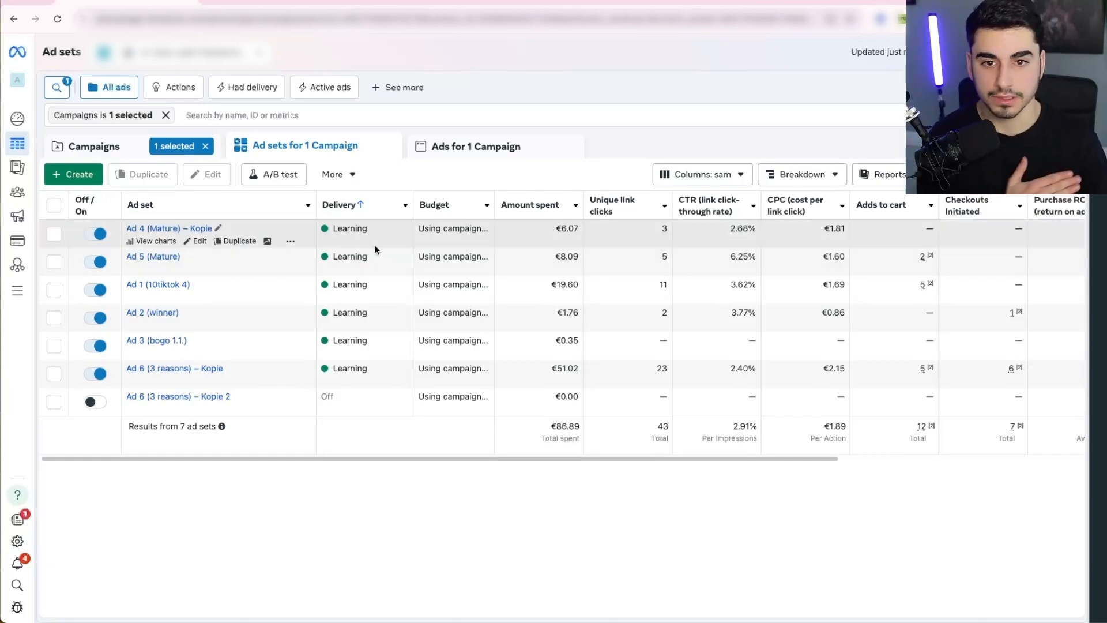
mouse_move(371, 247)
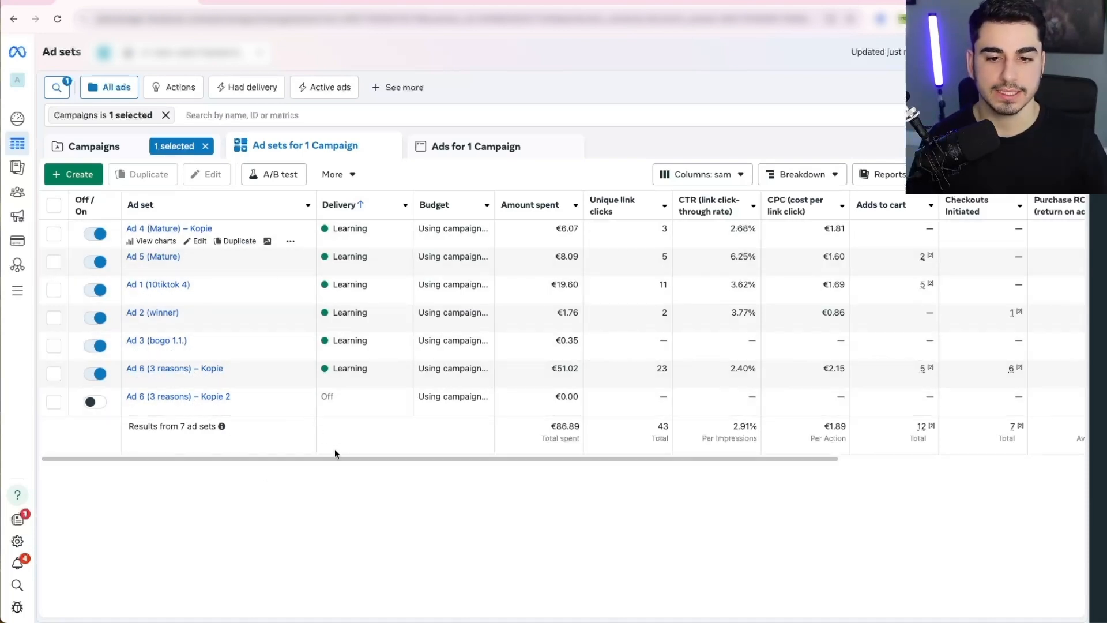
left_click_drag(324, 458, 516, 448)
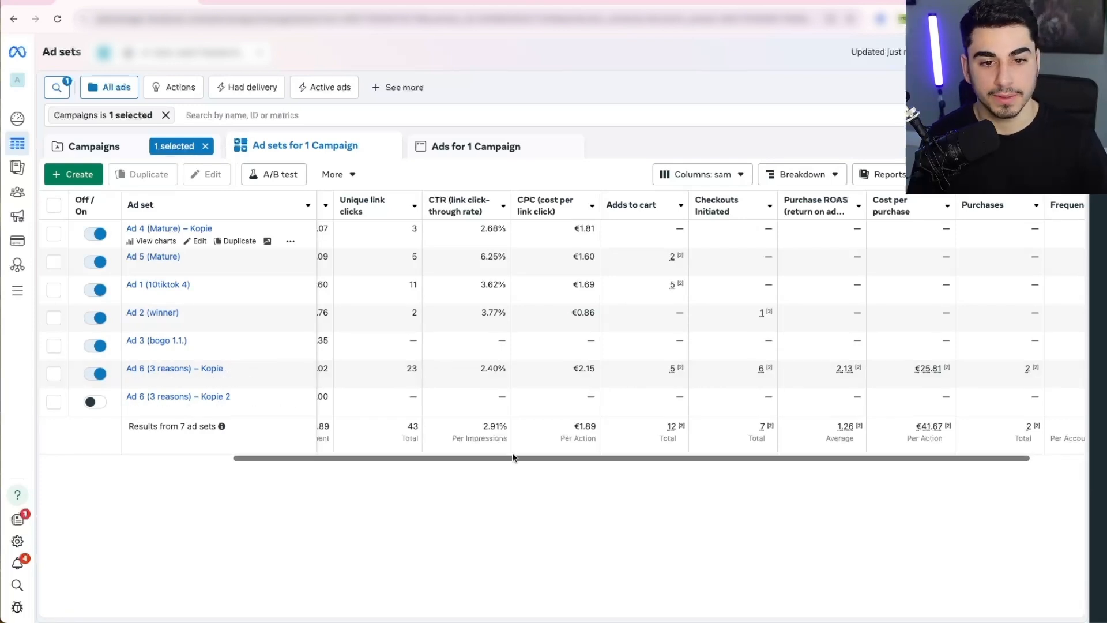
left_click_drag(507, 458, 369, 474)
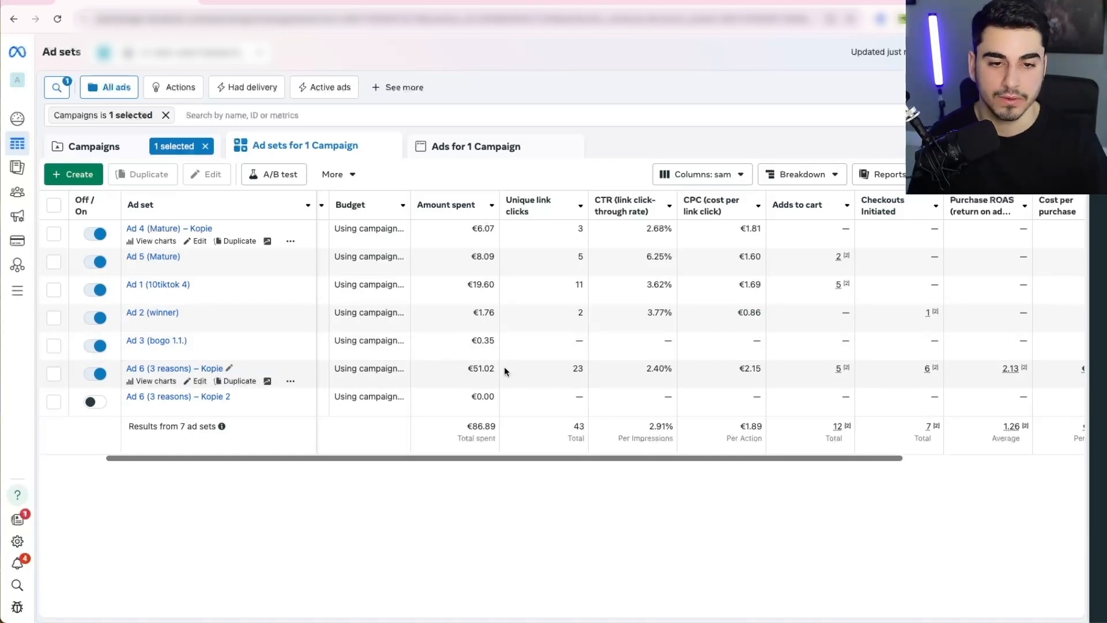
left_click_drag(457, 456, 529, 460)
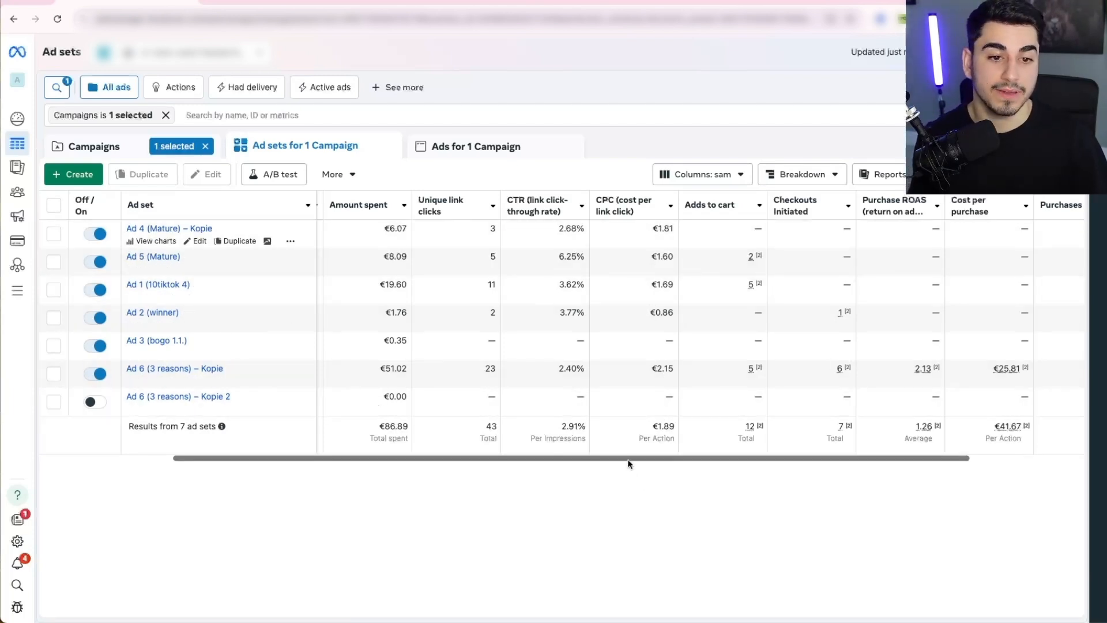
left_click_drag(628, 463, 667, 464)
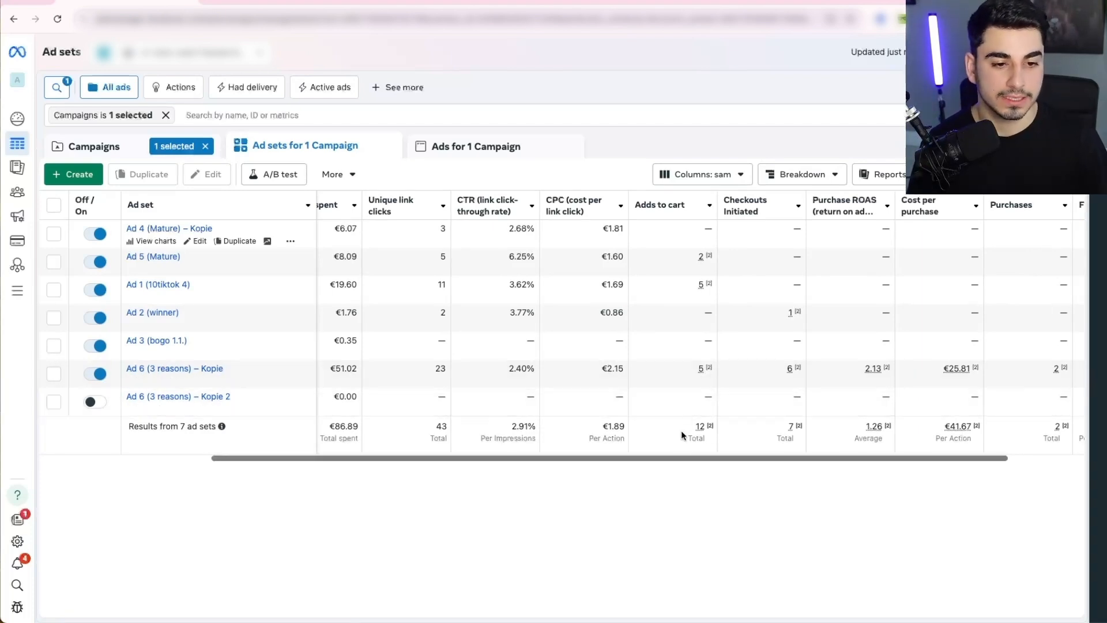
left_click_drag(664, 459, 703, 465)
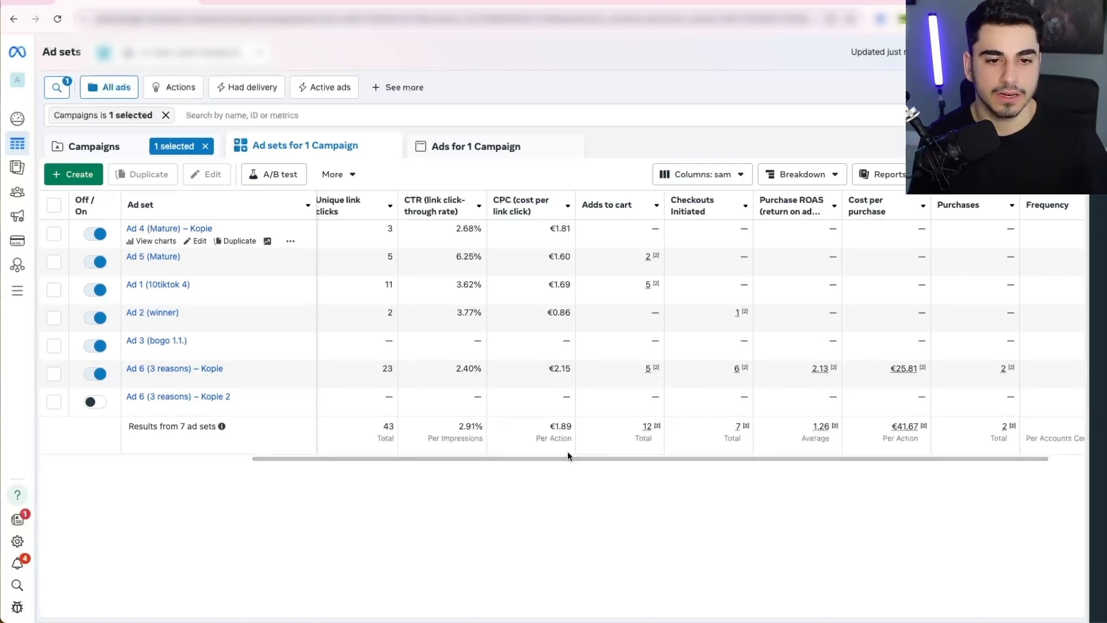
left_click_drag(565, 460, 620, 460)
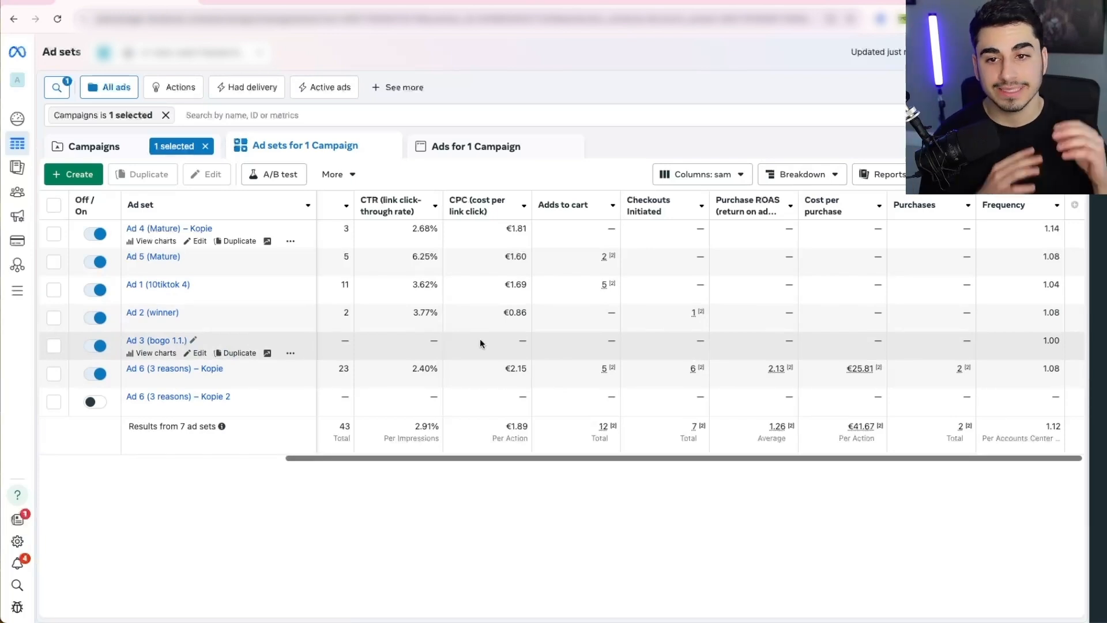
left_click_drag(503, 459, 425, 463)
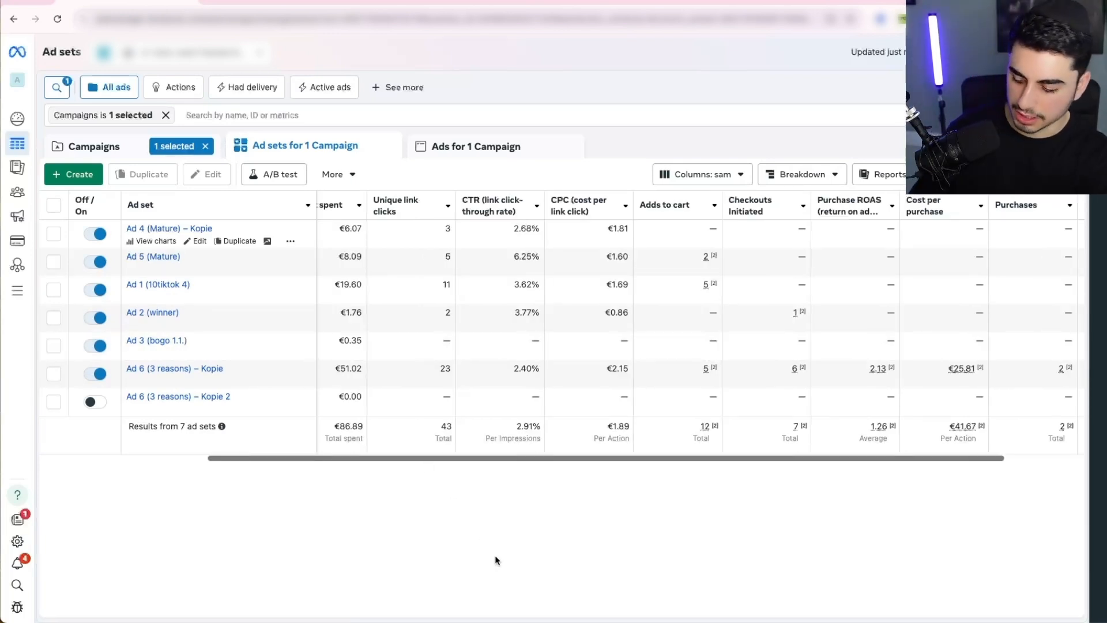
Step: Capture a screenshot of the ad set results table, including the header area and totals row
key("super+shift+4")
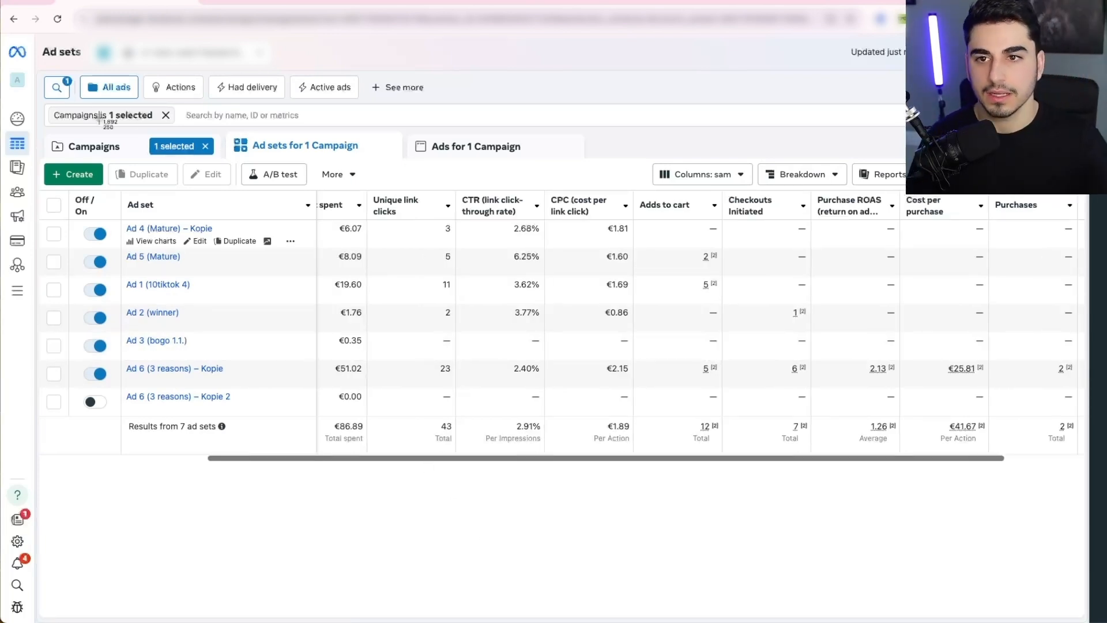
left_click_drag(39, 42, 1083, 495)
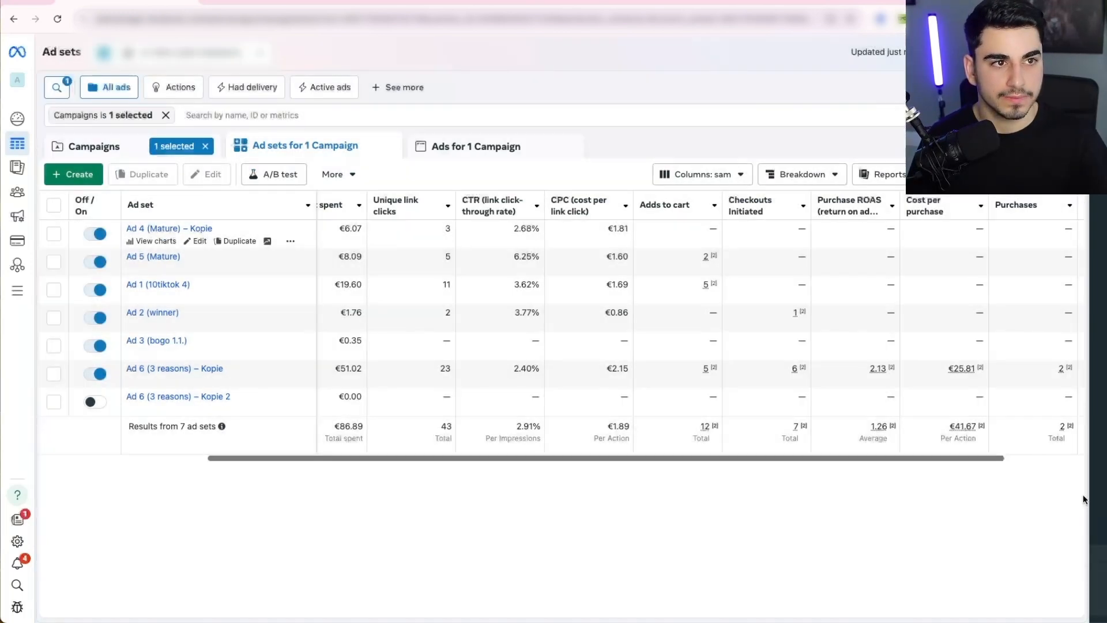
left_click_drag(1080, 564, 1103, 564)
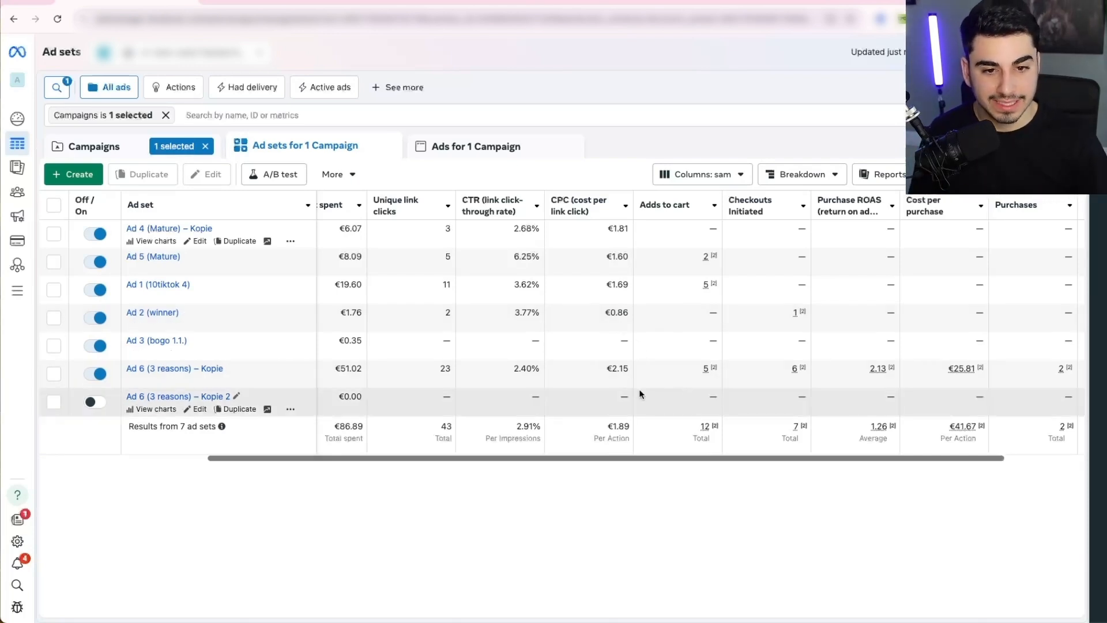
Step: Duplicate the ad set "Ad 1 (10tiktok 4)" with current settings into its original campaign
mouse_move(523, 455)
left_mouse_down()
mouse_move(378, 455)
mouse_move(523, 454)
left_mouse_up()
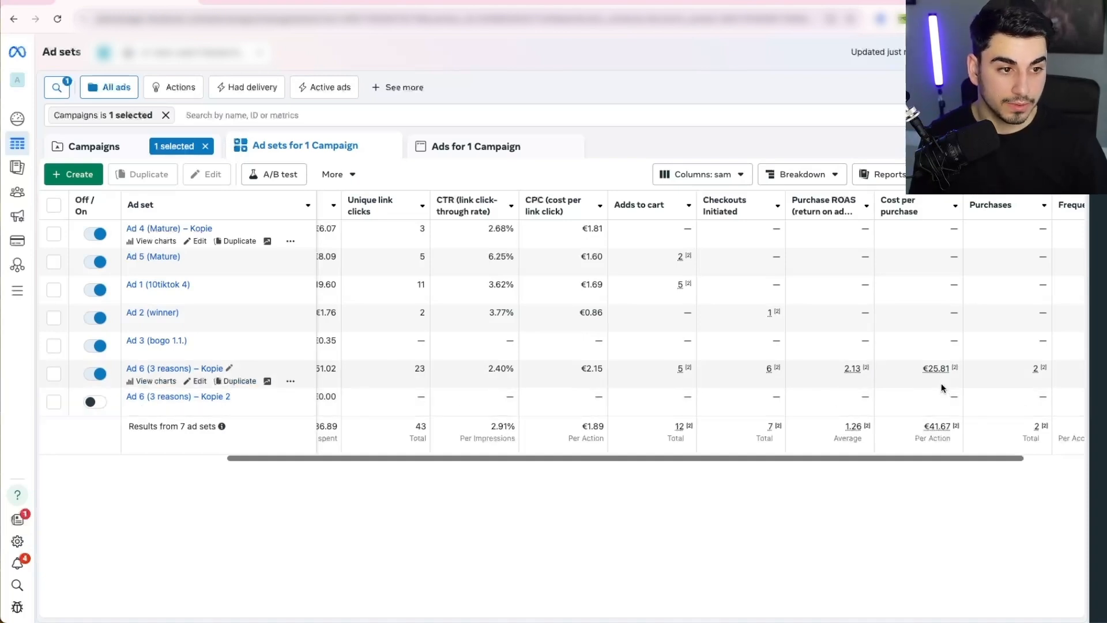
left_click_drag(766, 453, 718, 500)
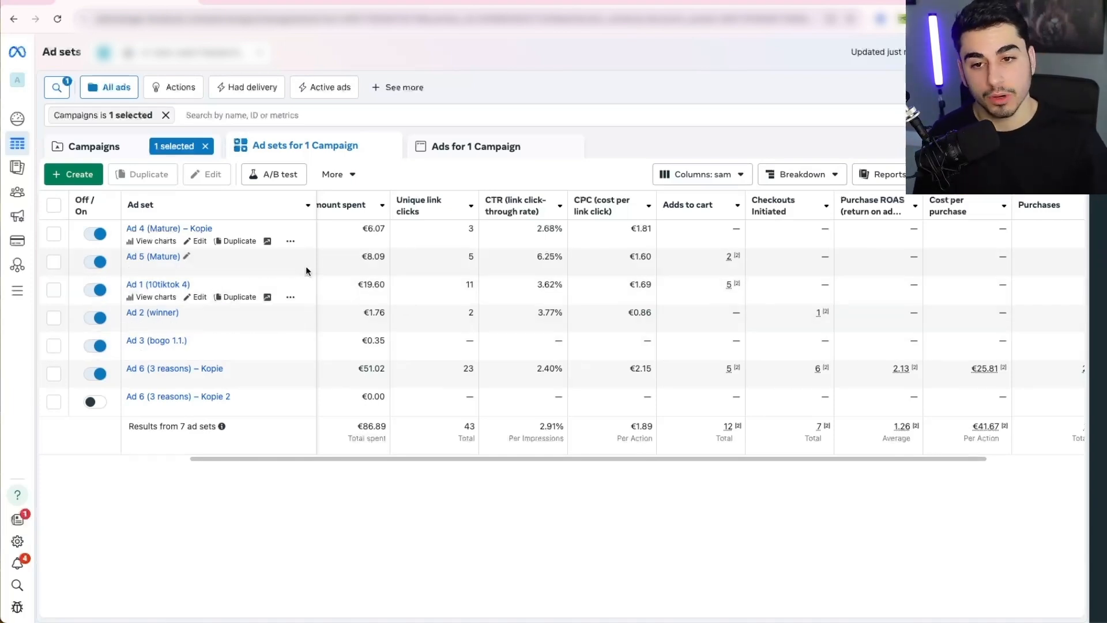
left_click(243, 297)
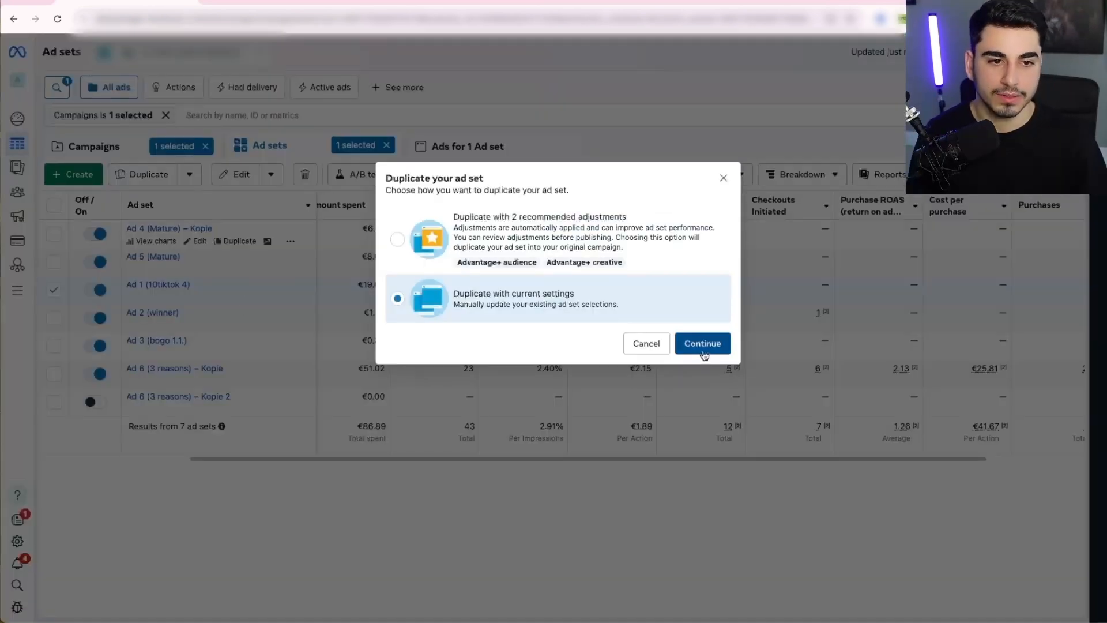
left_click(704, 345)
left_click(702, 476)
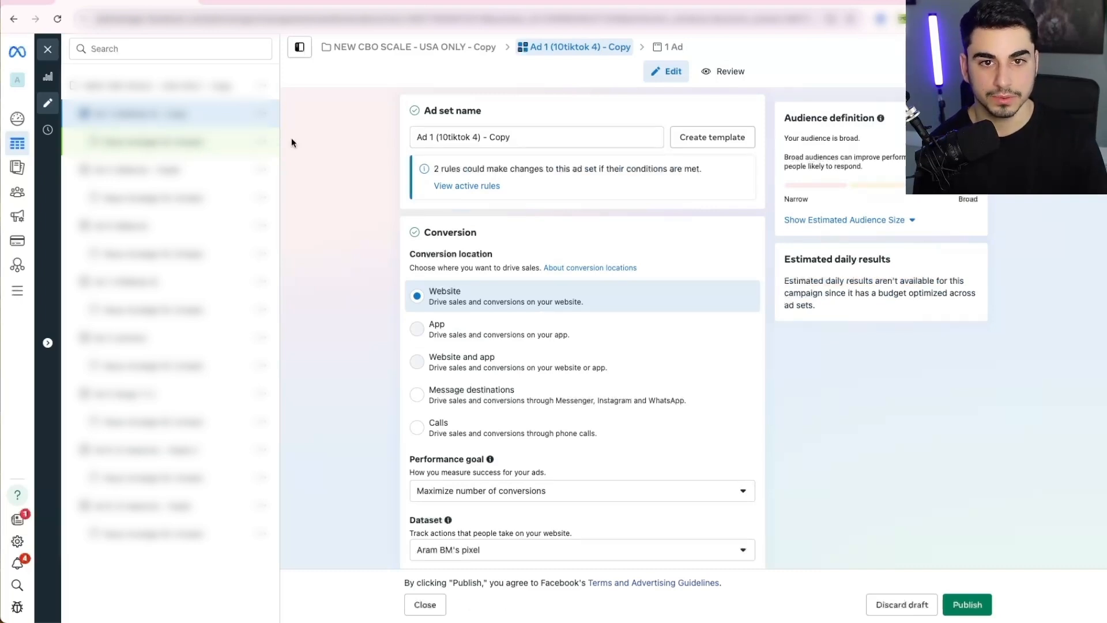
Step: Open the video ad creative setup for the ad inside the duplicated "Ad 1 (10tiktok 4) - Copy" ad set, and leave it without adding media
left_click(182, 147)
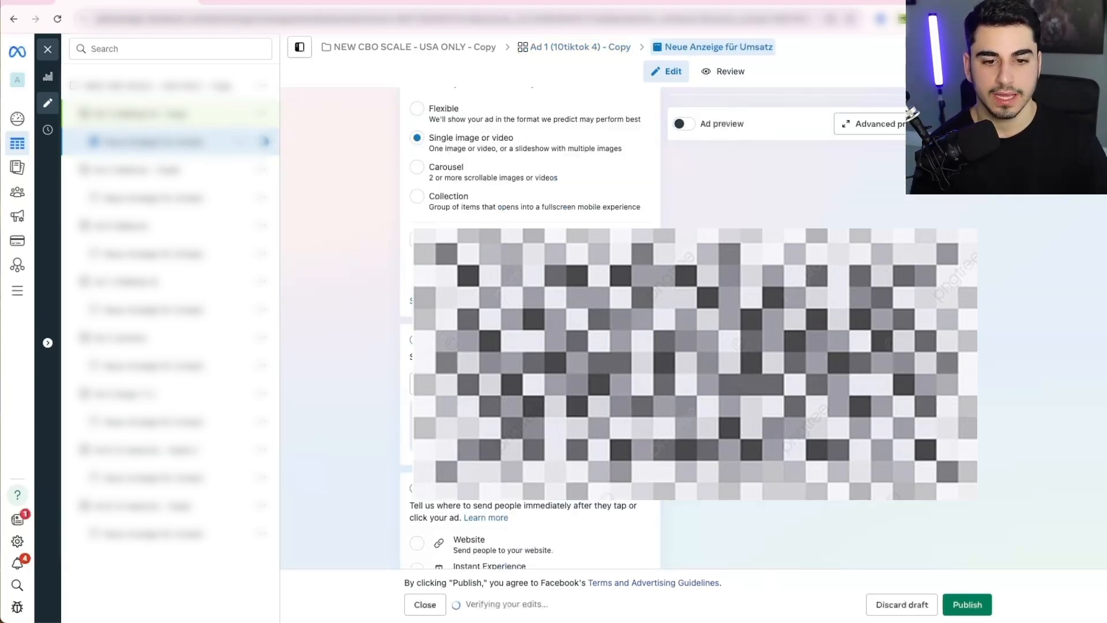
scroll(457, 304, "down", 2)
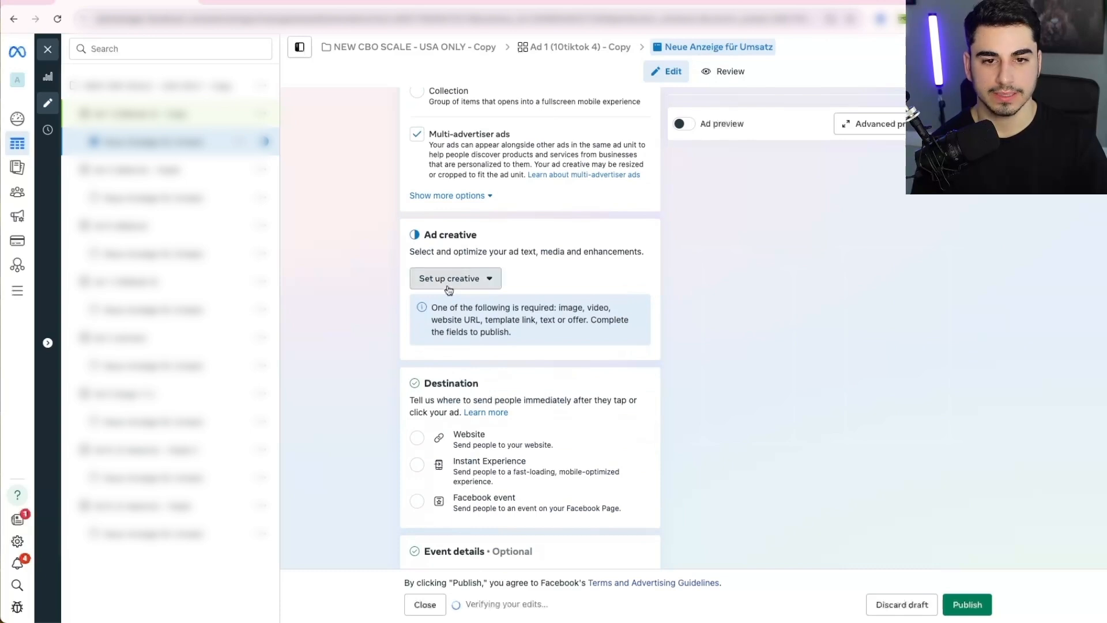
left_click(452, 278)
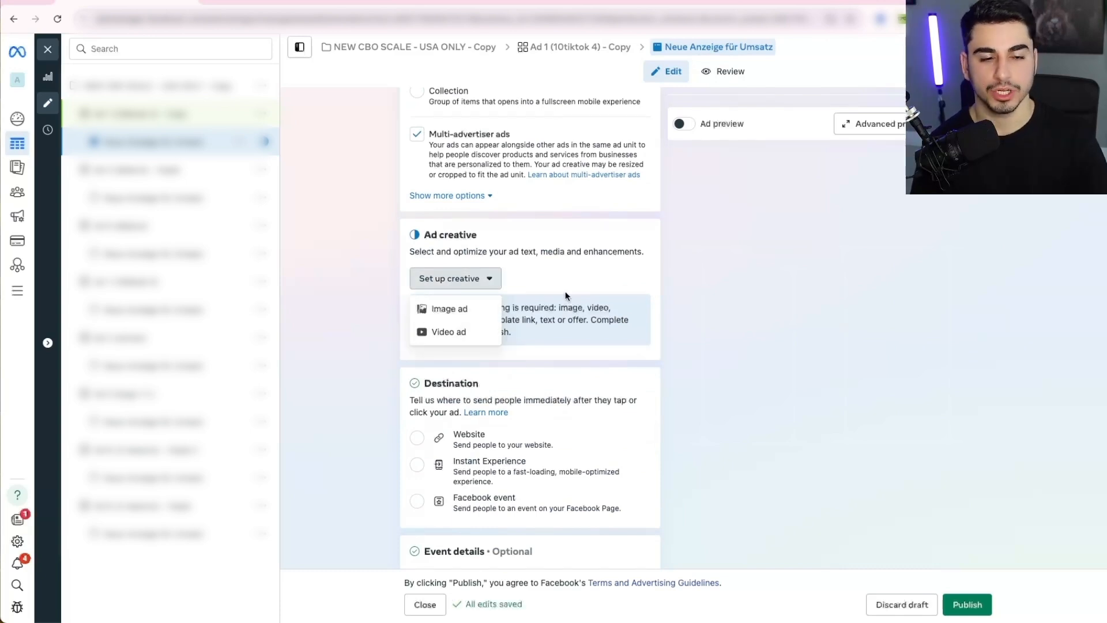
left_click(465, 334)
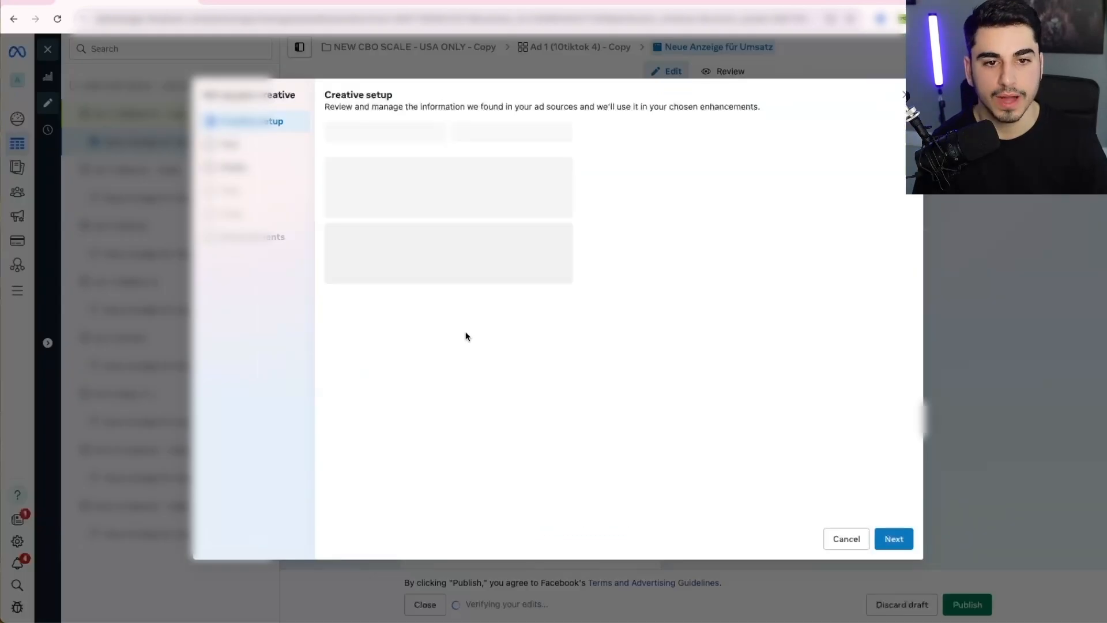
left_click(905, 95)
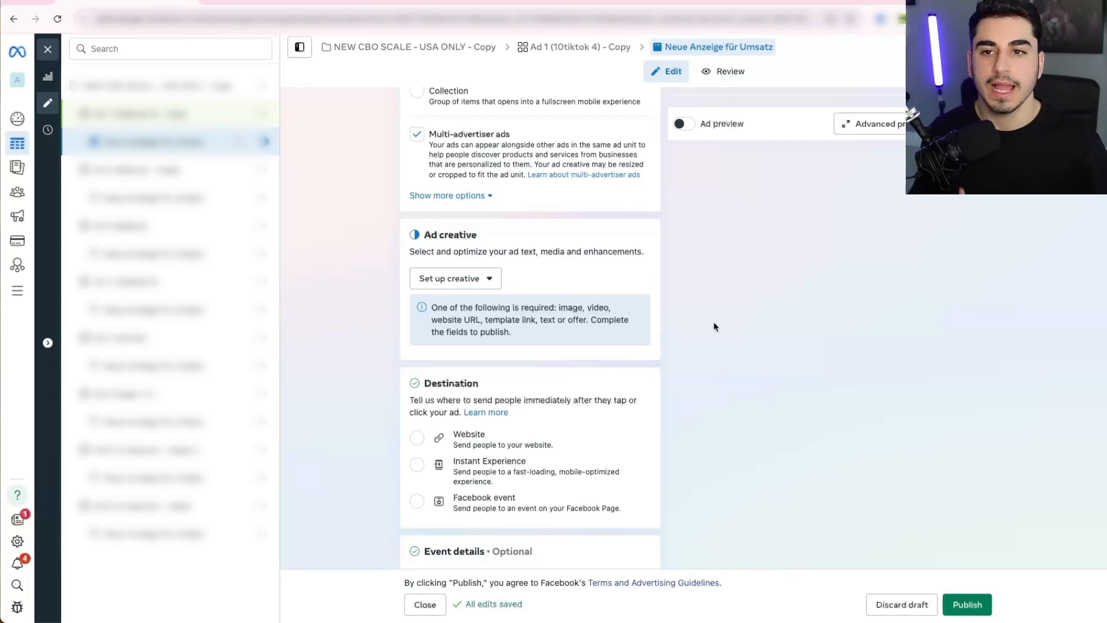
Step: Close the ad editor without publishing, discard the draft items, and return to the campaign's ad sets list
left_click(49, 51)
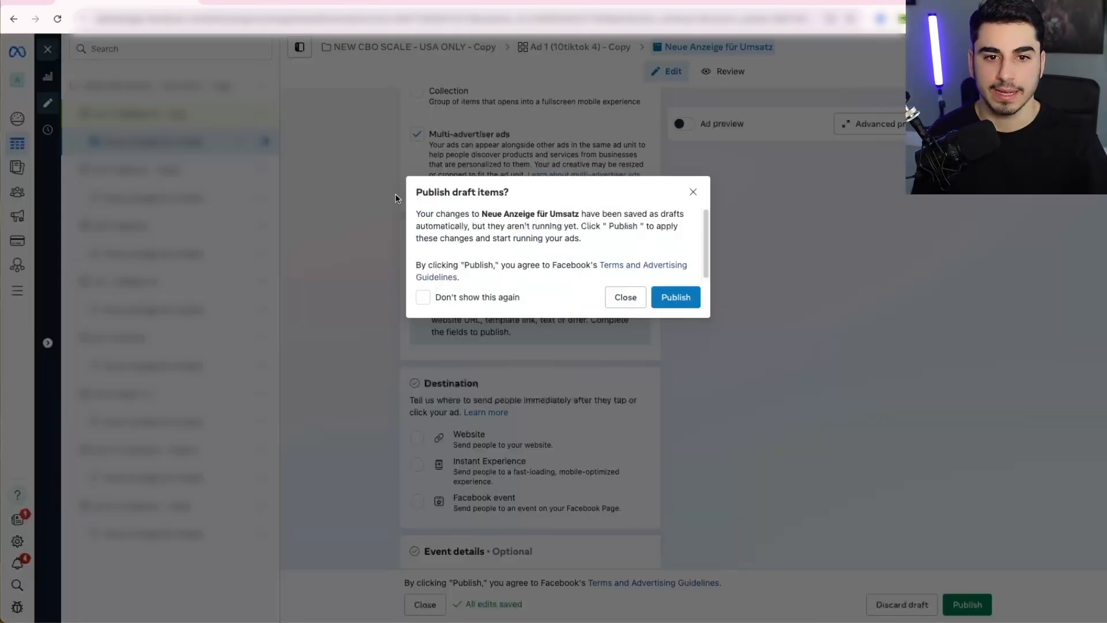
left_click(626, 297)
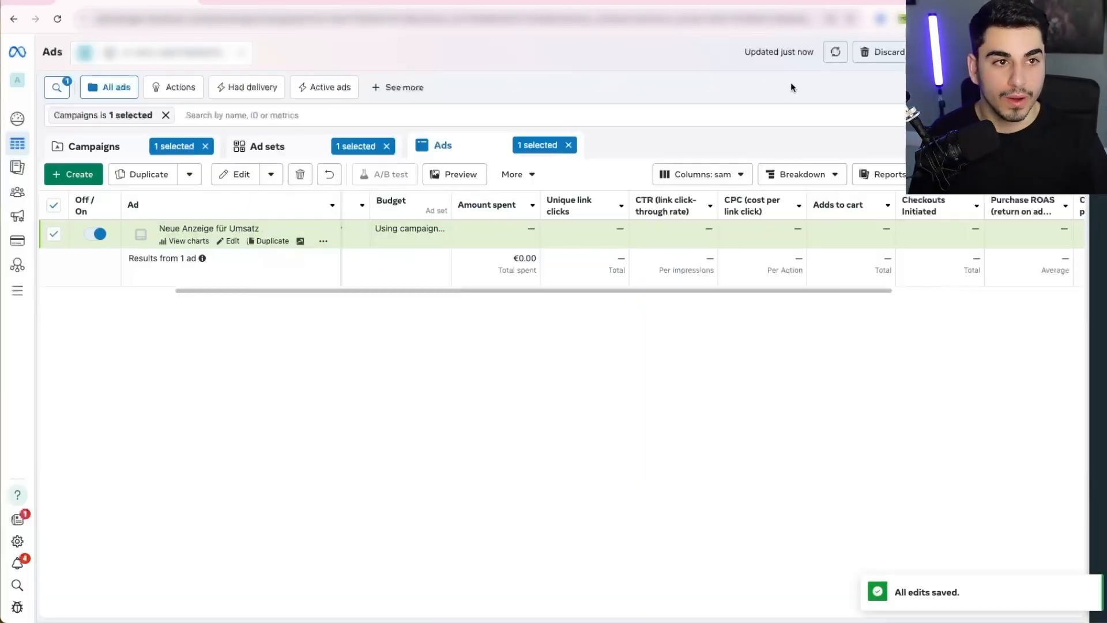
left_click(880, 52)
left_click(656, 264)
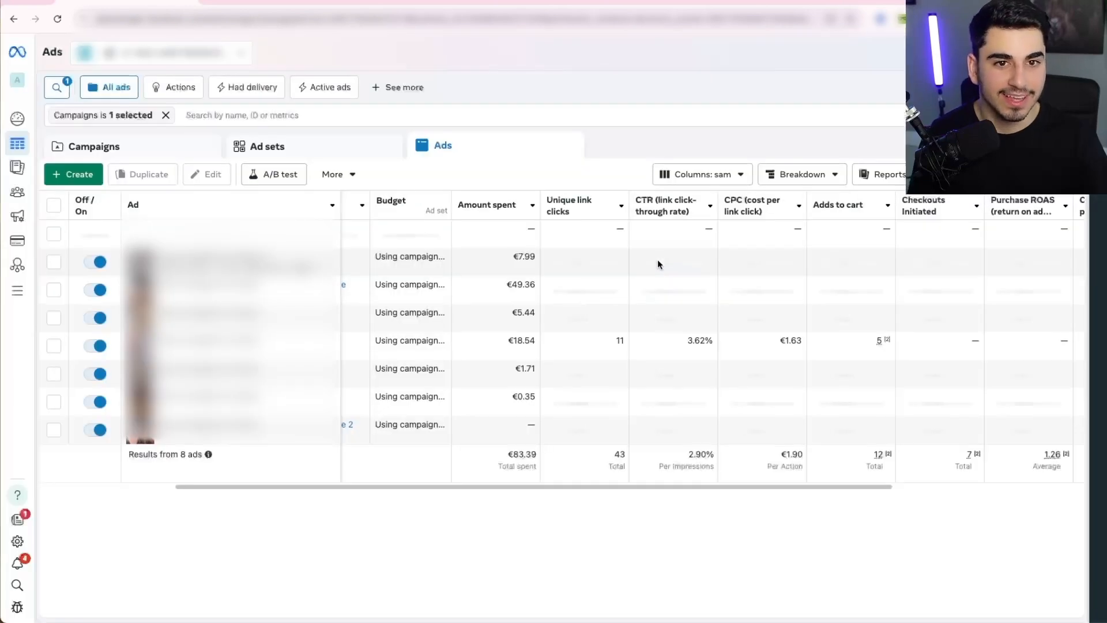
left_click(329, 152)
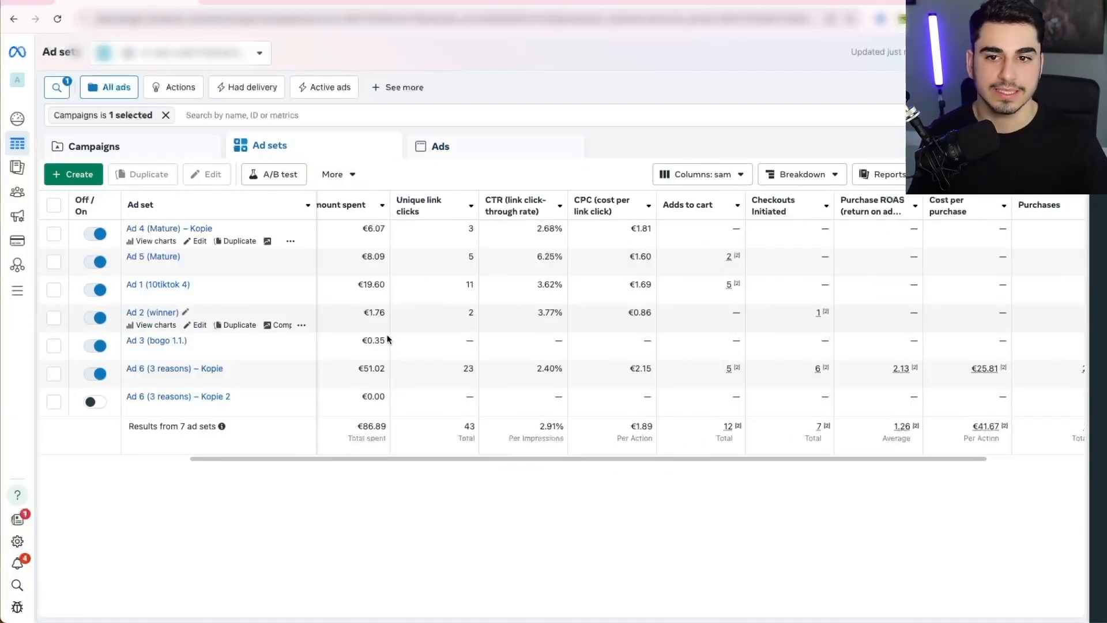